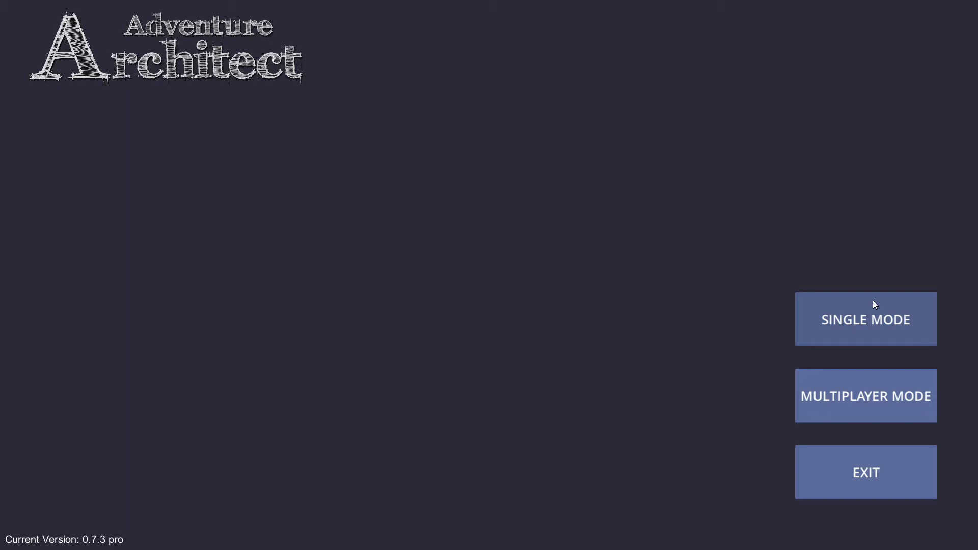
Step: Start a new map in single mode and turn on the grid display
left_click(873, 302)
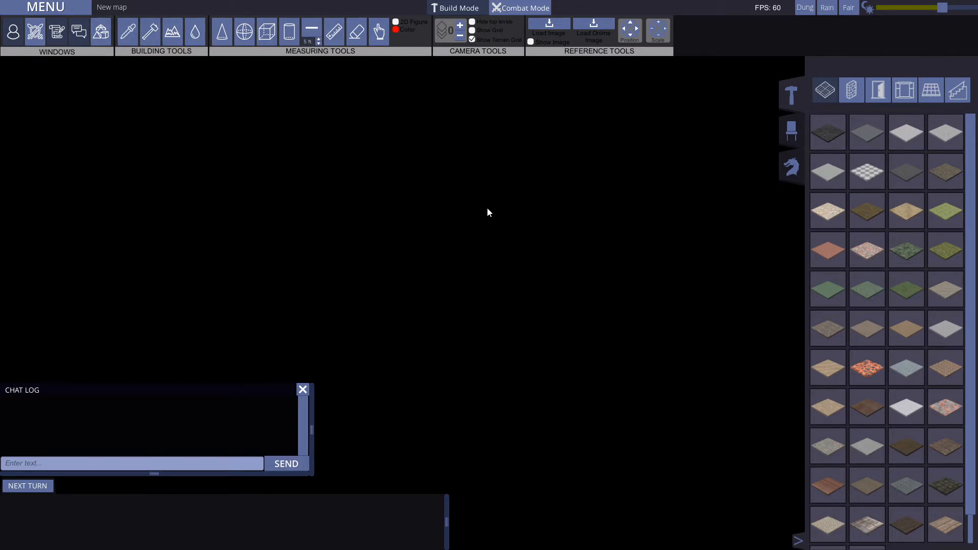
left_click(472, 30)
mouse_move(588, 269)
middle_mouse_down()
mouse_move(571, 247)
mouse_move(601, 257)
middle_mouse_up()
key("a")
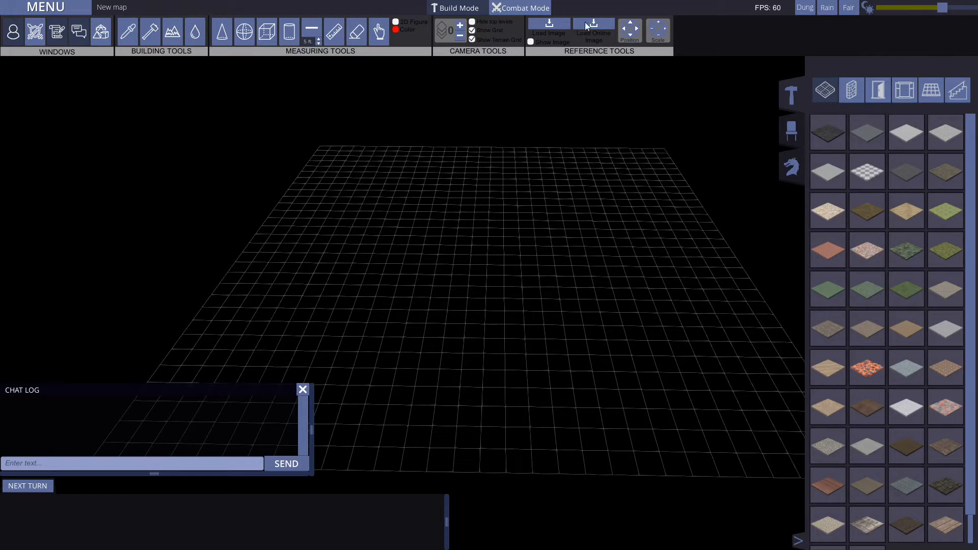
Step: Examine the general and graphic options, including the available fog of war types
left_click(54, 7)
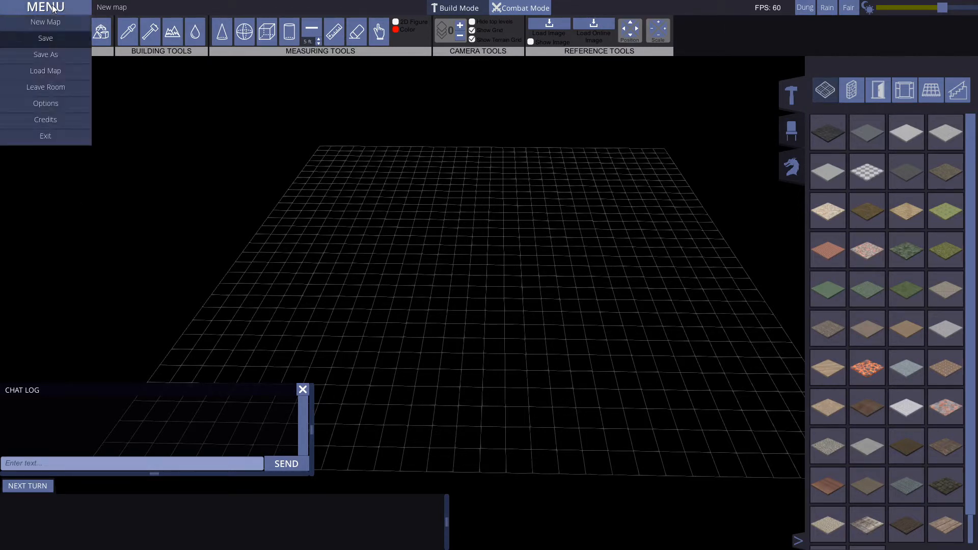
left_click(51, 103)
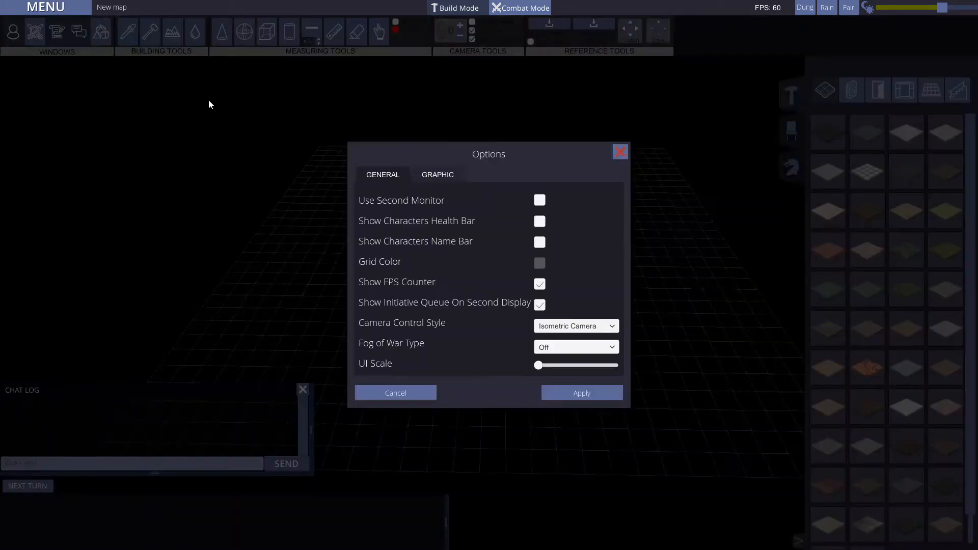
left_click(450, 174)
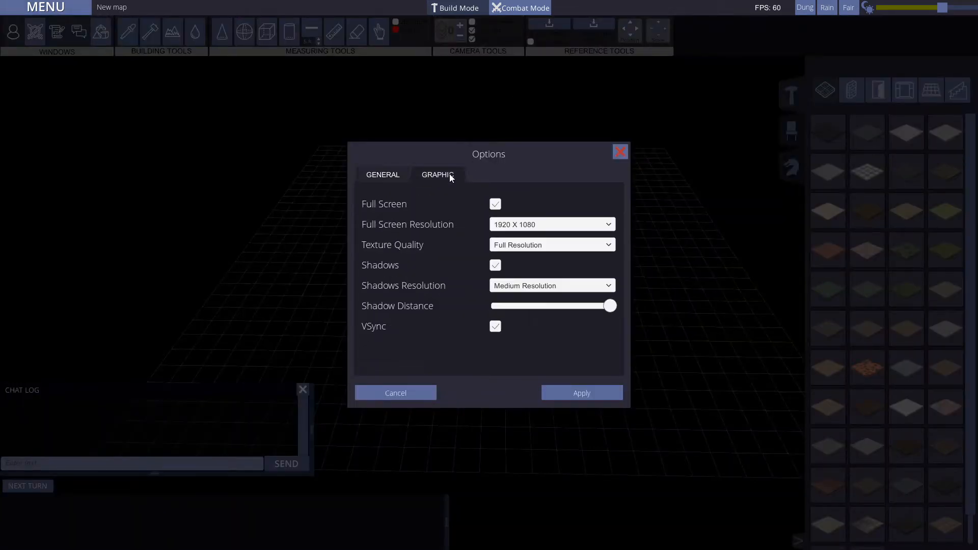
left_click(393, 174)
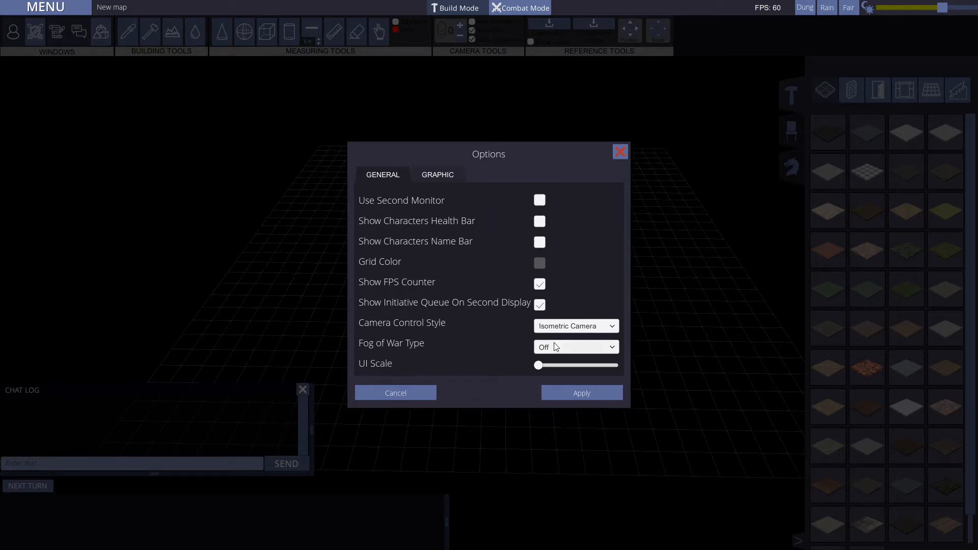
left_click(582, 346)
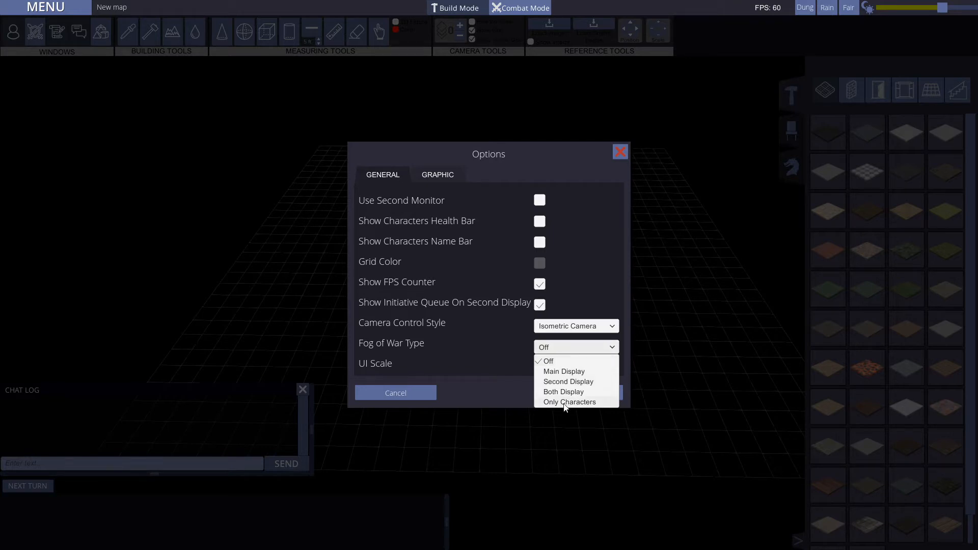
left_click(498, 390)
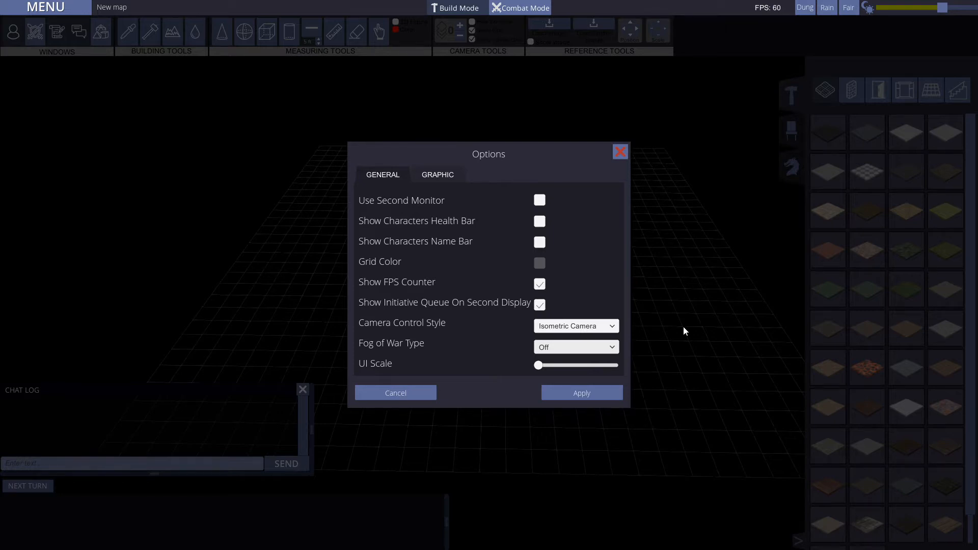
Step: Increase the UI scale to about half of its range and apply it
mouse_move(540, 369)
left_mouse_down()
mouse_move(614, 365)
mouse_move(551, 368)
left_mouse_up()
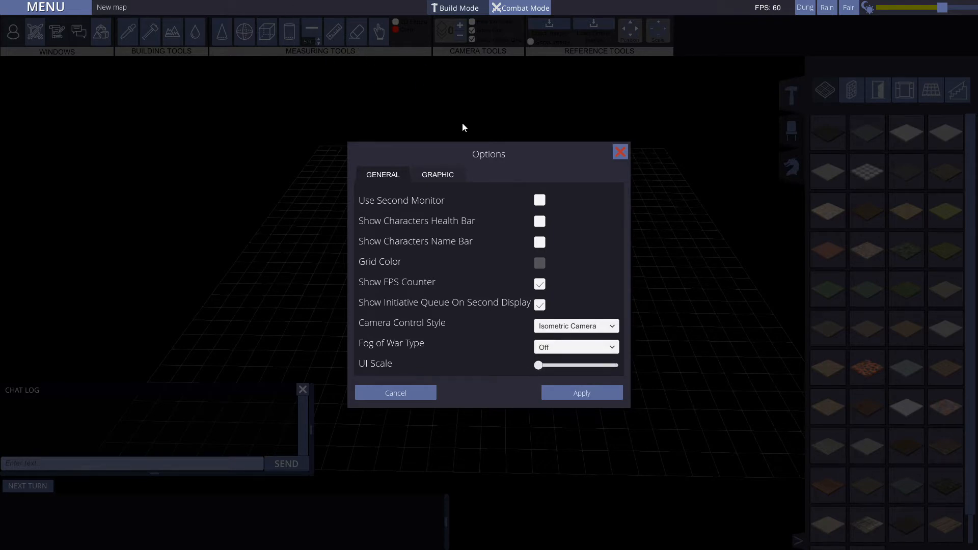
left_click_drag(546, 365, 557, 368)
left_click(575, 393)
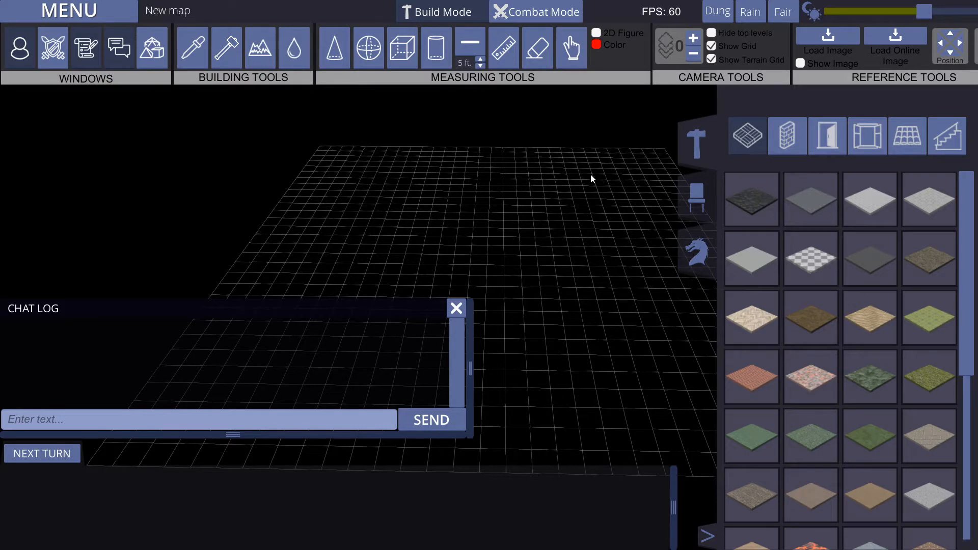
Step: Return the UI scale to its minimum in the general options and apply it
left_click(102, 15)
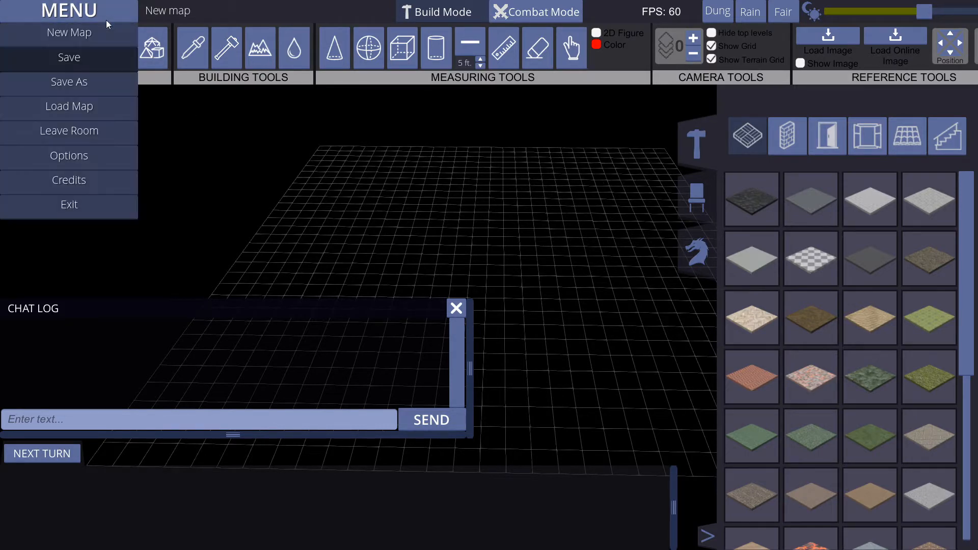
left_click(72, 158)
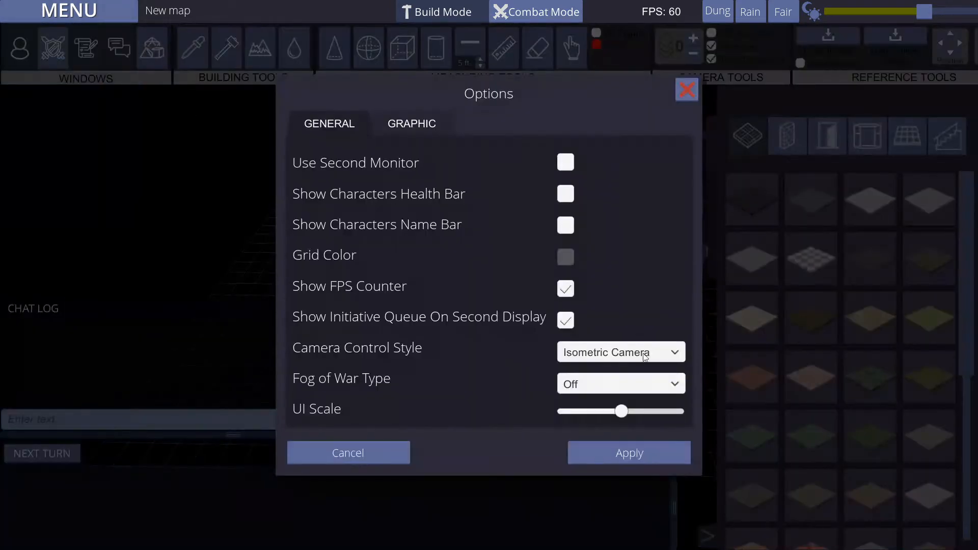
left_click_drag(622, 411, 555, 408)
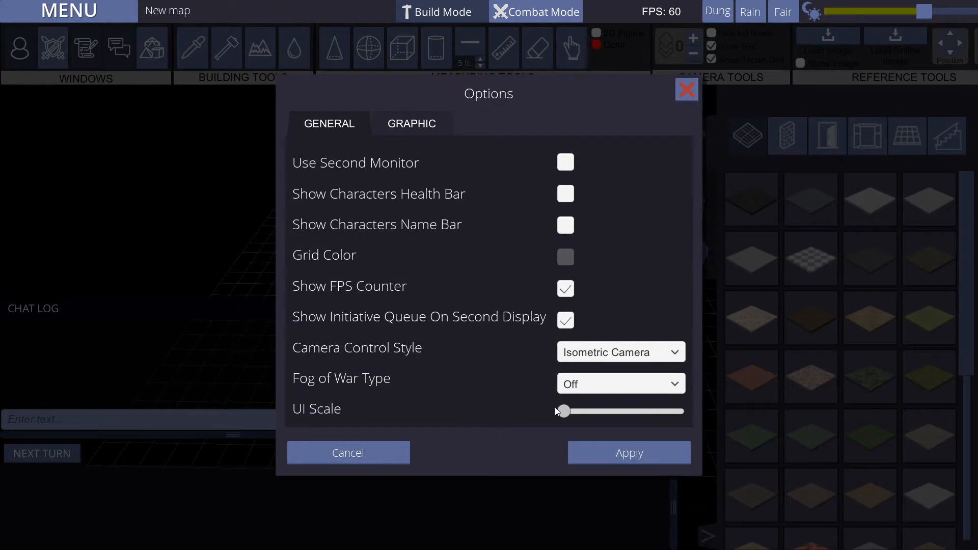
left_click(607, 452)
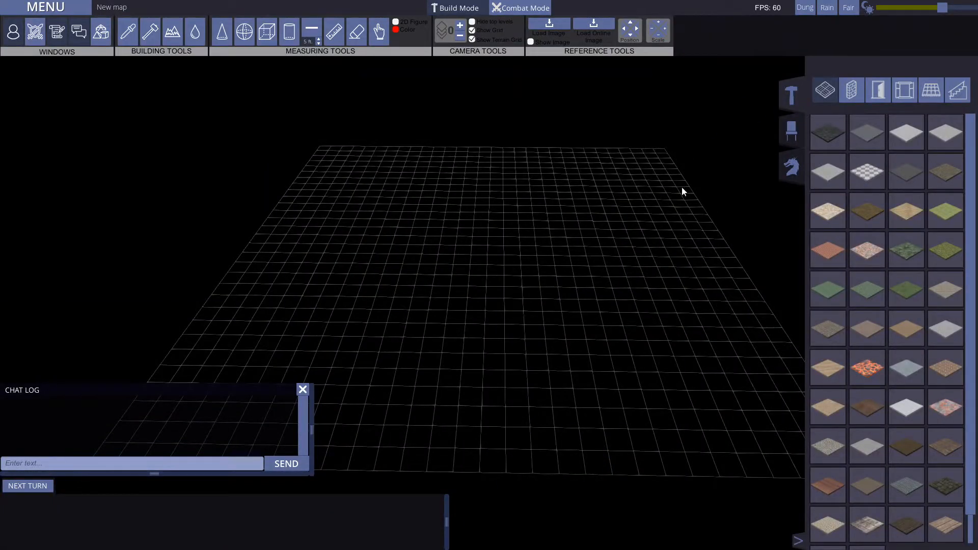
Step: Collapse the asset library and toggle Show Initiative Queue On Second Display in the general options
left_click(799, 541)
left_click(70, 11)
left_click(65, 12)
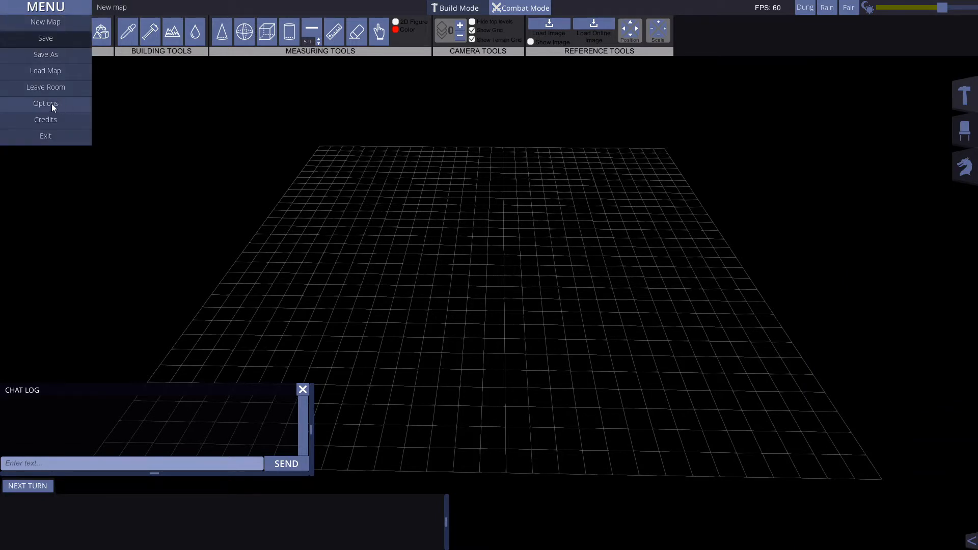
left_click(45, 104)
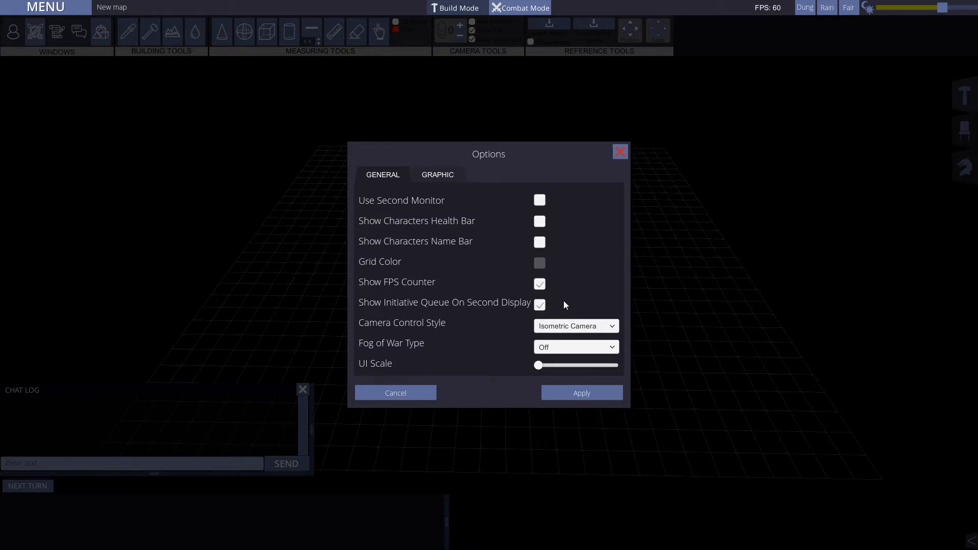
left_click(539, 305)
Step: Examine the full screen resolution and shadows resolution choices in the graphic options
left_click(440, 176)
left_click(595, 220)
left_click(581, 202)
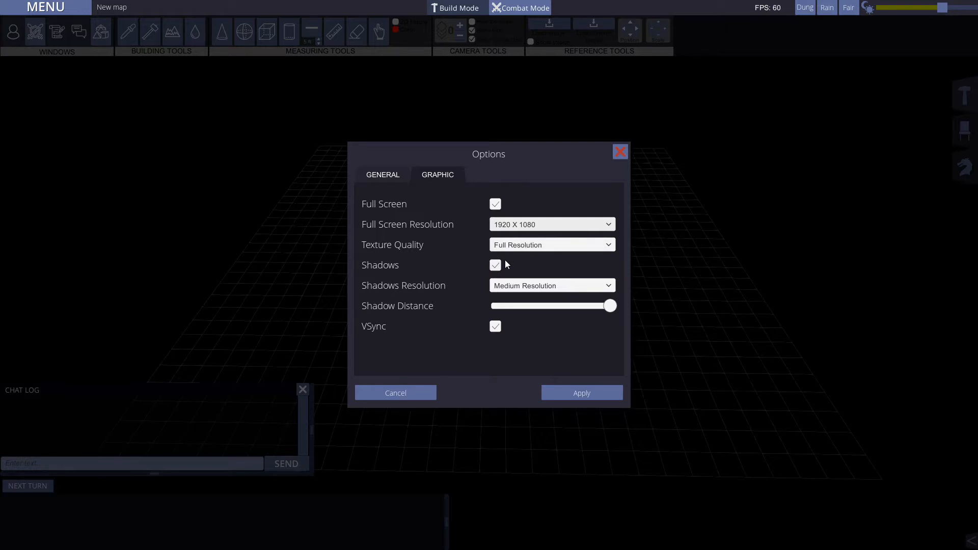
left_click(603, 288)
left_click(590, 286)
left_click(589, 285)
left_click(579, 259)
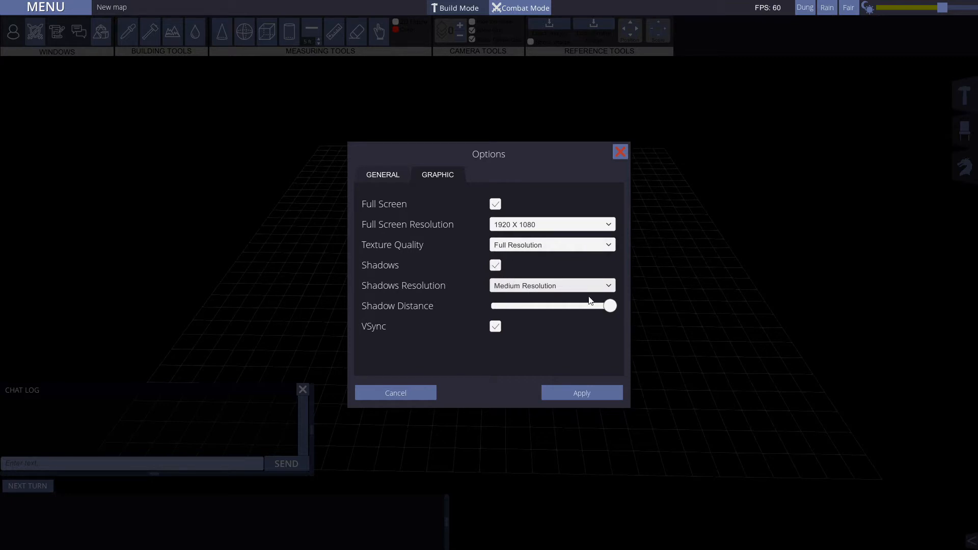
Step: Lower the shadow distance to its minimum, return it to its maximum and apply the options
left_click_drag(611, 307, 493, 310)
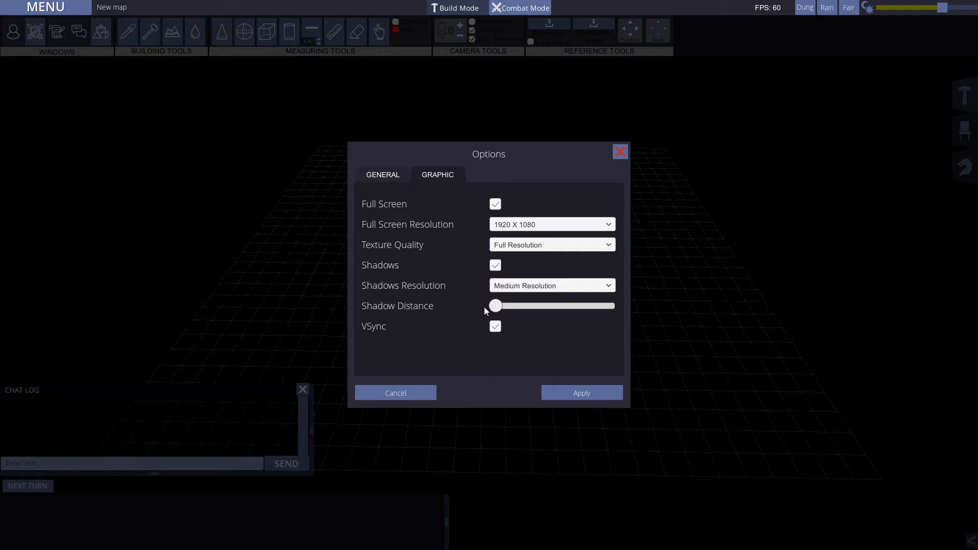
left_click_drag(496, 306, 638, 309)
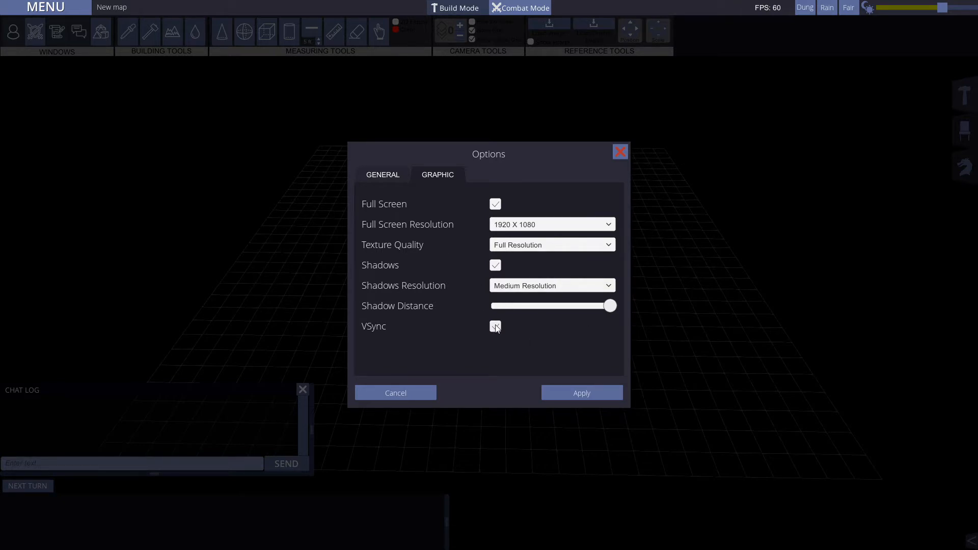
left_click(578, 396)
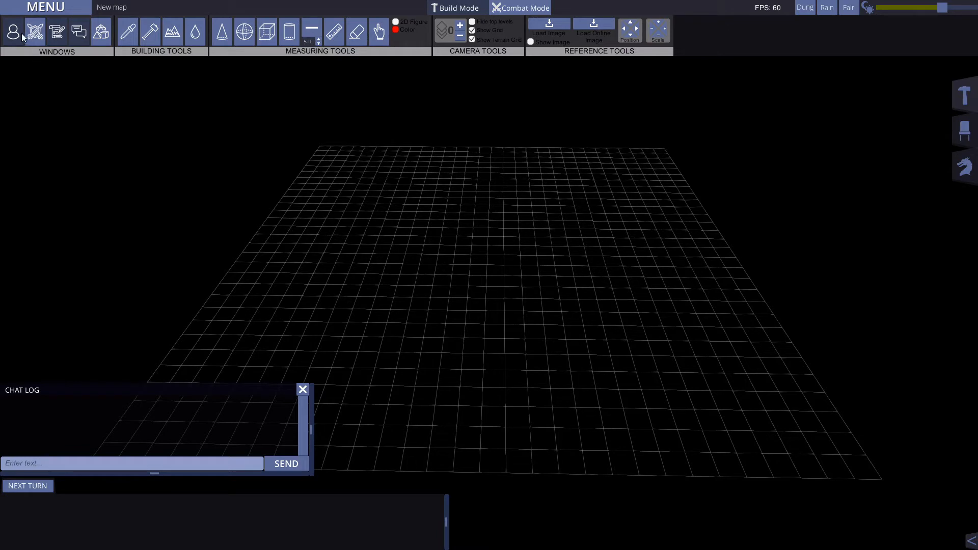
Step: View the combat sheet briefly, and hide the chat log and the initiative queue
left_click(35, 33)
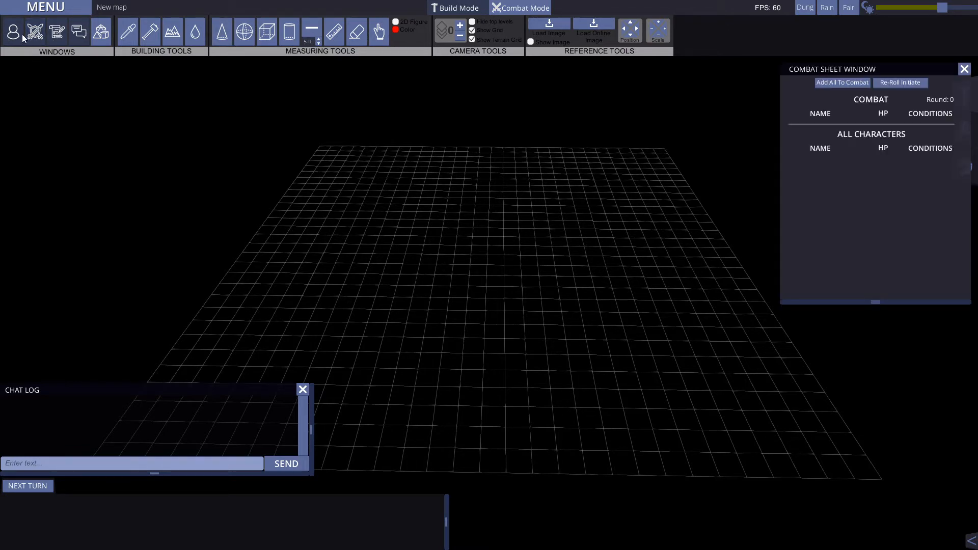
left_click(35, 32)
left_click(79, 32)
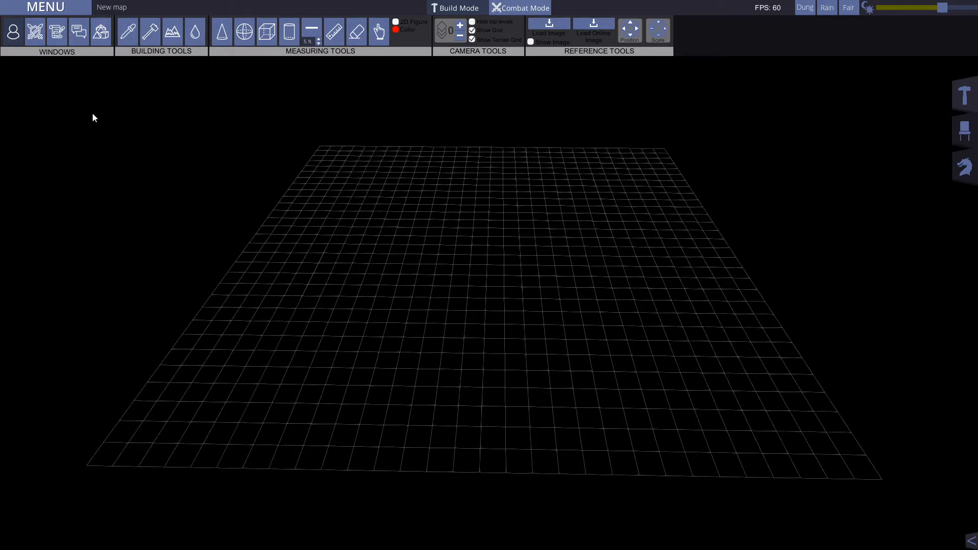
Step: Show and hide the combat sheet, the initiative queue and the chat log one after another
left_click(36, 31)
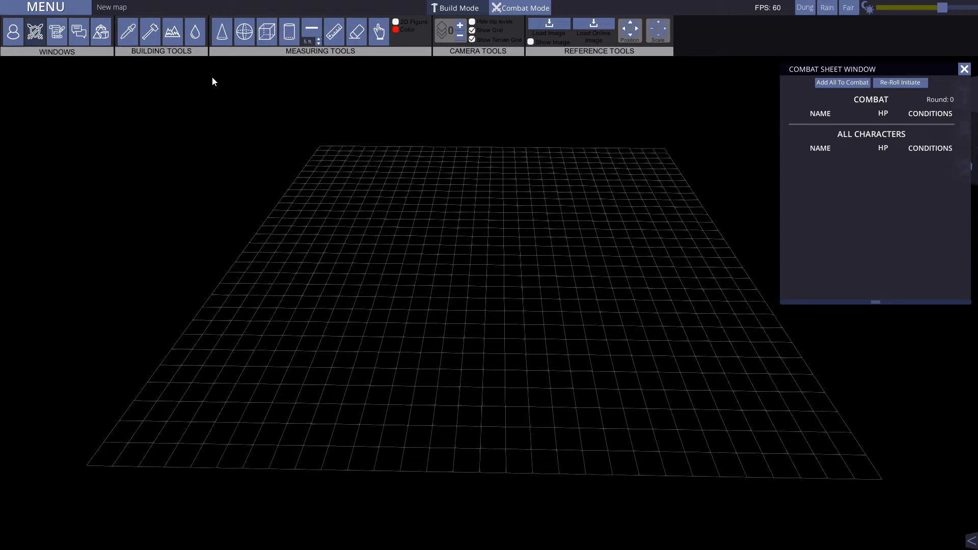
left_click(34, 32)
left_click(57, 32)
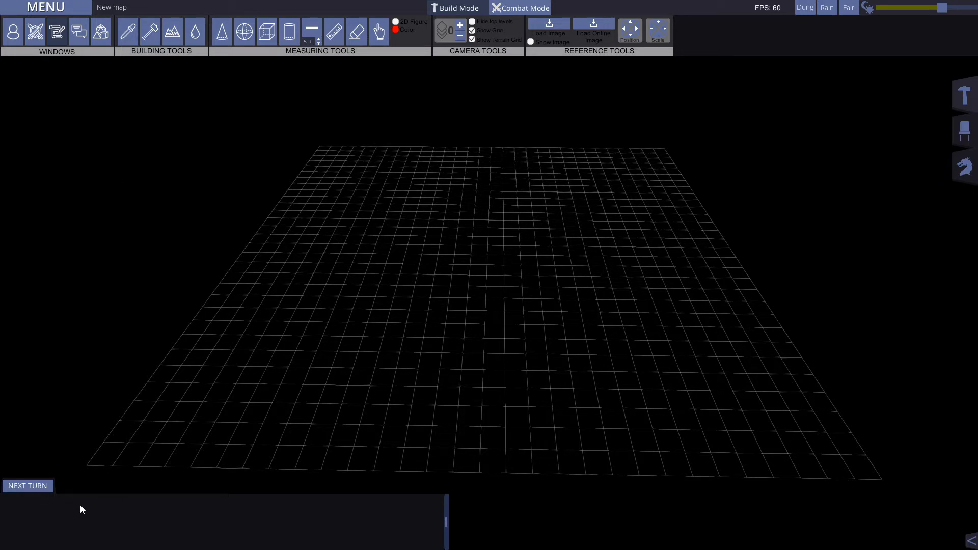
left_click(51, 35)
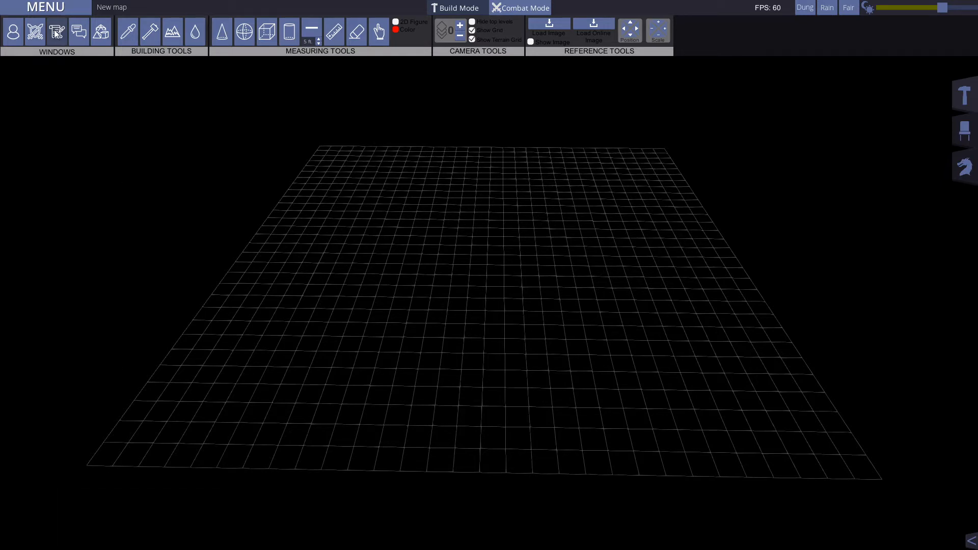
left_click(83, 33)
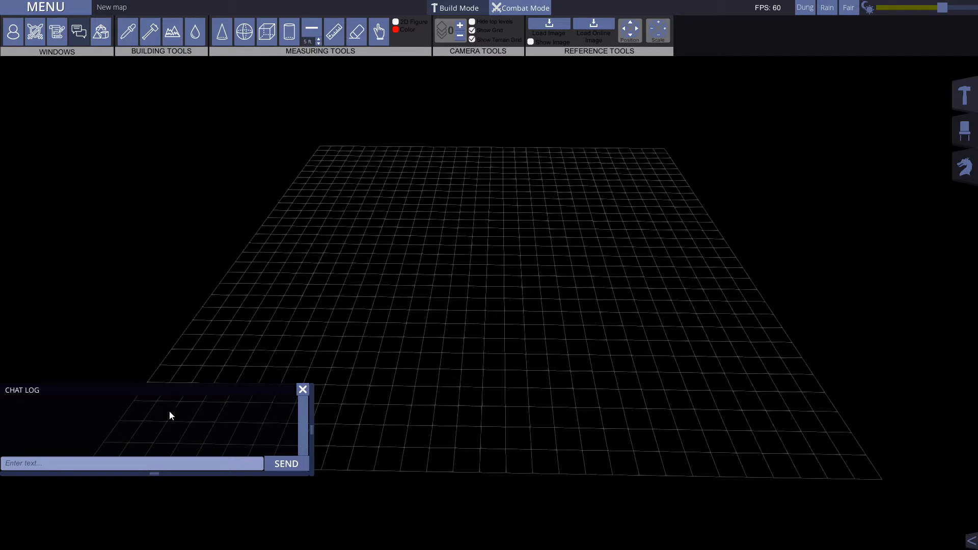
left_click(86, 35)
Step: Open the dice roll panel, move it nearer the map's edge and roll 1d6 with a +1 modifier
left_click(102, 34)
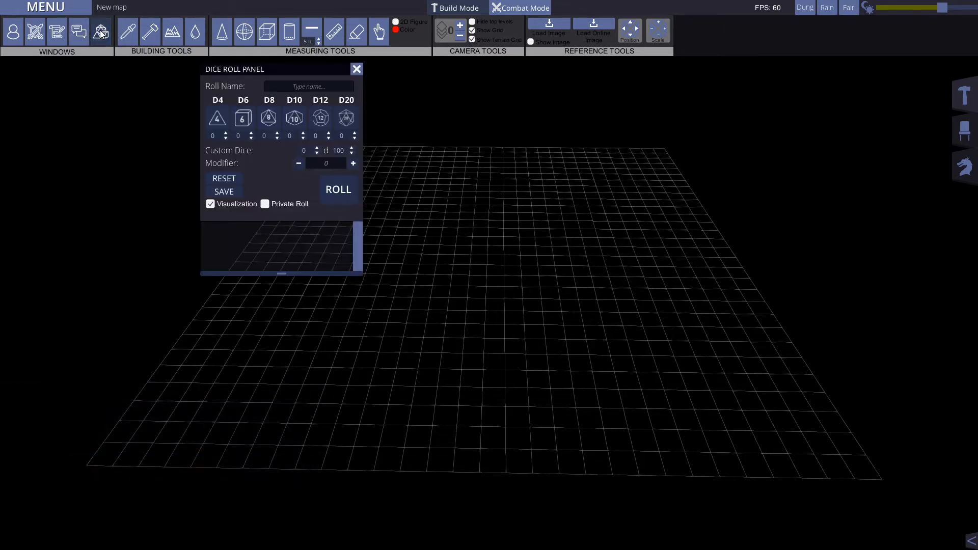
left_click_drag(273, 68, 225, 100)
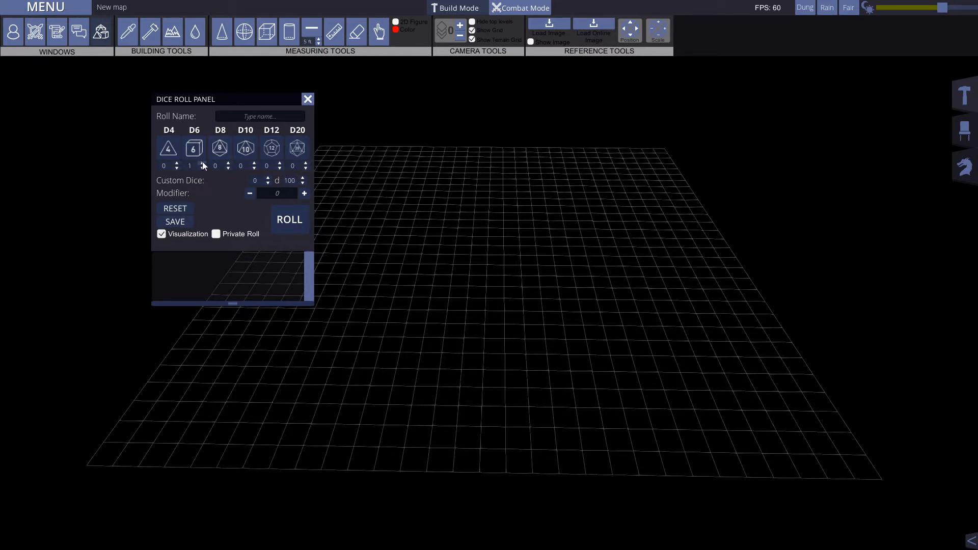
left_click(305, 193)
left_click(283, 222)
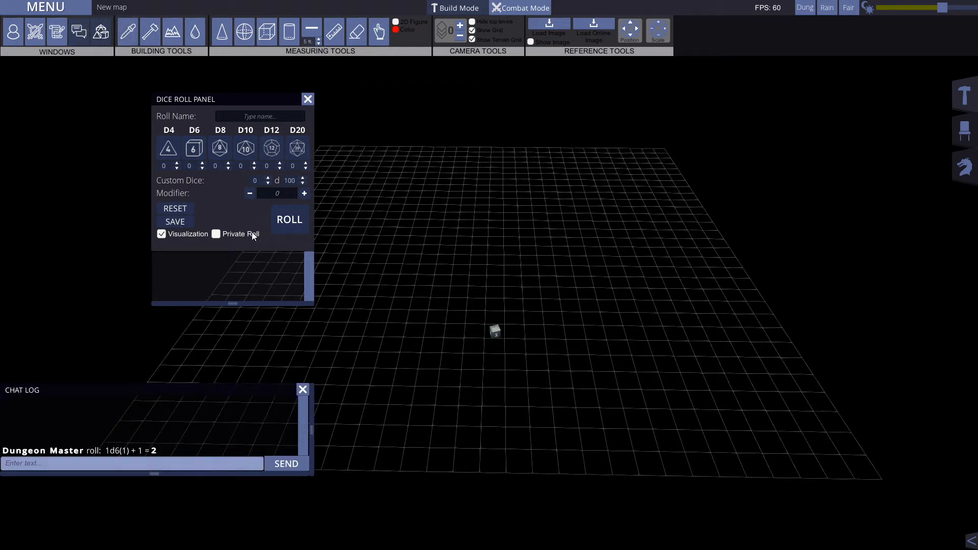
Step: Turn off dice visualization, shift the chat log slightly upward and roll 1d6 with a +1 modifier
left_click(161, 234)
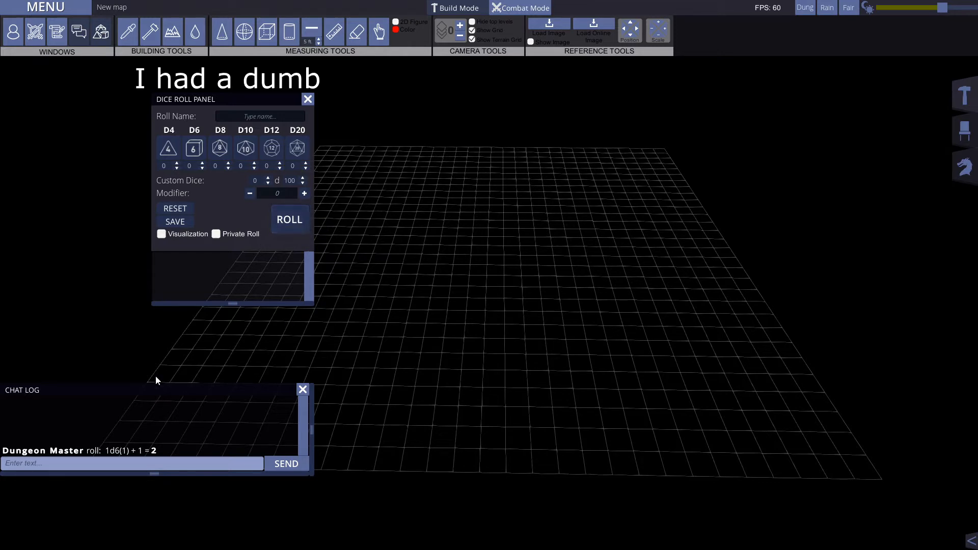
left_click_drag(131, 393, 122, 314)
left_click_drag(121, 350, 122, 386)
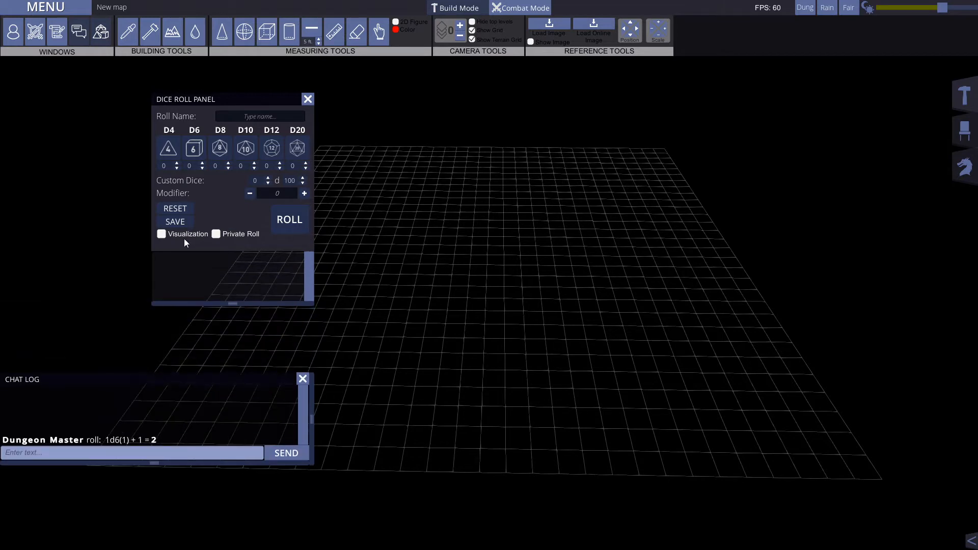
left_click(202, 163)
left_click(299, 221)
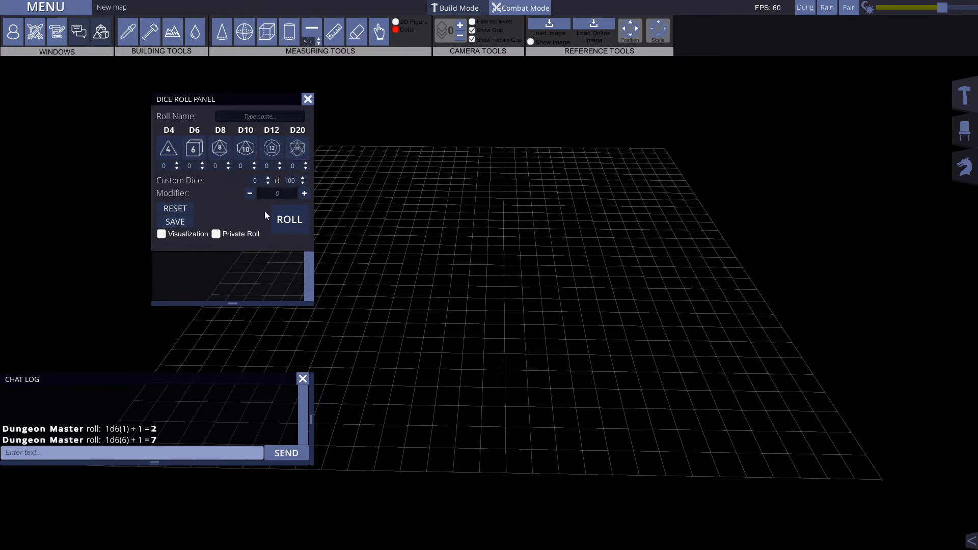
Step: Enable private roll and visualization, roll 1d6 with a +1 modifier and close the dice roll panel
left_click(217, 234)
left_click(162, 235)
left_click(202, 163)
left_click(296, 222)
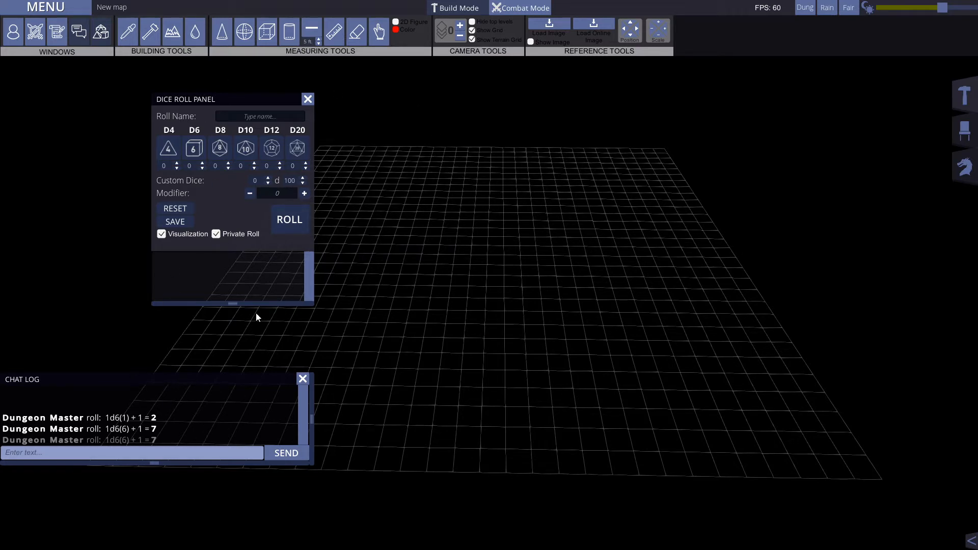
left_click(307, 99)
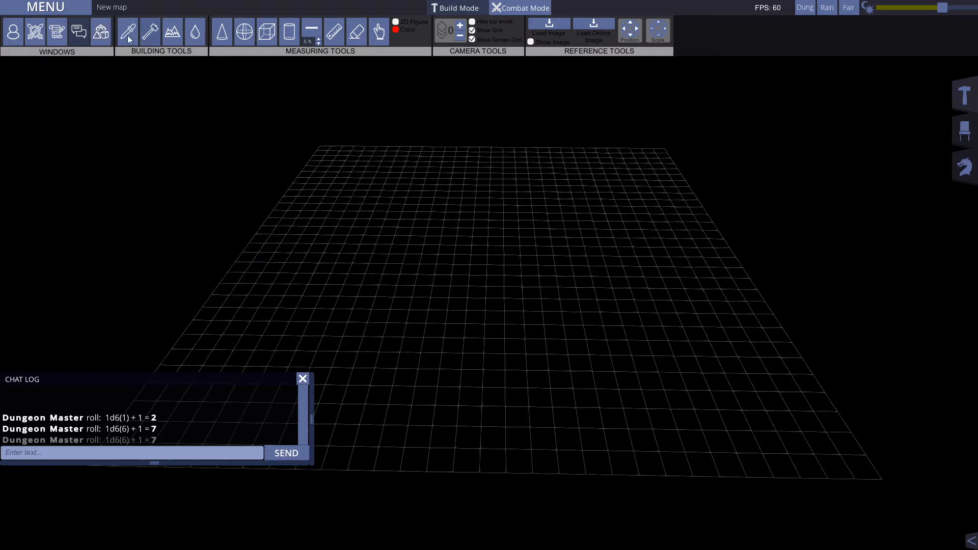
Step: Hide the chat log and activate the eyedropper and hammer building tools one after the other
left_click(79, 32)
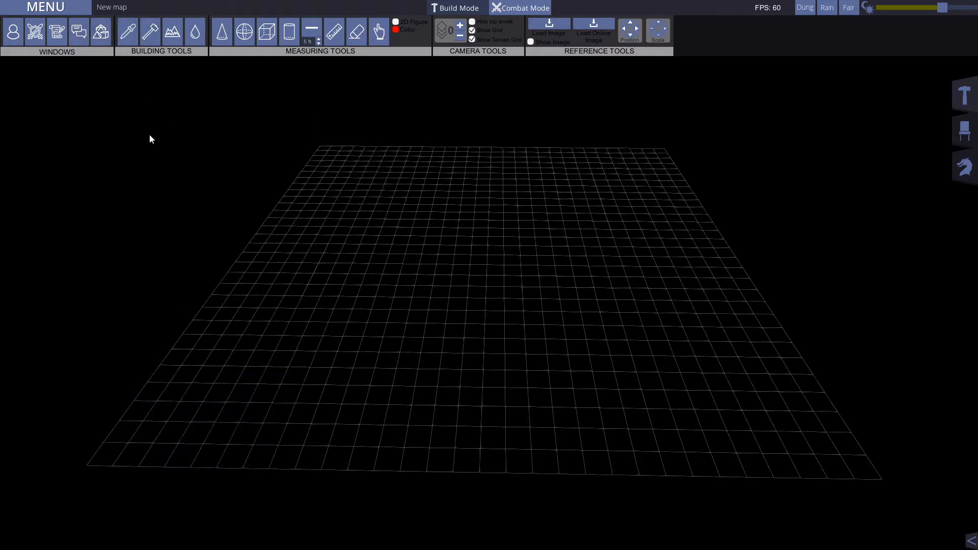
left_click(130, 32)
left_click(149, 36)
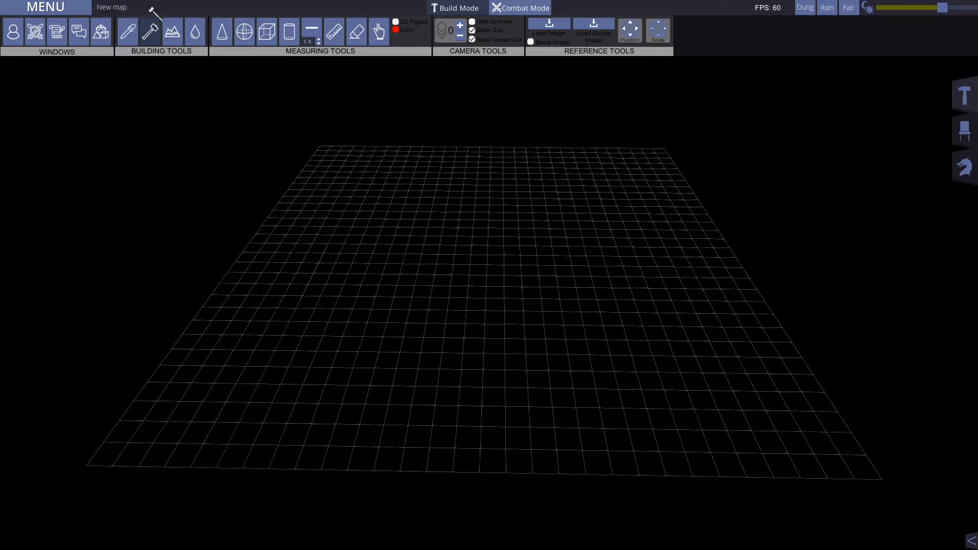
Step: Show and close the Terrain Painter panel, and view both water shape modes in the Water Tool panel before closing it
left_click(173, 32)
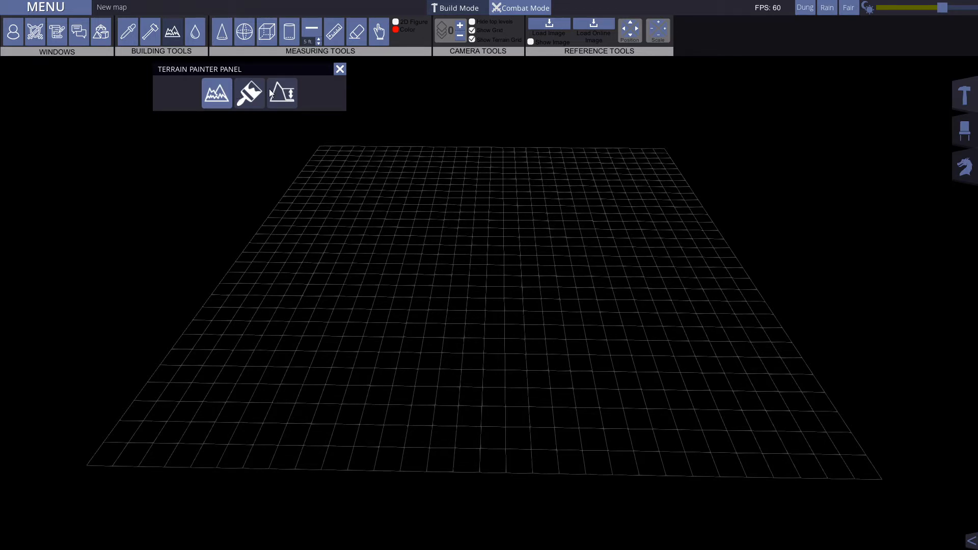
left_click(340, 69)
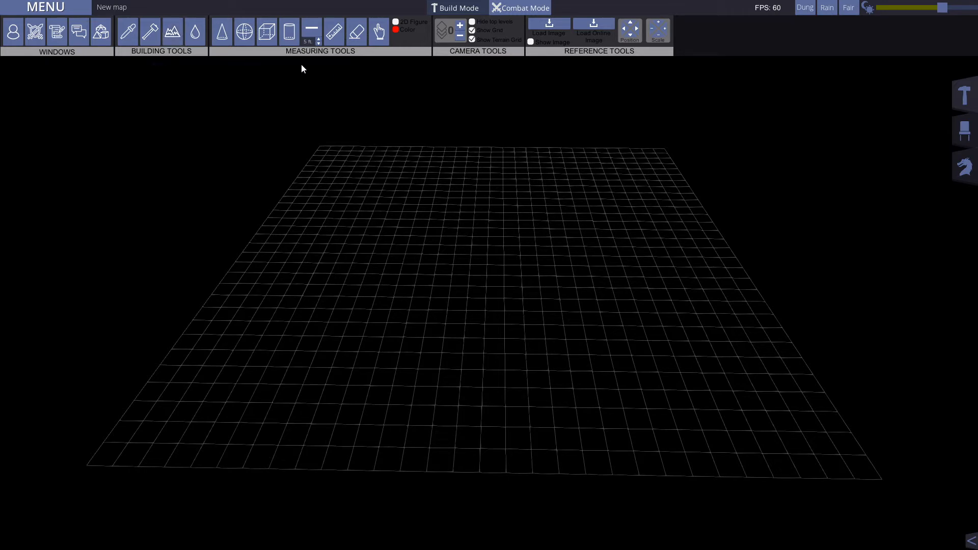
left_click(194, 33)
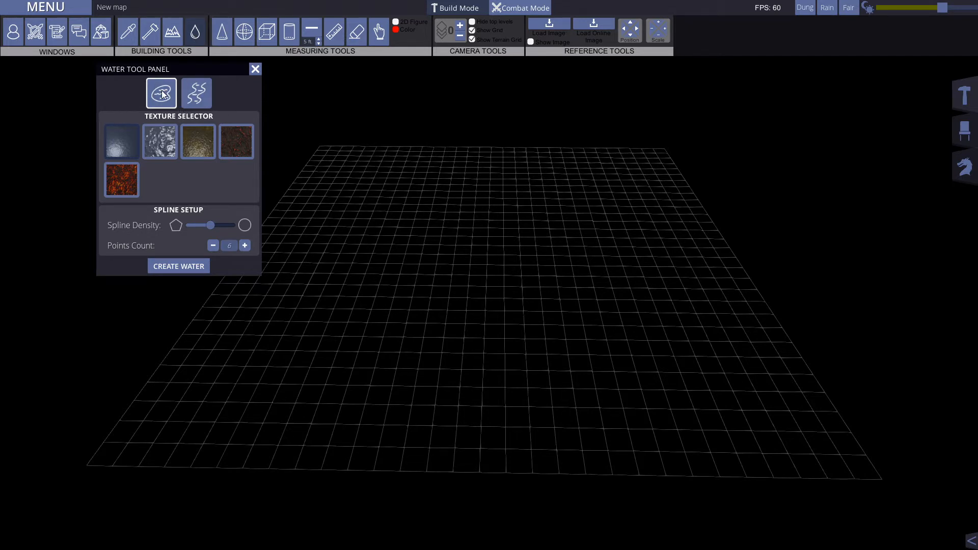
left_click(201, 93)
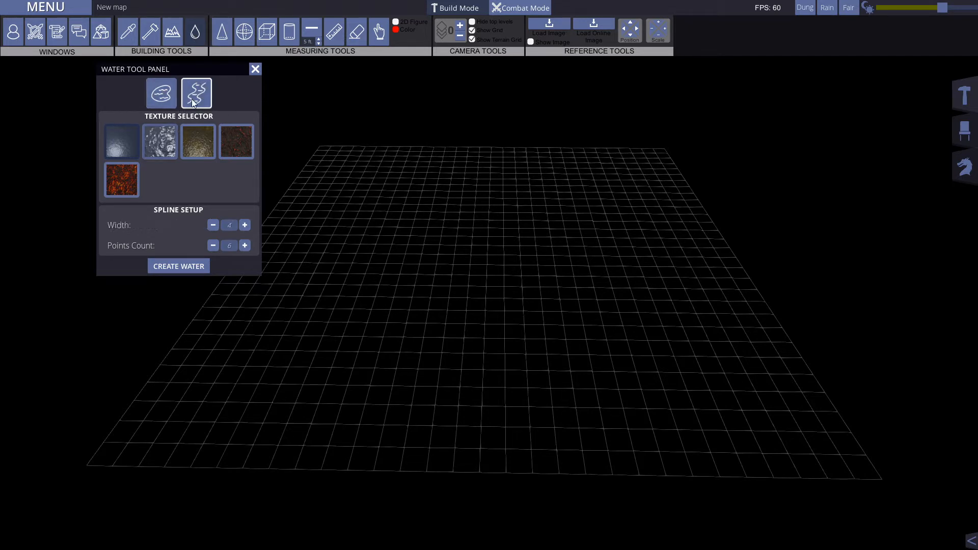
left_click(163, 95)
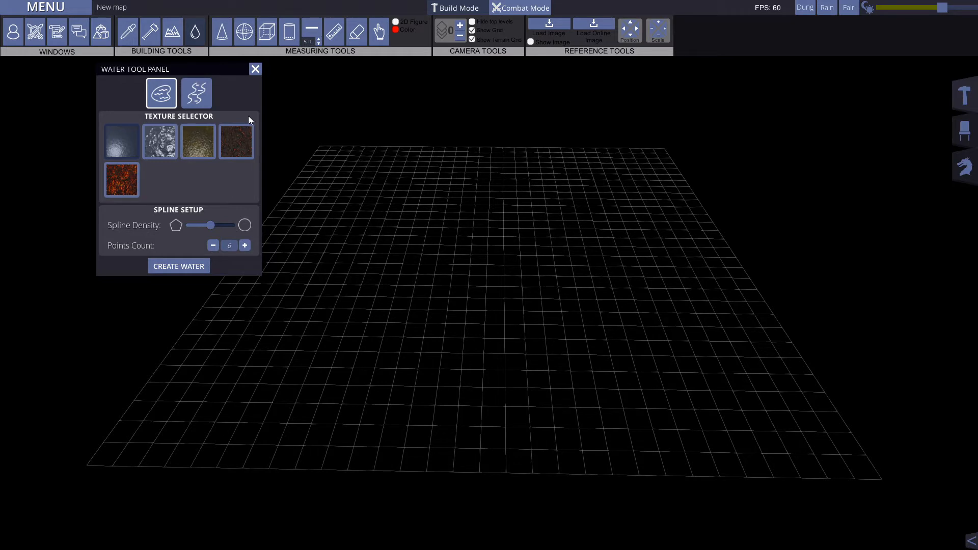
left_click(256, 71)
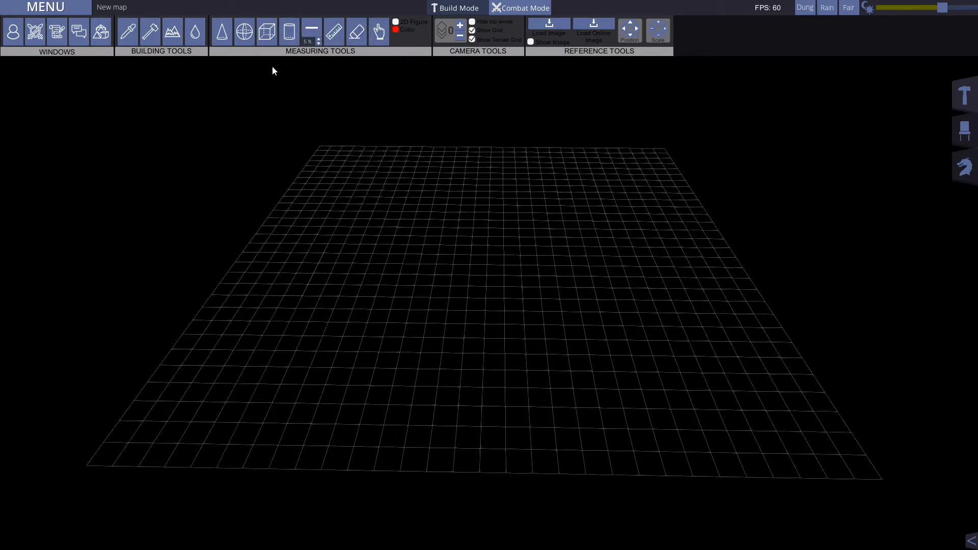
Step: Draw a cone measuring shape about 30 ft long on the near part of the grid and erase it
left_click(230, 33)
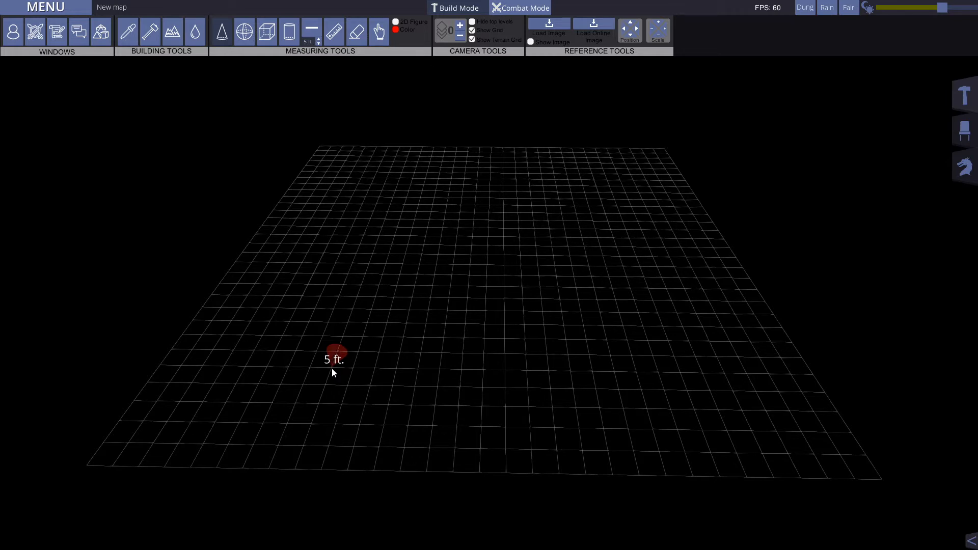
left_click_drag(331, 368, 457, 328)
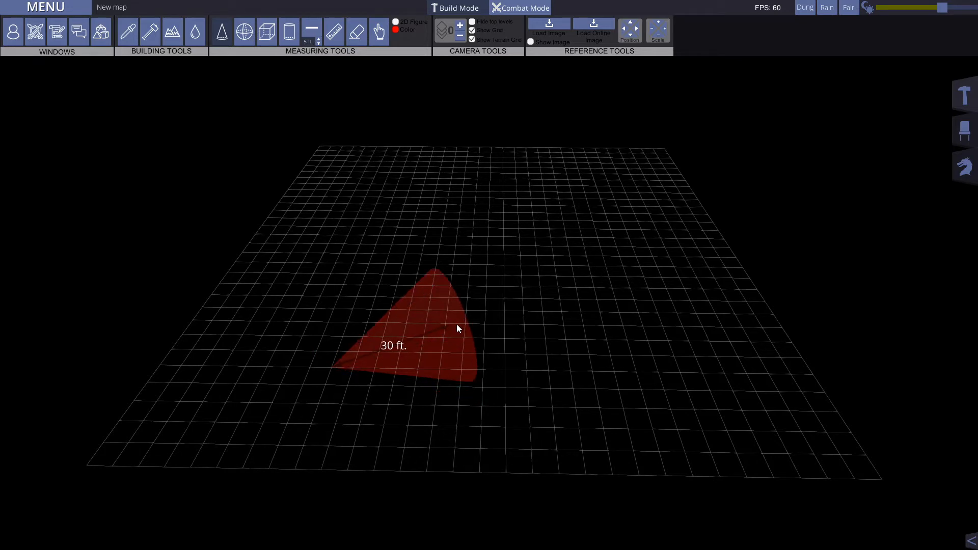
left_click(457, 324)
mouse_move(338, 370)
right_mouse_down()
mouse_move(350, 296)
mouse_move(413, 318)
mouse_move(231, 275)
mouse_move(352, 371)
right_mouse_up()
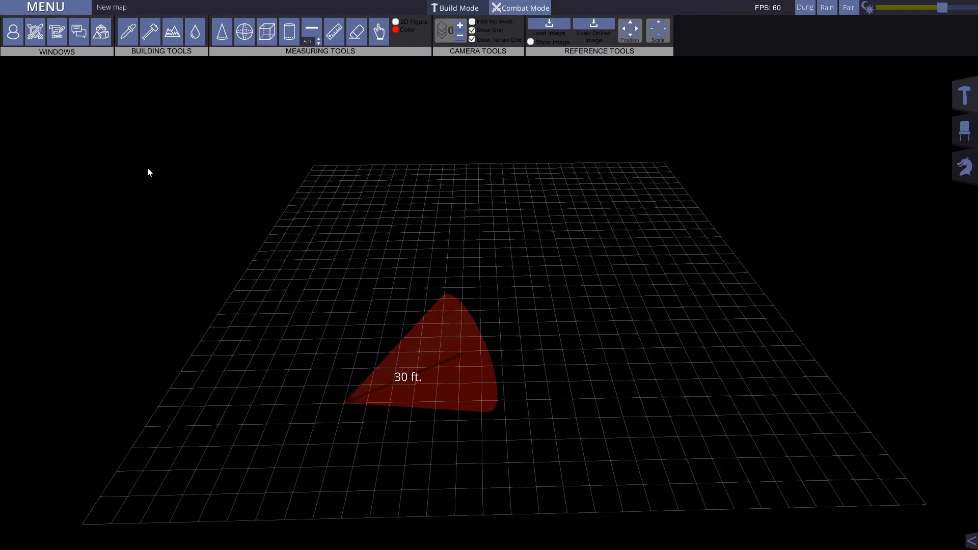
left_click(359, 31)
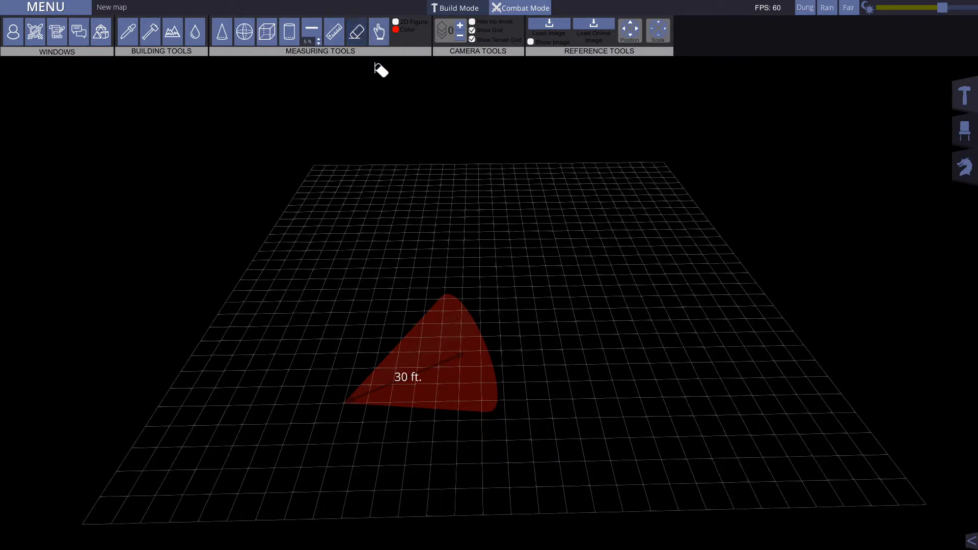
left_click(432, 365)
left_click(361, 30)
Step: Draw a sphere measuring shape about 25 ft across on the near part of the grid
left_click(245, 29)
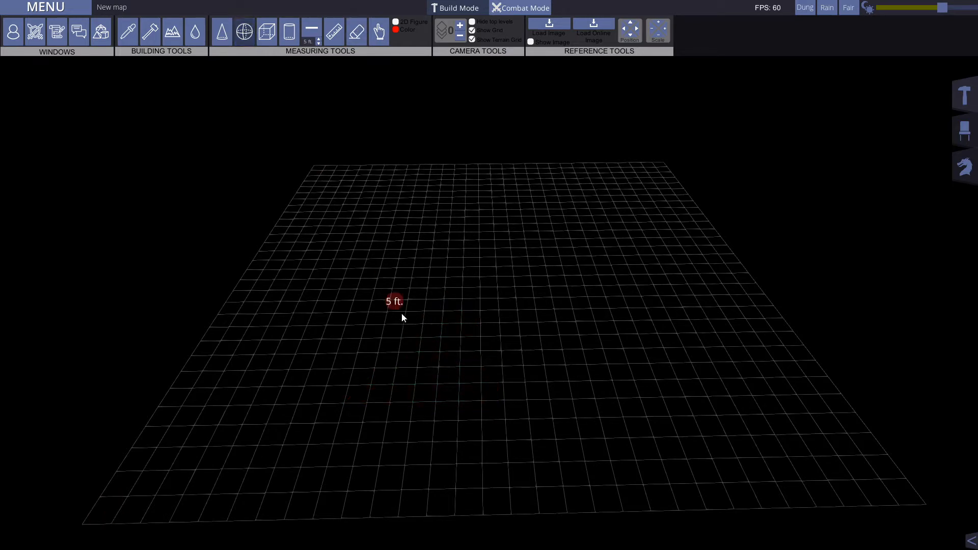
left_click_drag(429, 368, 477, 367)
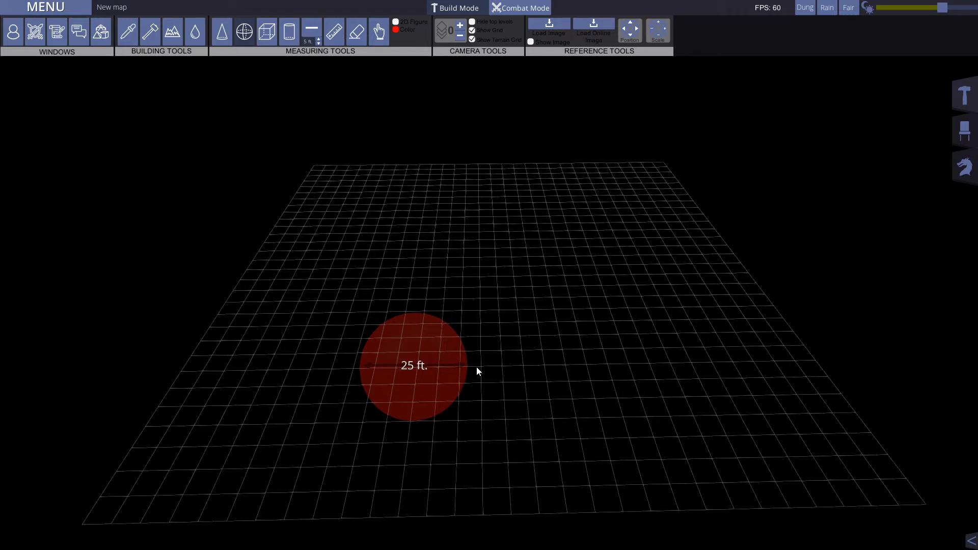
left_click(469, 365)
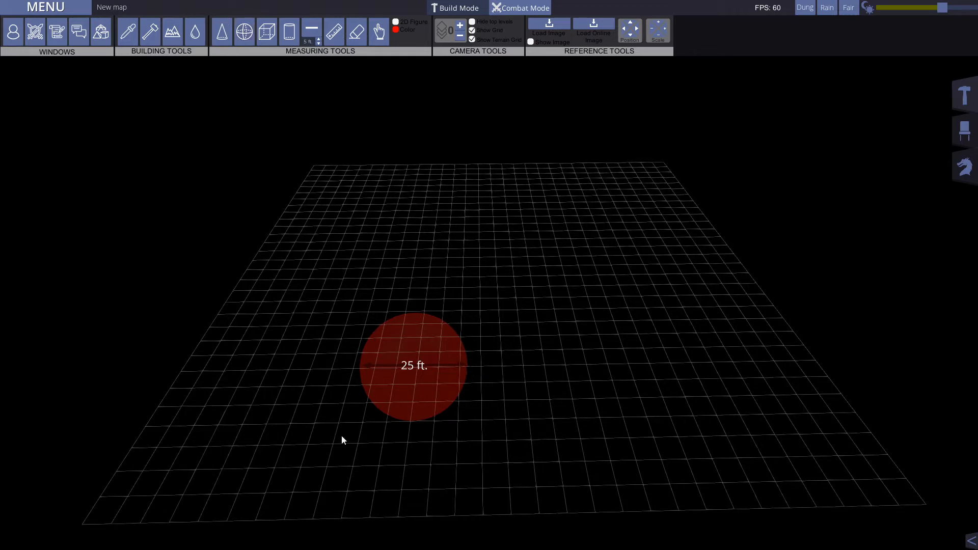
Step: Inspect the measuring sphere from closer up and erase it from the grid
scroll(400, 386, "up", 1)
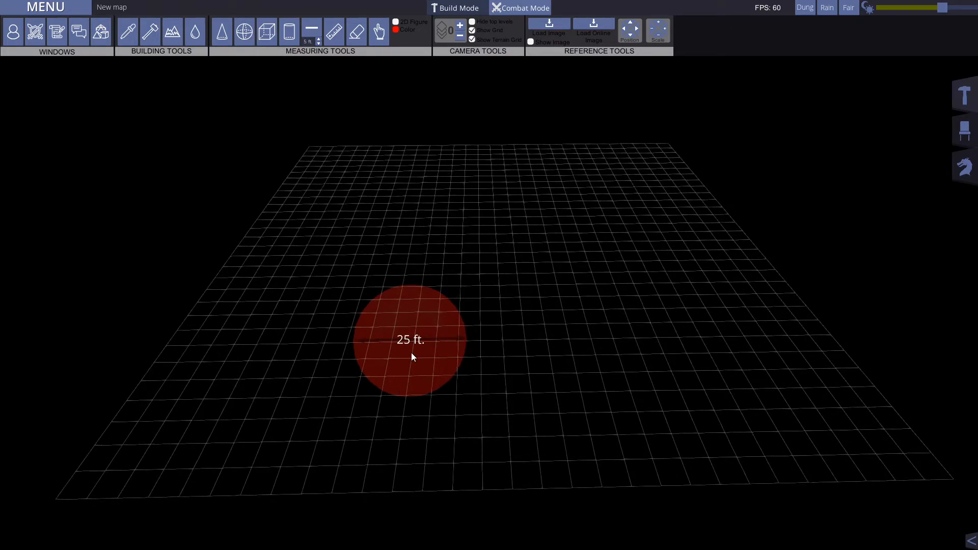
scroll(412, 353, "up", 5)
key("s")
key("w")
key("a")
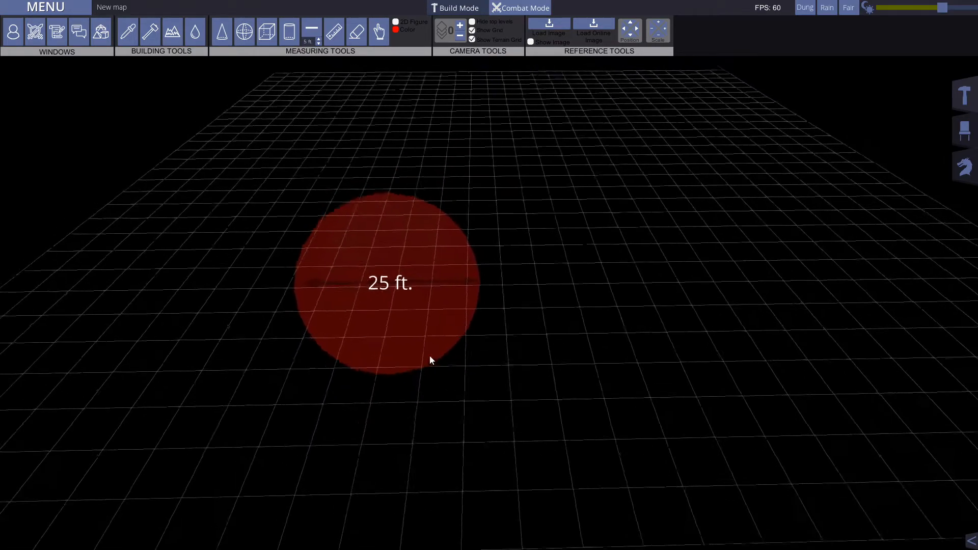
key("w")
key("a")
key("s")
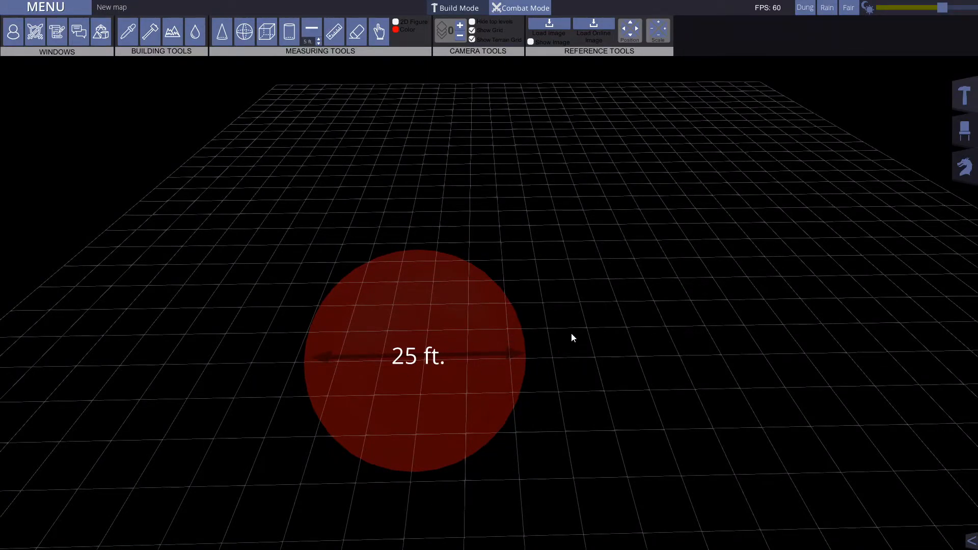
left_click(357, 32)
left_click(436, 286)
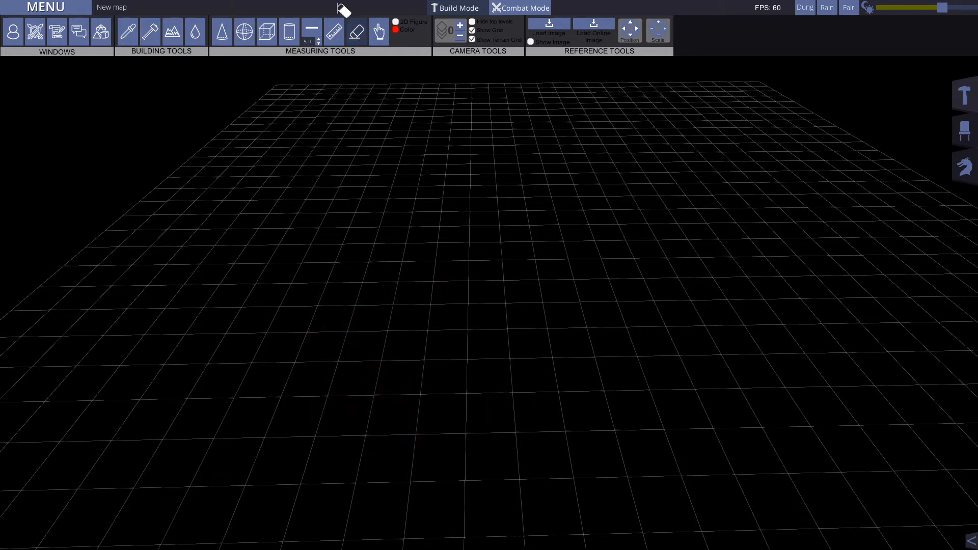
Step: Draw a cube measuring shape about 25 ft wide on the grid and erase it
left_click(266, 30)
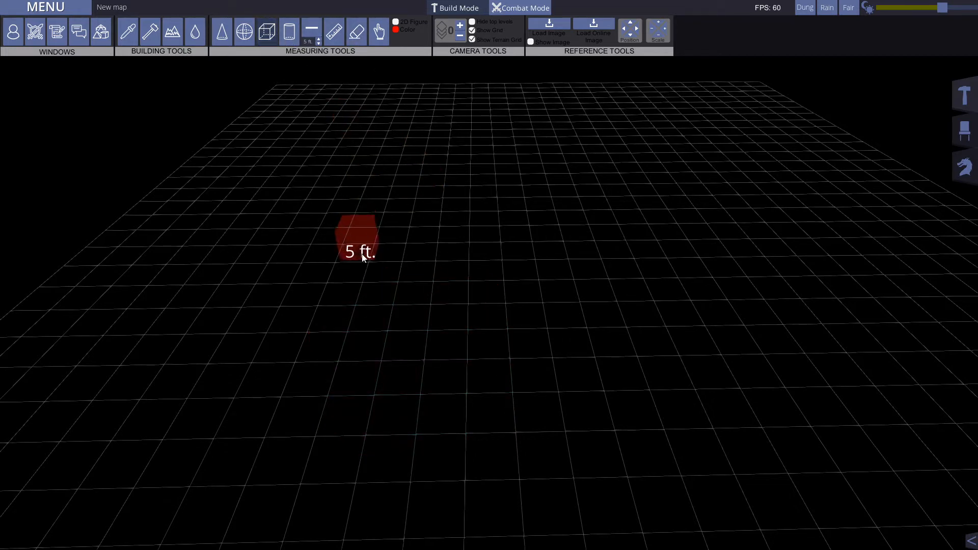
left_click_drag(365, 253, 451, 244)
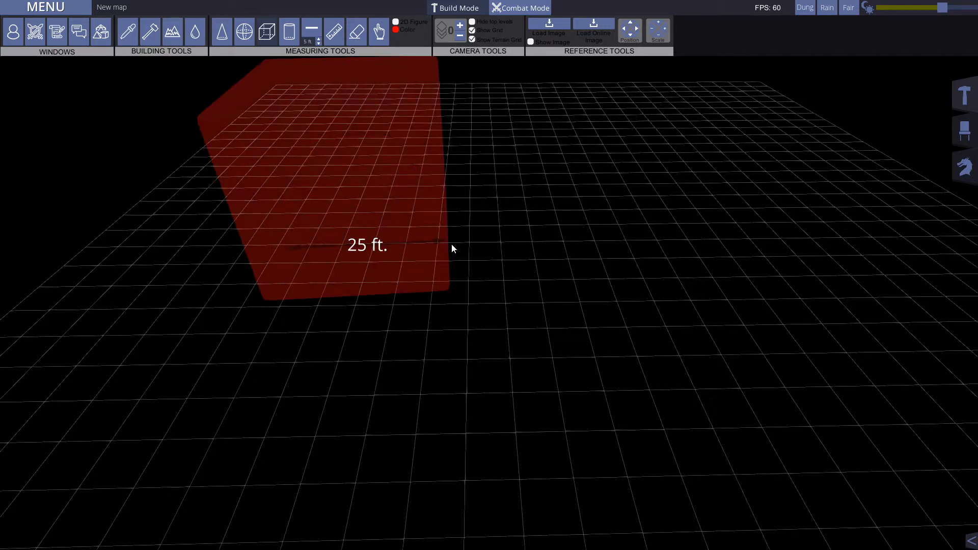
left_click(357, 32)
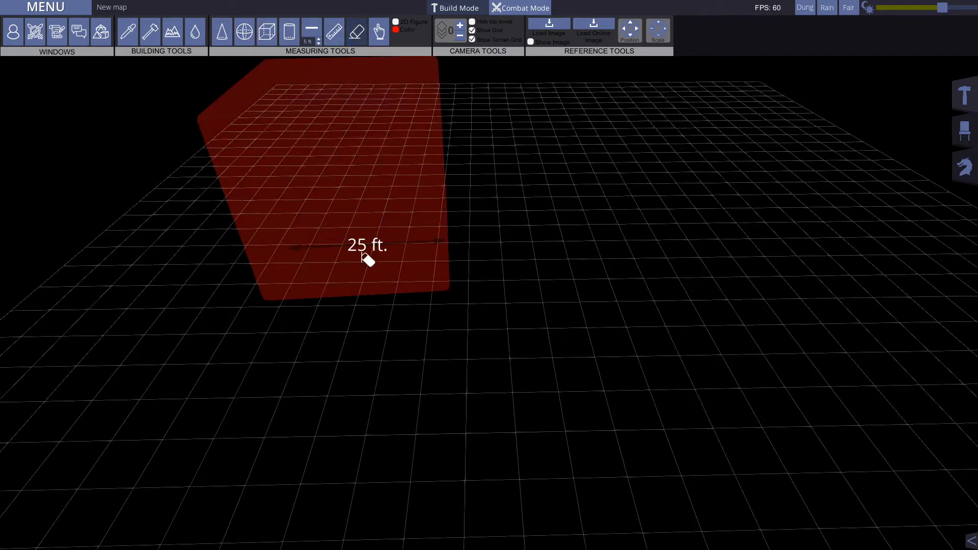
left_click(362, 255)
left_click(357, 32)
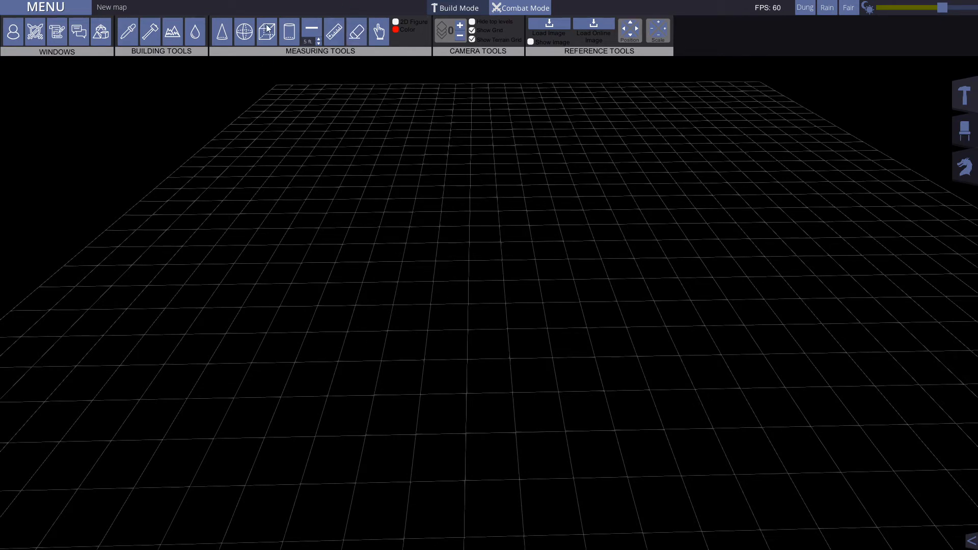
Step: Draw a cylinder measuring shape about 25 ft across on the grid and erase it
left_click(285, 39)
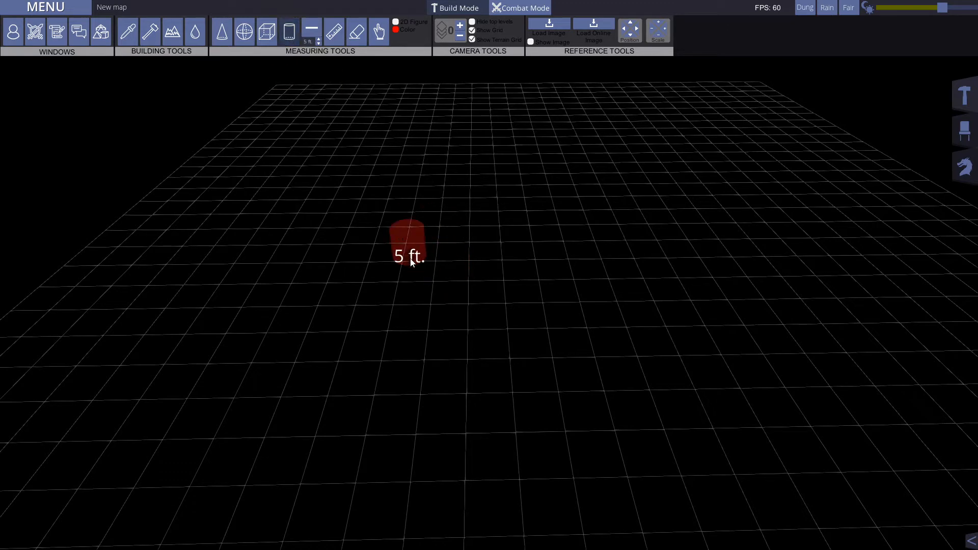
left_click_drag(402, 264, 503, 267)
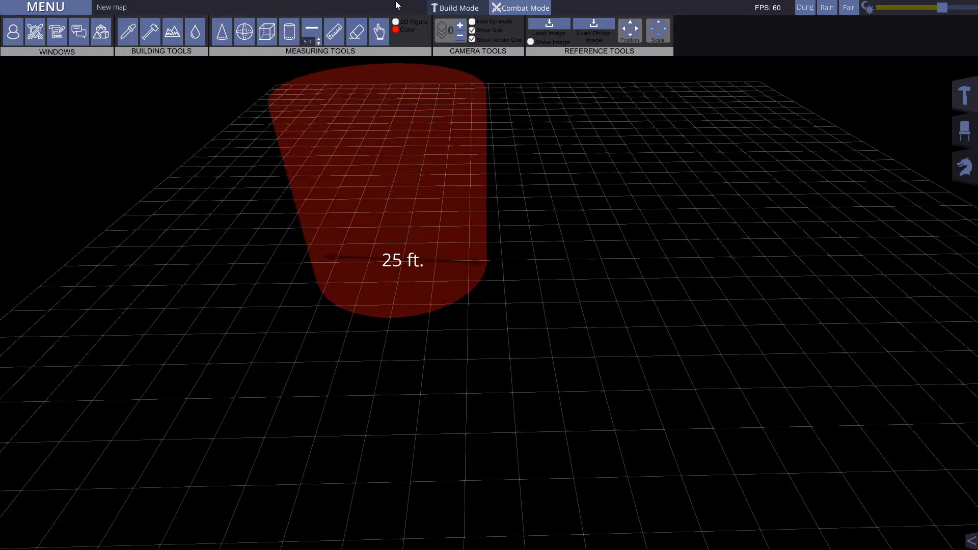
left_click(356, 32)
left_click(391, 267)
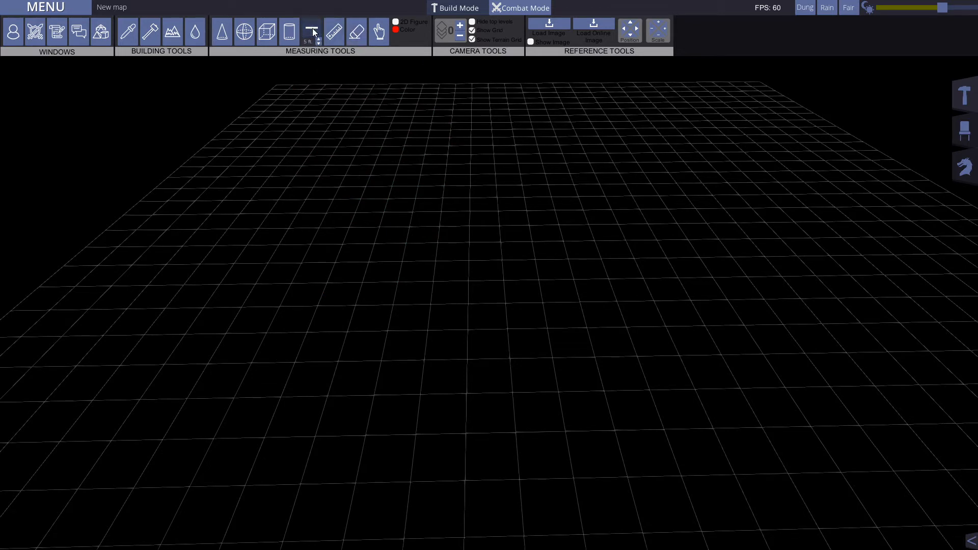
Step: Draw a 5 ft wide line measuring shape about 70 ft long diagonally across the grid and erase it
left_click_drag(376, 337, 644, 157)
left_click(356, 32)
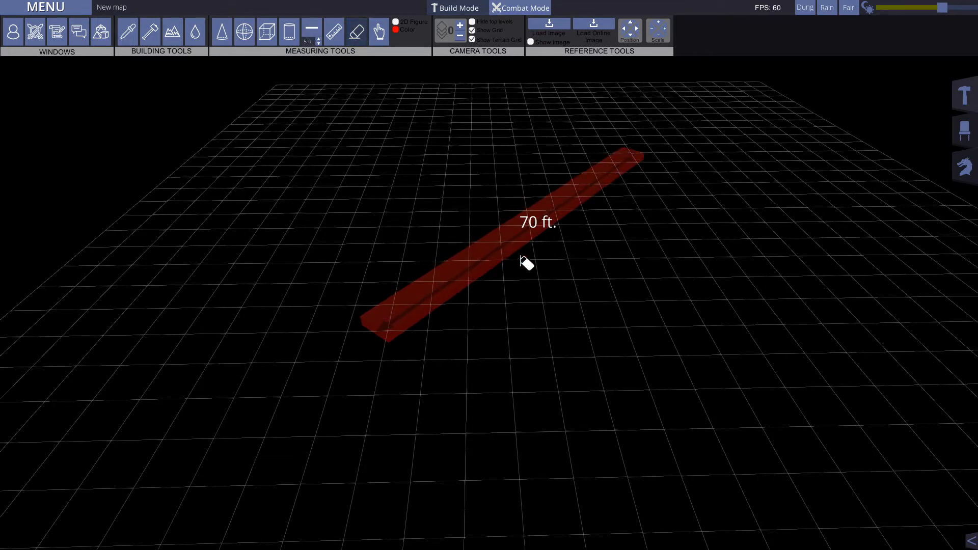
left_click(500, 250)
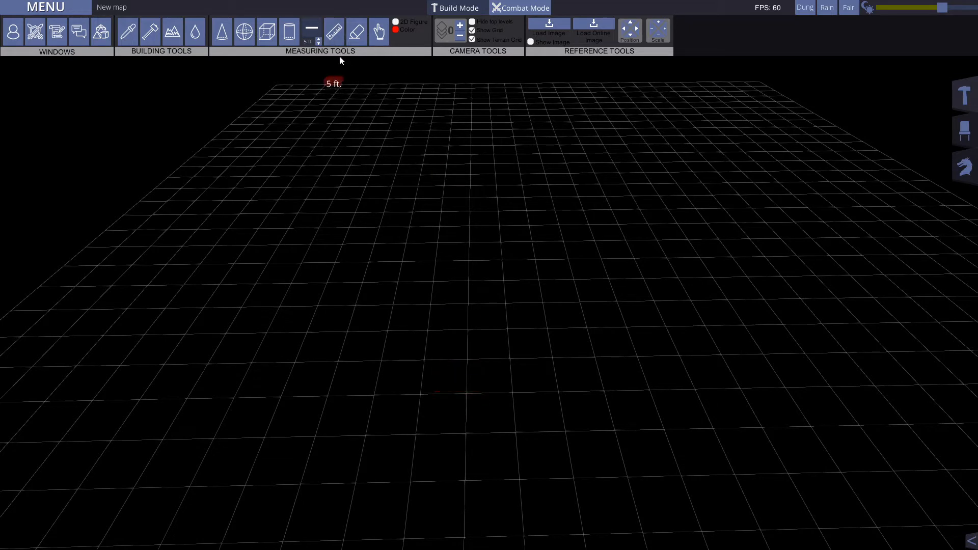
Step: Draw a shorter line measuring shape about 35 ft long toward the far edge of the grid and erase it
left_click_drag(431, 313, 441, 186)
left_click(365, 43)
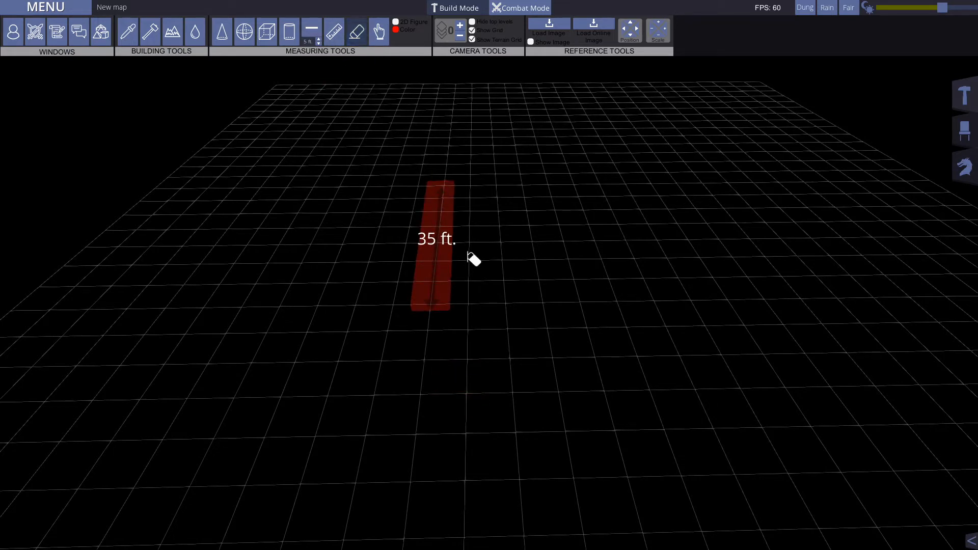
left_click(430, 240)
left_click(358, 35)
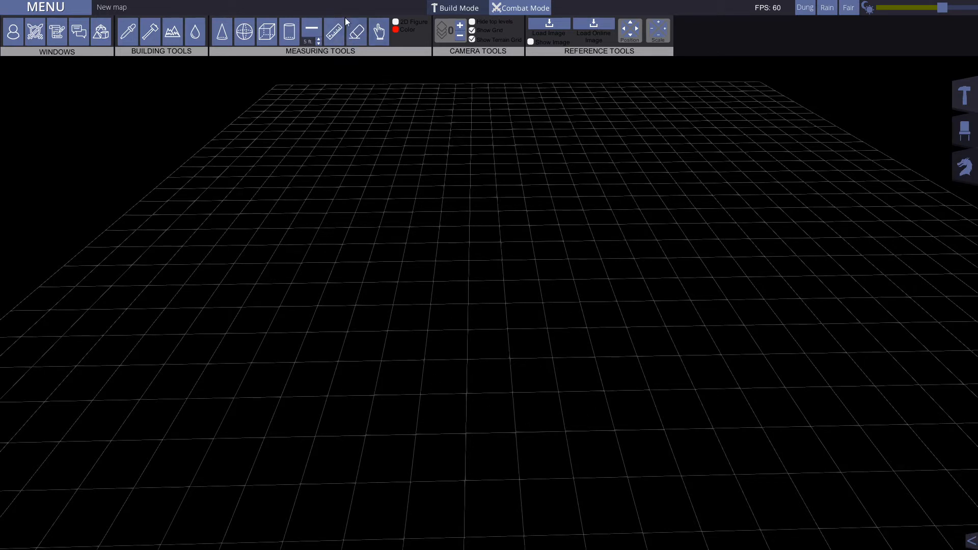
Step: Measure a bent path of two segments across the grid with the ruler and clear the measurement
left_click(341, 36)
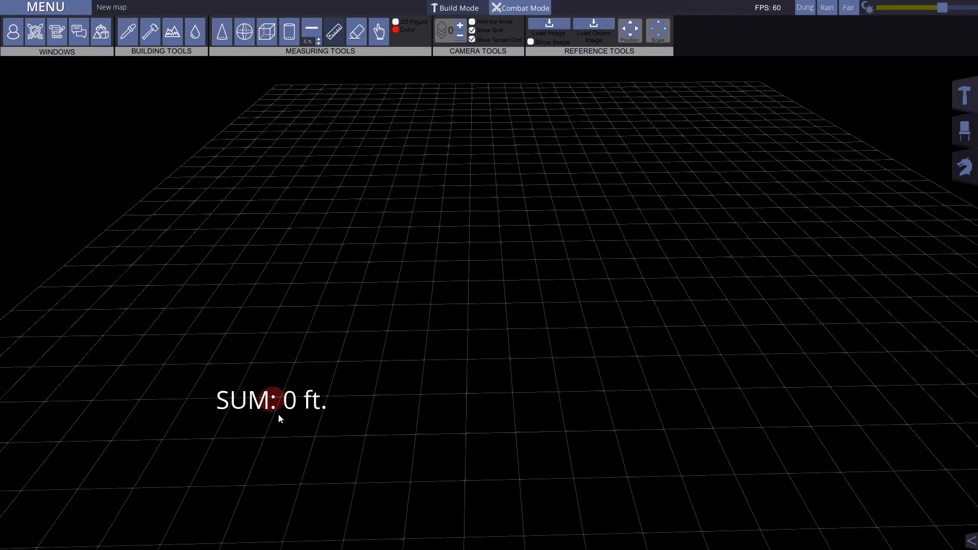
left_click(258, 435)
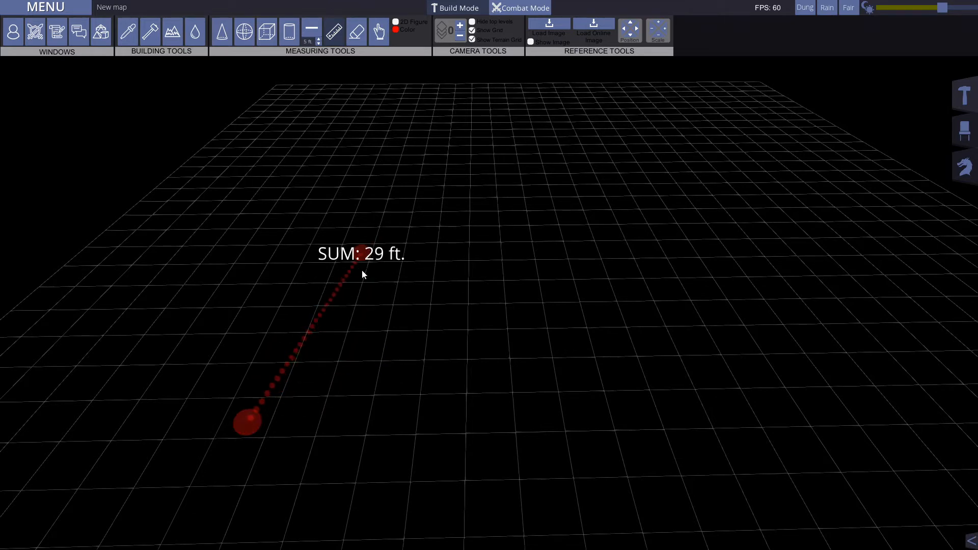
left_click(313, 285)
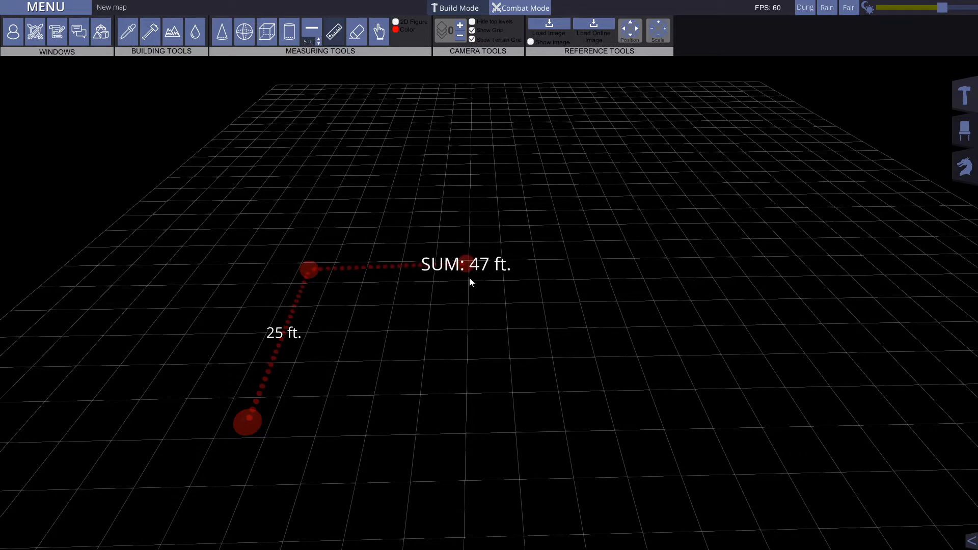
left_click(488, 280)
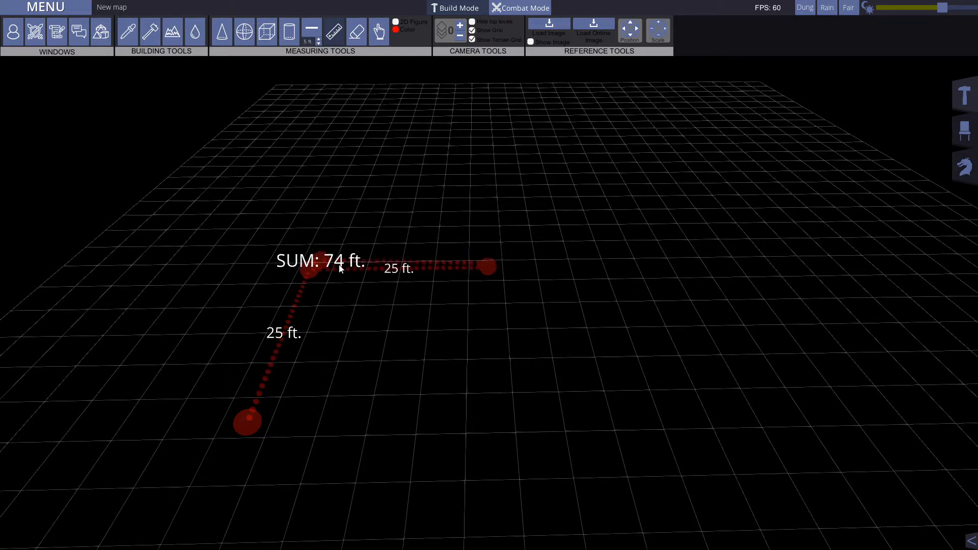
left_click(359, 32)
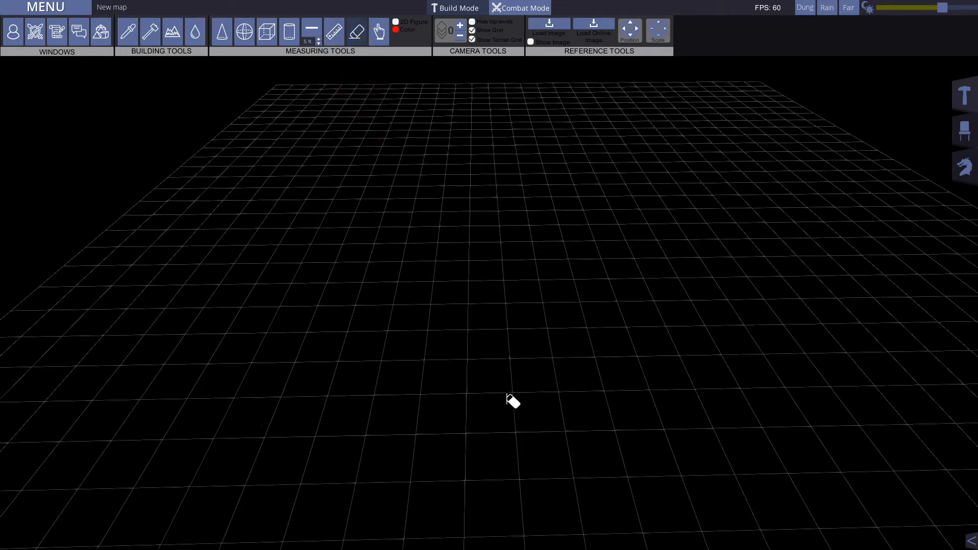
Step: Leave the ruler and draw a cone measuring shape about 15 ft long on the near part of the grid
left_click(330, 37)
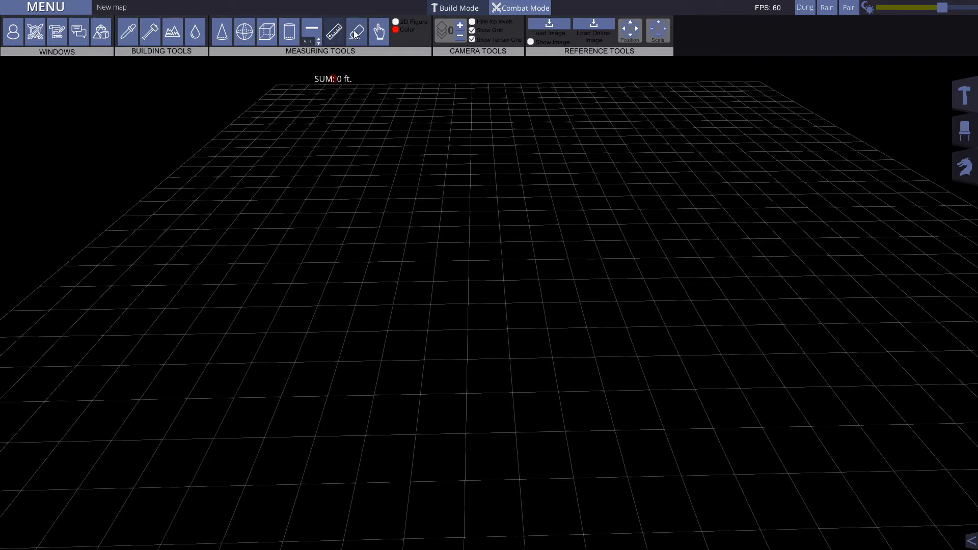
left_click(357, 33)
left_click(222, 31)
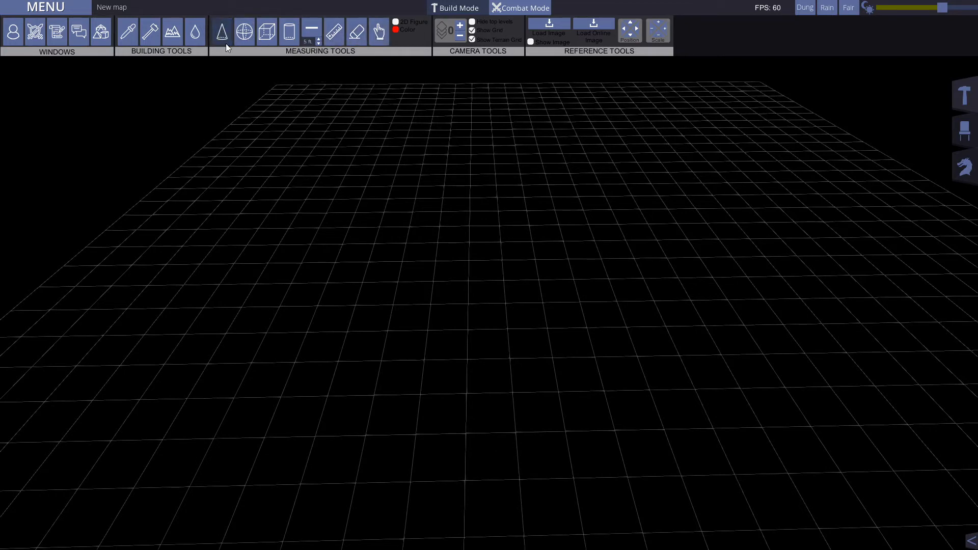
left_click_drag(373, 395, 485, 307)
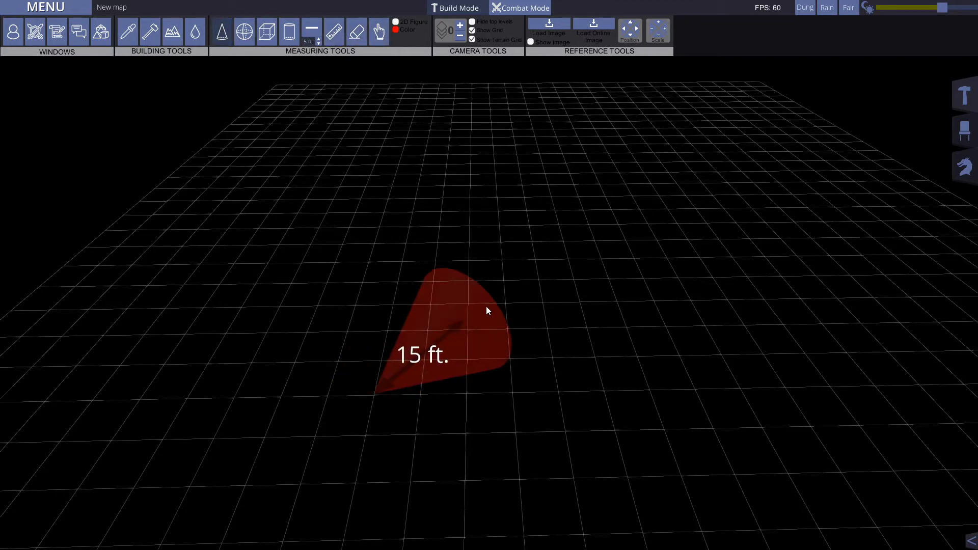
left_click(379, 31)
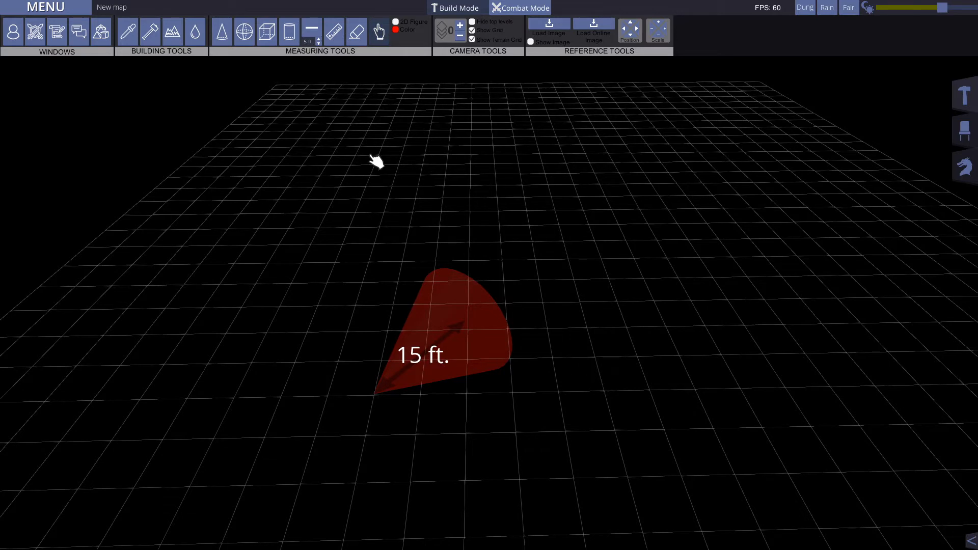
Step: Draw a small cube measuring shape behind the cone and move the cone slightly sideways on the grid
left_click(268, 33)
left_click_drag(345, 211, 334, 245)
left_click(379, 32)
left_click_drag(454, 360, 404, 401)
Step: Erase the cube and cone measuring shapes from the grid
left_click(356, 32)
left_click(365, 224)
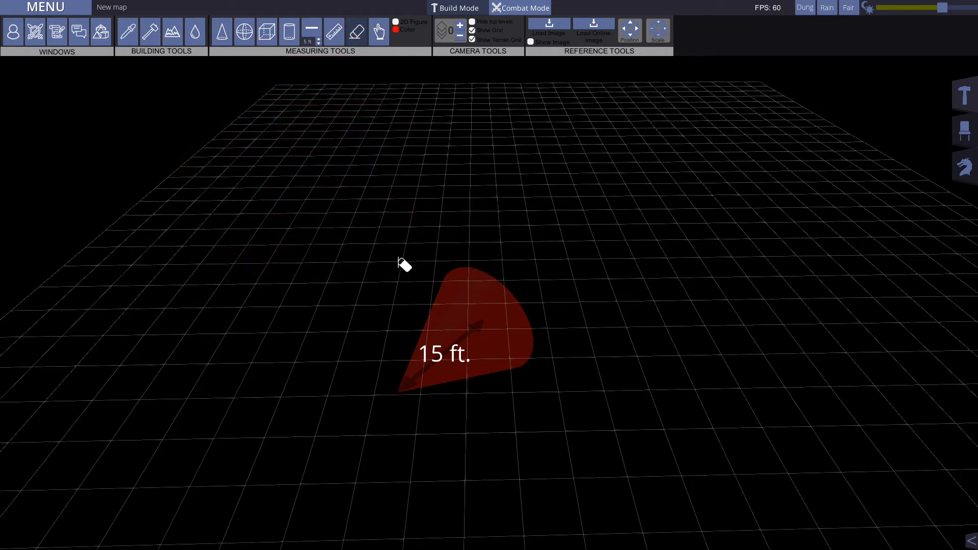
left_click(486, 363)
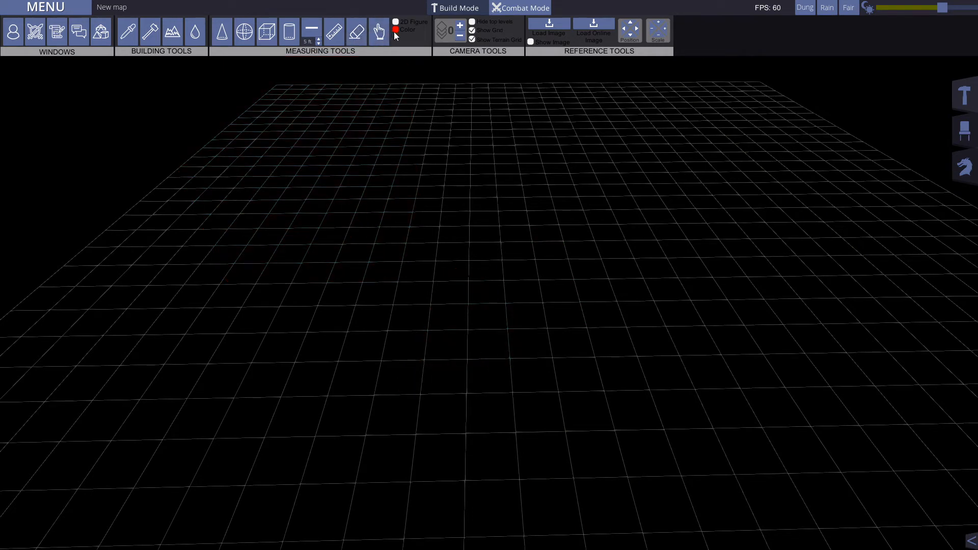
Step: Inspect the color options for the measuring shapes and close the color picker without selecting a color
left_click(396, 30)
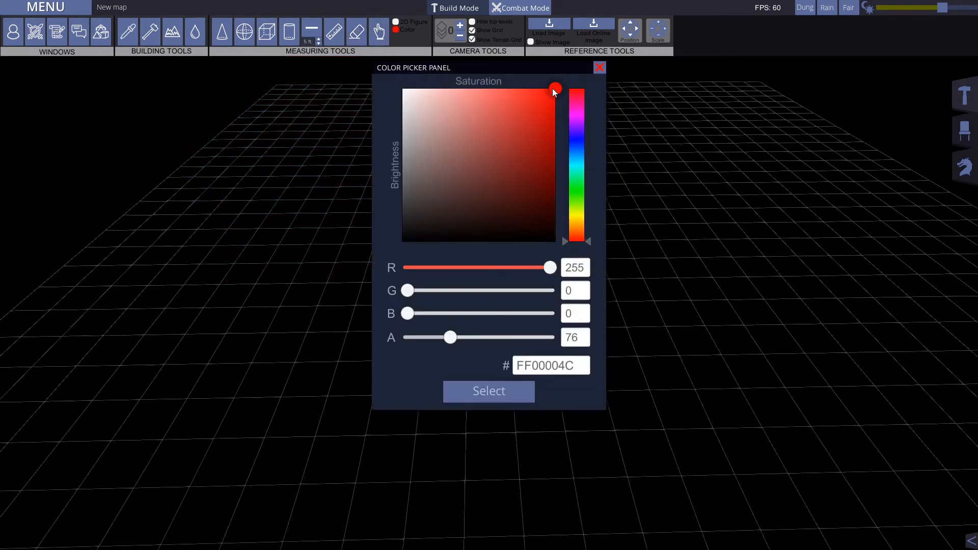
mouse_move(585, 239)
left_mouse_down()
mouse_move(596, 217)
mouse_move(585, 90)
mouse_move(594, 246)
mouse_move(586, 90)
mouse_move(586, 246)
left_mouse_up()
left_click(600, 67)
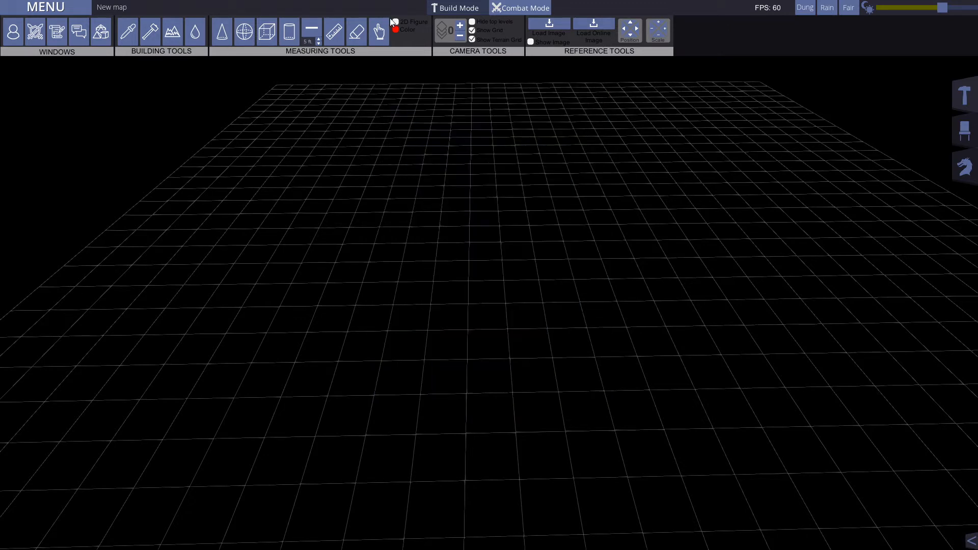
Step: Draw a flat cone measuring shape about 30 ft long across the grid with 2D Figure enabled
left_click(221, 32)
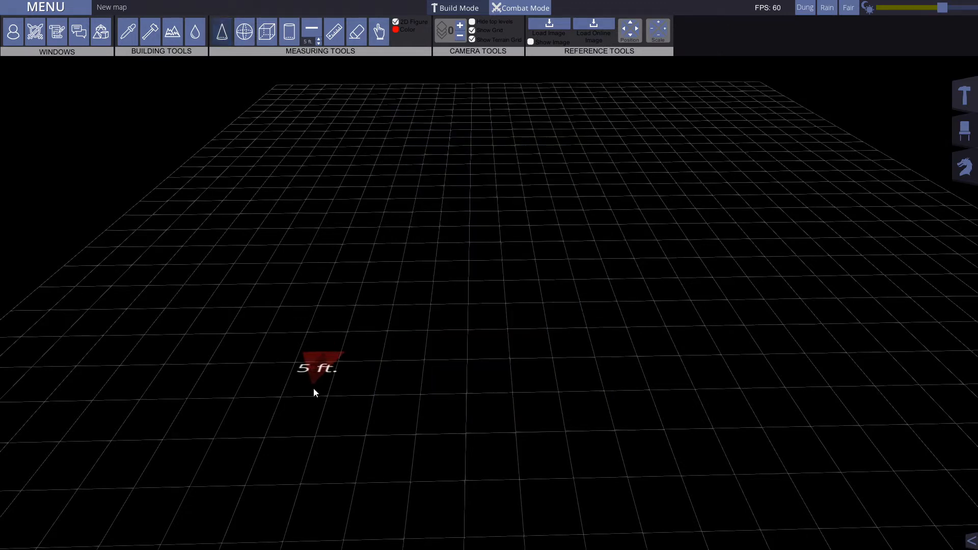
left_click_drag(310, 396, 543, 296)
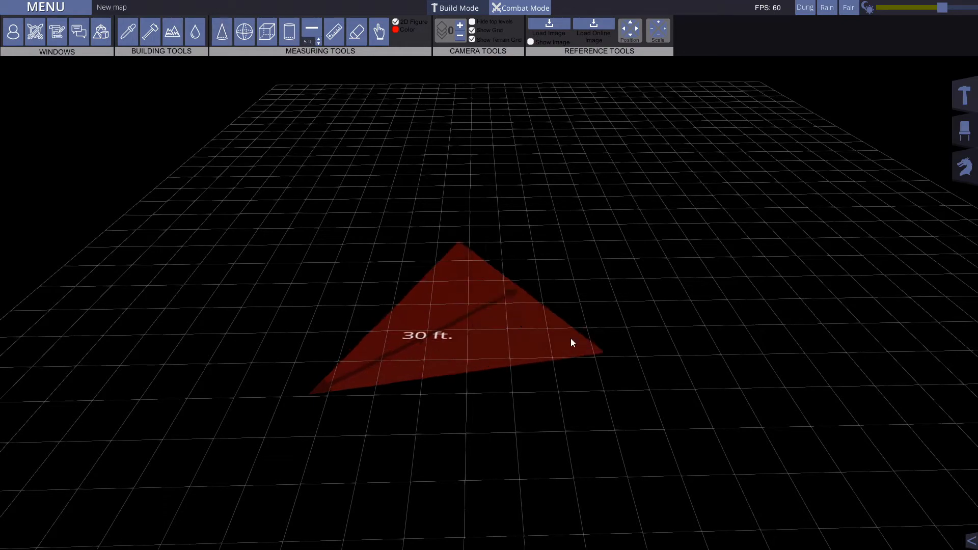
middle_click_drag(554, 413, 430, 356)
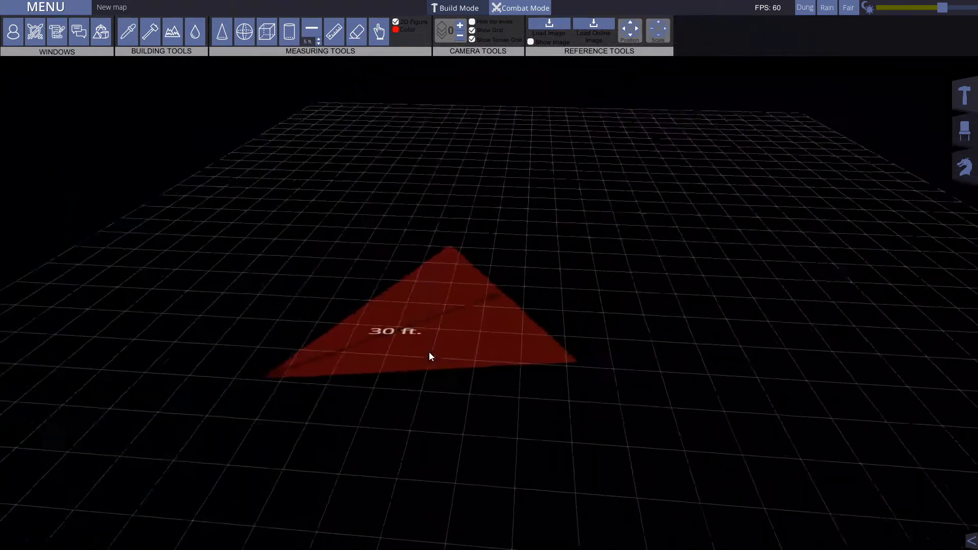
Step: Erase the flat cone shape and turn off the 2D Figure option
left_click(363, 29)
left_click(437, 319)
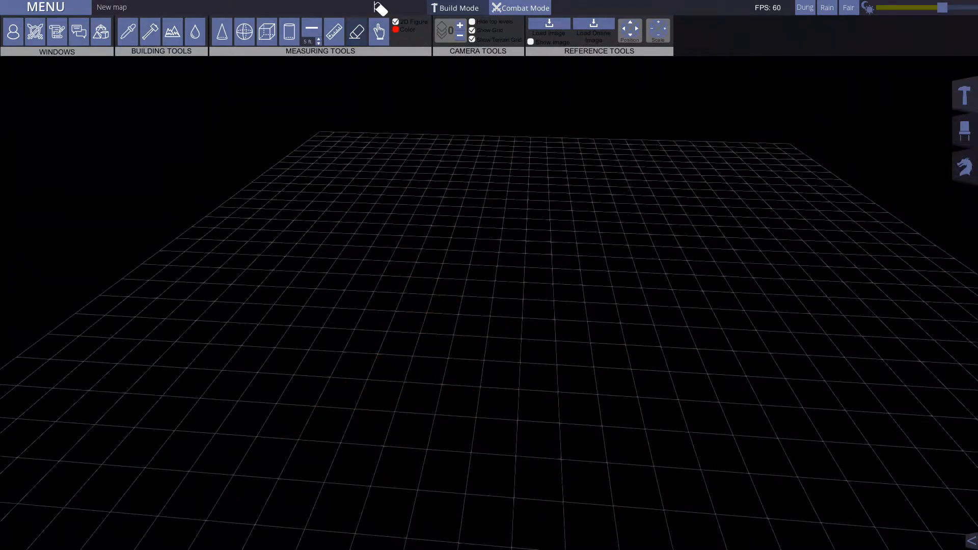
left_click(356, 29)
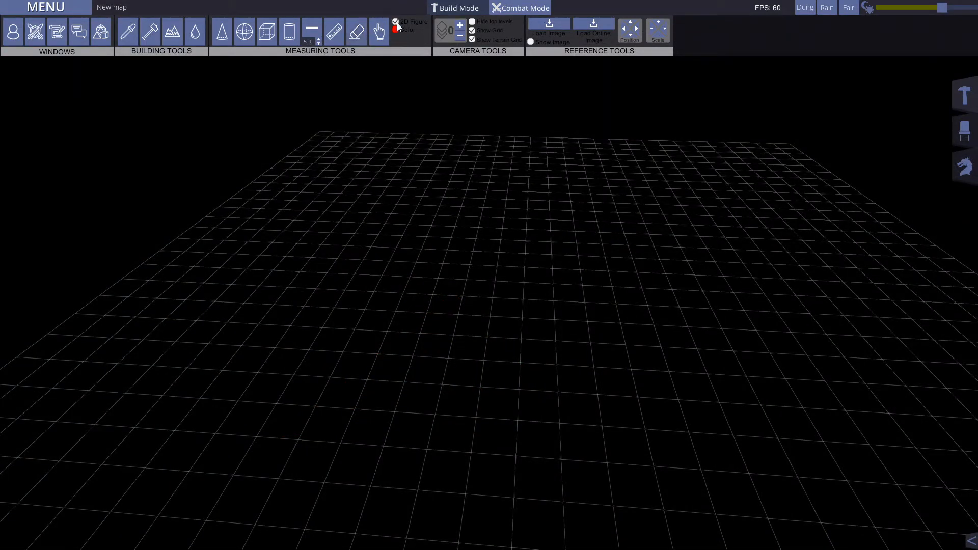
middle_click_drag(557, 242, 458, 156)
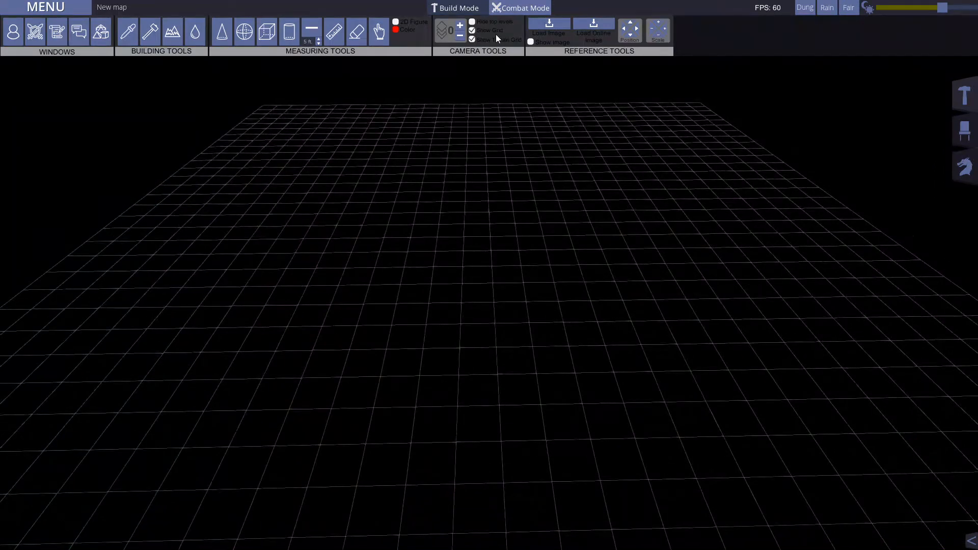
Step: Raise the grid as far as level 2 and lower it back to level 0, repeating the change
left_click(461, 23)
left_click(459, 36)
left_click(462, 23)
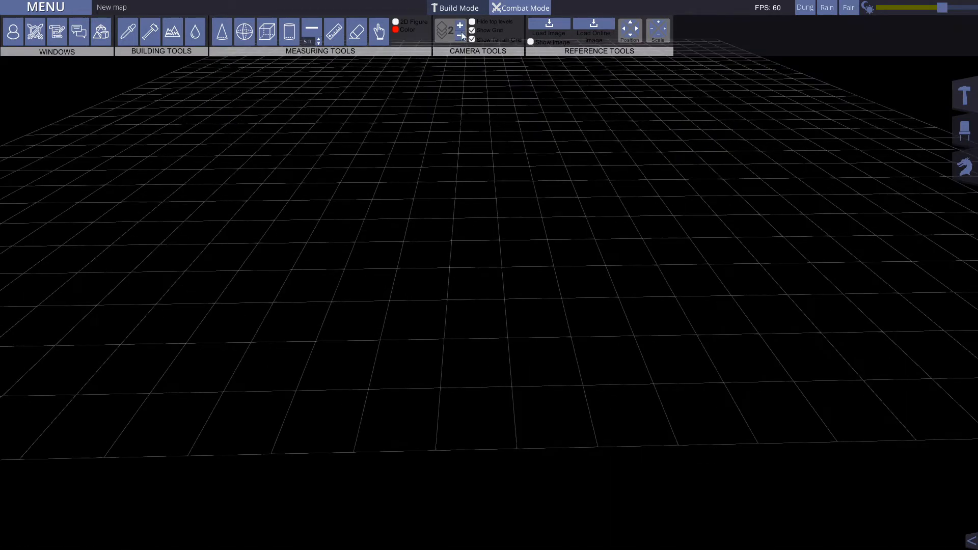
left_click(461, 35)
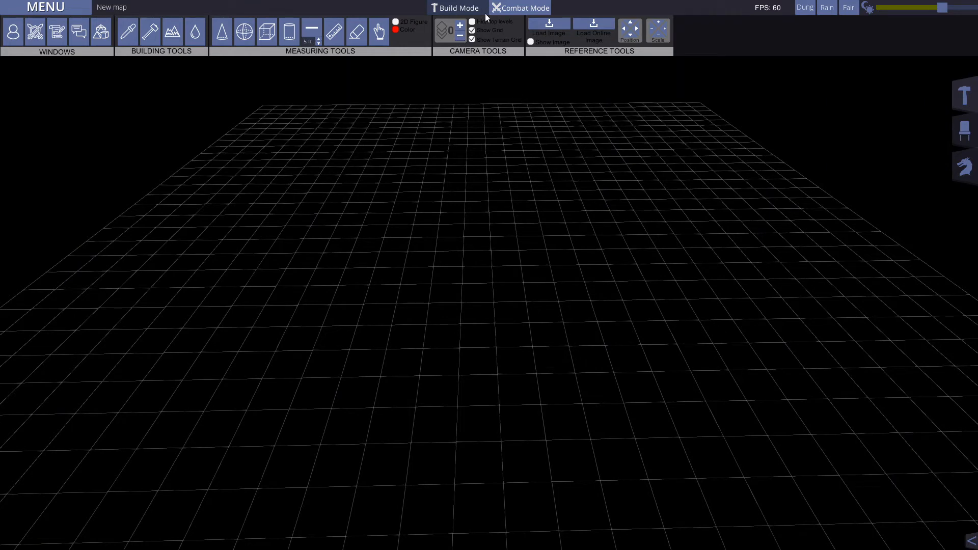
left_click(460, 24)
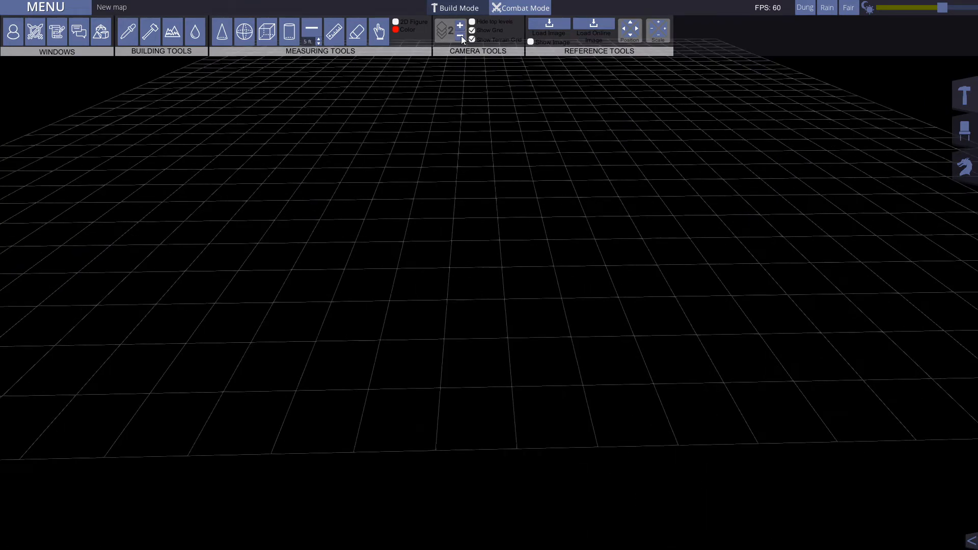
left_click(462, 35)
Step: Raise the grid to level 1 and return it to level 0 twice
key("s")
scroll(477, 295, "down", 3)
right_click_drag(482, 287, 486, 200)
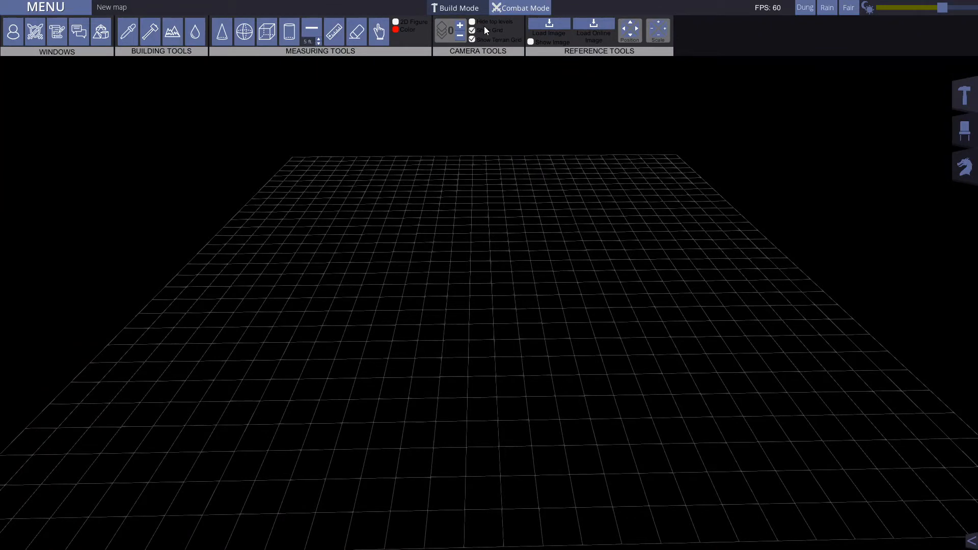
key("Page_Up")
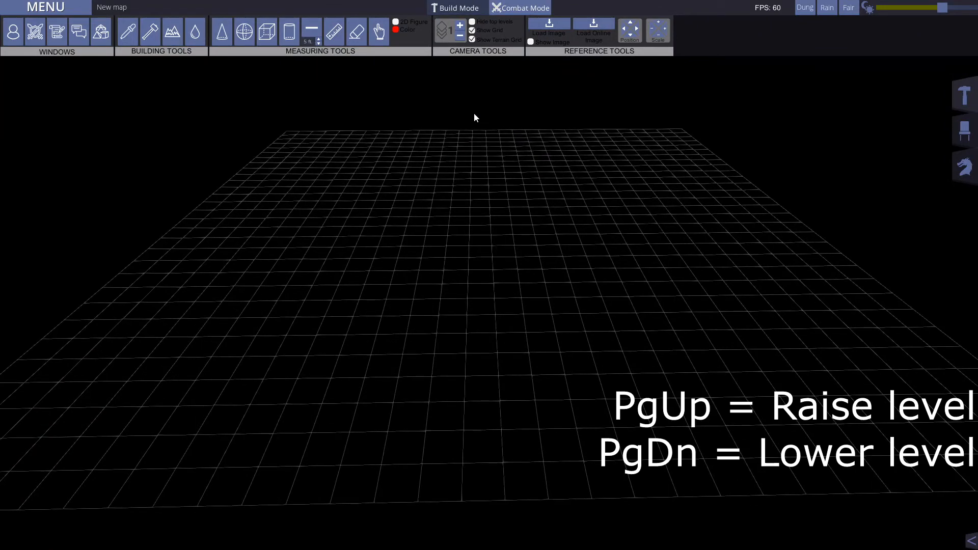
key("Page_Down")
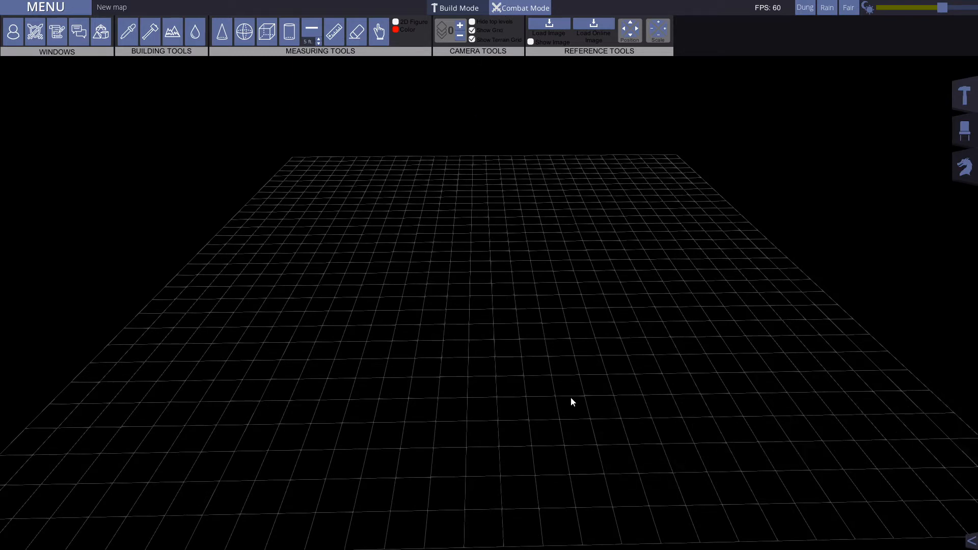
key("Page_Up")
key("Page_Down")
Step: Toggle the hiding of top levels on and off, and toggle the grid's visibility off and back on
left_click(472, 22)
left_click(472, 22)
left_click(472, 30)
left_click(472, 31)
left_click(472, 30)
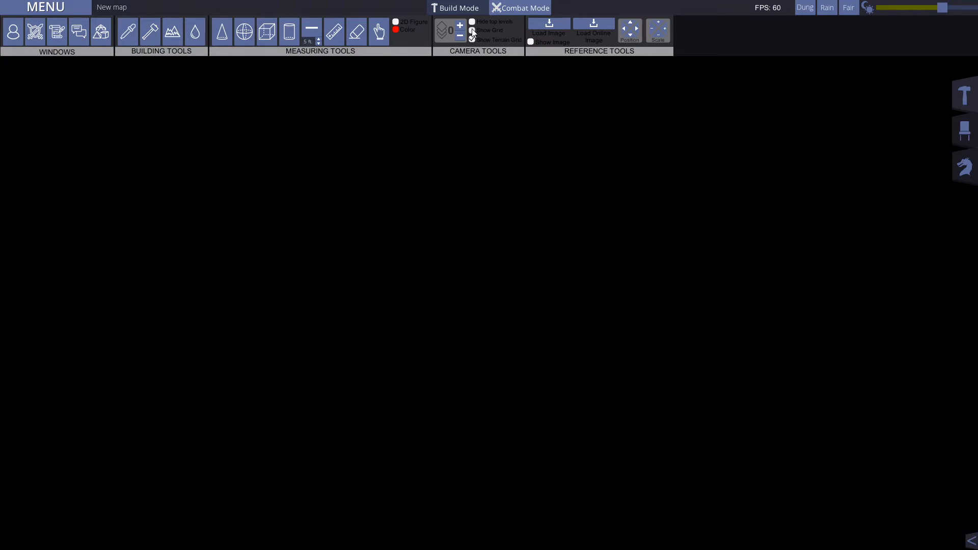
left_click(472, 30)
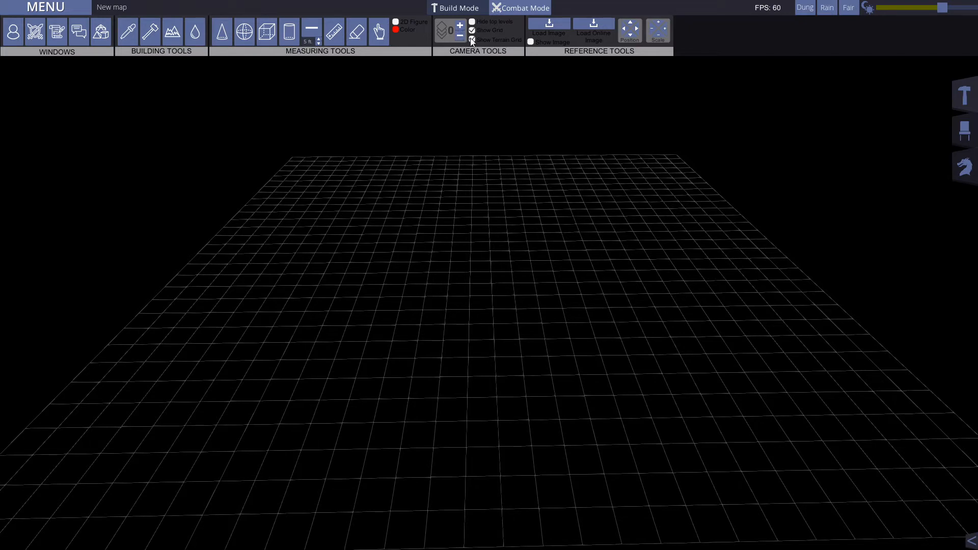
Step: Open the Terrain Painter panel to view its tools and close it again
left_click(172, 32)
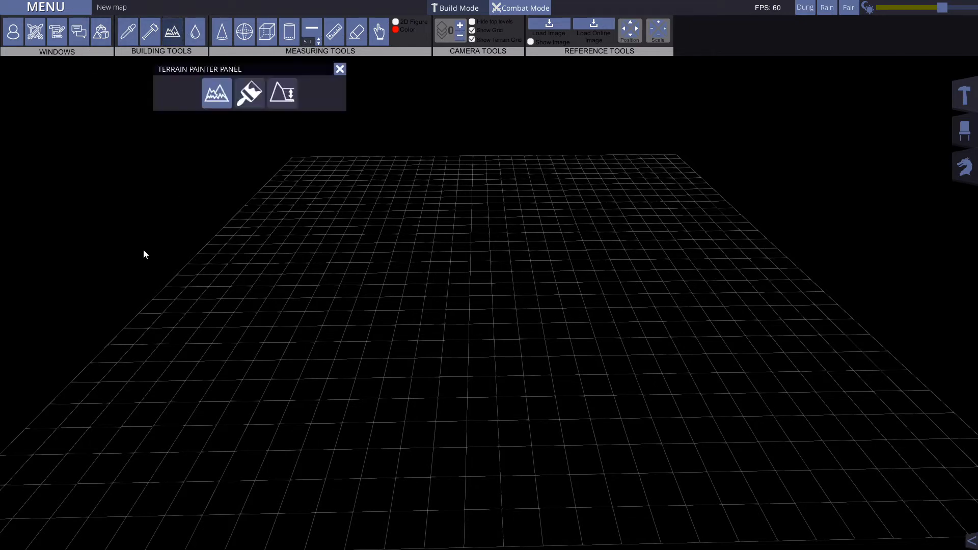
left_click(340, 69)
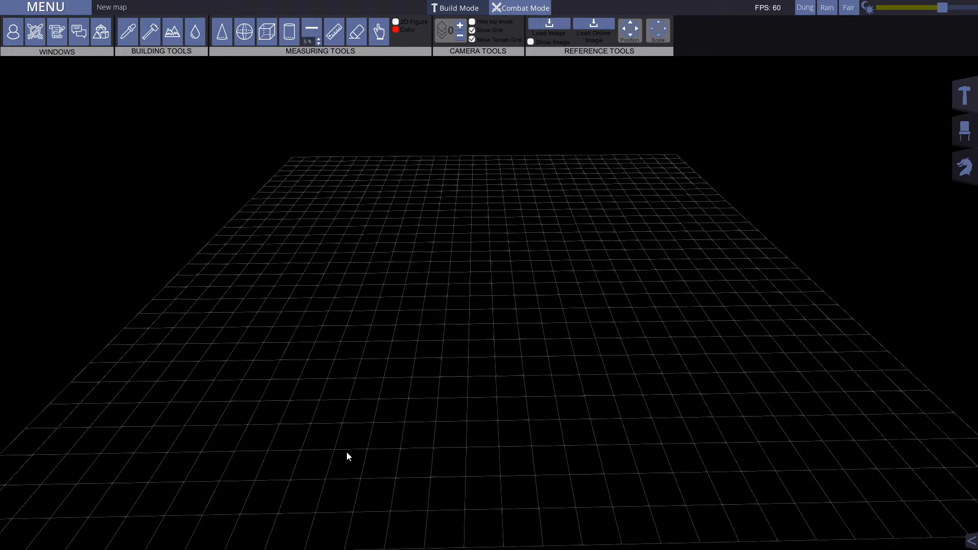
key("d")
key("a")
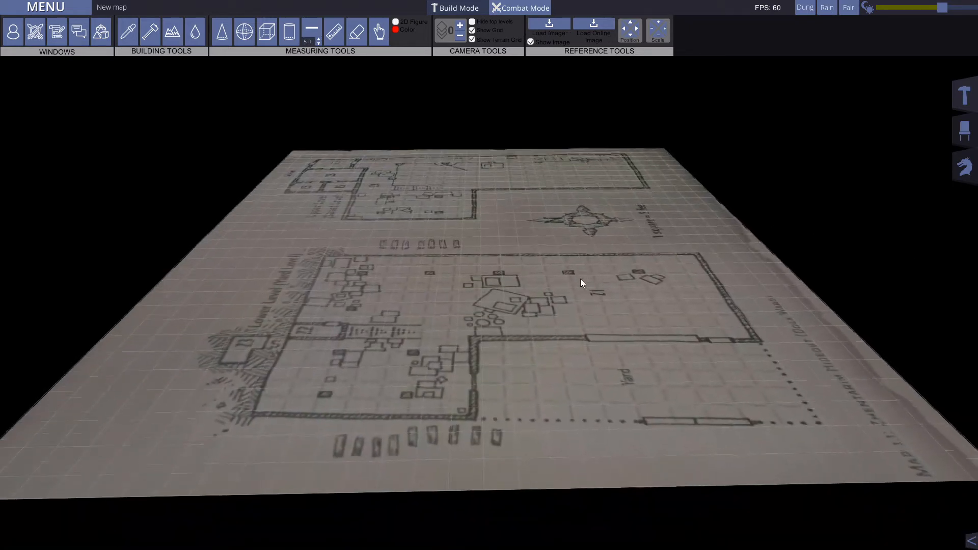
Step: Look over the floor plan reference image on the grid, and toggle its display off and back on
middle_click_drag(570, 246, 547, 300)
key("a")
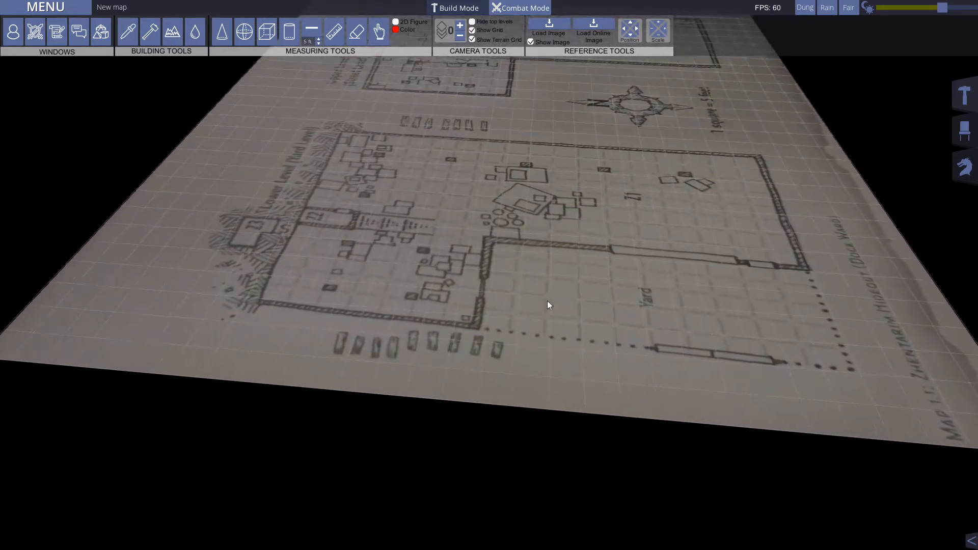
key("w")
key("w")
key("a")
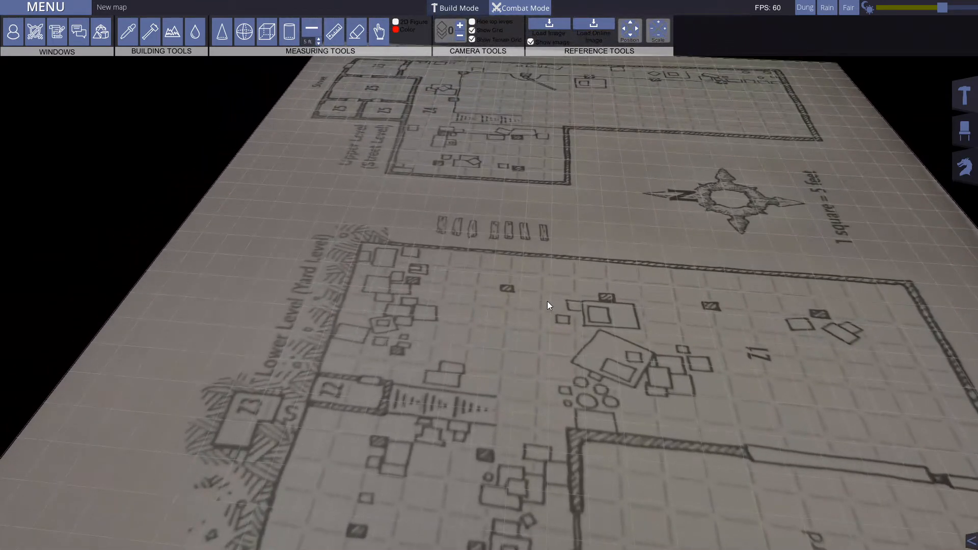
key("d")
key("s")
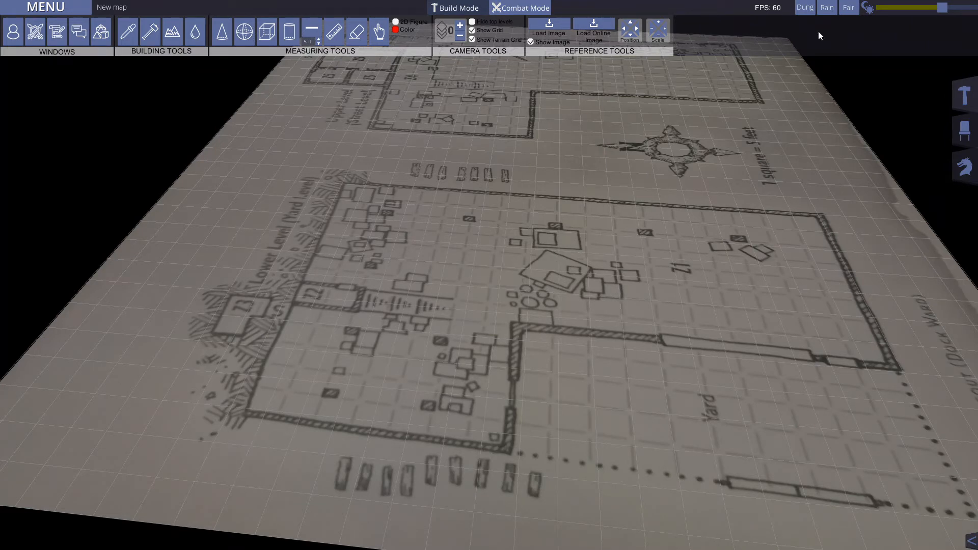
left_click(531, 41)
left_click(531, 41)
Step: Examine the edges, lettering and grid alignment of the reference floor plan up close
key("s")
scroll(651, 173, "up", 3)
middle_click_drag(645, 178, 780, 99)
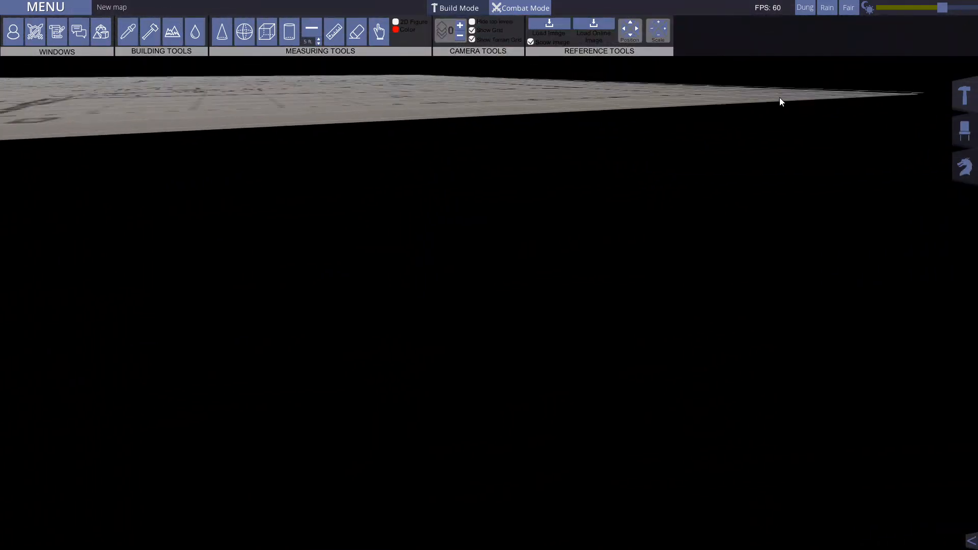
scroll(780, 98, "down", 3)
scroll(780, 99, "up", 5)
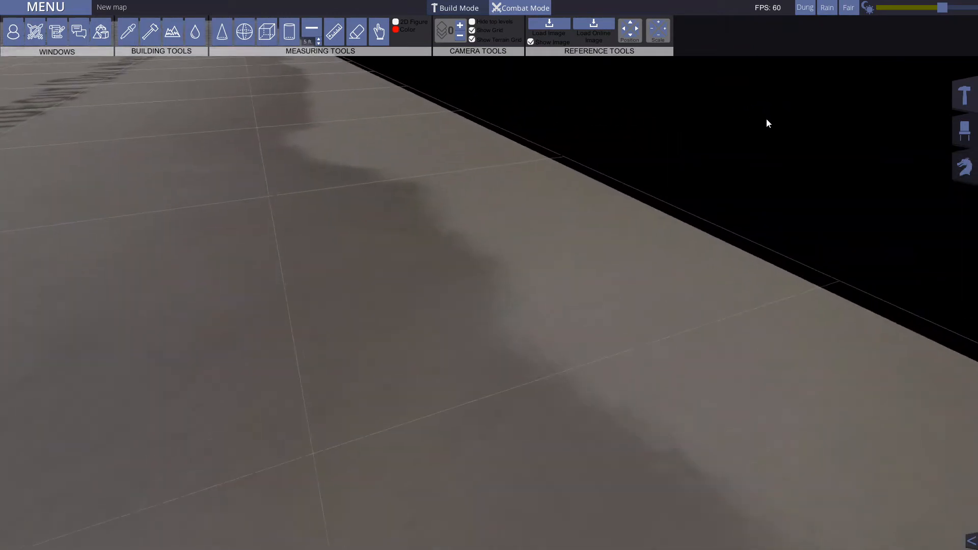
middle_click_drag(766, 124, 708, 100)
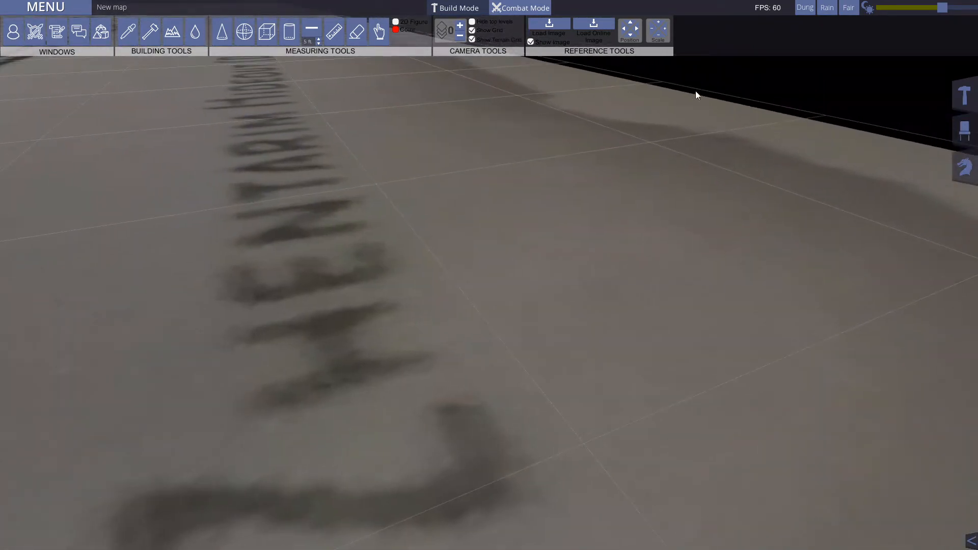
mouse_move(753, 173)
middle_mouse_down()
mouse_move(515, 160)
mouse_move(541, 274)
mouse_move(485, 142)
mouse_move(409, 286)
middle_mouse_up()
middle_click_drag(501, 178, 563, 275)
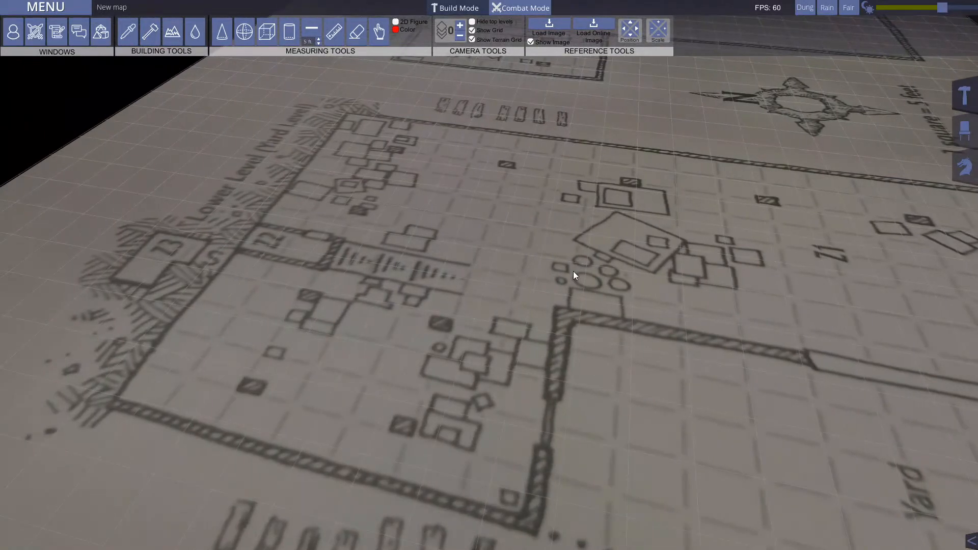
mouse_move(618, 261)
middle_mouse_down()
mouse_move(687, 273)
mouse_move(644, 241)
mouse_move(664, 253)
middle_mouse_up()
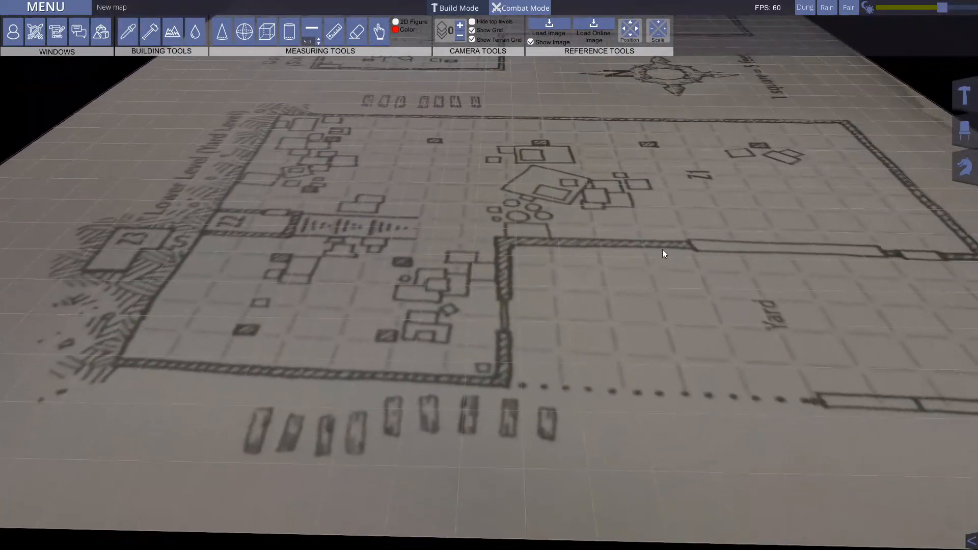
Step: Nudge the reference image's position to the left, down and to the right over the terrain grid
left_click(623, 29)
left_click(623, 29)
left_click(623, 29)
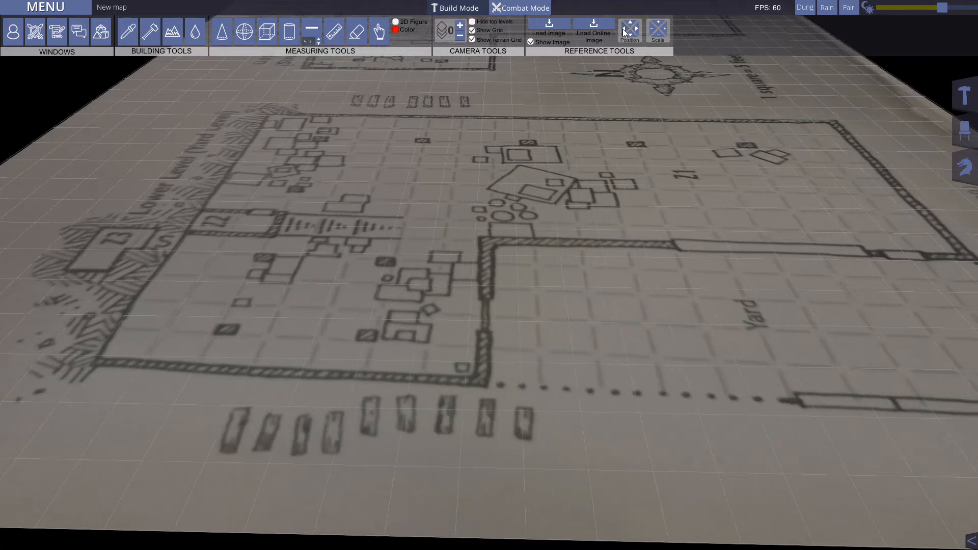
left_click(623, 30)
left_click(631, 34)
left_click(632, 34)
left_click(631, 34)
left_click(631, 34)
left_click(631, 34)
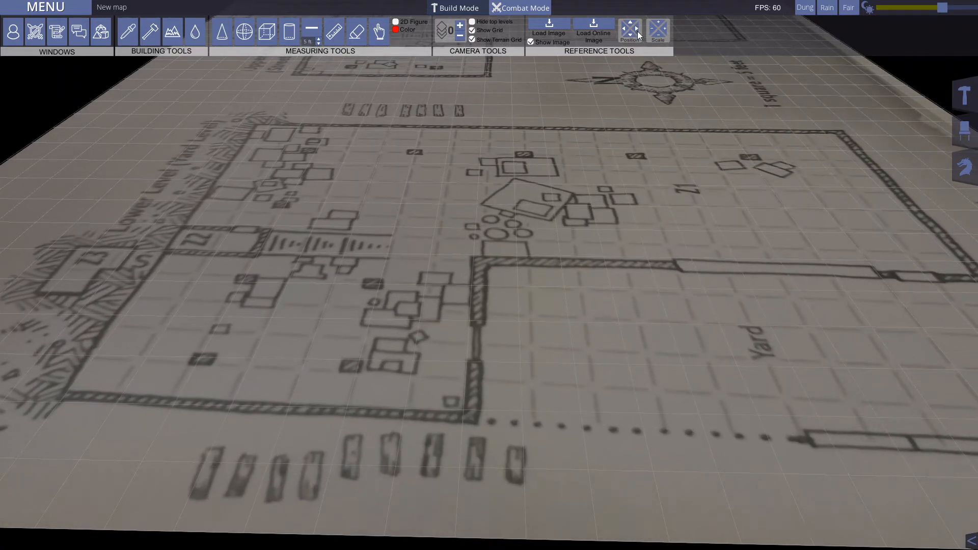
left_click(637, 32)
left_click(637, 31)
left_click(637, 31)
left_click(637, 31)
left_click(638, 32)
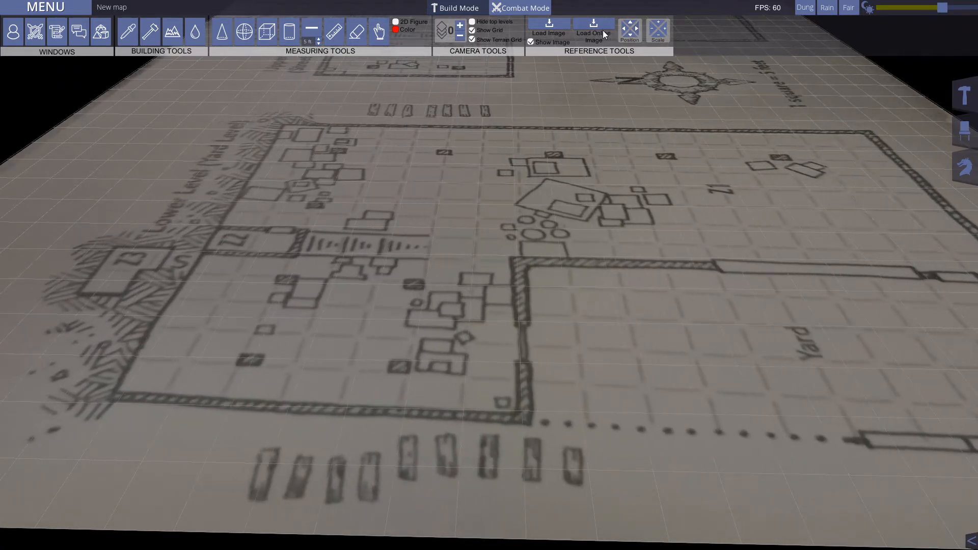
Step: Shift the reference image left until the "Zhentarim Hideout (Dock Ward)" title lies just left of the view's centre
left_click(625, 30)
left_click(626, 31)
left_click(626, 31)
left_click(625, 30)
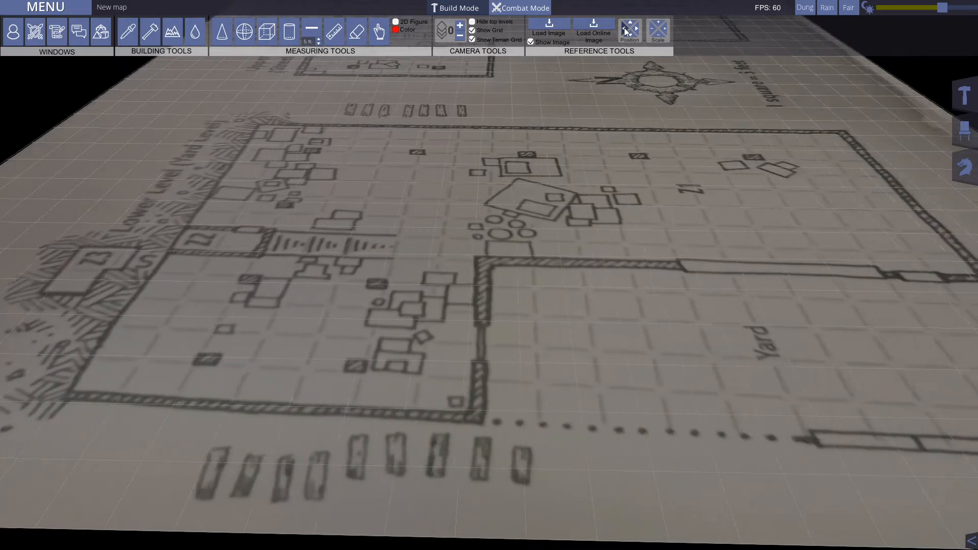
left_click(625, 31)
left_click(626, 31)
left_click(625, 30)
left_click(626, 31)
left_click(626, 31)
left_click(626, 31)
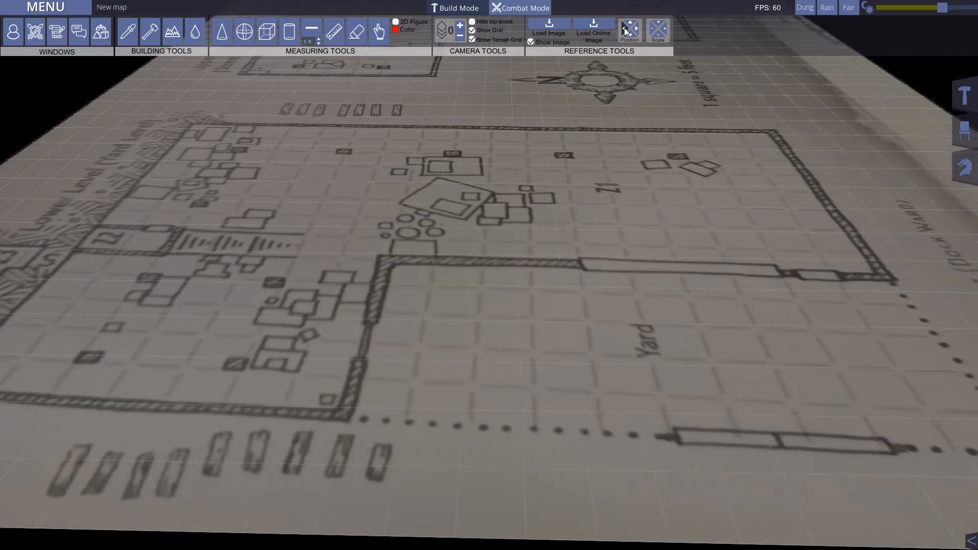
left_click(625, 31)
left_click(625, 31)
left_click(626, 31)
left_click(625, 30)
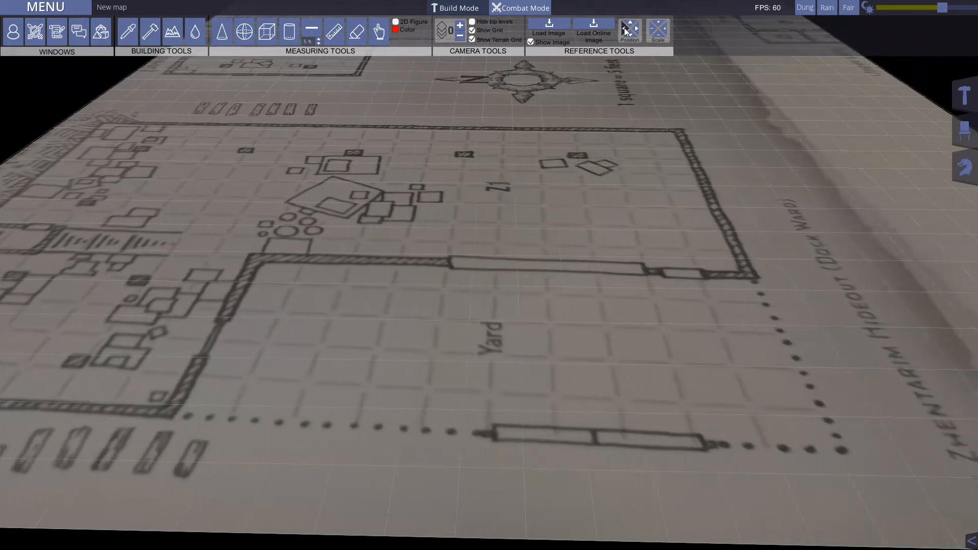
left_click(625, 30)
left_click(625, 30)
left_click(625, 30)
left_click(625, 30)
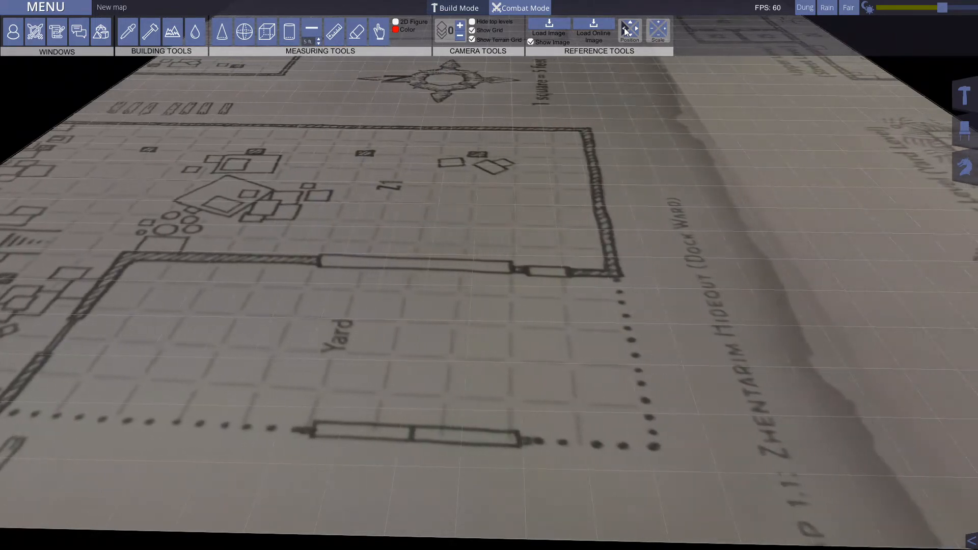
left_click(626, 31)
left_click(625, 31)
left_click(625, 30)
left_click(625, 30)
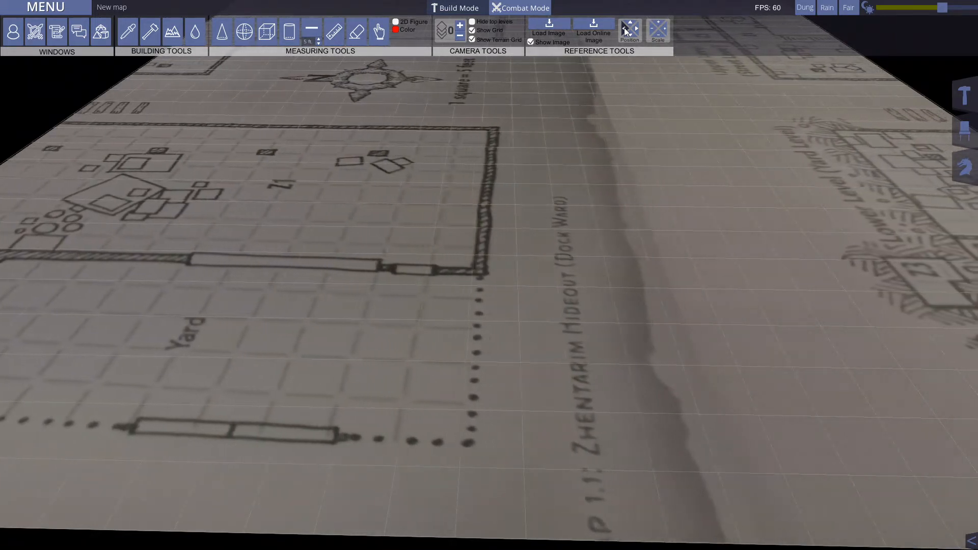
left_click(625, 31)
left_click(625, 30)
left_click(626, 31)
left_click(626, 31)
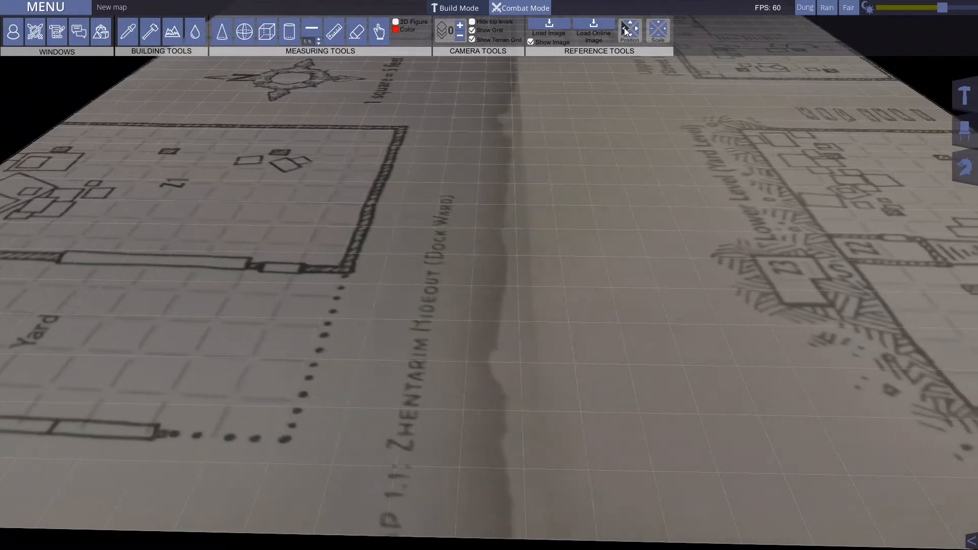
left_click(626, 30)
left_click(625, 30)
Step: Shift the reference image back to the right until the floor plan with room Z1 and the Yard fills the view
left_click(638, 31)
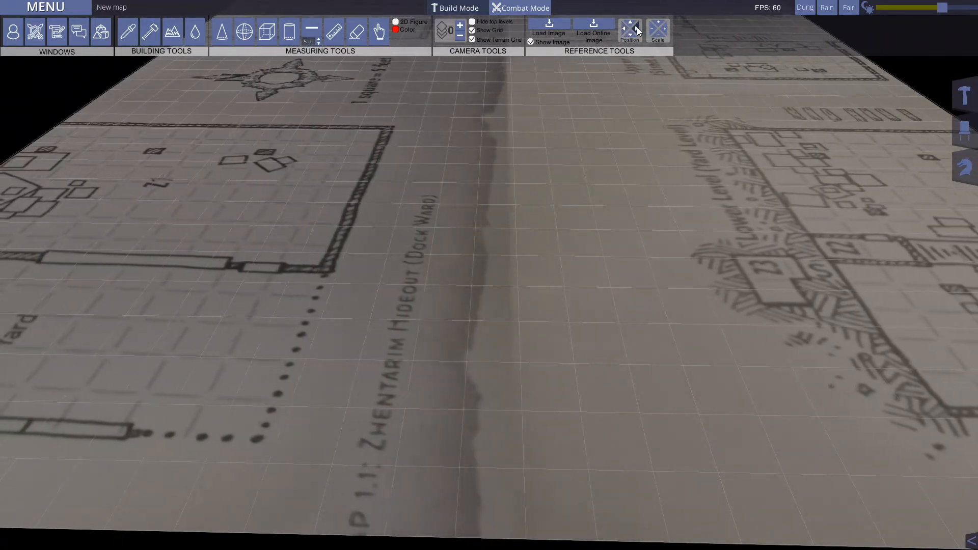
left_click(638, 31)
left_click(638, 31)
left_click(638, 31)
left_click(638, 31)
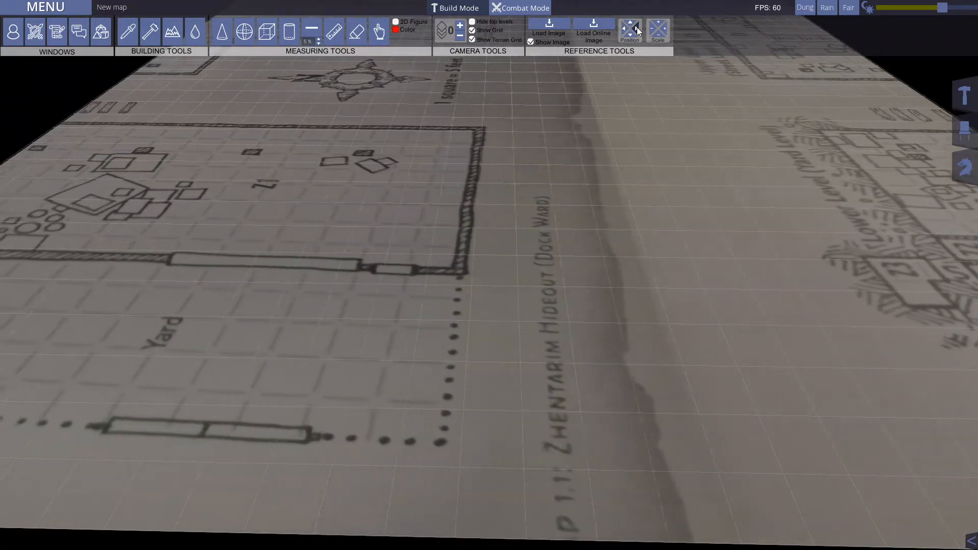
left_click(638, 30)
left_click(638, 31)
left_click(638, 30)
left_click(638, 30)
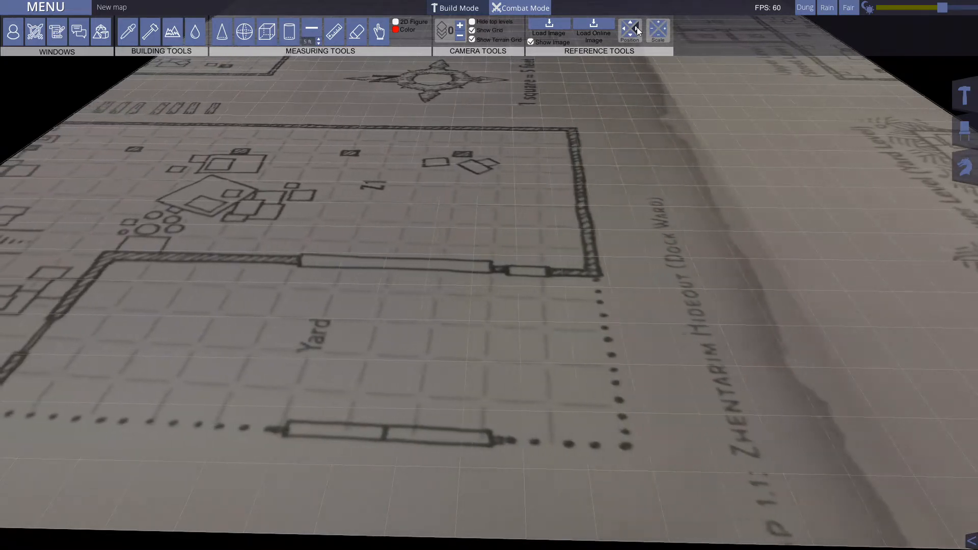
left_click(638, 31)
left_click(638, 30)
left_click(638, 30)
left_click(637, 31)
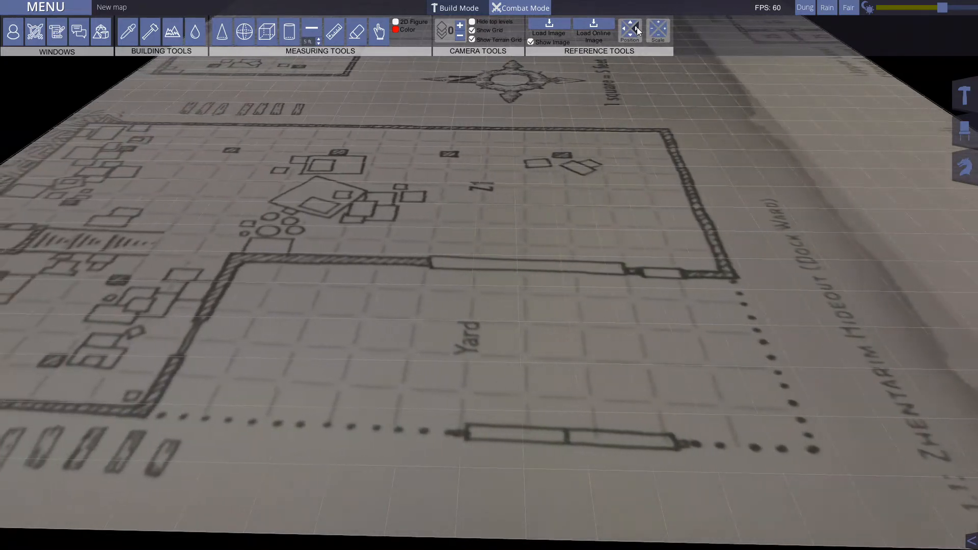
left_click(638, 31)
left_click(638, 30)
left_click(637, 30)
left_click(638, 31)
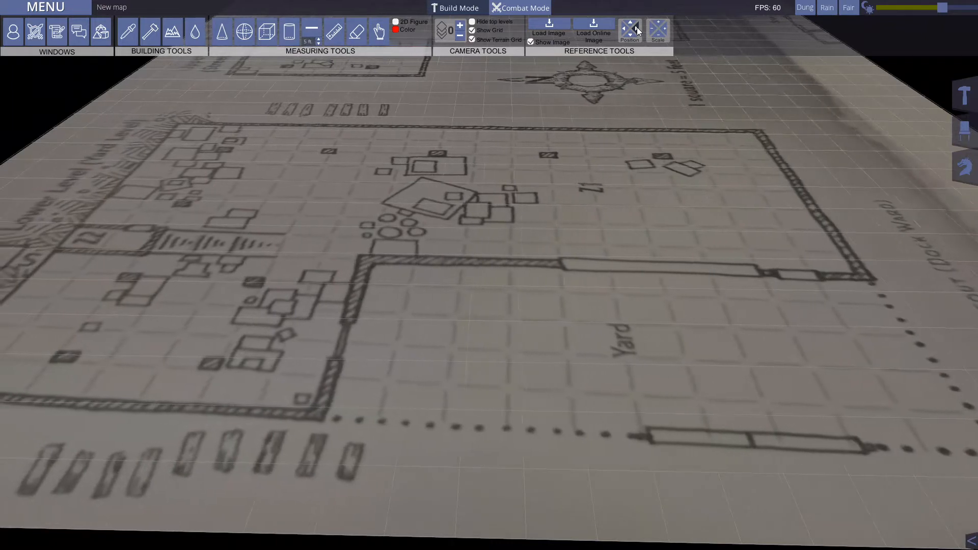
left_click(637, 30)
left_click(624, 29)
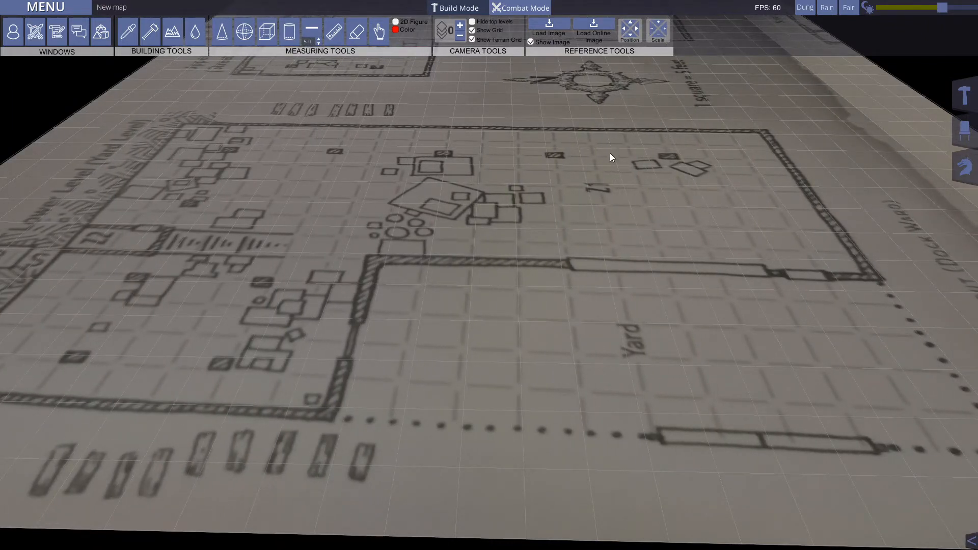
Step: Adjust the reference image's horizontal and vertical scale slightly against the terrain grid
key("s")
key("a")
key("w")
key("s")
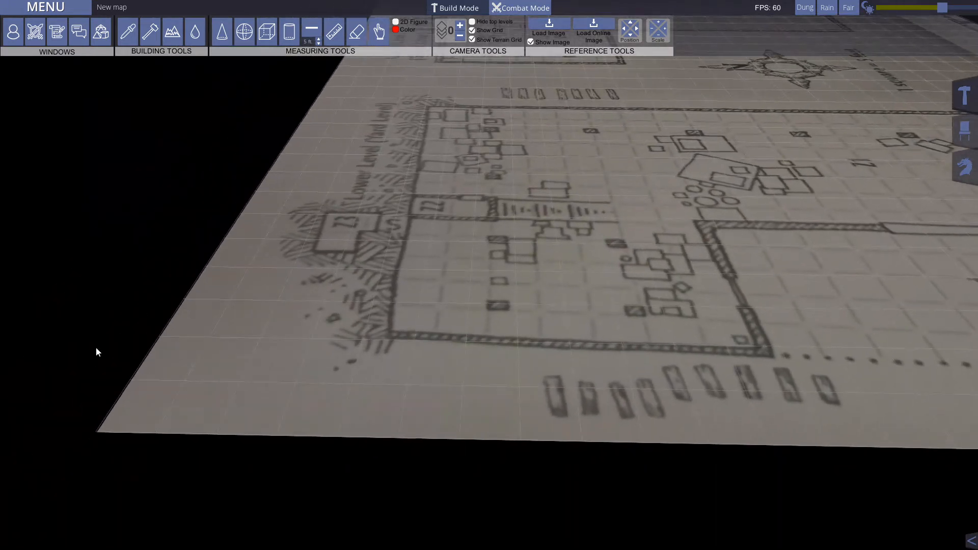
key("w")
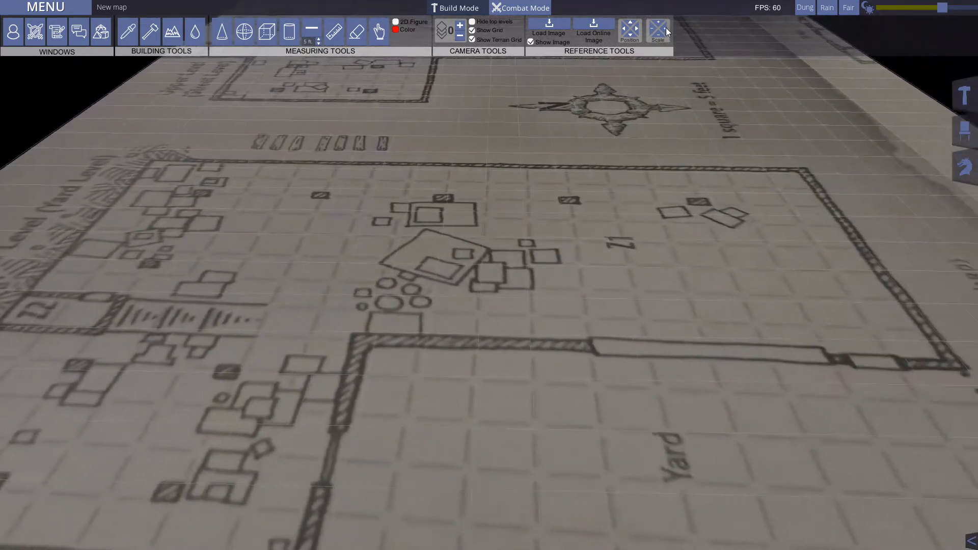
left_click(665, 29)
left_click(658, 23)
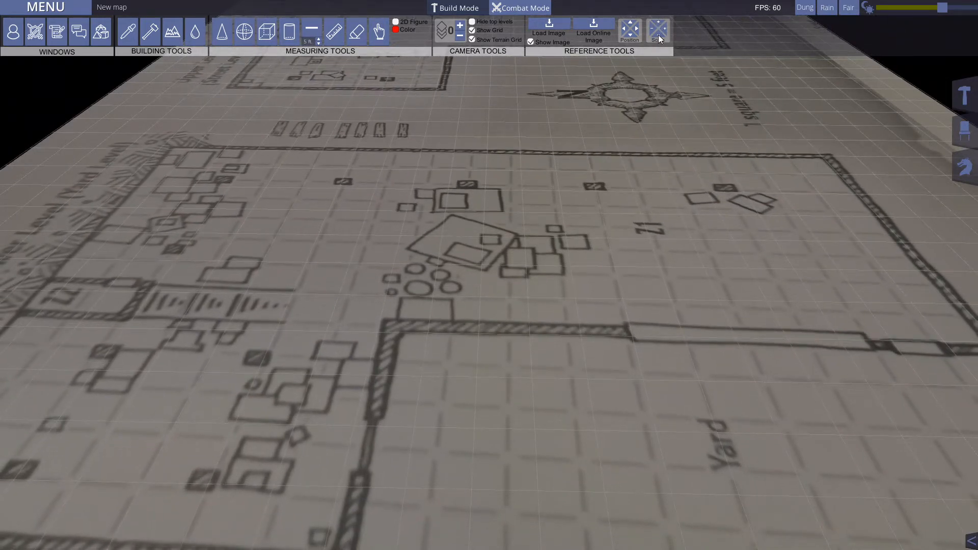
Step: Fine-tune the reference image's width by scaling it slightly wider and then slightly narrower
key("d")
key("d")
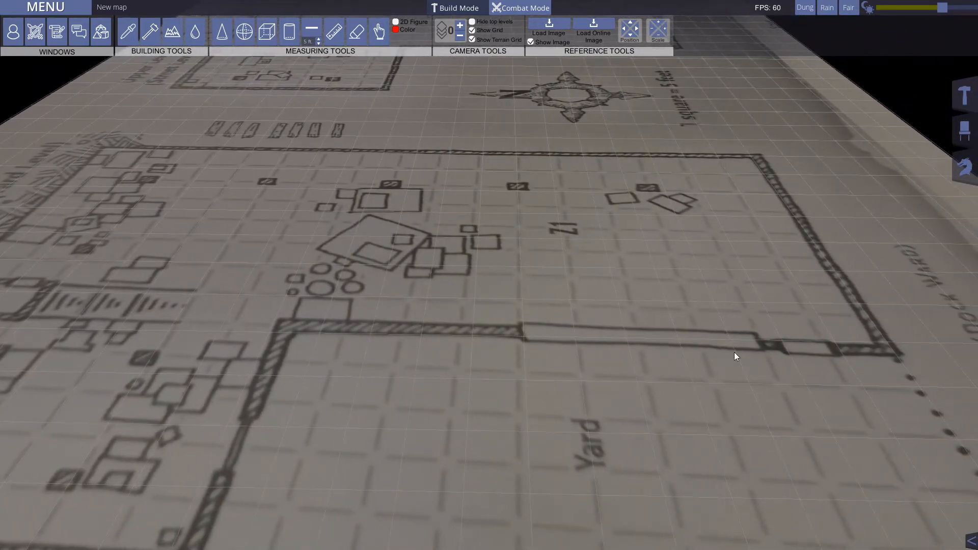
key("d")
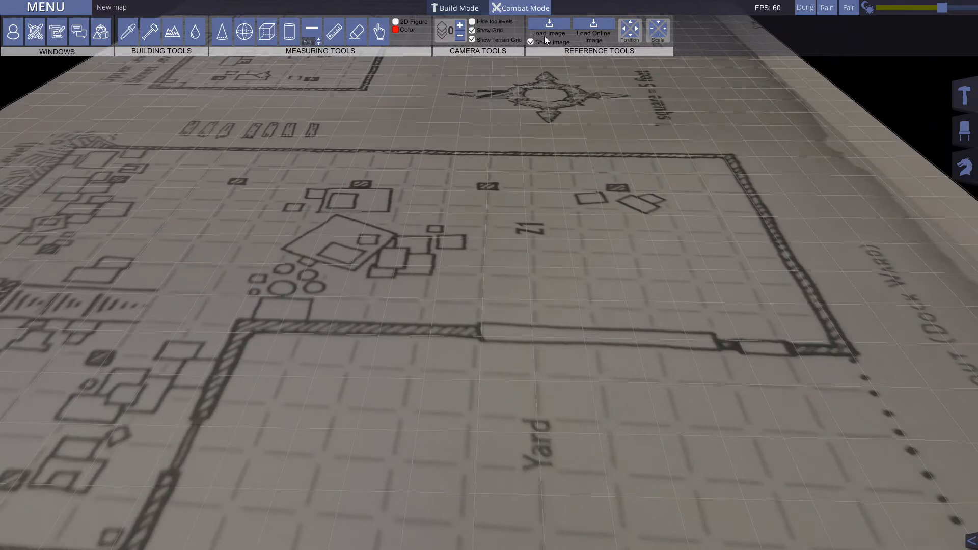
left_click(665, 28)
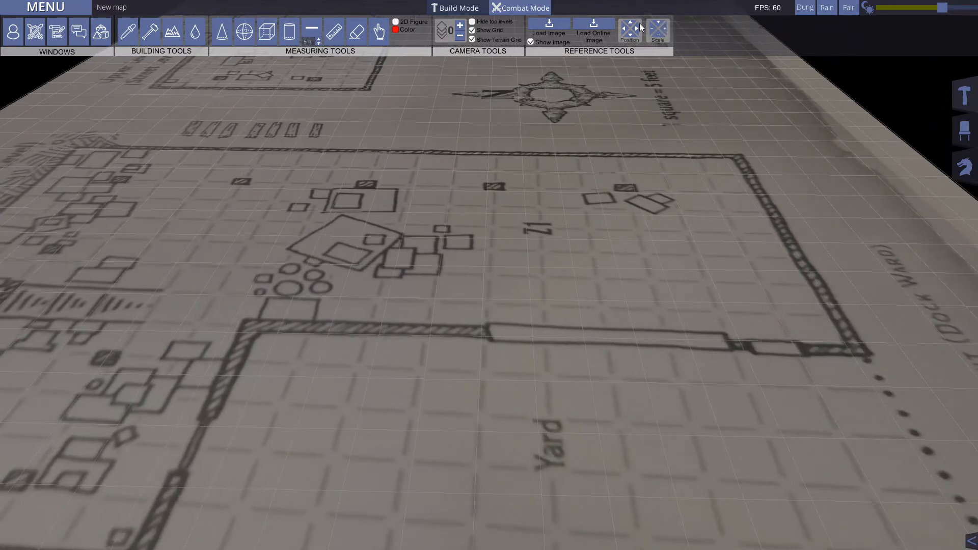
left_click(653, 29)
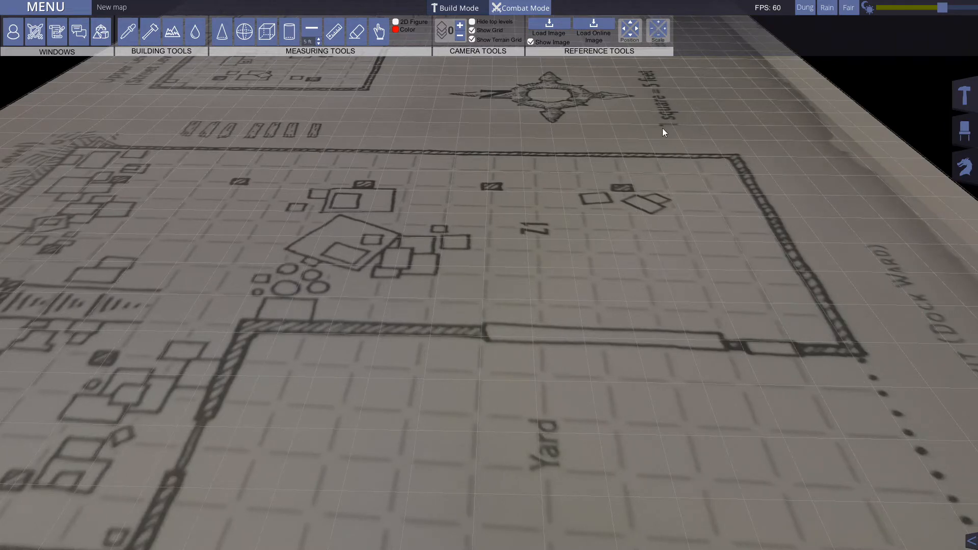
Step: Expand the asset library, look through its objects and creature figures, and return to the floor tiles
key("s")
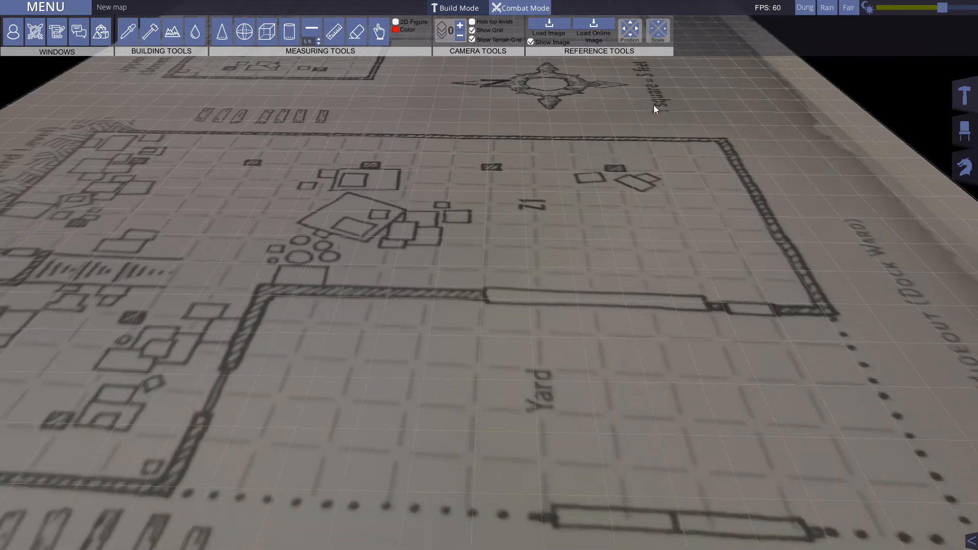
key("w")
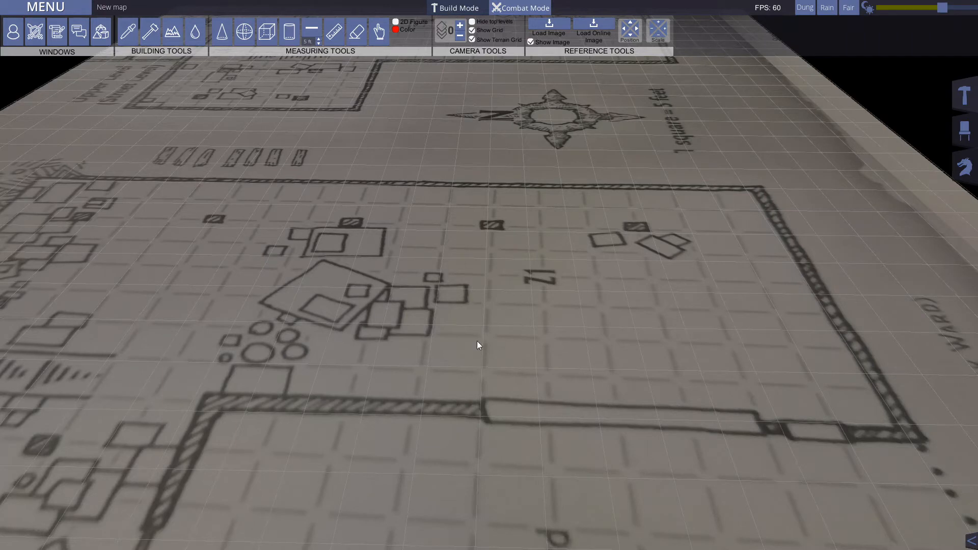
key("s")
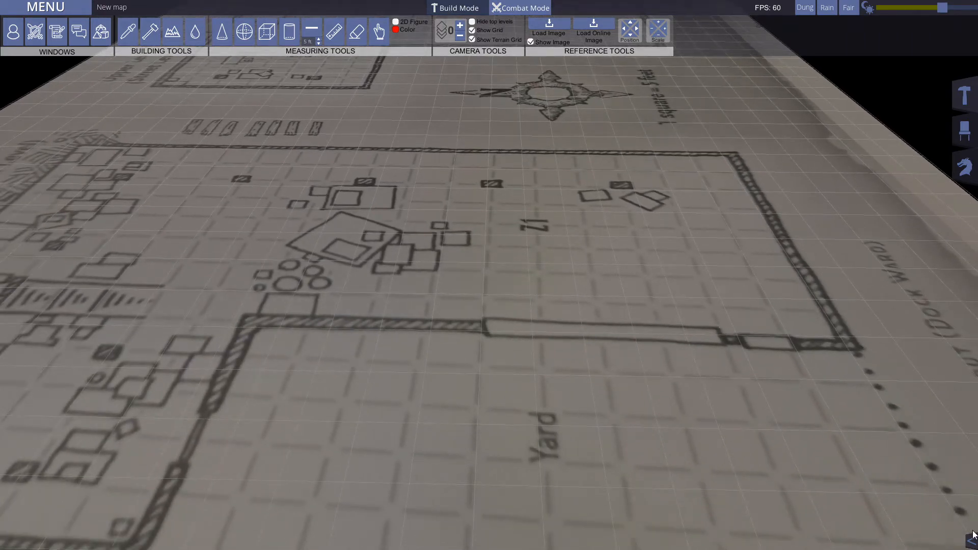
left_click(971, 540)
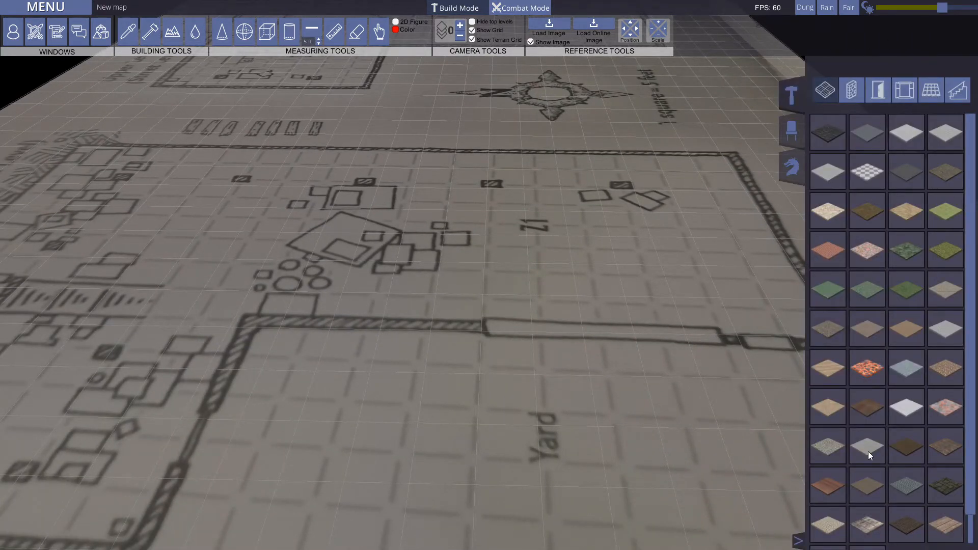
left_click(798, 133)
left_click(796, 162)
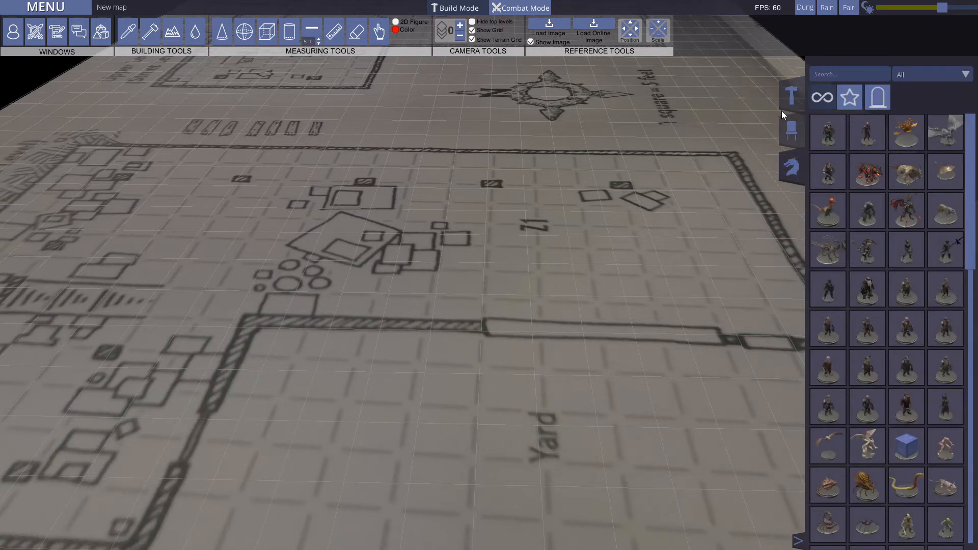
left_click(790, 97)
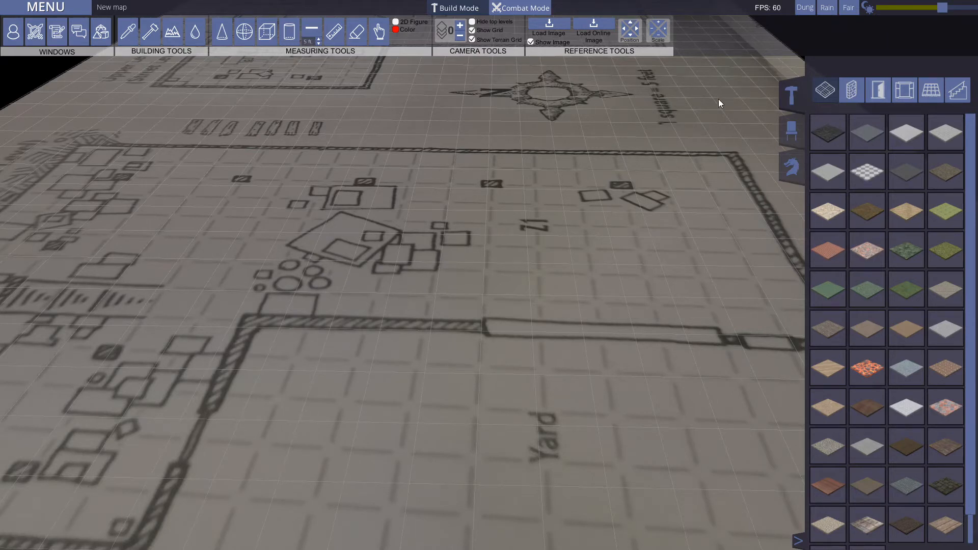
Step: Switch to combat mode and back to build mode, and collapse the asset library
left_click(532, 10)
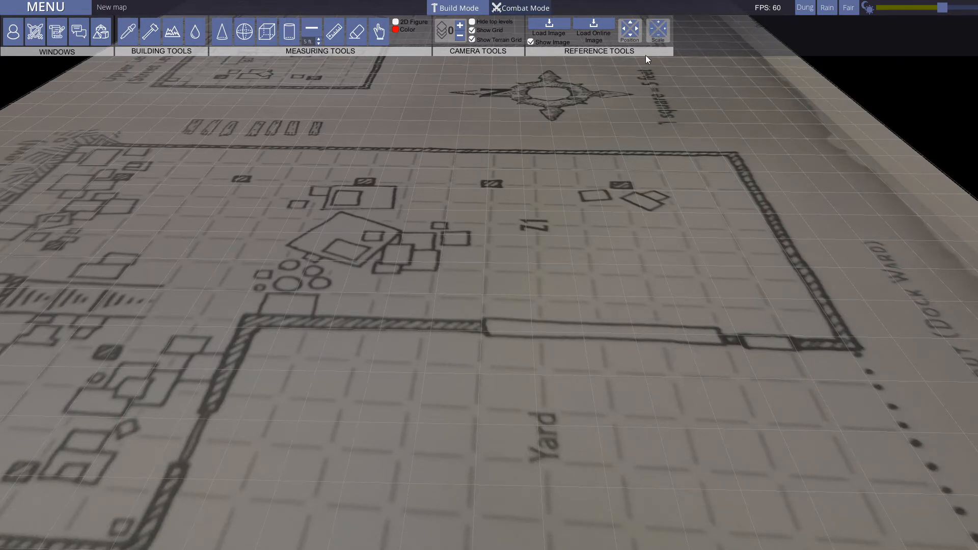
key("a")
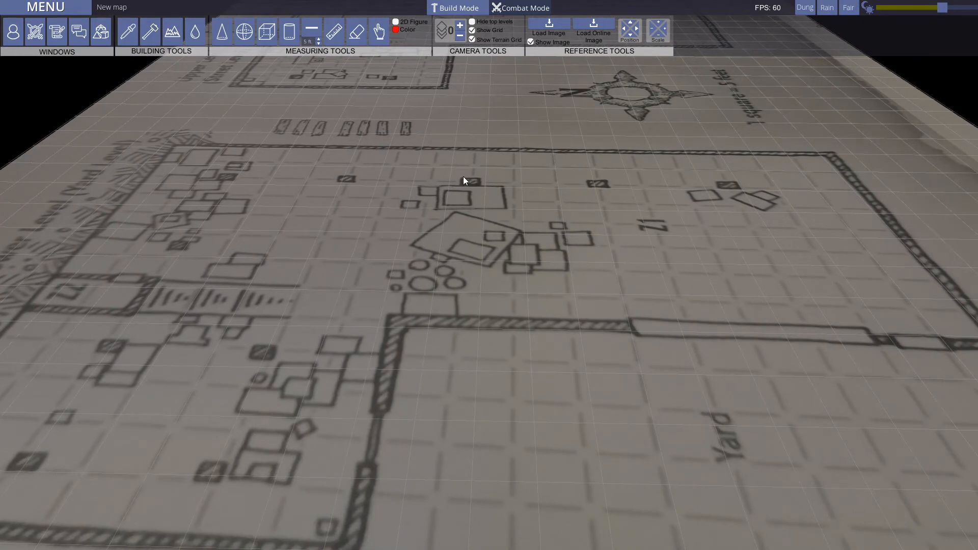
left_click(468, 8)
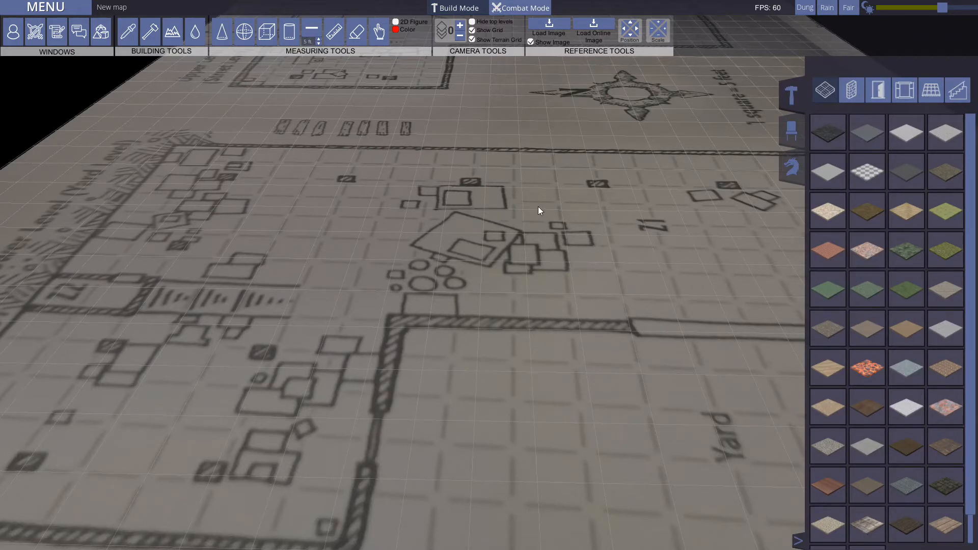
left_click(798, 539)
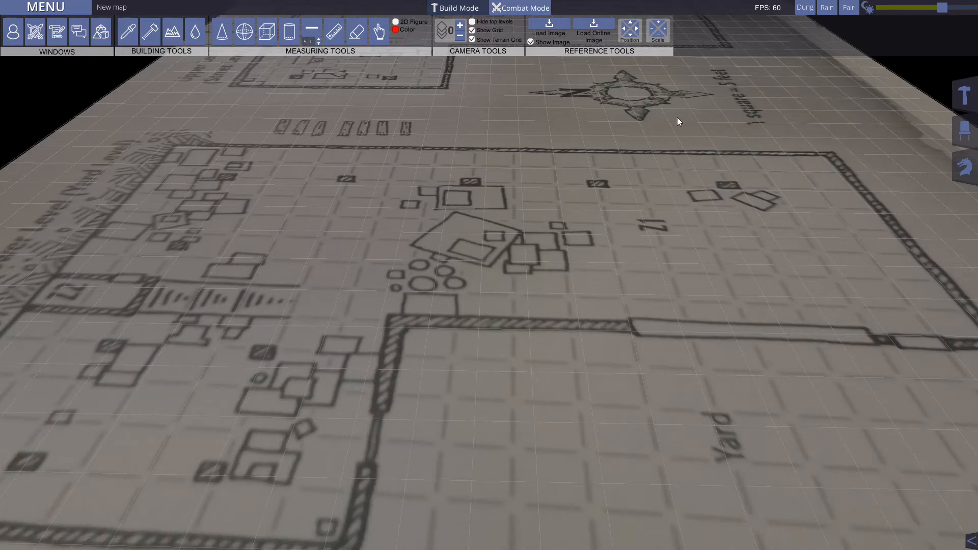
Step: Fly the camera forward, backward, left and right over the reference floor plan to try out its movement
key("a")
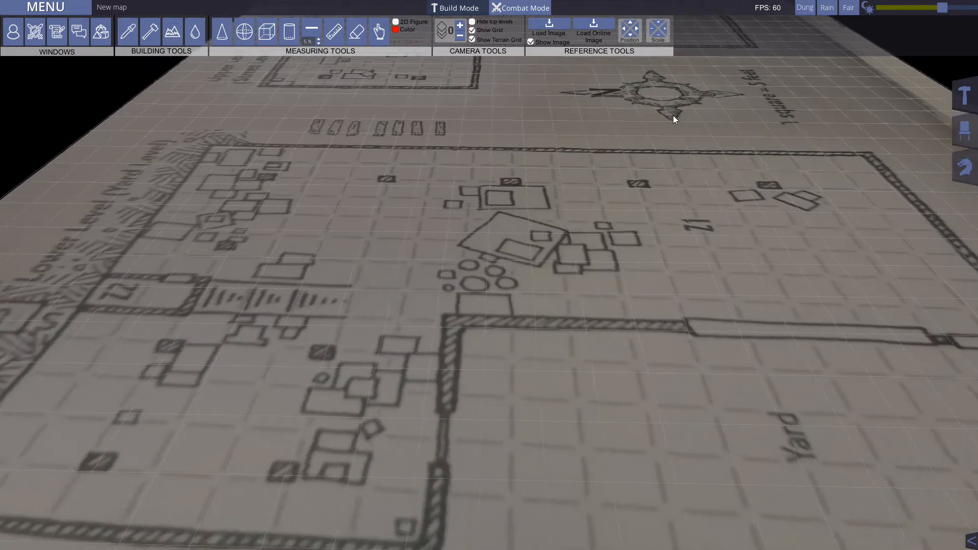
key("d")
key("w")
key("w")
key("s")
key("w")
key("a")
key("d")
key("w")
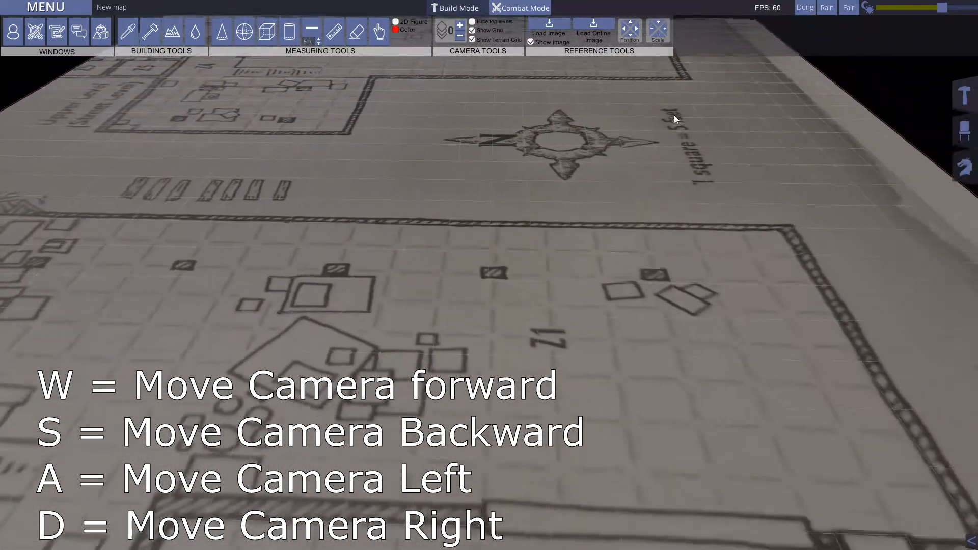
key("s")
key("a")
key("d")
key("w")
key("s")
key("w")
key("s")
key("d")
key("a")
key("w")
key("s")
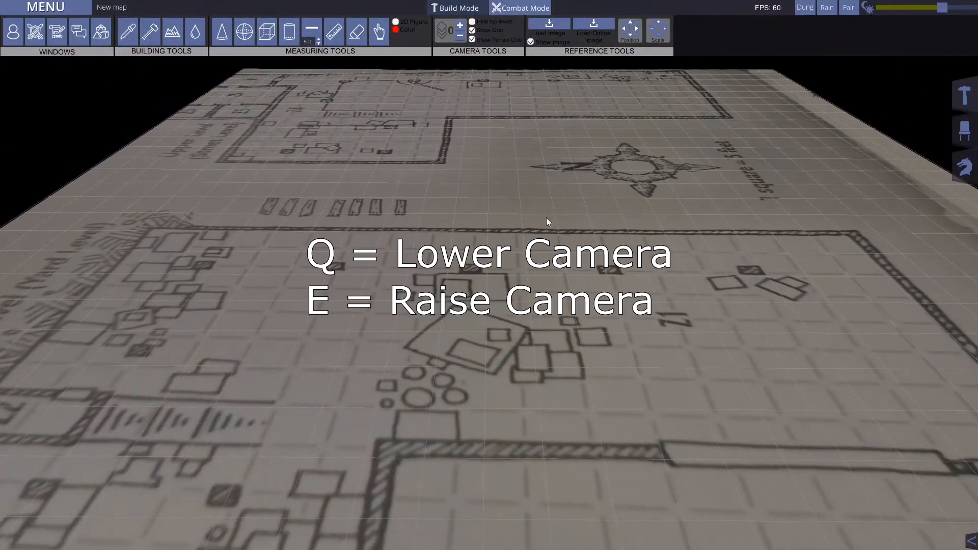
Step: Raise and lower the camera over the reference floor plan to try out its height and tilt controls
key("e")
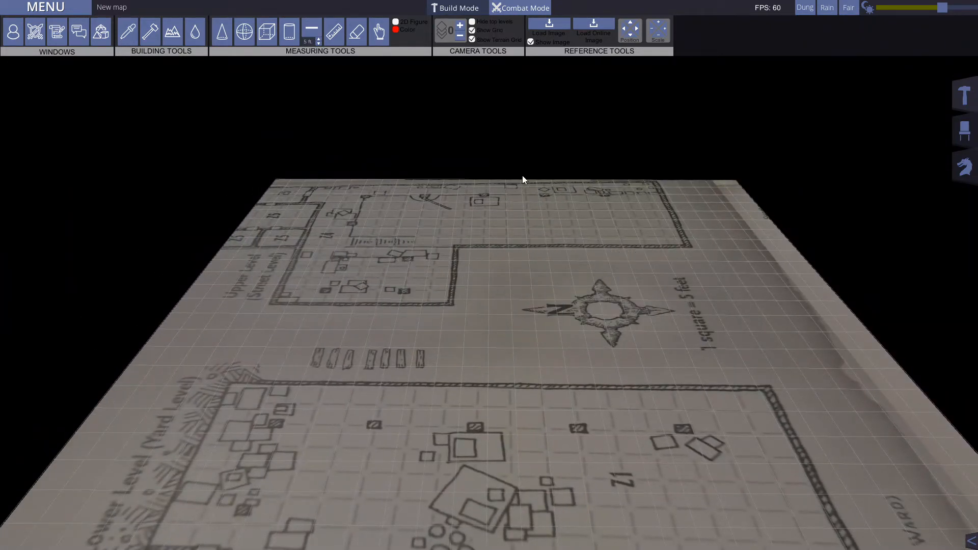
scroll(576, 146, "up", 10)
scroll(527, 203, "down", 10)
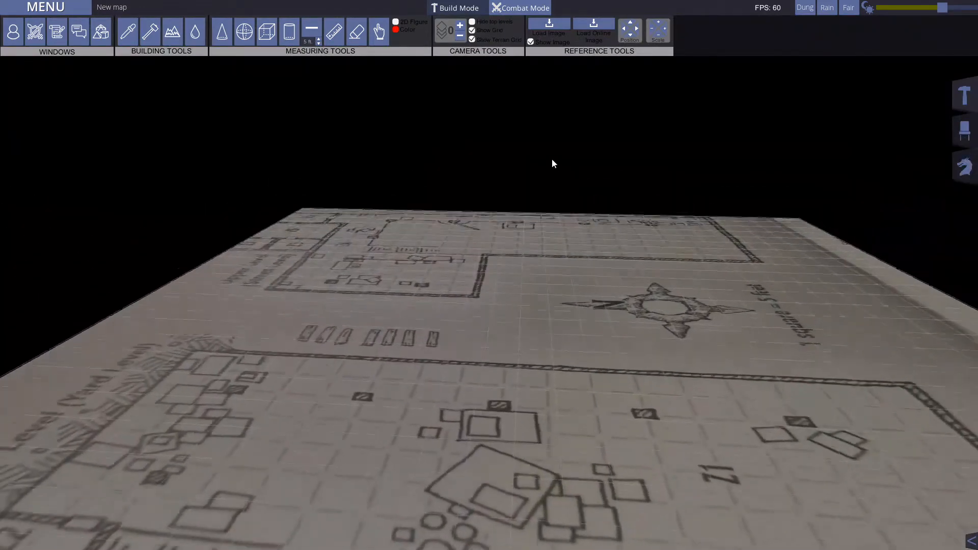
scroll(588, 234, "up", 5)
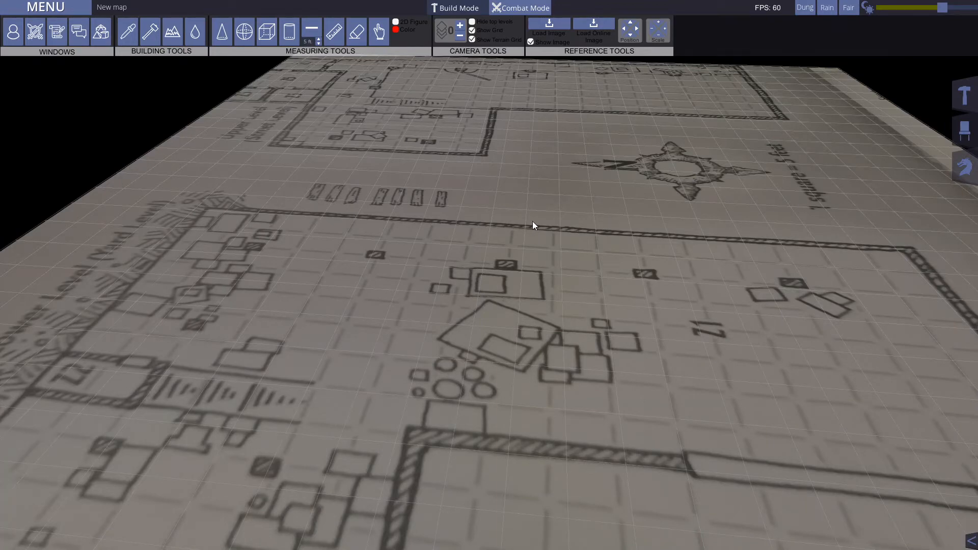
middle_click_drag(569, 243, 560, 221)
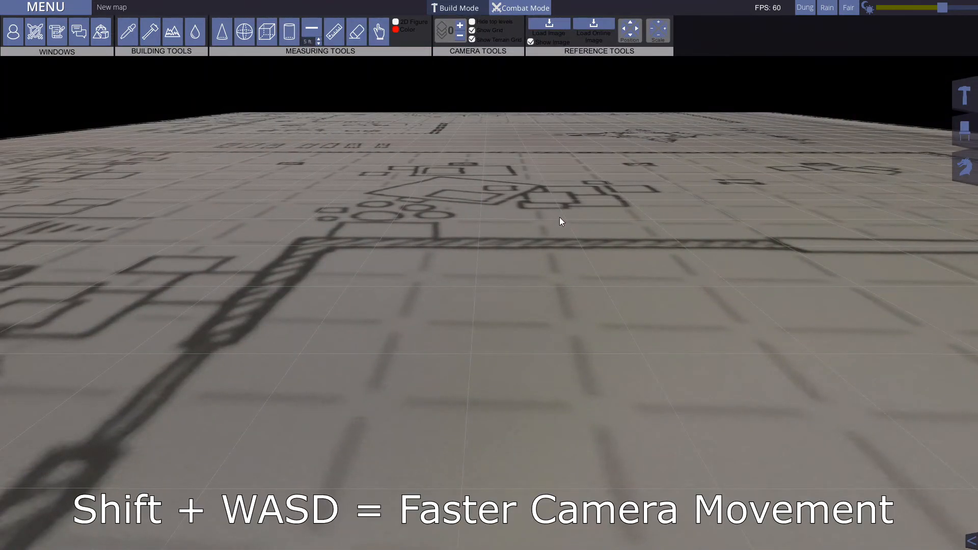
Step: Fly the camera across the floor plan in different directions, trying out the faster movement speed
key("shift+w")
key("shift+w")
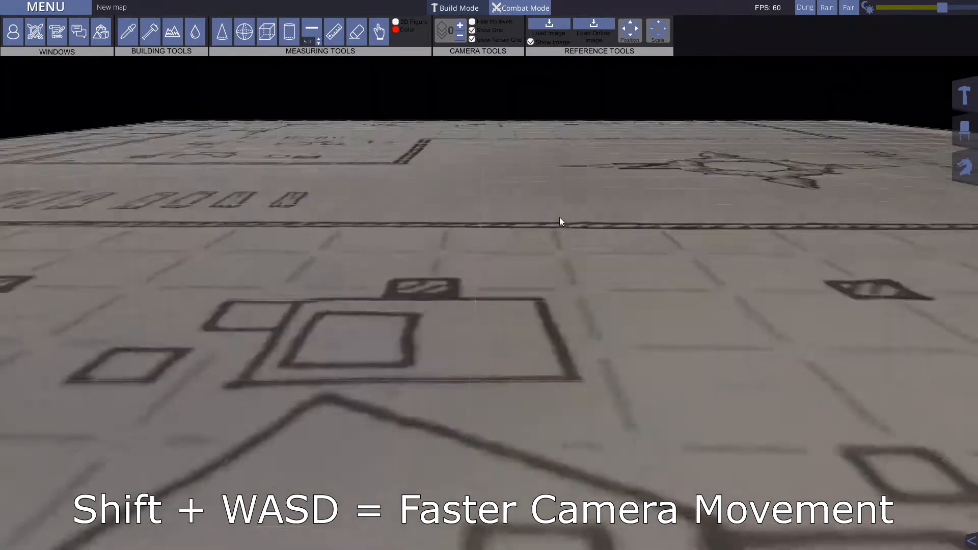
key("shift+a")
scroll(559, 217, "down", 5)
scroll(559, 217, "up", 5)
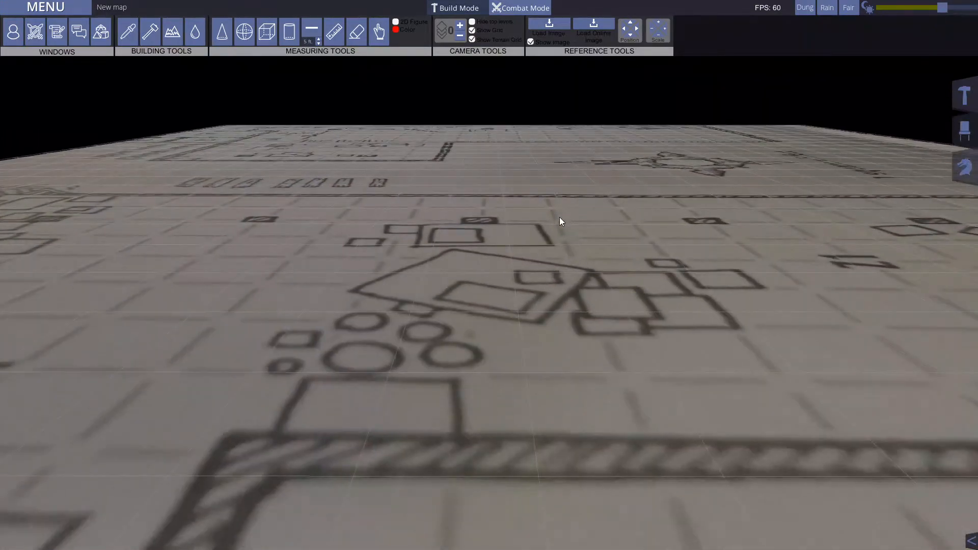
key("w")
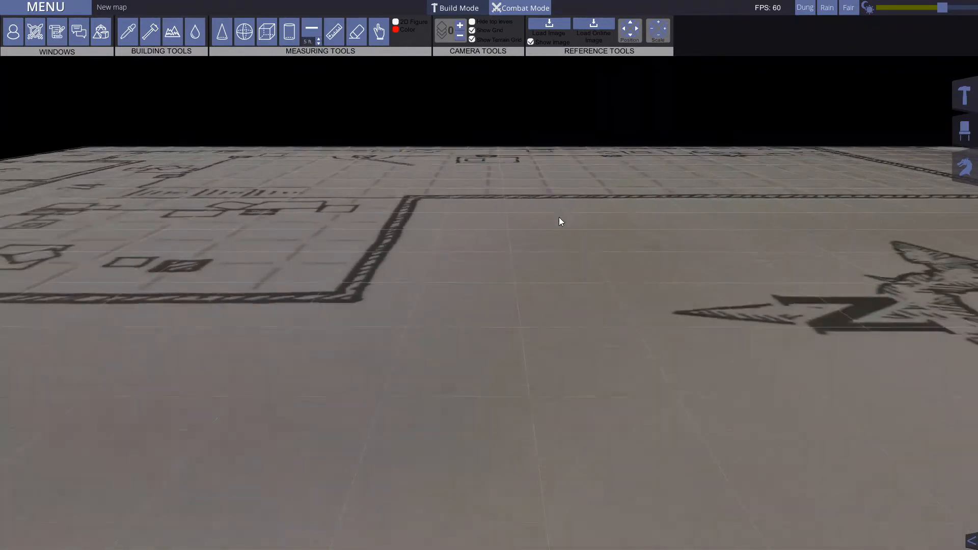
key("s")
key("d")
key("w")
key("s")
key("s")
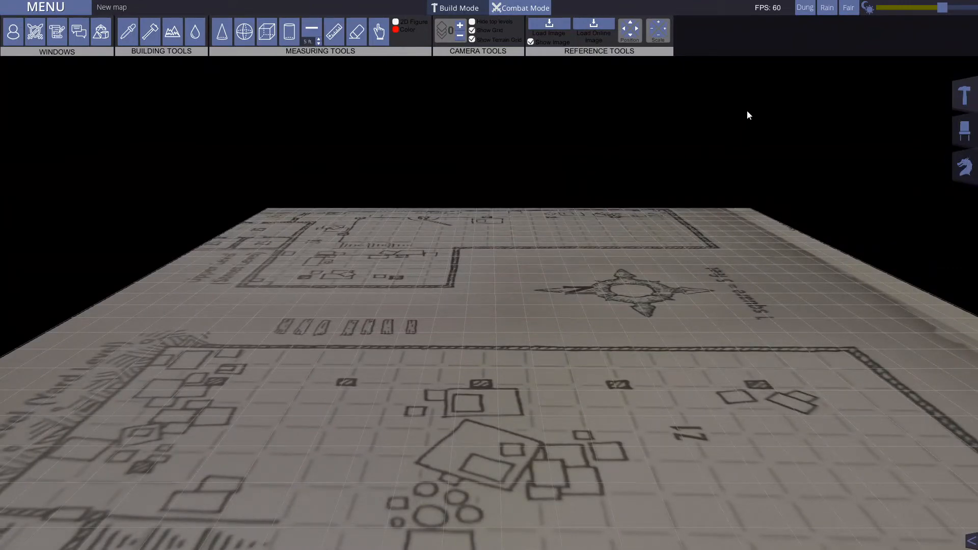
Step: Expand the asset library, lay a rectangular block of Asphalt 1 floor tiles in room Z1, and erase the tiles again
right_click_drag(590, 182, 604, 277)
scroll(604, 279, "down", 4)
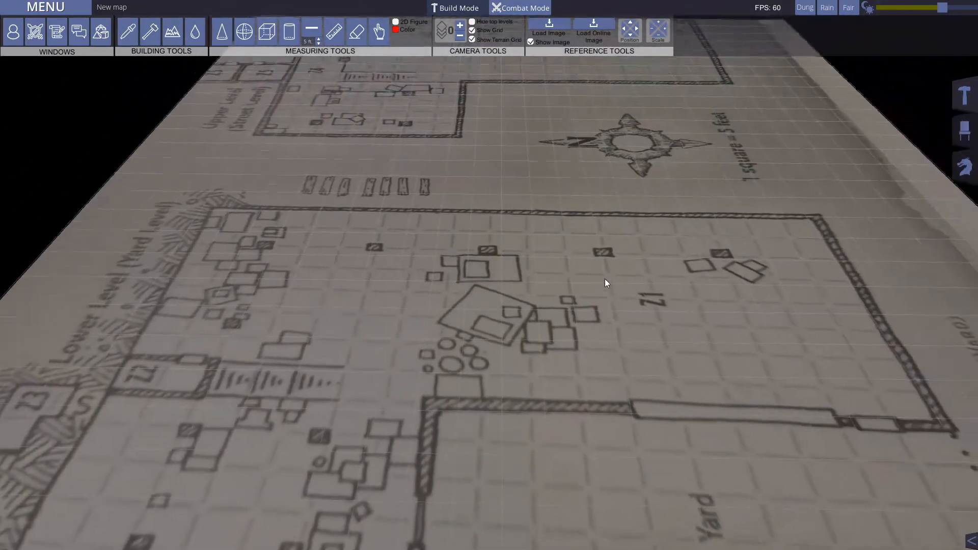
key("d")
key("s")
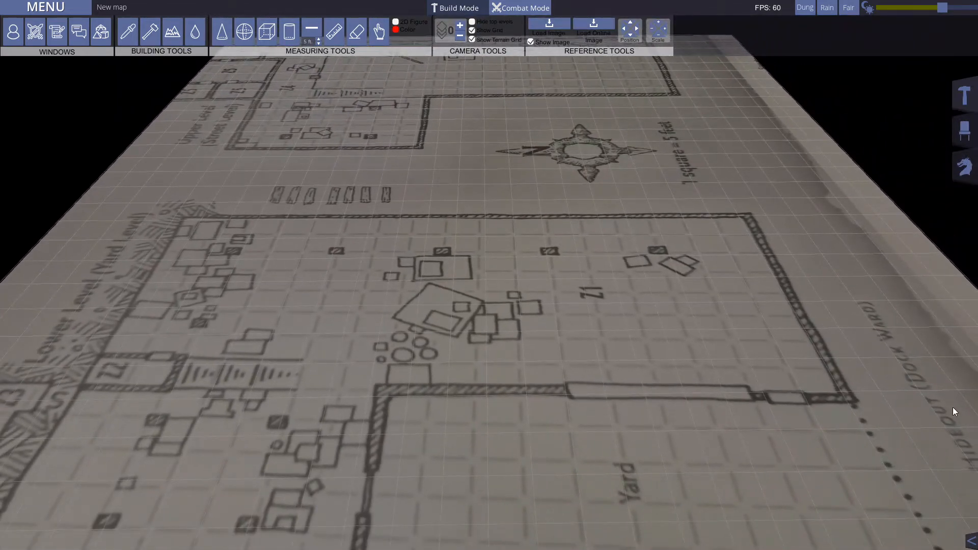
left_click(970, 539)
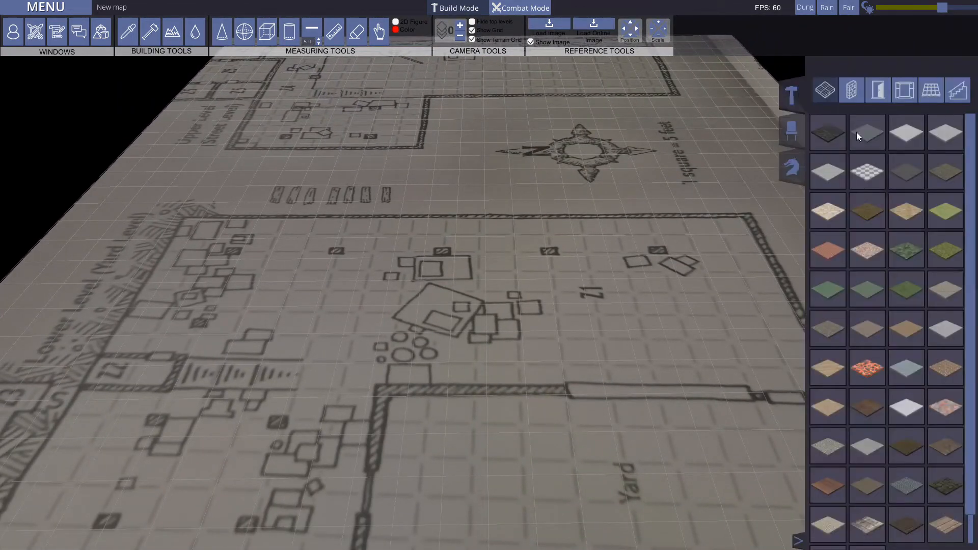
mouse_move(824, 131)
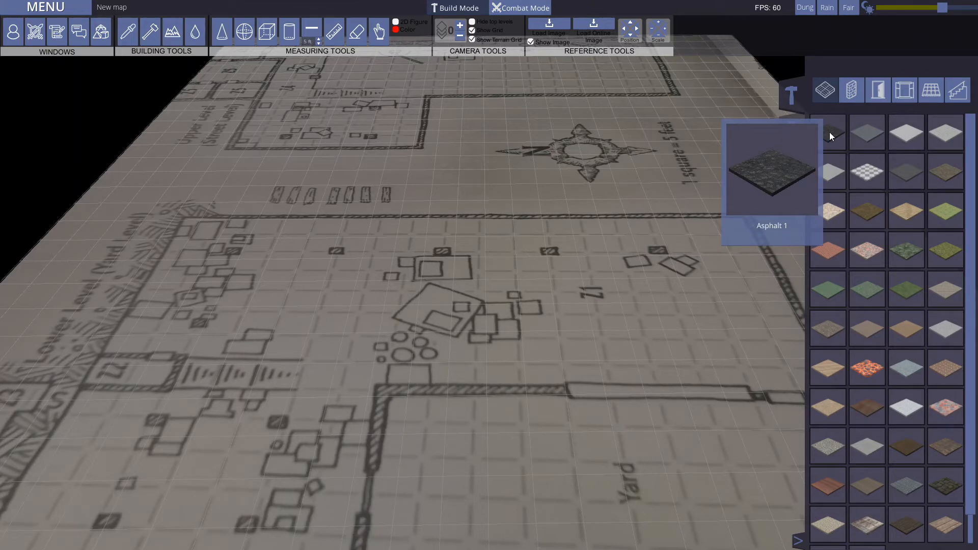
key("d")
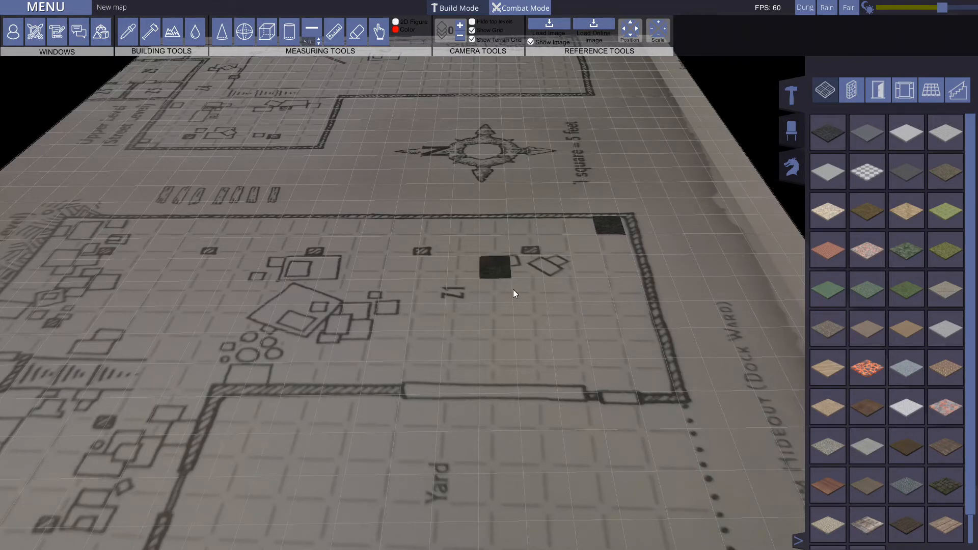
left_click_drag(621, 262, 473, 349)
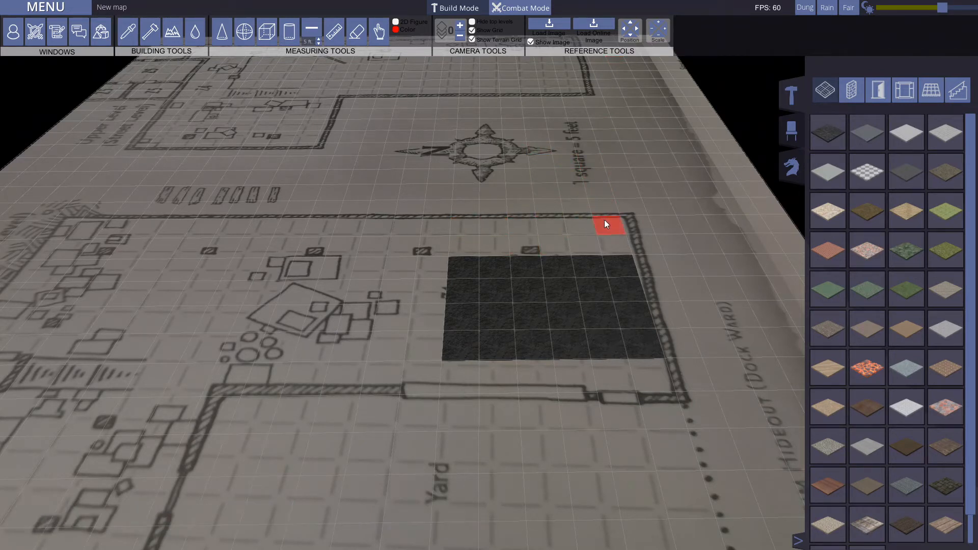
left_click_drag(455, 273, 640, 352, "ctrl")
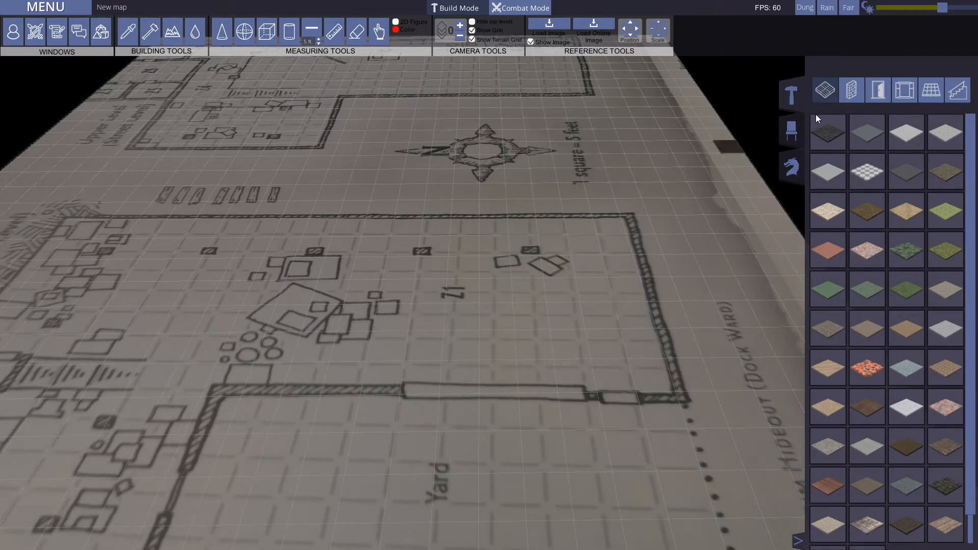
Step: Build a straight dark wall along room Z1's upper wall line and an enclosed rectangle of walls beside it
left_click(852, 88)
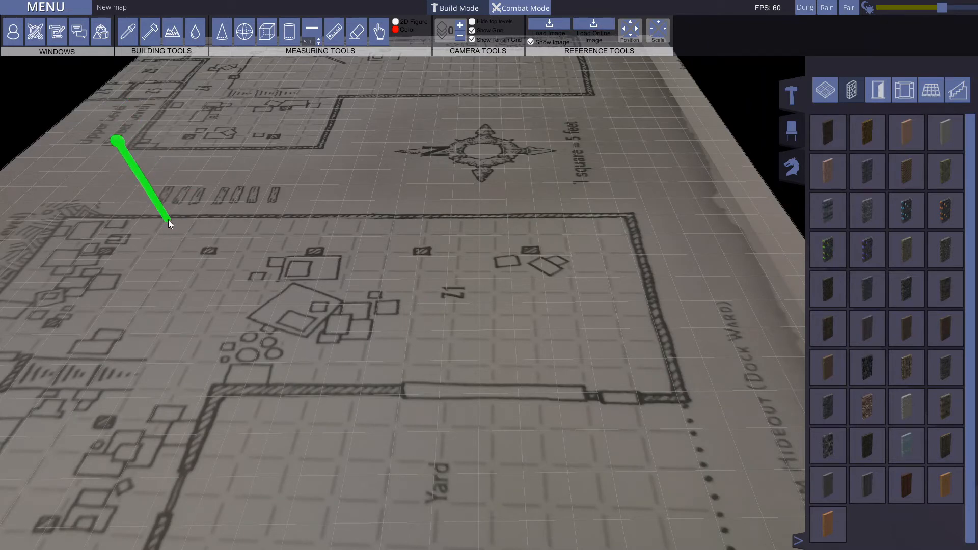
left_click_drag(168, 223, 412, 318)
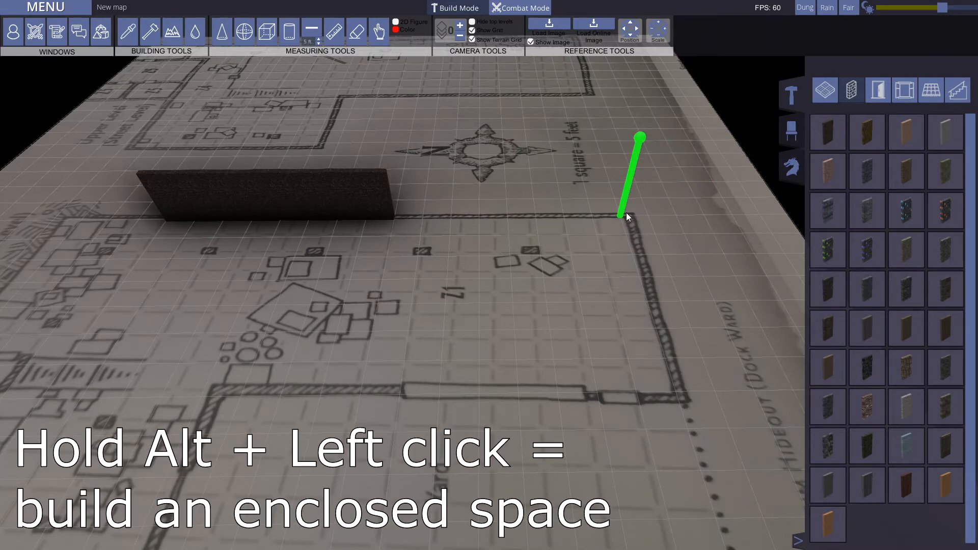
left_click_drag(621, 218, 385, 387, "alt")
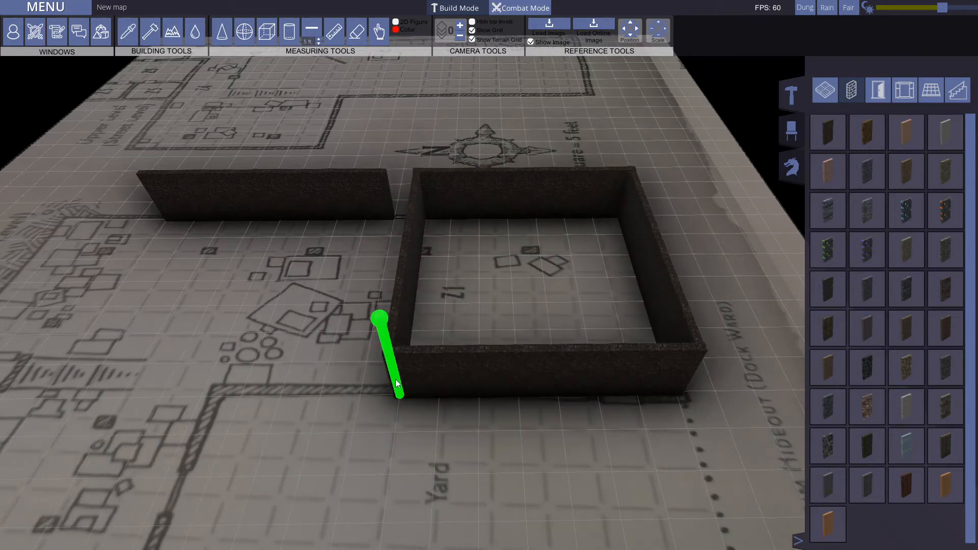
Step: Delete the straight wall and the enclosed rectangle of walls from room Z1
key("w")
key("w")
key("s")
key("a")
key("d")
key("w")
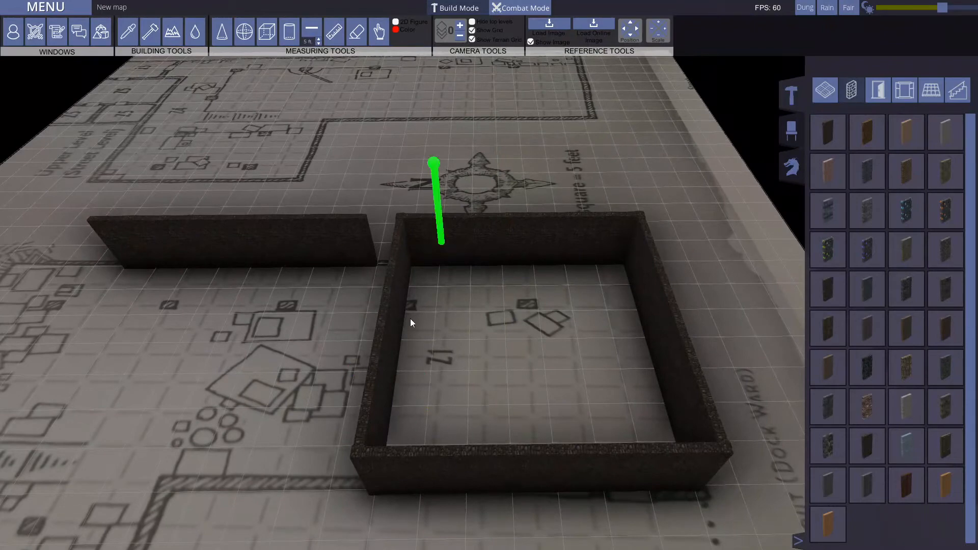
key("s")
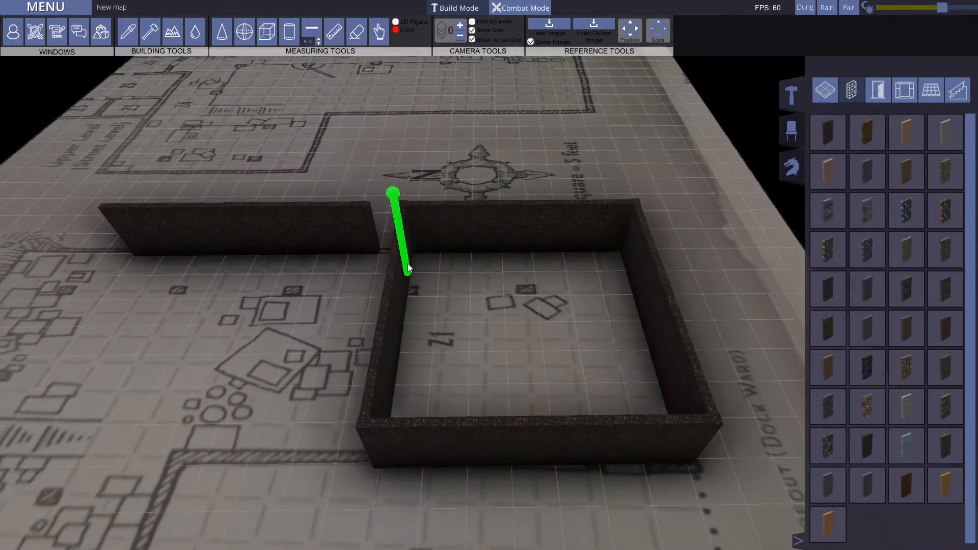
key("ctrl")
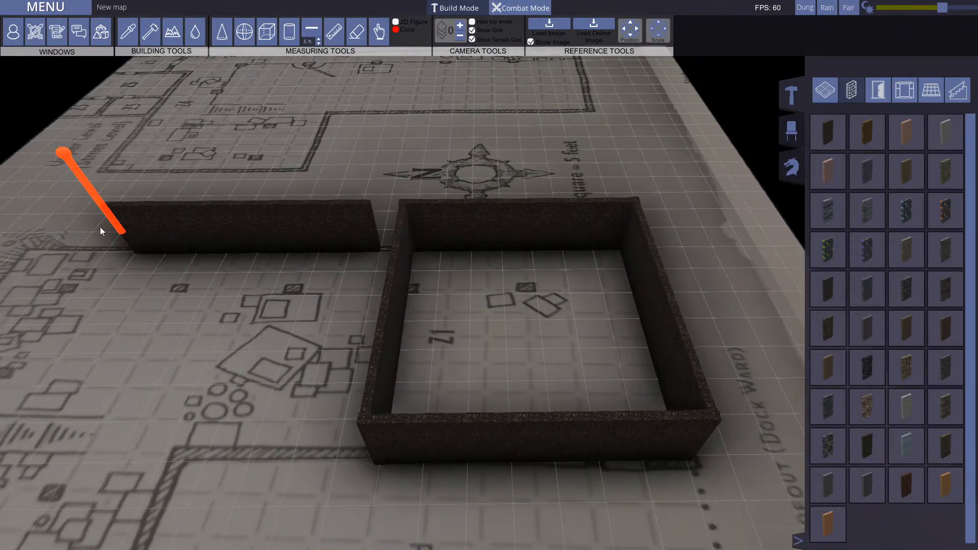
mouse_move(136, 255)
left_mouse_down("ctrl")
mouse_move(372, 247)
mouse_move(622, 257)
mouse_move(633, 349)
mouse_move(659, 448)
mouse_move(673, 454)
mouse_move(374, 446)
mouse_move(407, 250)
left_mouse_up("ctrl")
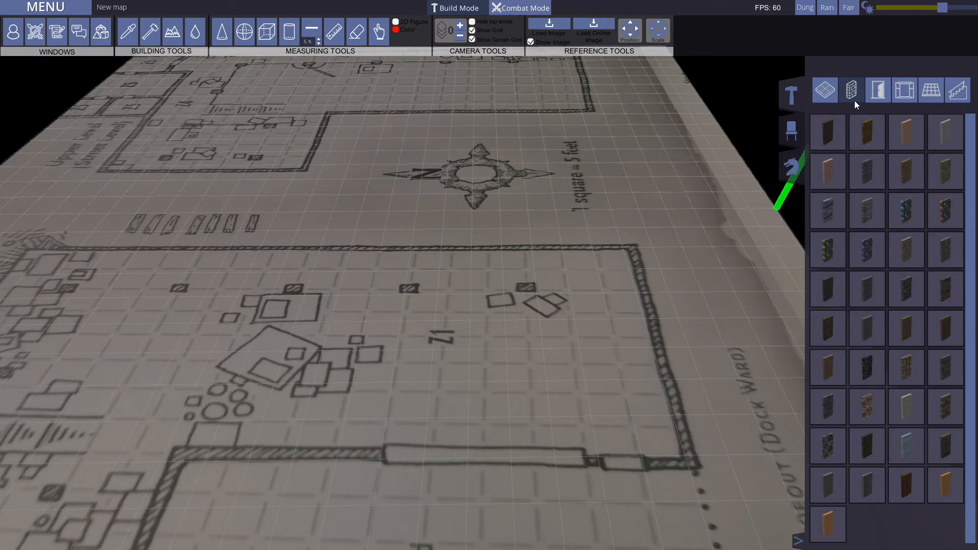
Step: Build a single straight dark wall along the upper wall line of room Z1
left_click(878, 89)
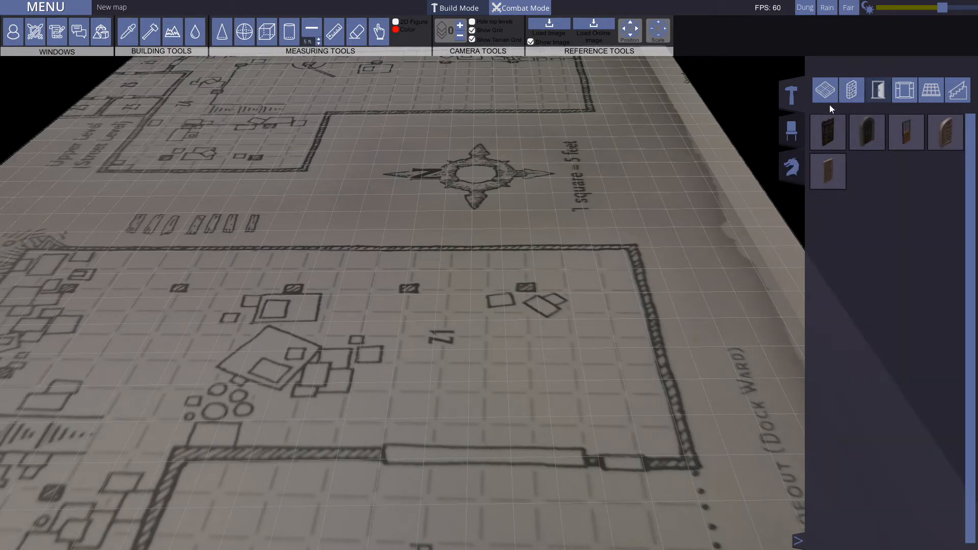
left_click(847, 92)
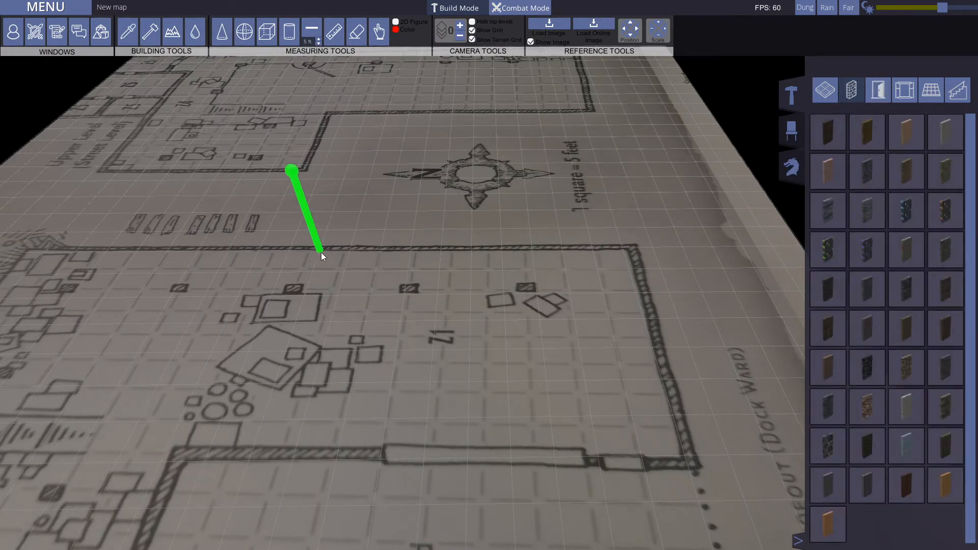
left_click_drag(308, 252, 616, 257)
Step: Look through the door, wall, floor and window categories of the building library
left_click(876, 91)
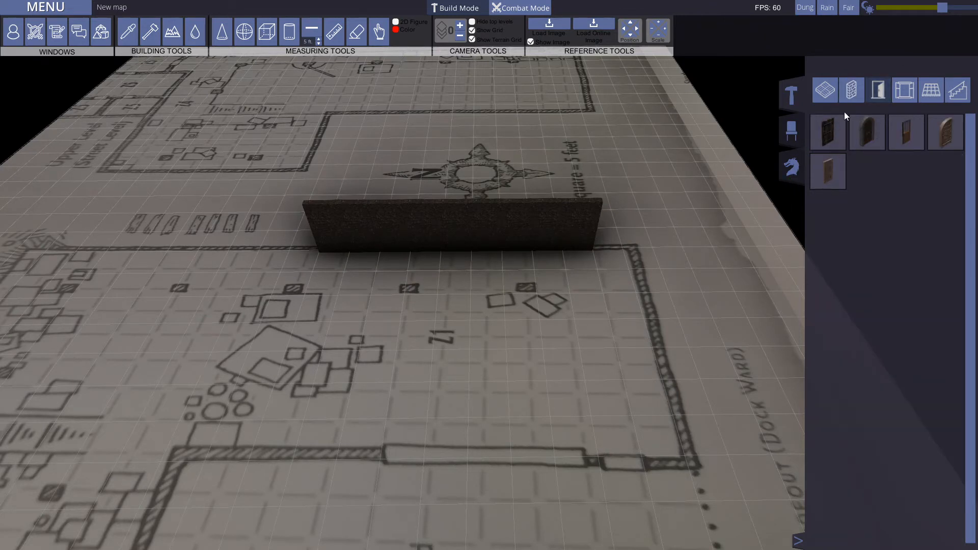
left_click(851, 91)
left_click(825, 91)
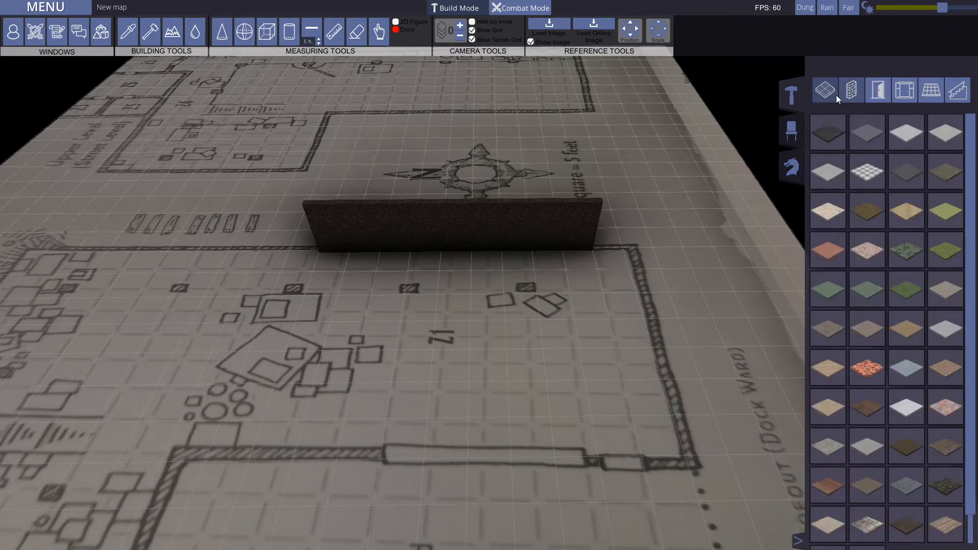
scroll(897, 401, "up", 1)
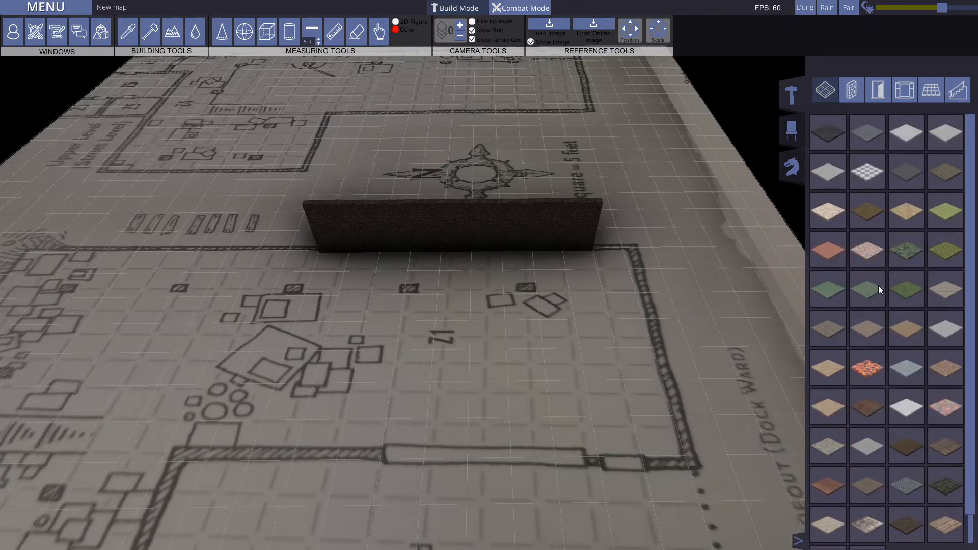
left_click(856, 87)
left_click(878, 91)
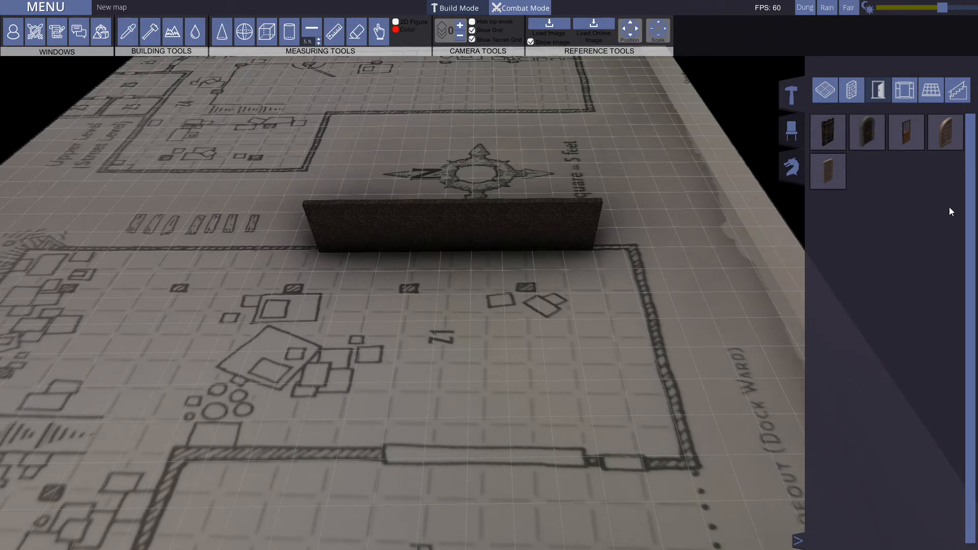
left_click(904, 87)
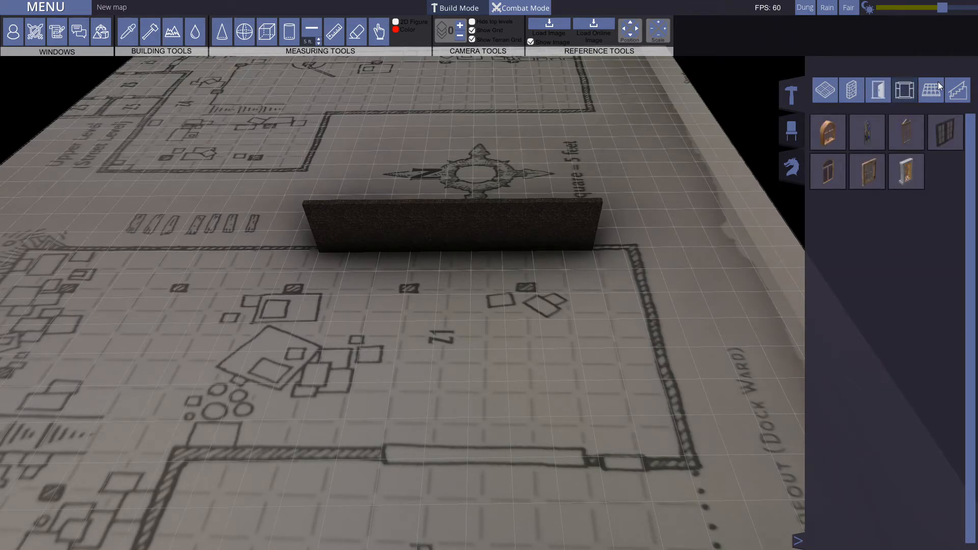
left_click(876, 89)
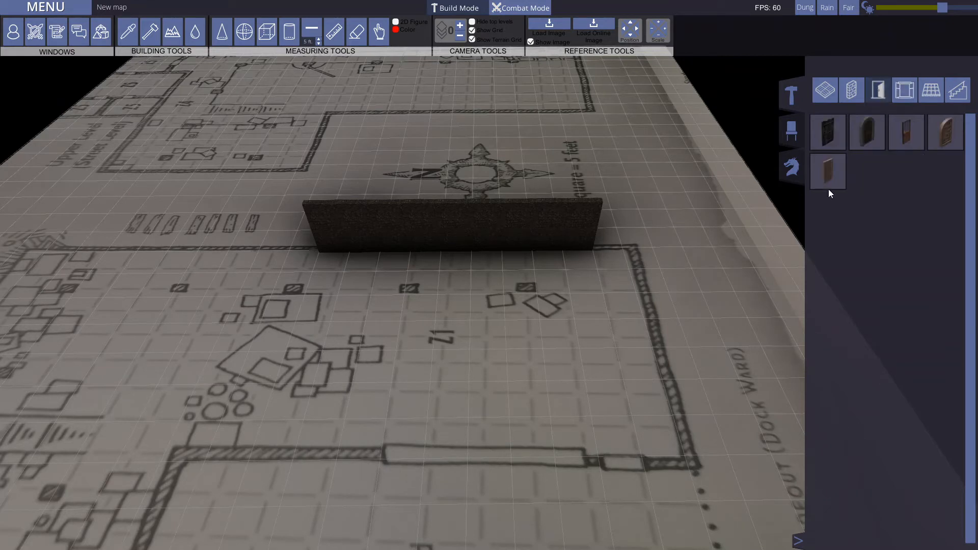
left_click(911, 90)
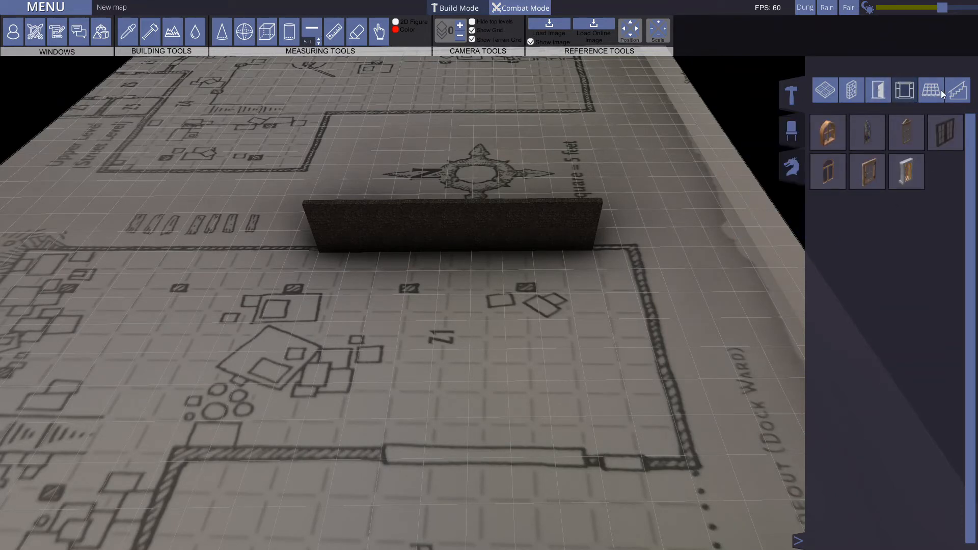
Step: Rotate an arched door and place it in the new wall, near the wall's left end
left_click(878, 92)
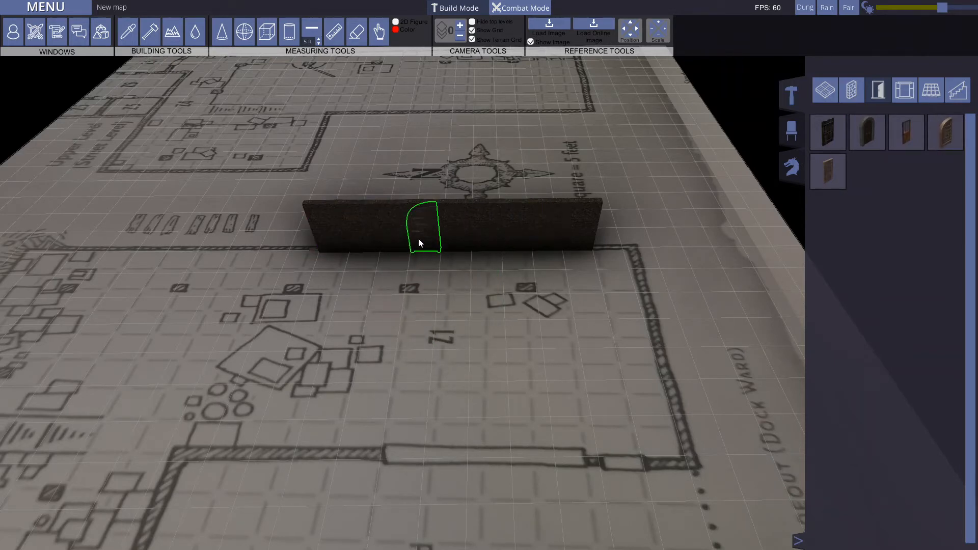
key("r")
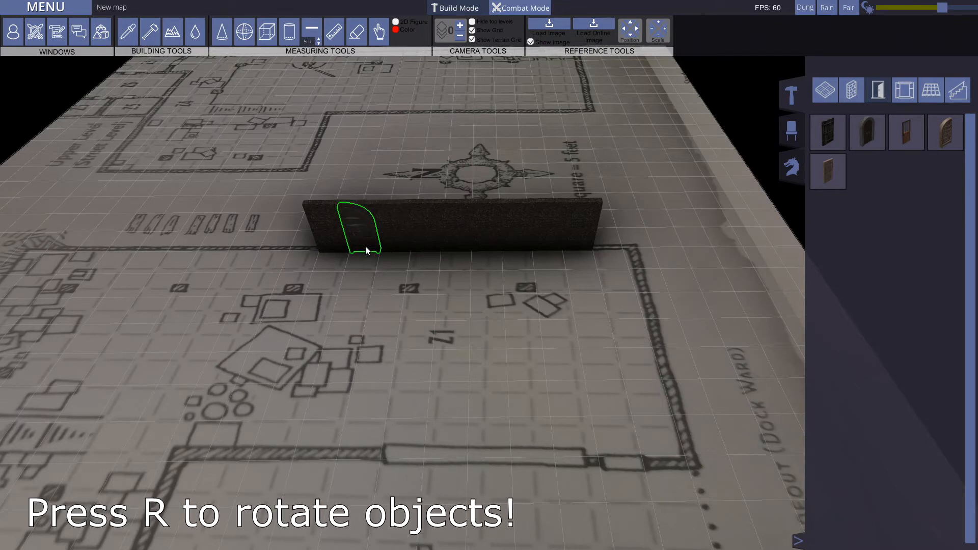
key("r")
left_click(427, 338)
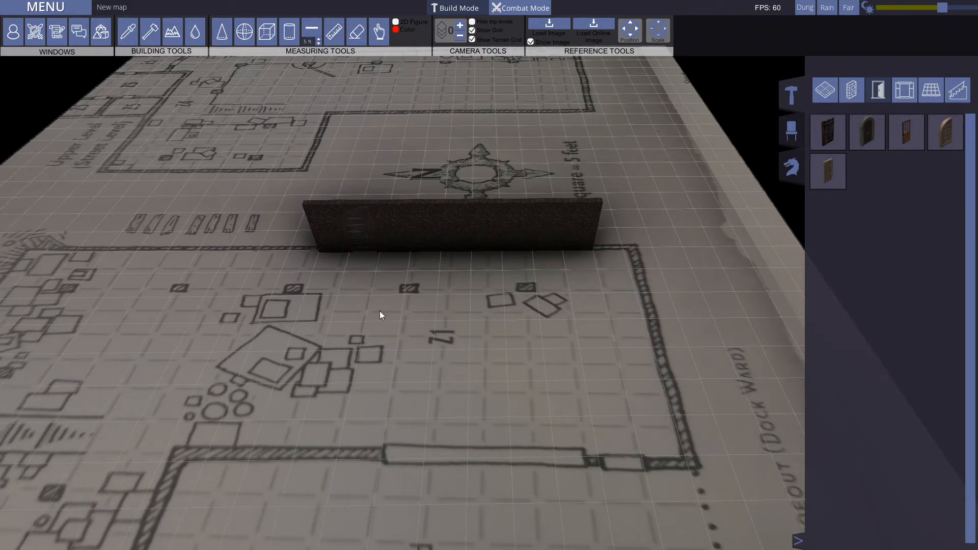
middle_click_drag(407, 298, 588, 358)
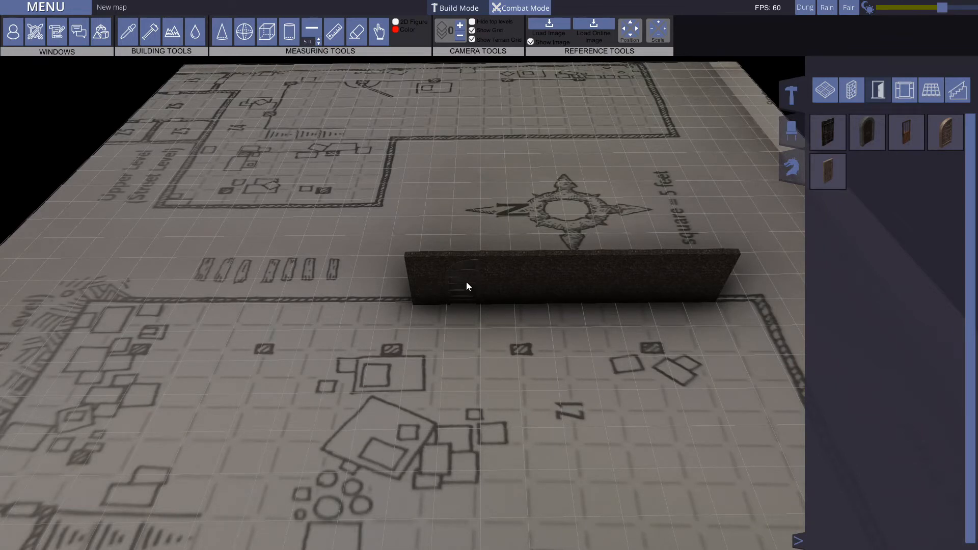
Step: Check the window and door categories of the building library, and open the arched door in the wall
left_click(904, 91)
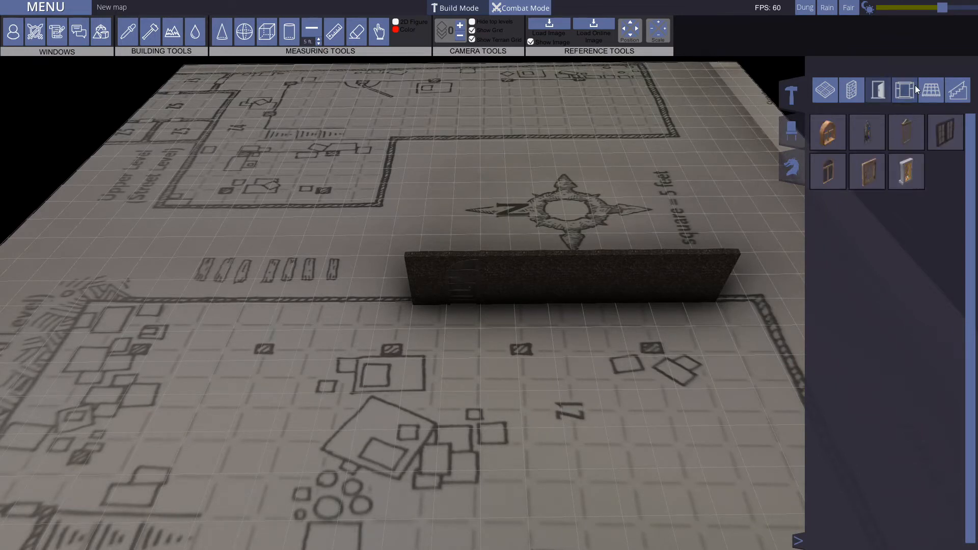
left_click(879, 90)
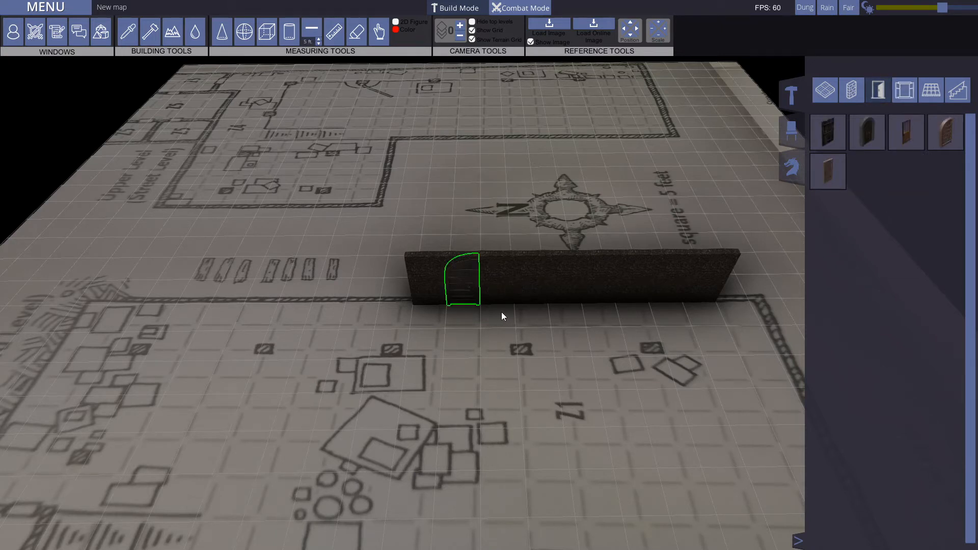
right_click(471, 288)
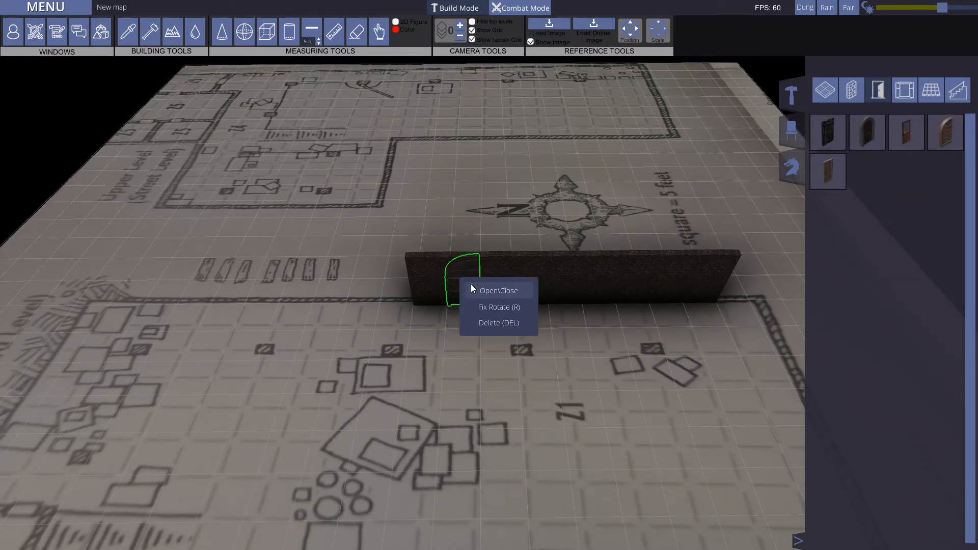
left_click(503, 290)
left_click(483, 340)
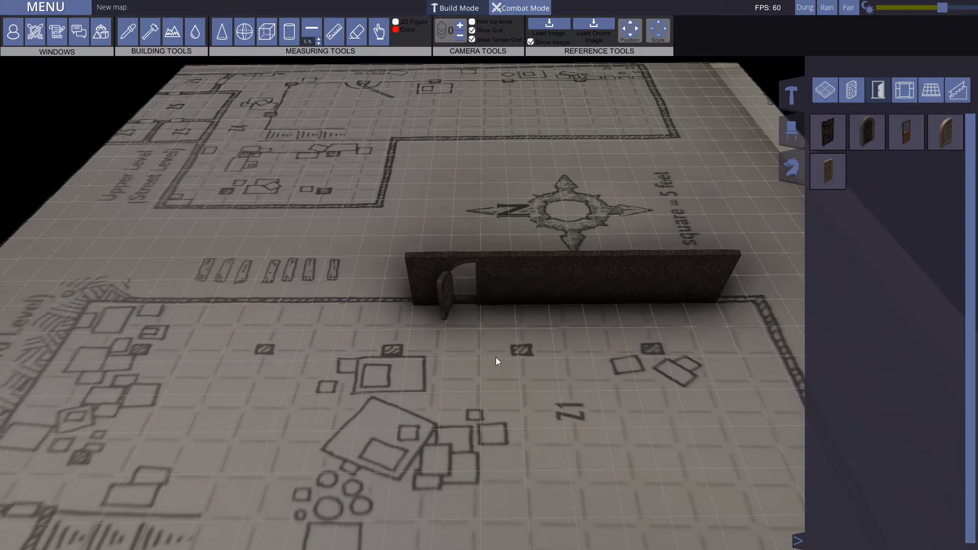
Step: Close the arched door in the wall again
scroll(515, 260, "up", 5)
key("w")
mouse_move(517, 263)
middle_mouse_down()
mouse_move(519, 243)
mouse_move(512, 265)
middle_mouse_up()
scroll(512, 265, "down", 5)
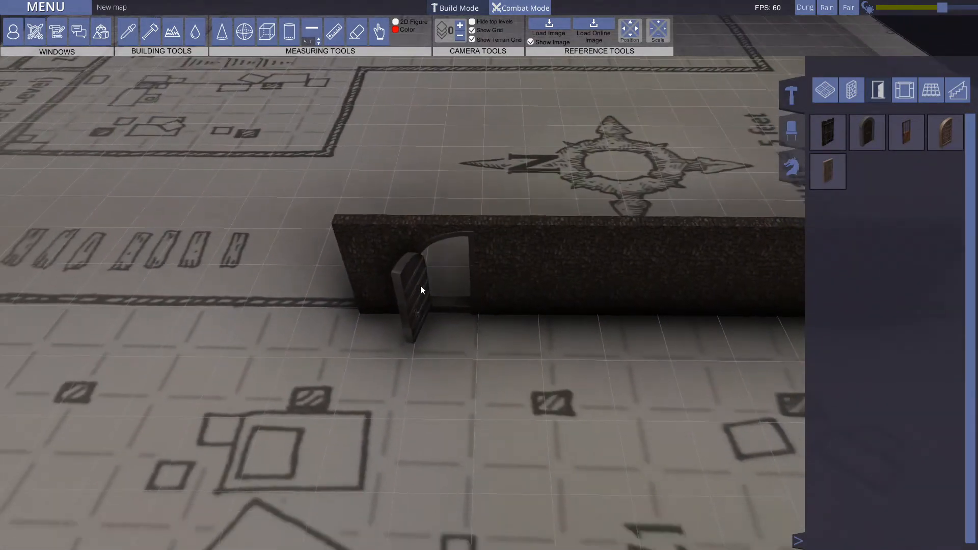
right_click(426, 293)
left_click(430, 317)
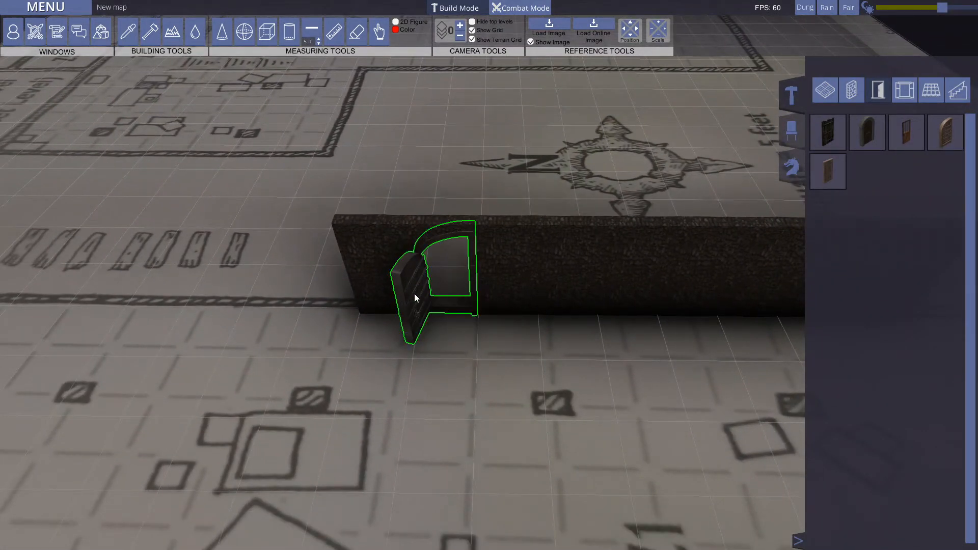
right_click(420, 289)
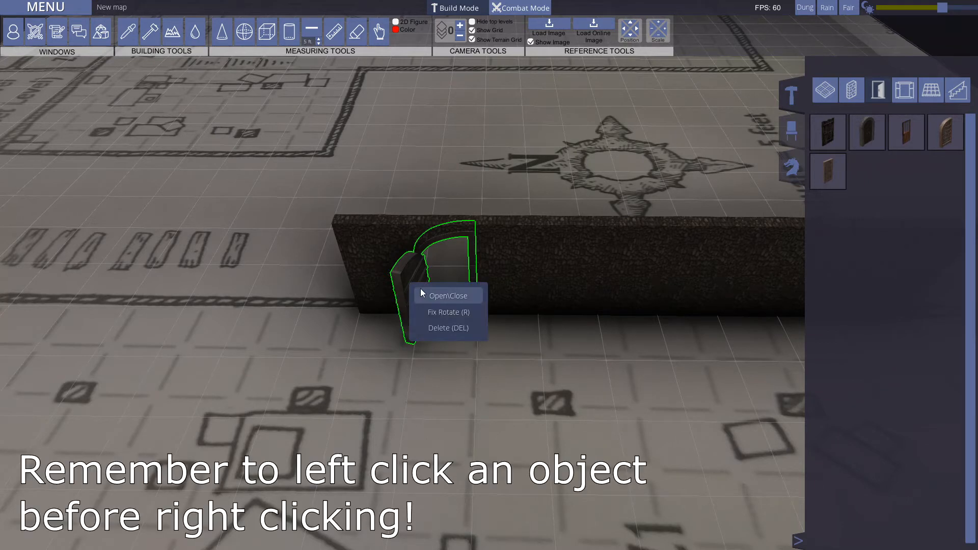
left_click(435, 290)
left_click(463, 371)
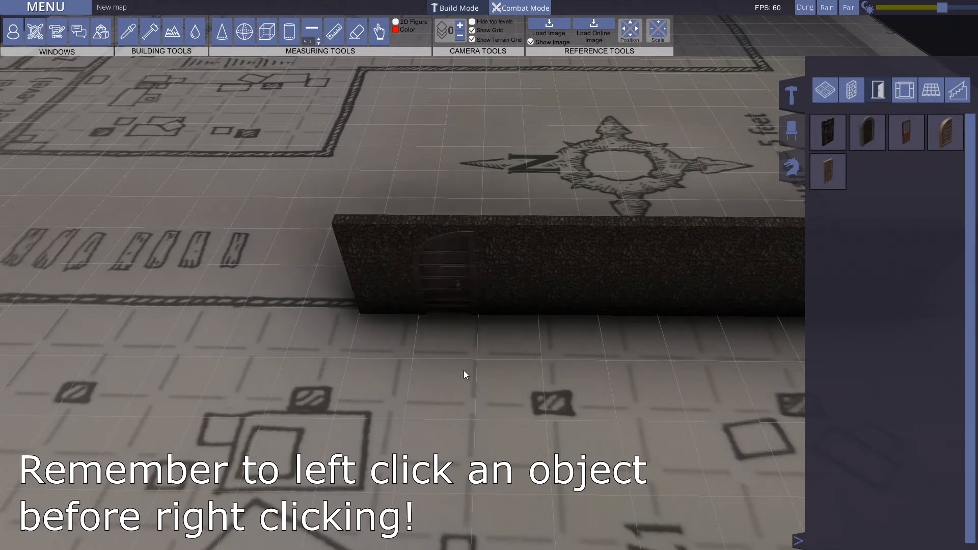
Step: Flip the arched door's orientation in the wall with Fix Rotate
key("s")
left_click(451, 228)
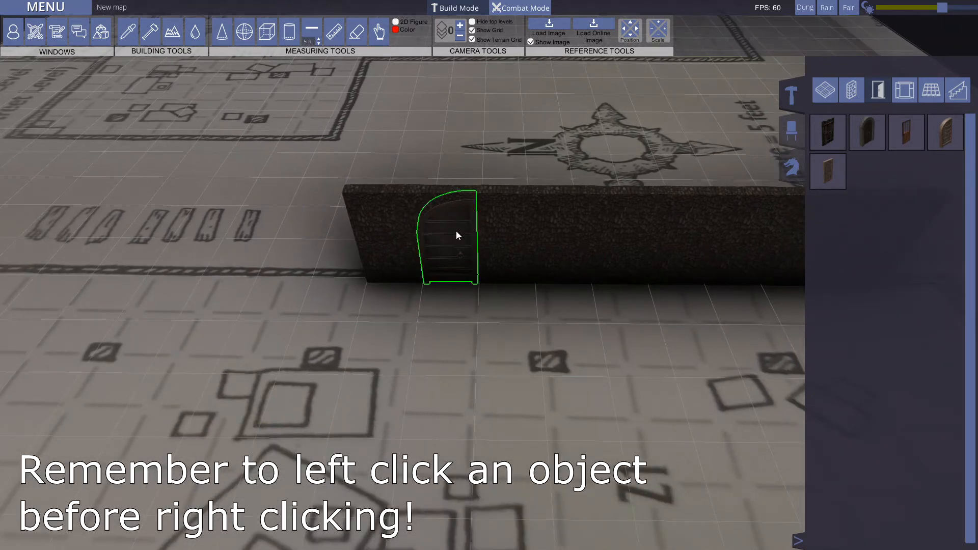
key("d")
right_click(422, 228)
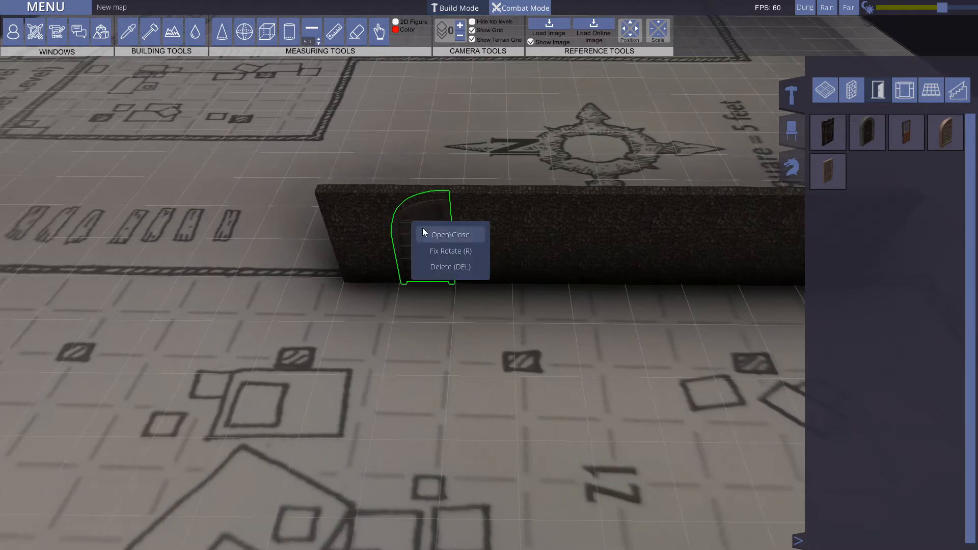
left_click(451, 251)
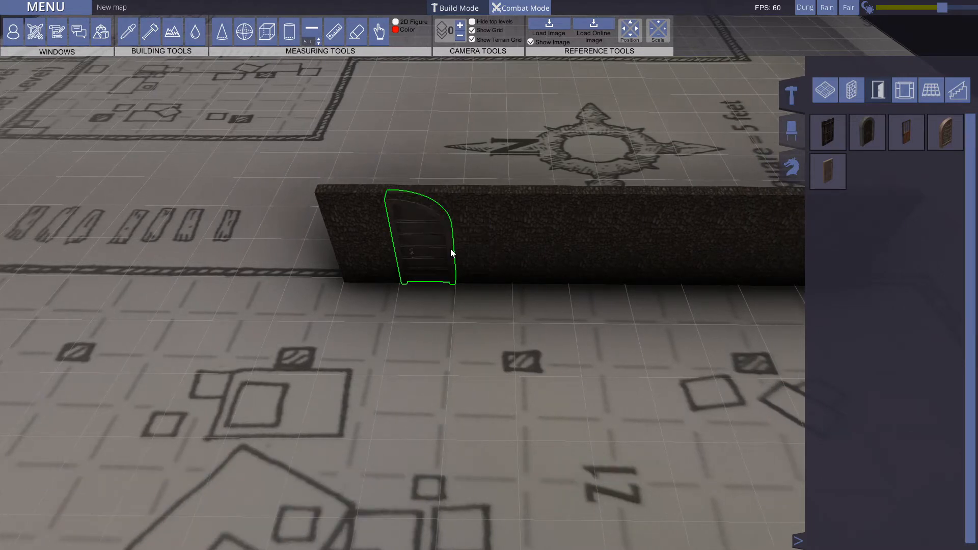
right_click(418, 247)
left_click(456, 309)
Step: Place a square wooden-framed window near the middle of the dark wall, raised above the floor
key("s")
key("d")
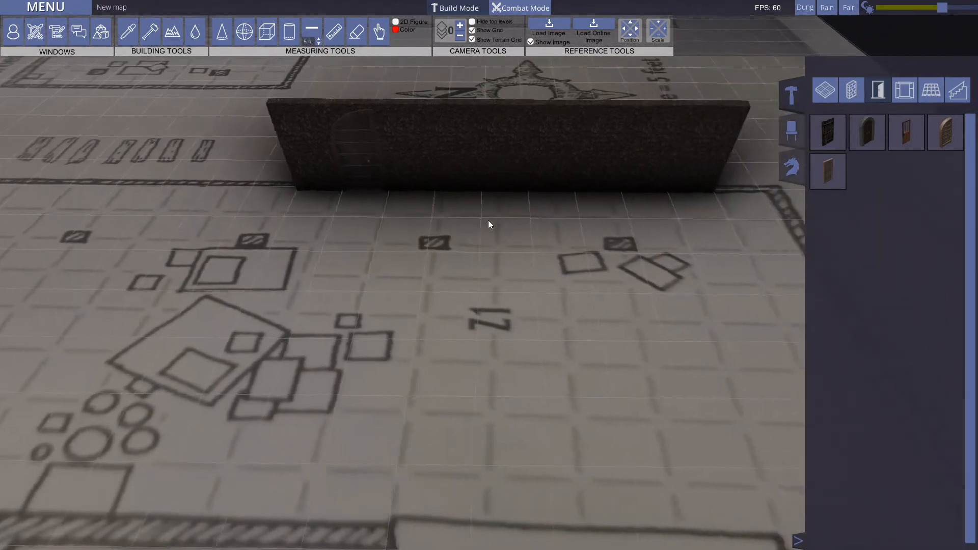
key("w")
key("s")
middle_click_drag(515, 273, 494, 282)
scroll(493, 267, "down", 3)
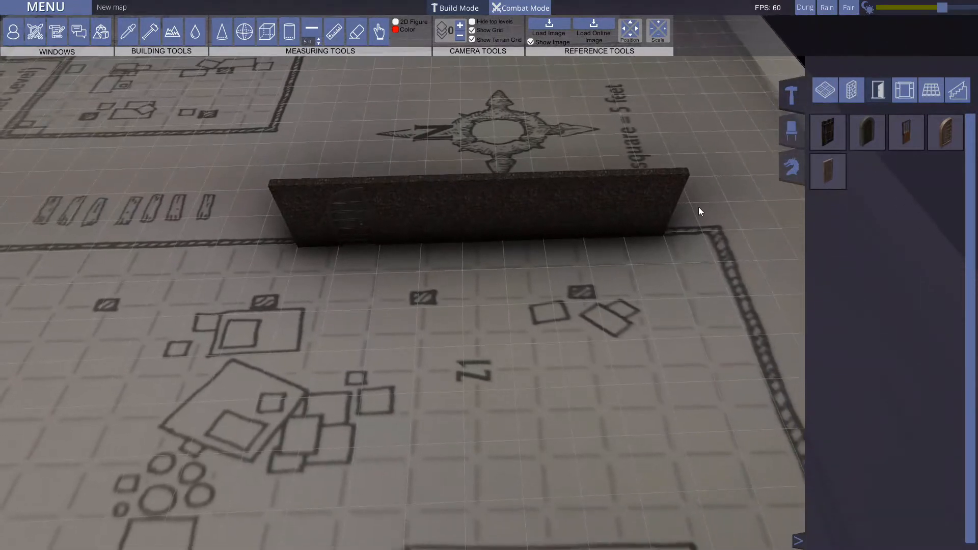
key("s")
left_click(903, 94)
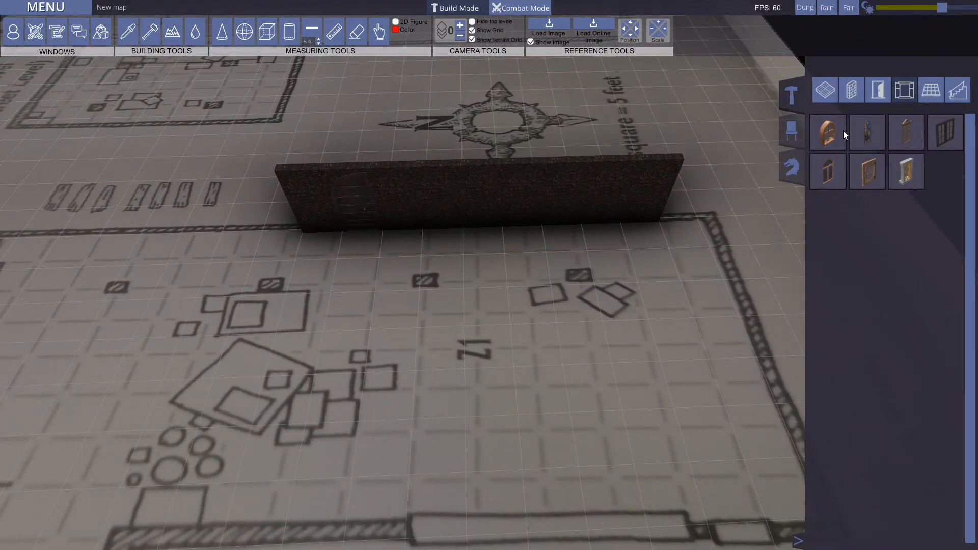
left_click(867, 167)
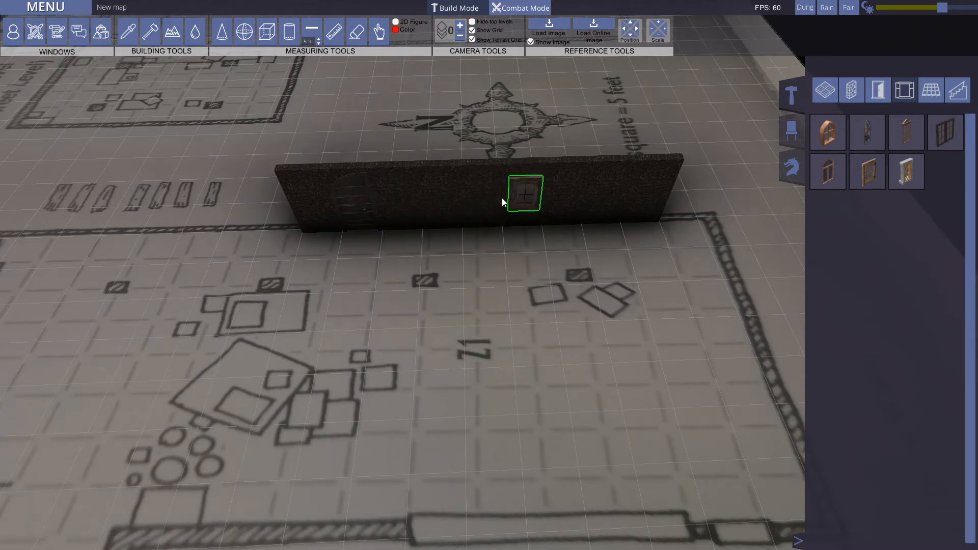
key("Up")
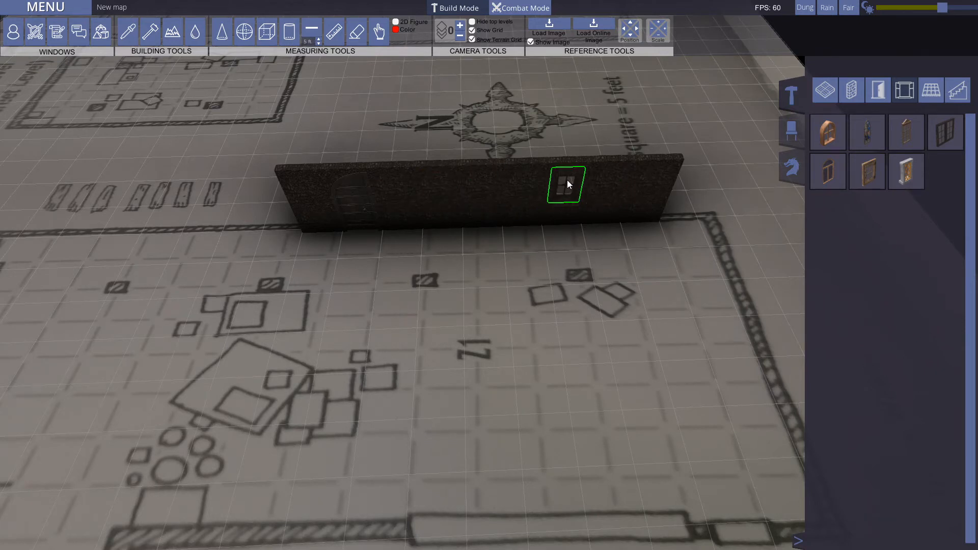
left_click(463, 192)
Step: Apply Open\Close to the window from the wall's outer side
key("w")
middle_click_drag(617, 209, 100, 222)
right_click(323, 280)
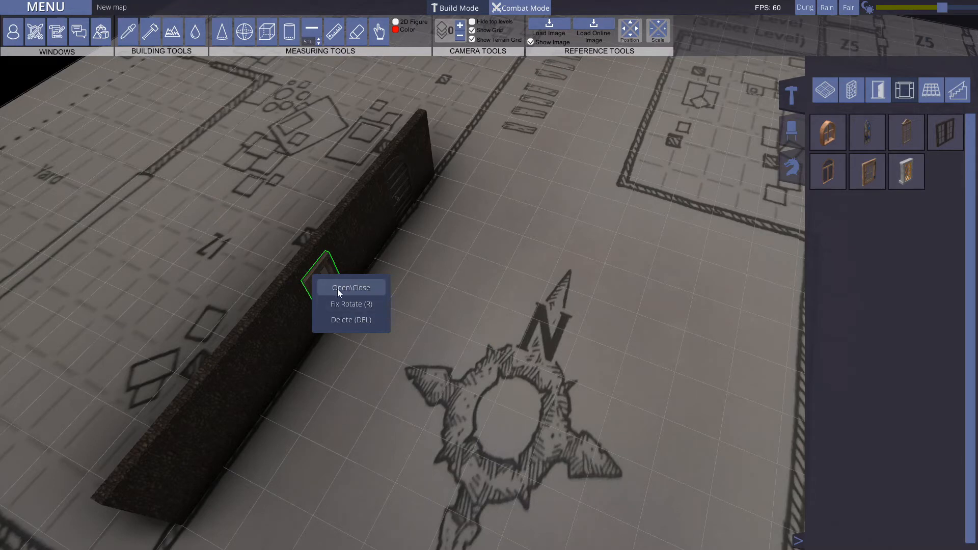
left_click(356, 287)
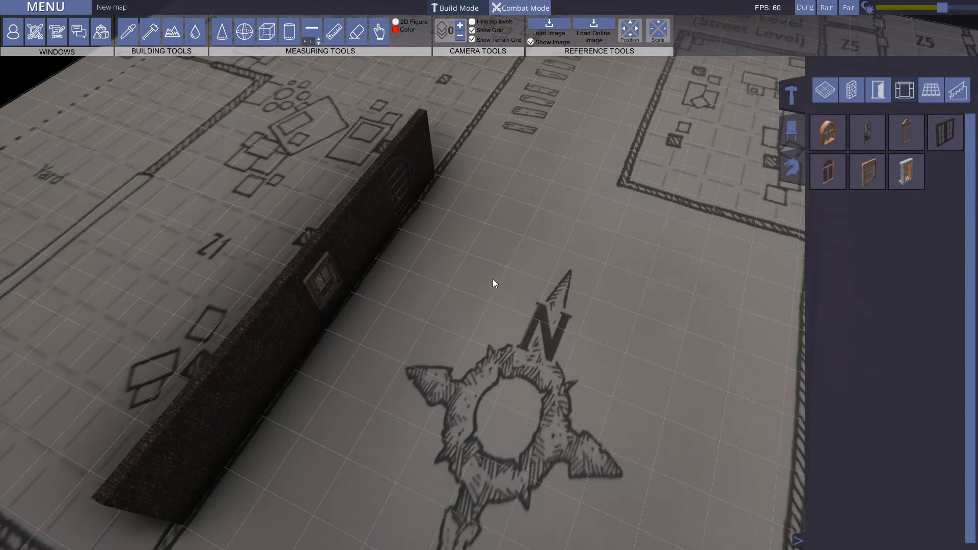
Step: Delete the window and the arched door from the dark wall
key("a")
middle_click_drag(341, 230, 386, 222)
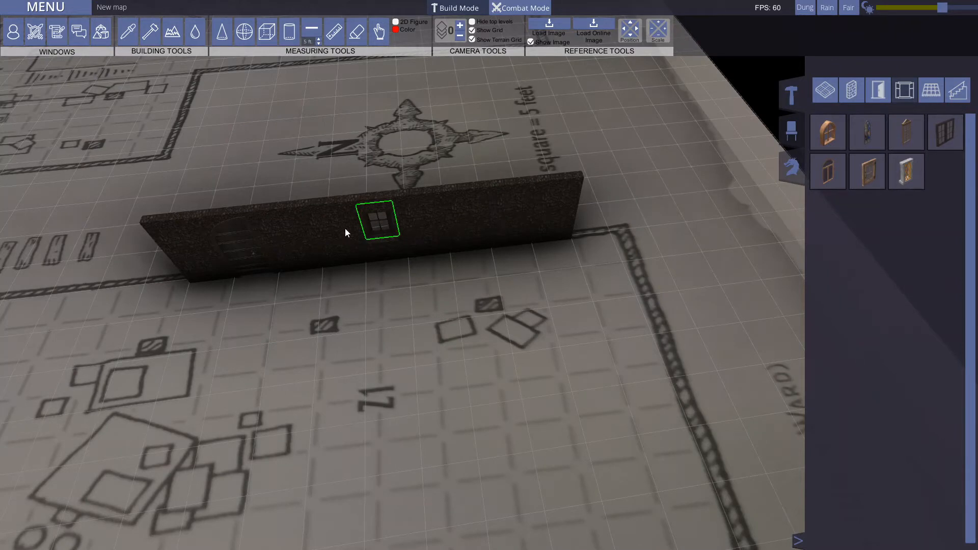
key("Delete")
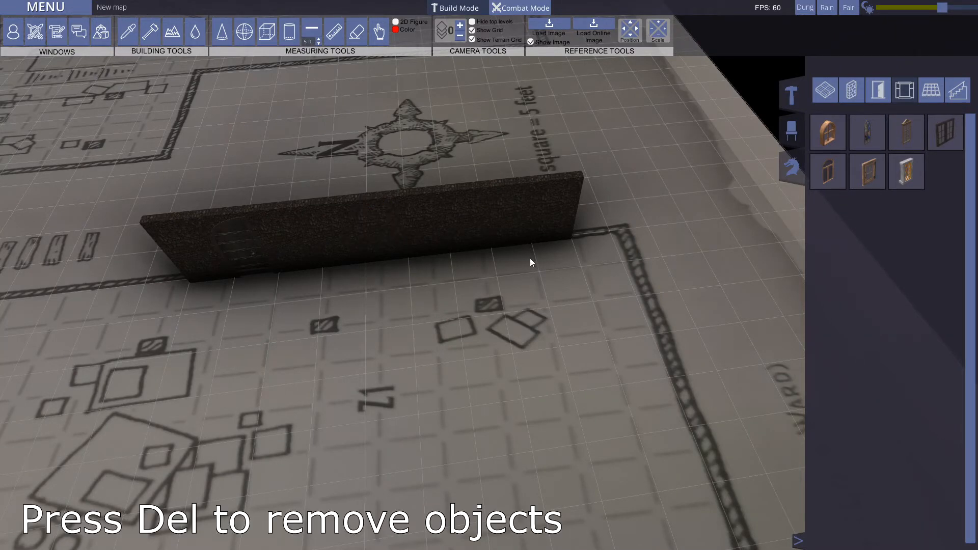
key("Delete")
Step: Build a large rectangular Roof Asian Leaves roof on level 1 over room Z1, adding a second section that joins the first
middle_click_drag(362, 314, 489, 227)
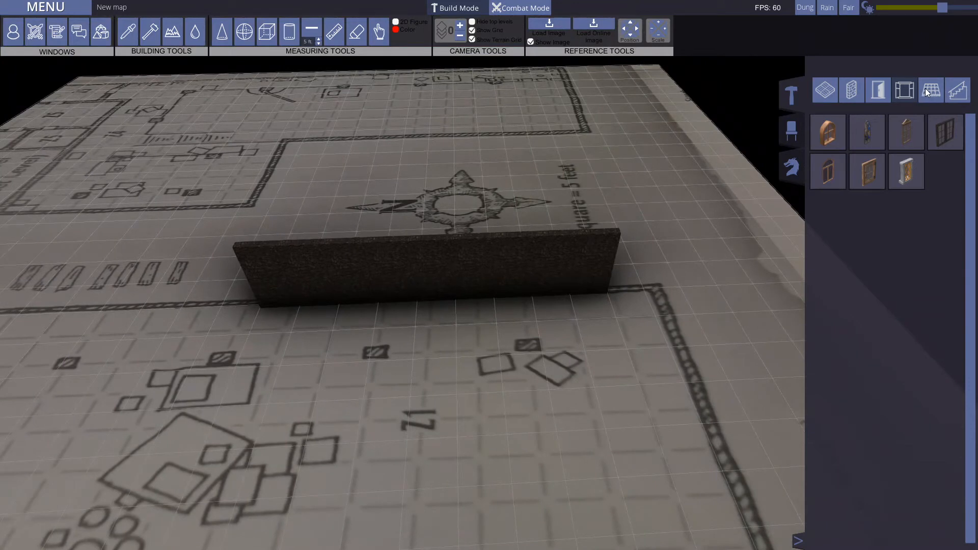
left_click(929, 92)
key("d")
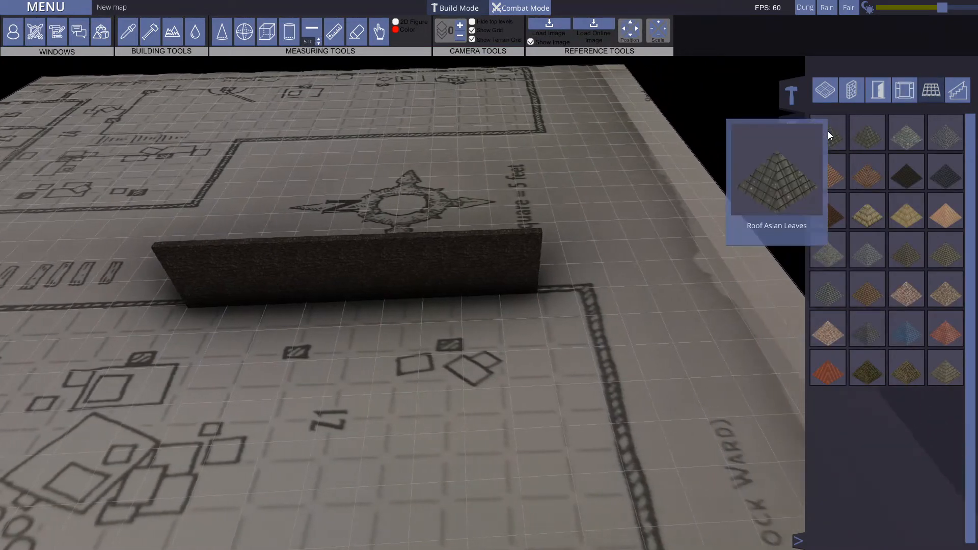
left_click(829, 133)
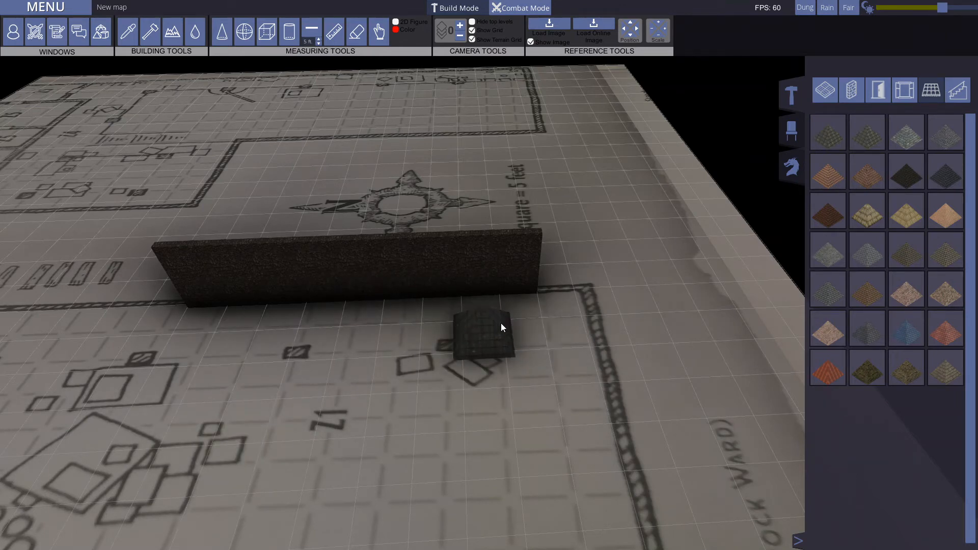
key("Page_Up")
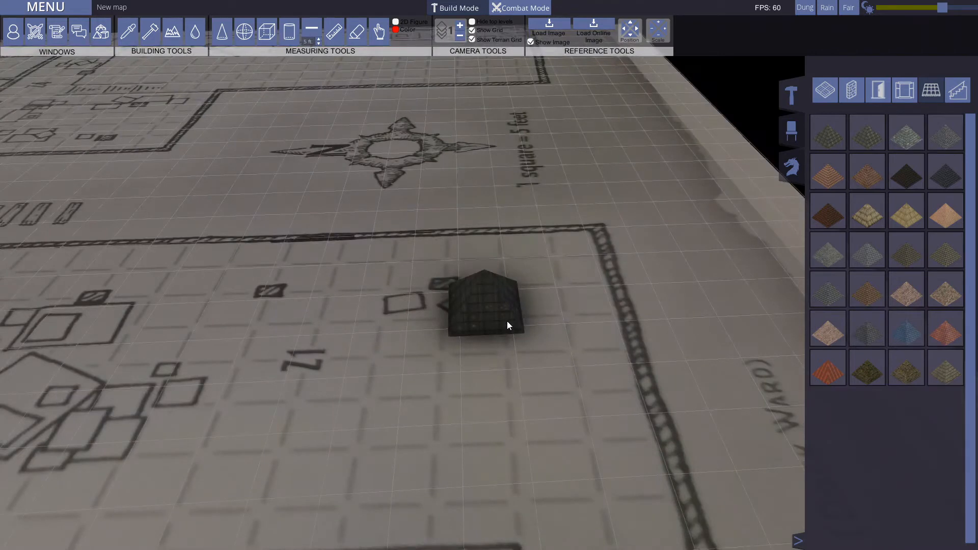
left_click_drag(494, 246, 201, 307)
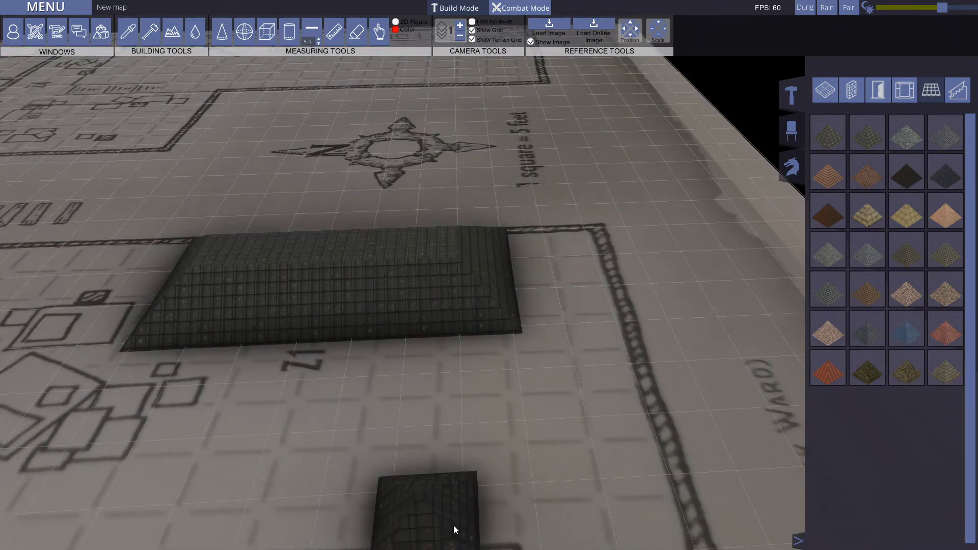
left_click_drag(158, 352, 487, 453)
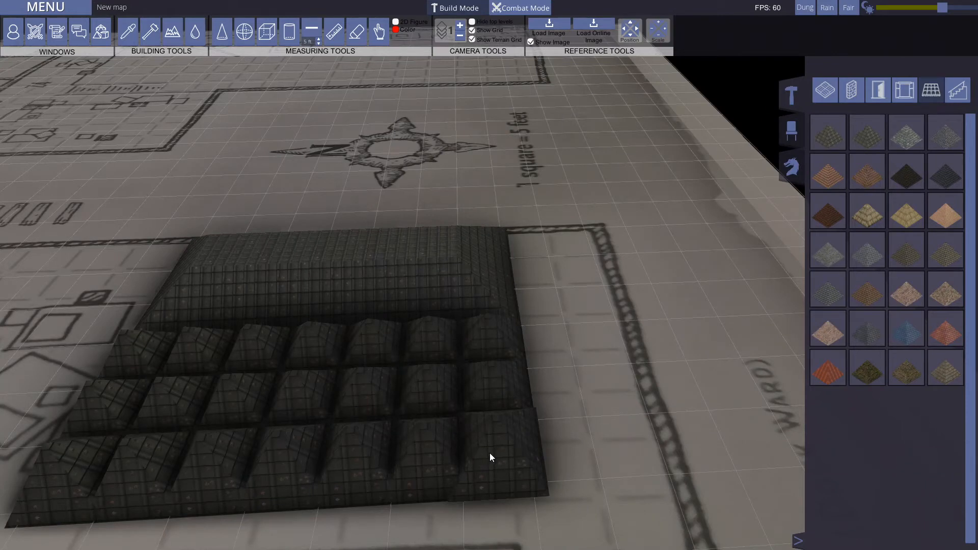
left_click_drag(490, 457, 490, 458)
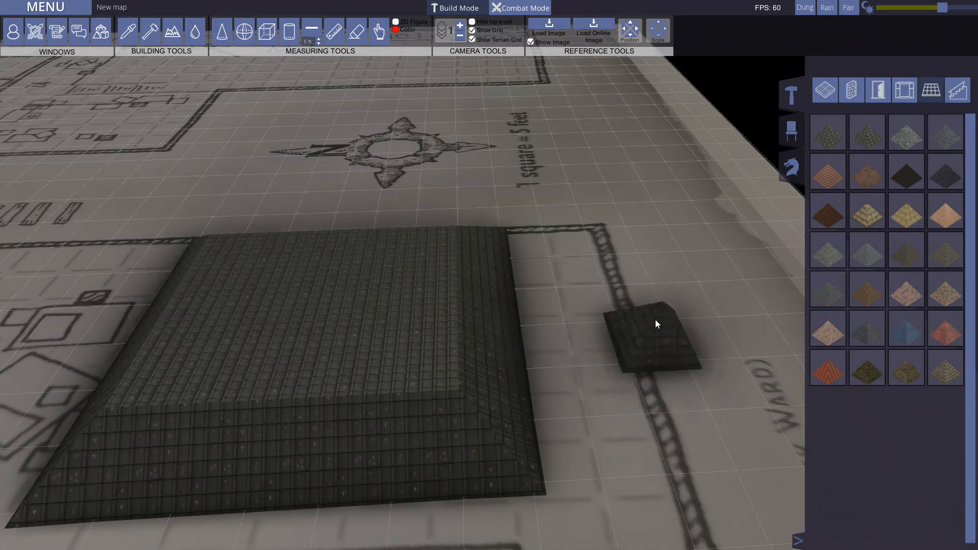
Step: Return to level 0 and examine how the roof sits against the dark wall
key("Page_Down")
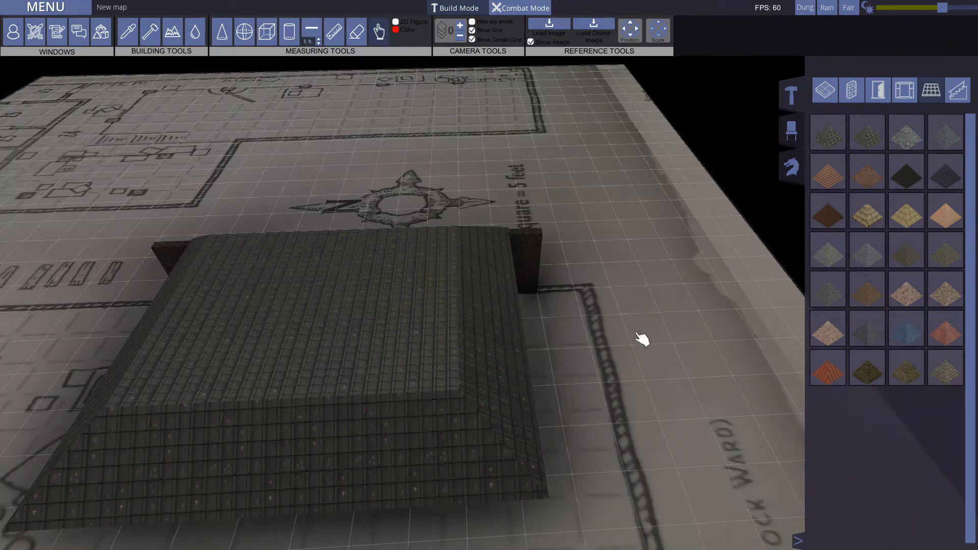
left_click(376, 32)
middle_click_drag(502, 254, 550, 271)
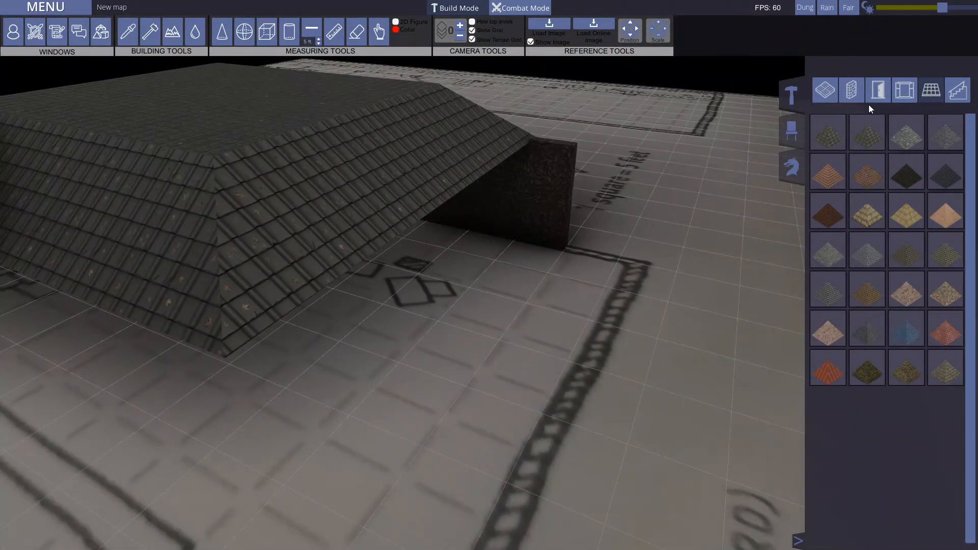
middle_click_drag(485, 212, 652, 272)
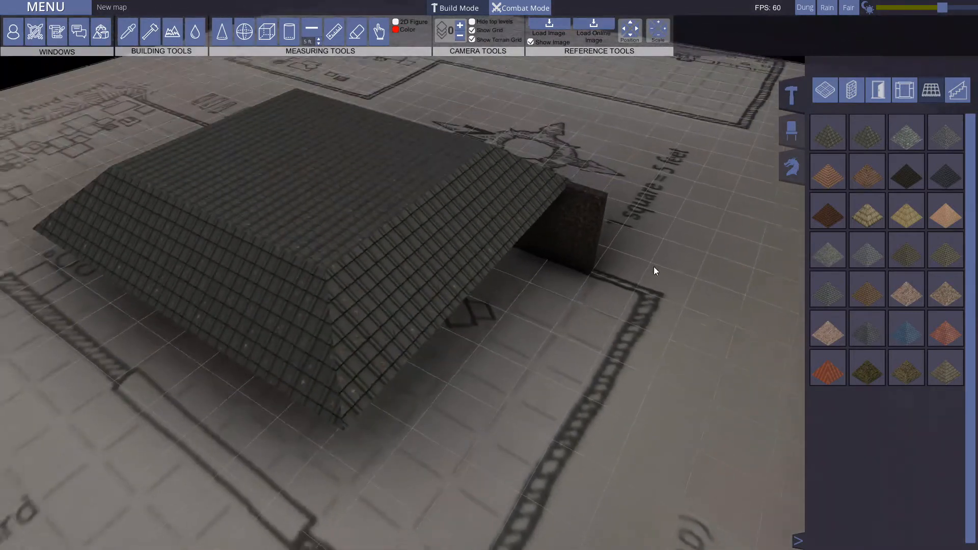
Step: Pick a different stone-textured roof, go up to level 1 and remove all of the existing roof over room Z1
left_click(906, 133)
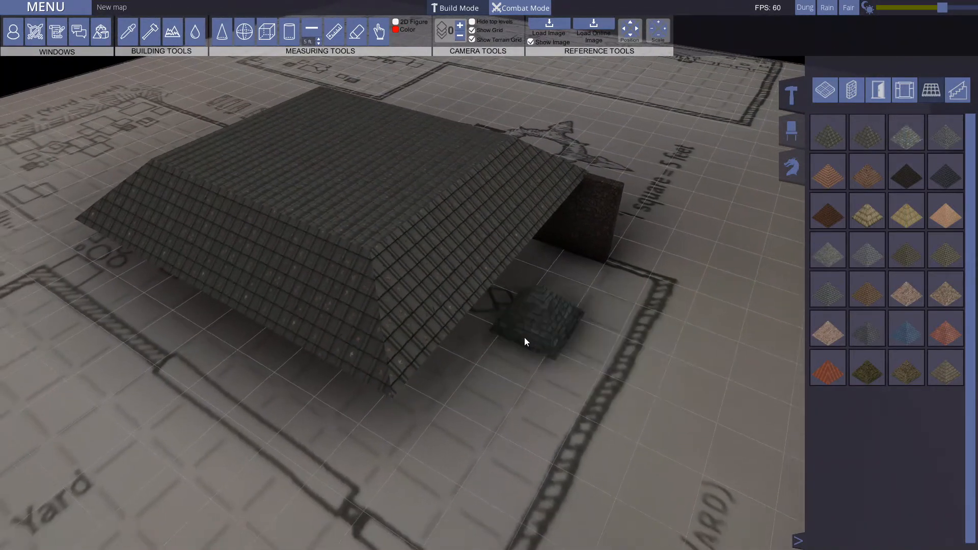
key("Page_Up")
right_click(392, 320)
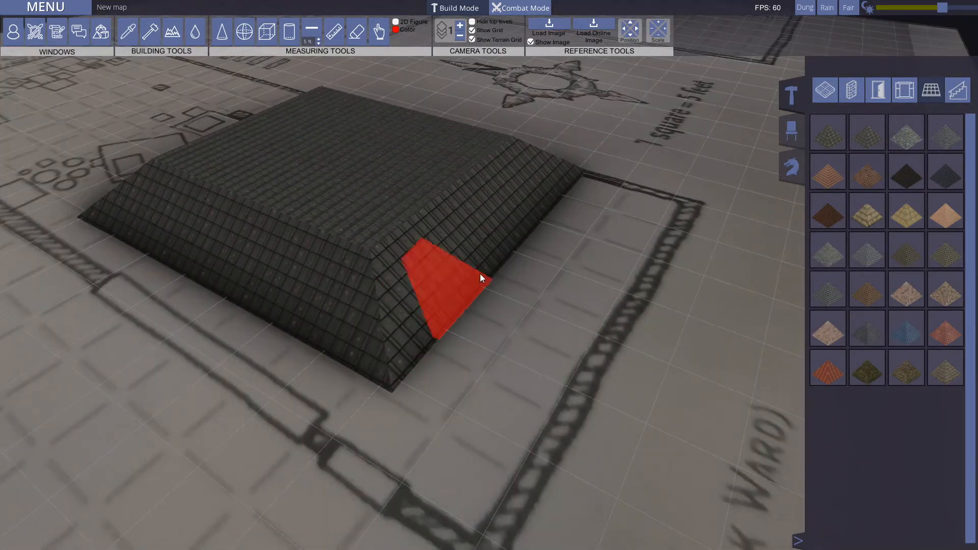
mouse_move(380, 357)
left_mouse_down()
mouse_move(326, 237)
mouse_move(277, 169)
mouse_move(303, 126)
left_mouse_up()
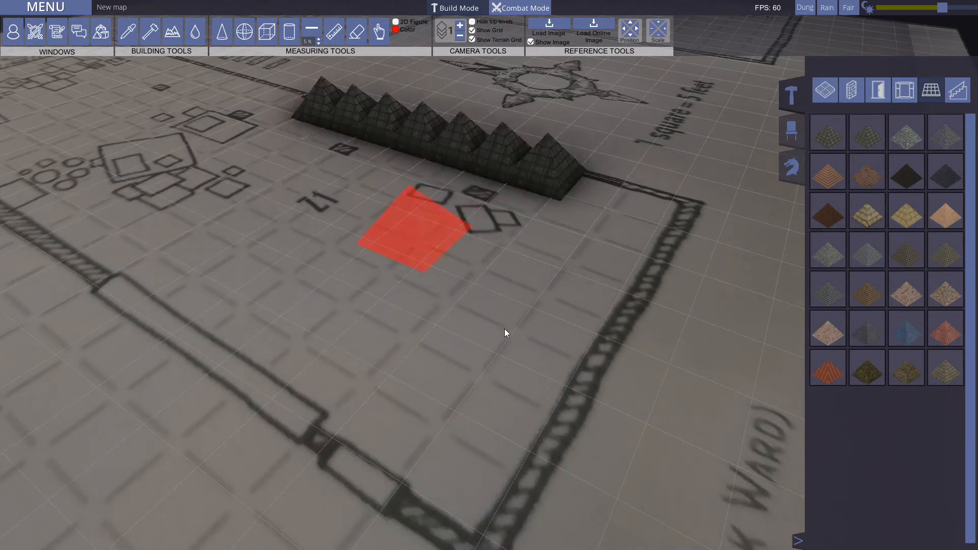
left_click_drag(563, 173, 331, 115)
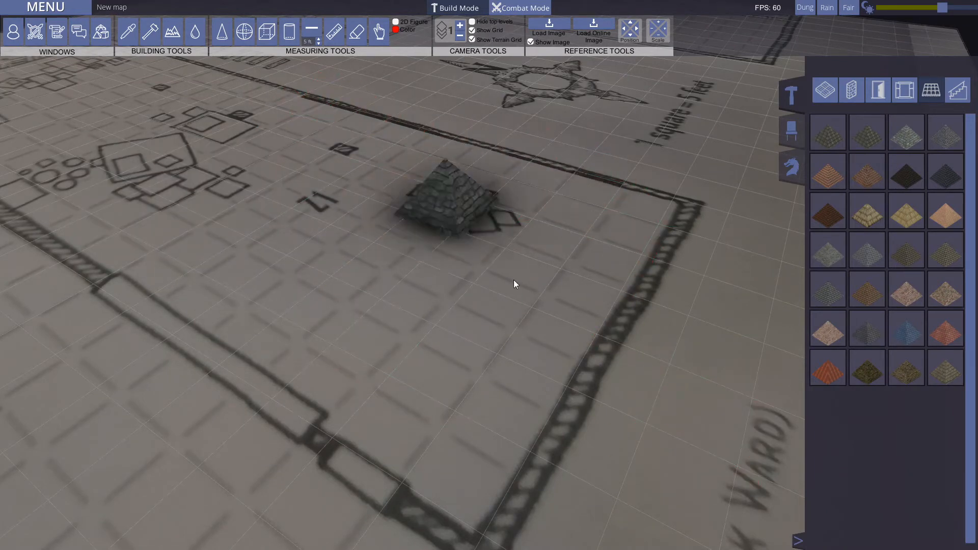
Step: Pick the wooden plank staircase and place it on level 0 beside Z1, leading up to the dark wall
left_click(957, 89)
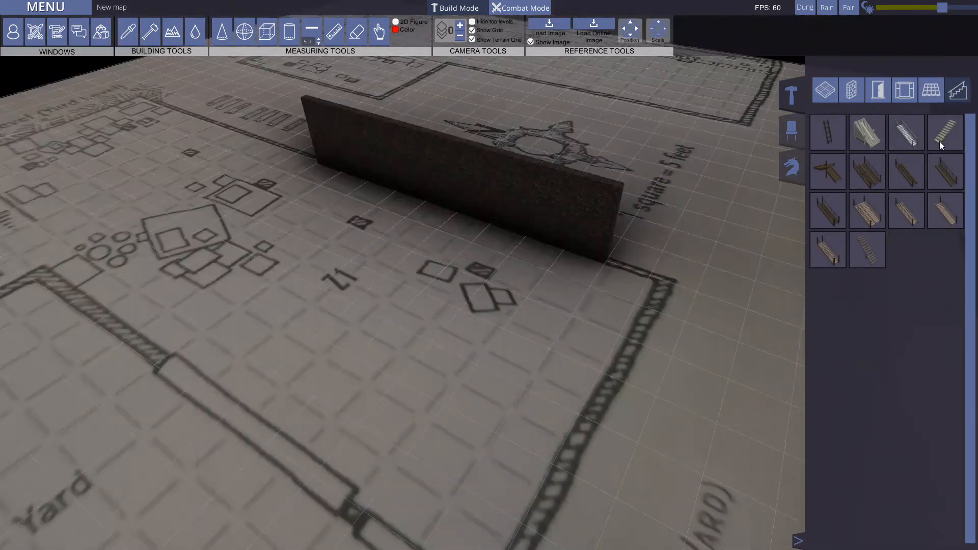
left_click(943, 134)
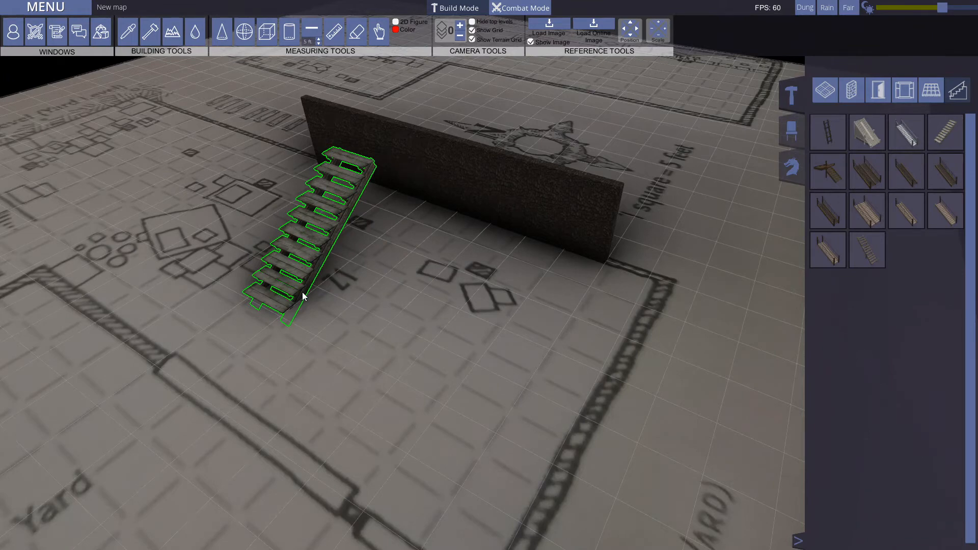
key("r")
key("r")
key("r")
key("r")
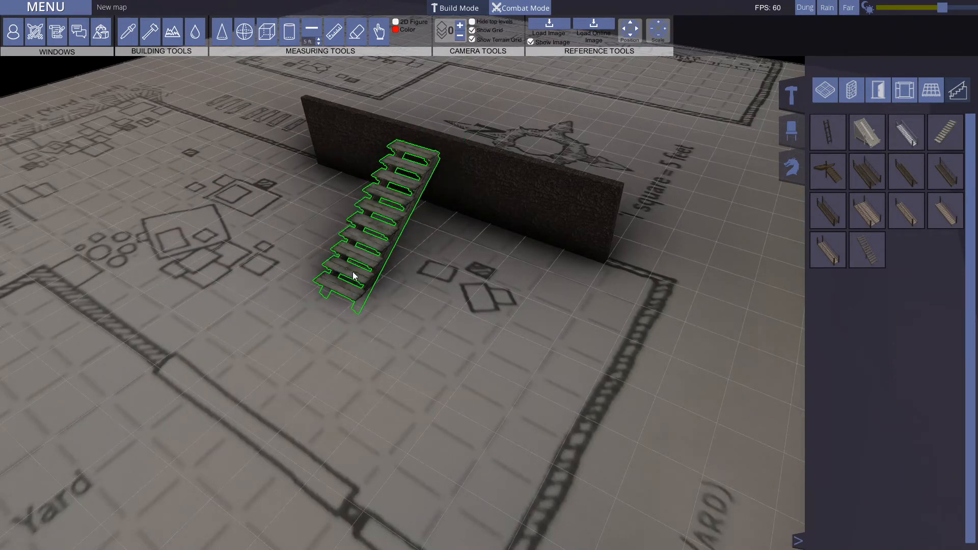
left_click(383, 250)
key("w")
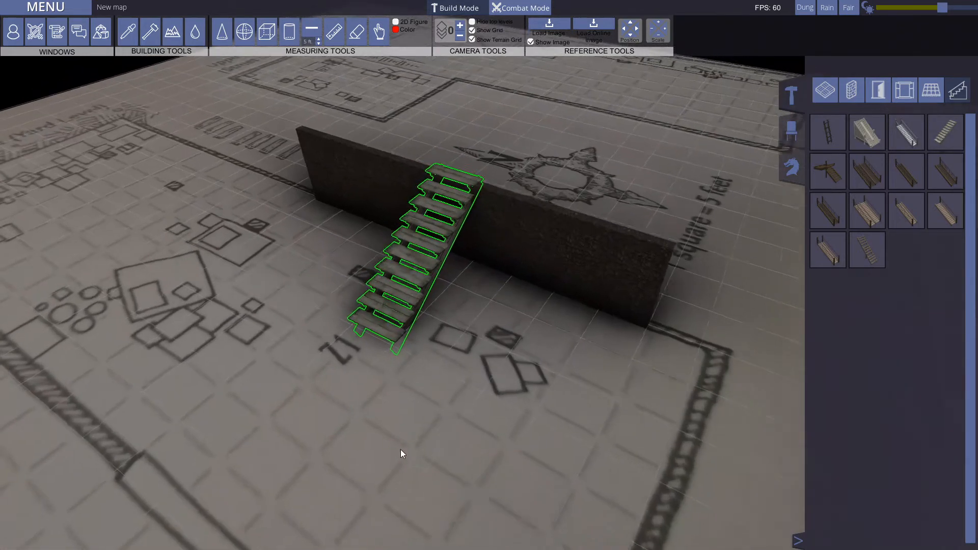
Step: Turn the plank staircase through a full rotation in four steps, then deselect it
key("Escape")
middle_click_drag(295, 312, 399, 310)
left_click(399, 311)
key("r")
key("r")
key("r")
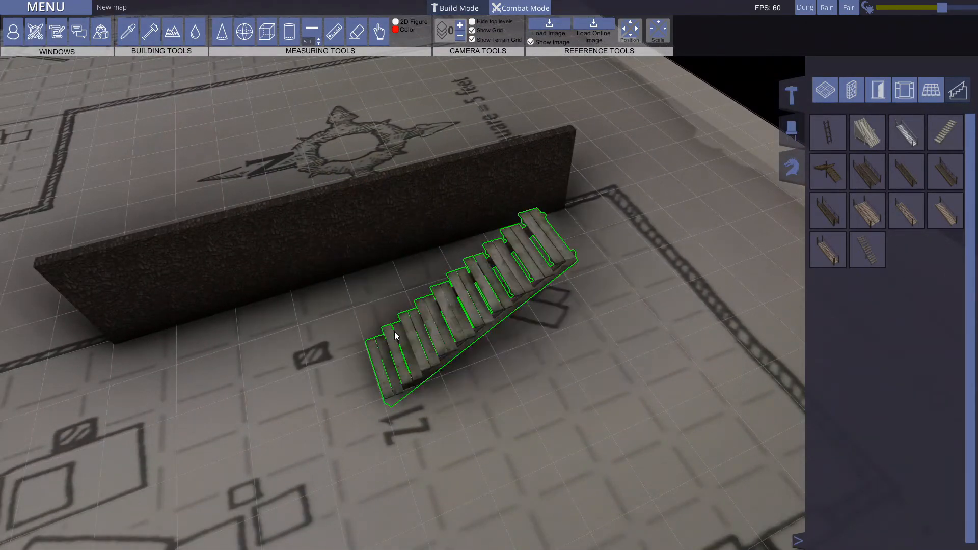
key("r")
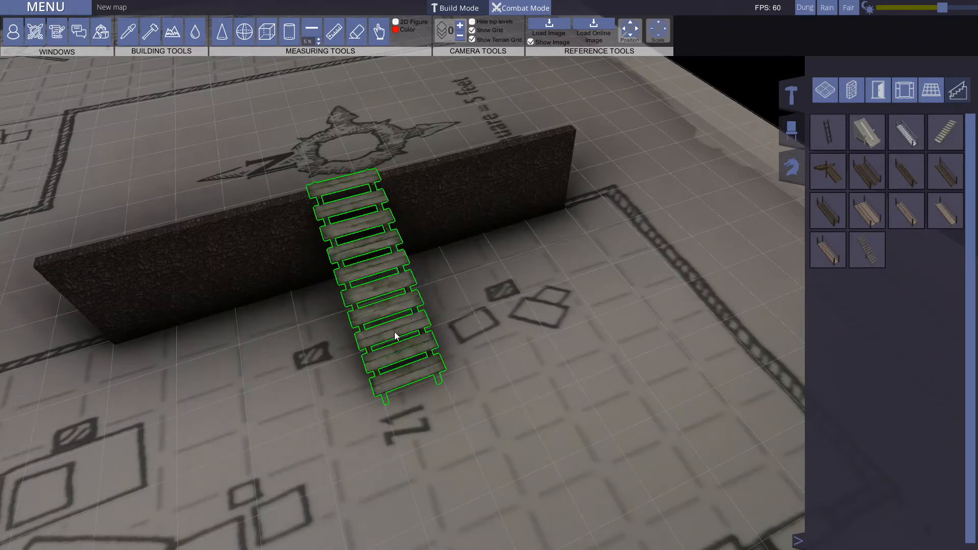
left_click(506, 362)
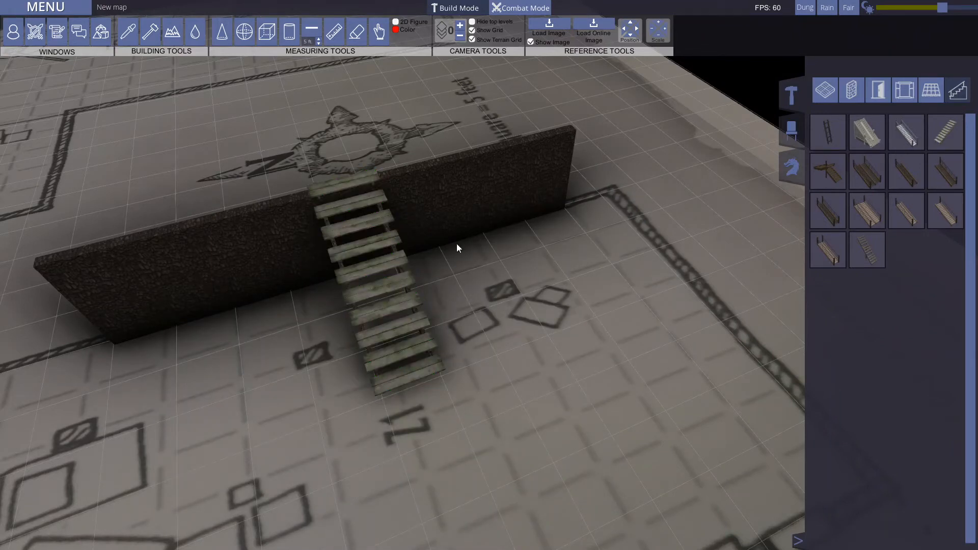
Step: Reselect the placed staircase and examine its options for opening, rotating and deleting
left_click(387, 337)
right_click(391, 324)
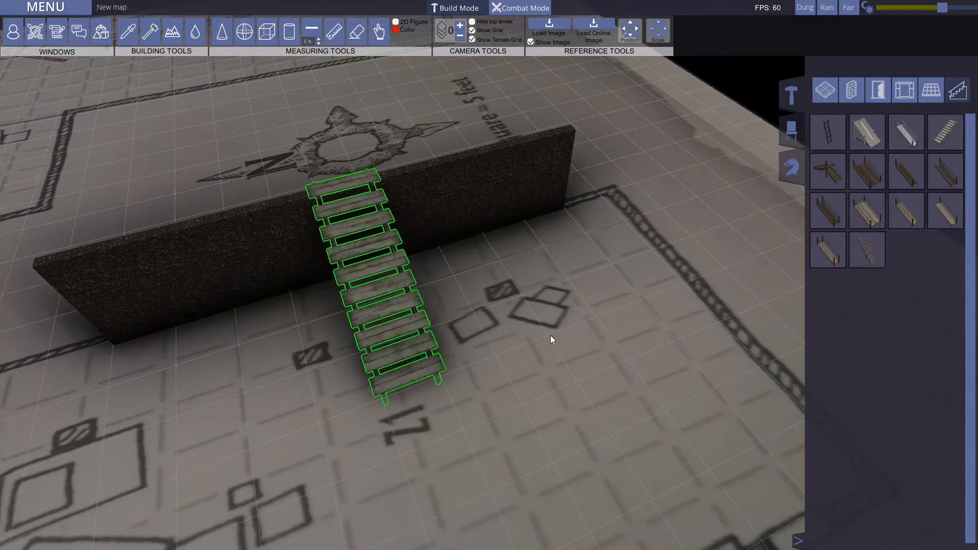
key("s")
right_click(395, 279)
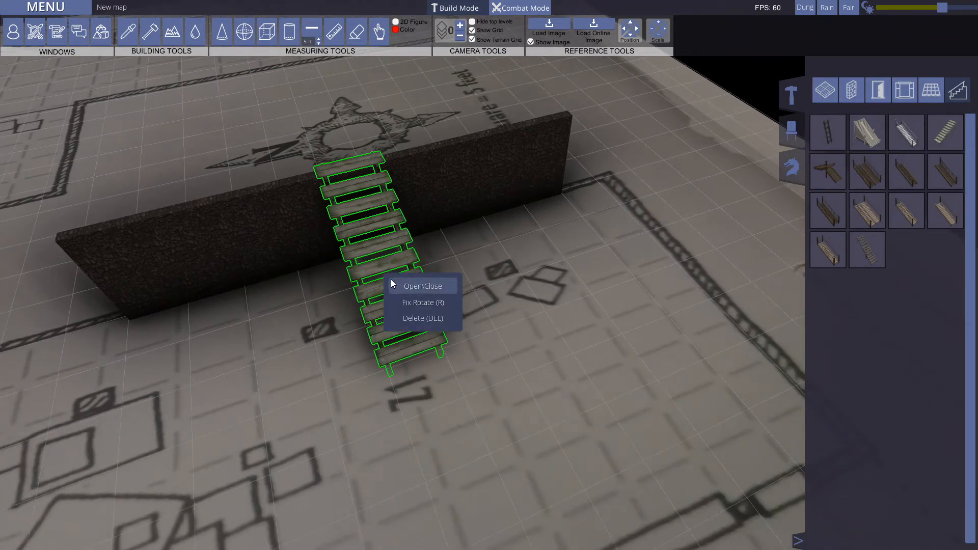
key("Delete")
Step: Place a second plank staircase on level 1 over the dark wall and return to level 0 to view both
left_click_drag(943, 129, 418, 123)
key("Page_Up")
left_click(555, 309)
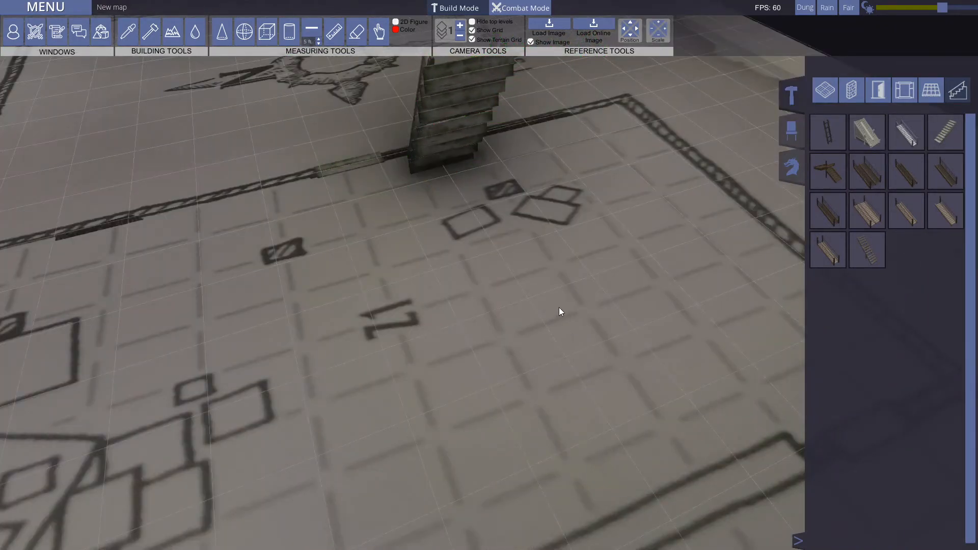
key("Page_Down")
scroll(535, 334, "down", 5)
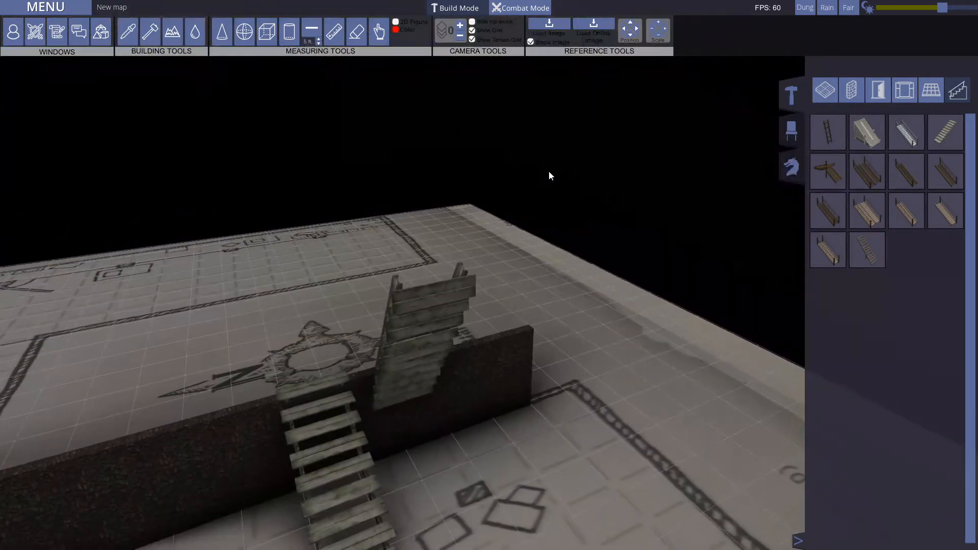
Step: Hide the reference image and turn the upper staircase once with Fix Rotate
left_click(532, 42)
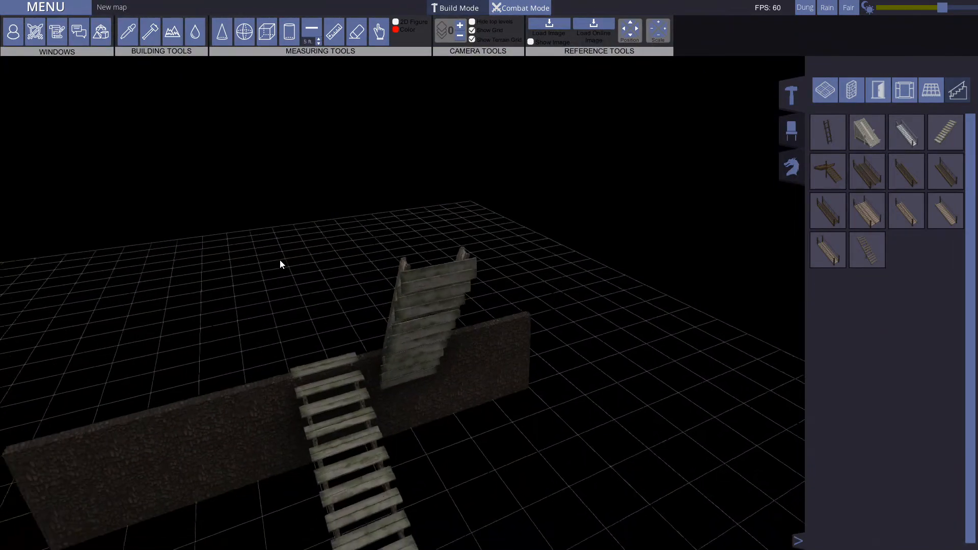
middle_click_drag(280, 260, 536, 171)
left_click(515, 185)
right_click(515, 185)
left_click(545, 199)
right_click(541, 195)
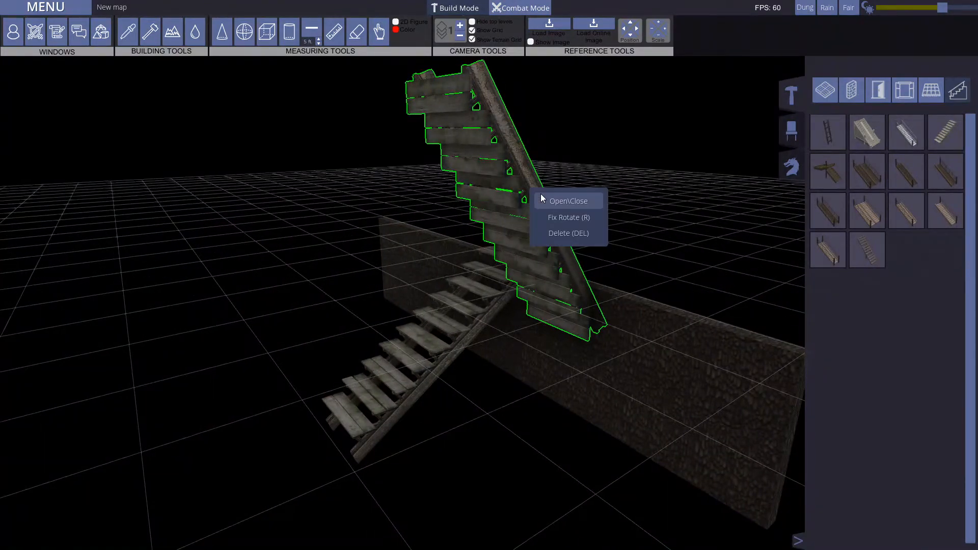
left_click(564, 216)
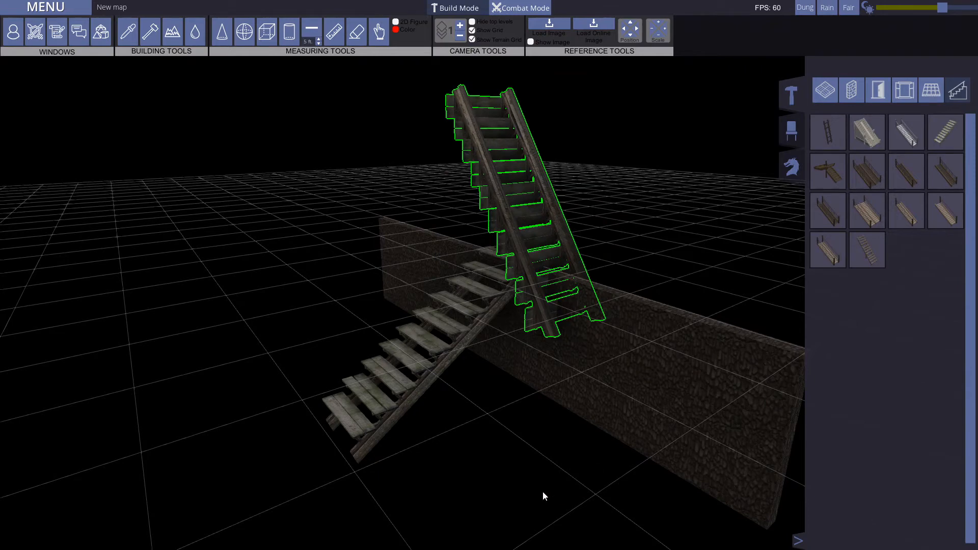
Step: Delete the upper staircase and return to level 0, facing the dark wall
key("Delete")
key("Page_Down")
middle_click_drag(457, 431, 721, 393)
key("a")
key("s")
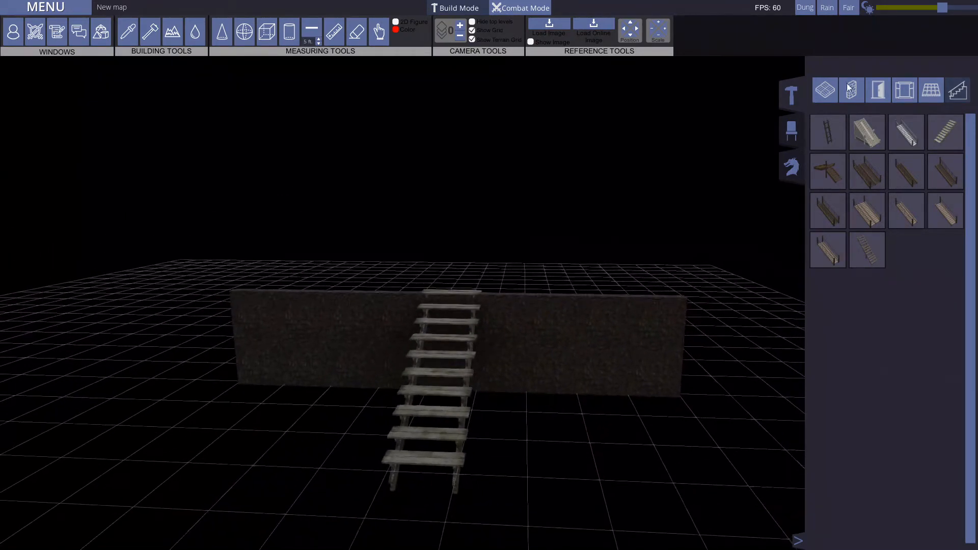
Step: Browse the full furniture category of the object library and preview the Bear Trap
left_click(792, 131)
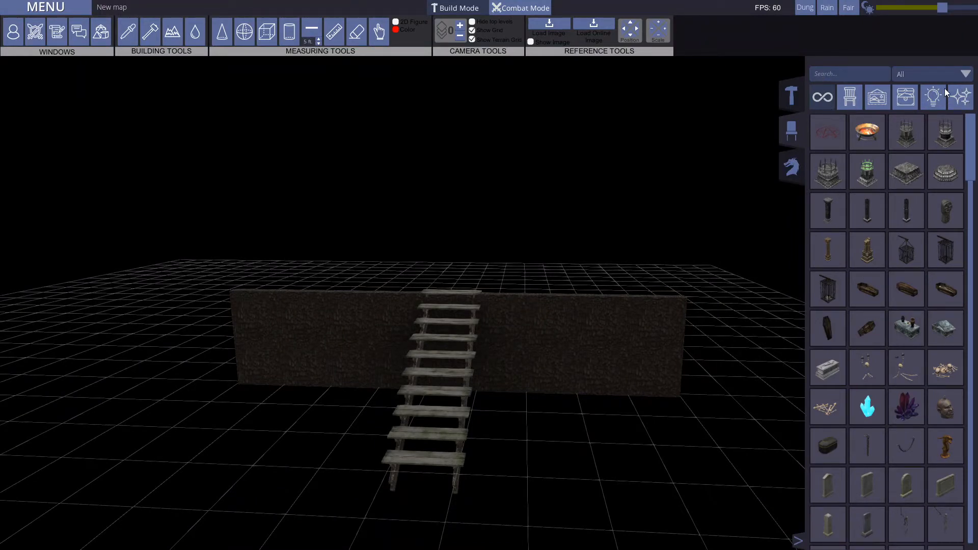
left_click(831, 100)
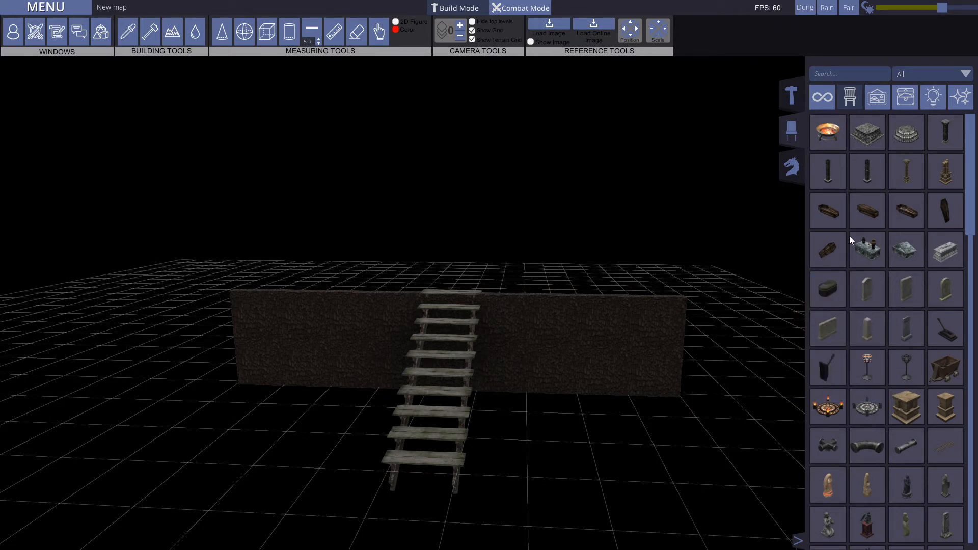
scroll(879, 277, "down", 1)
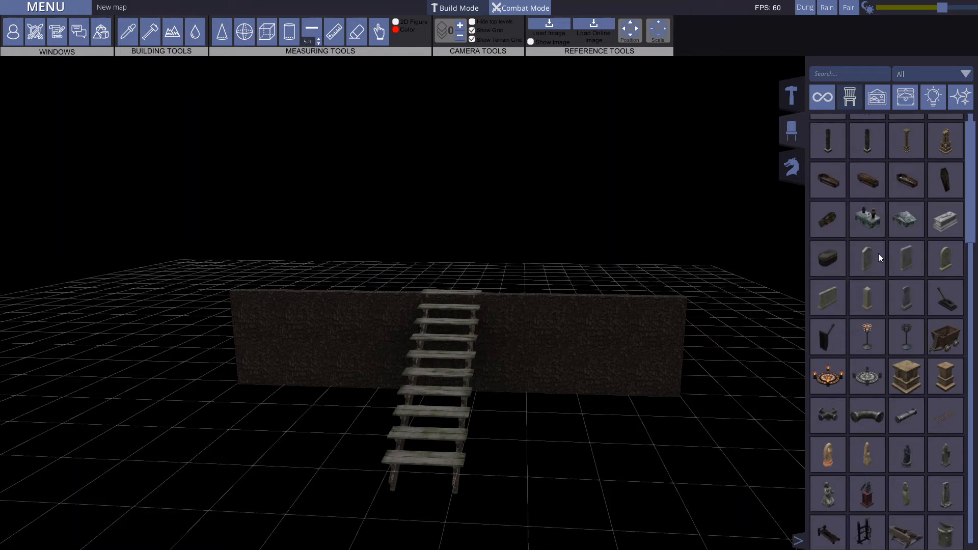
scroll(875, 298, "down", 8)
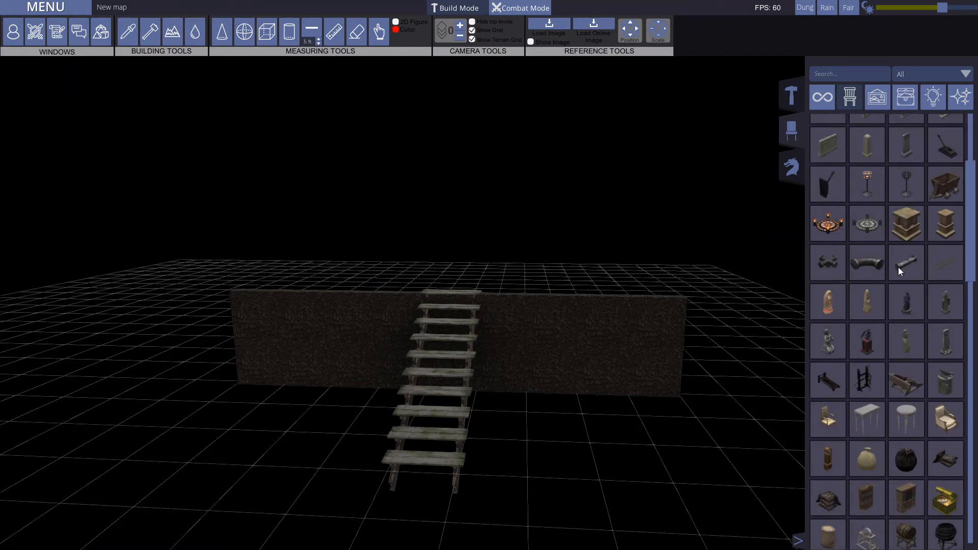
scroll(888, 267, "down", 4)
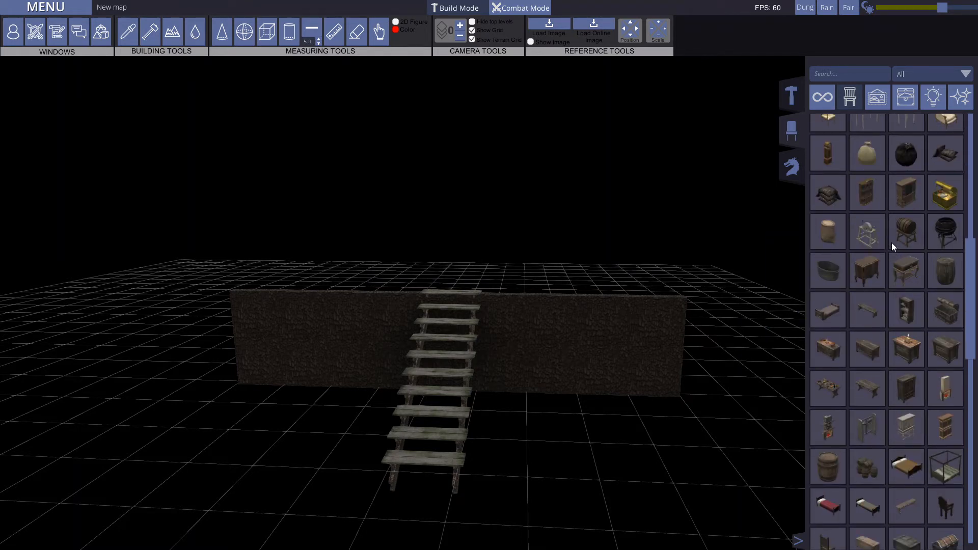
scroll(904, 321, "down", 4)
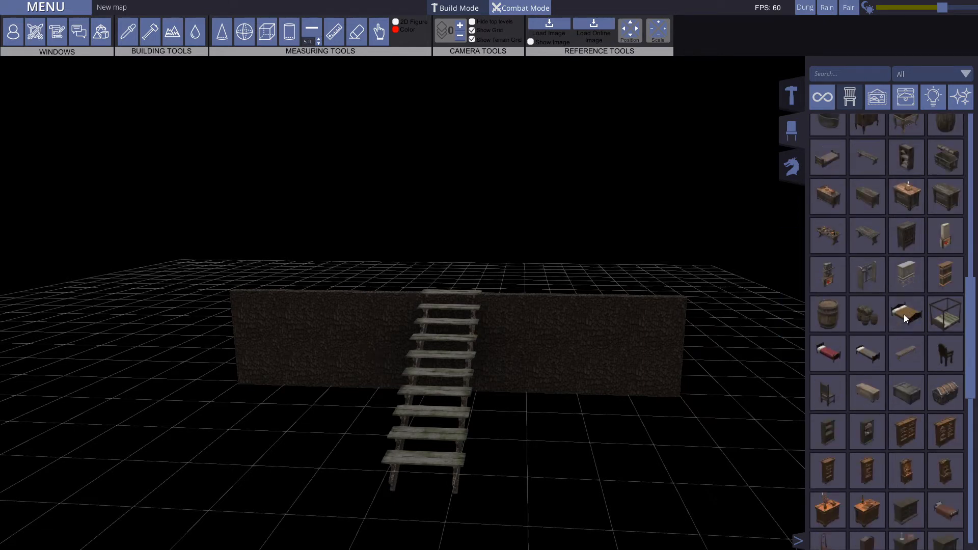
scroll(904, 314, "down", 2)
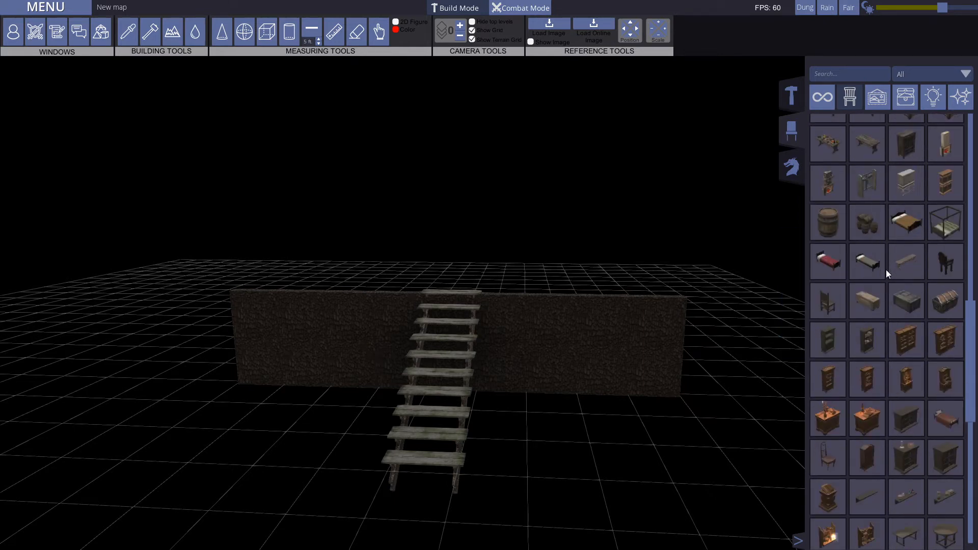
scroll(896, 289, "down", 9)
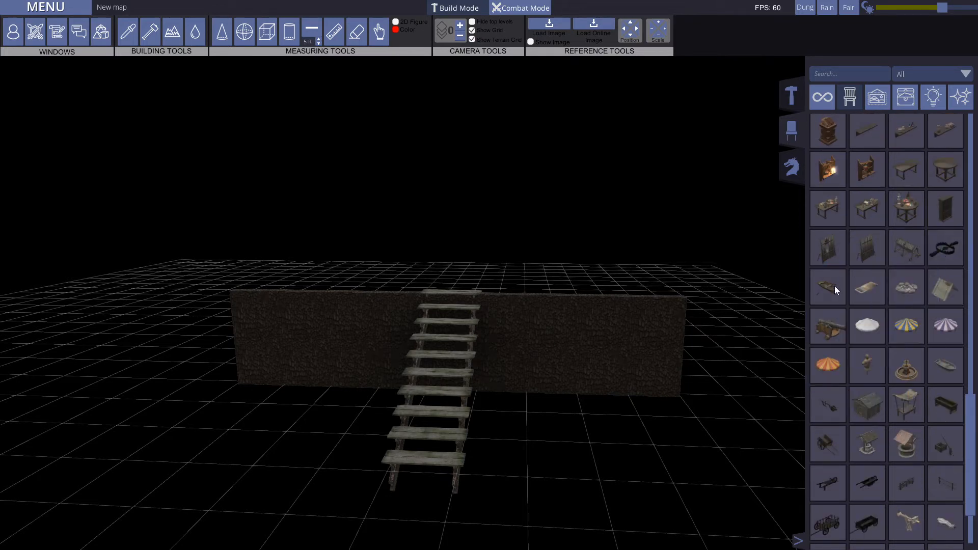
mouse_move(948, 253)
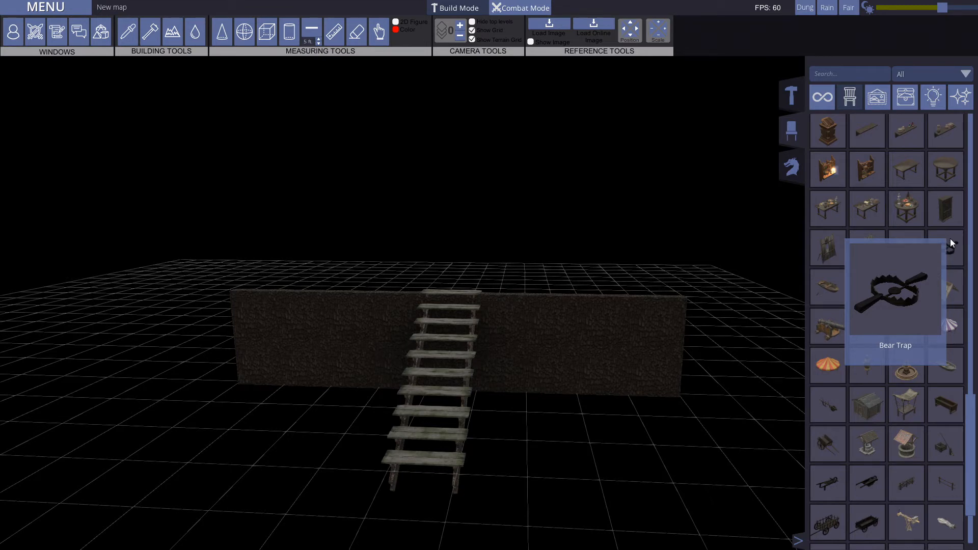
scroll(892, 279, "down", 3)
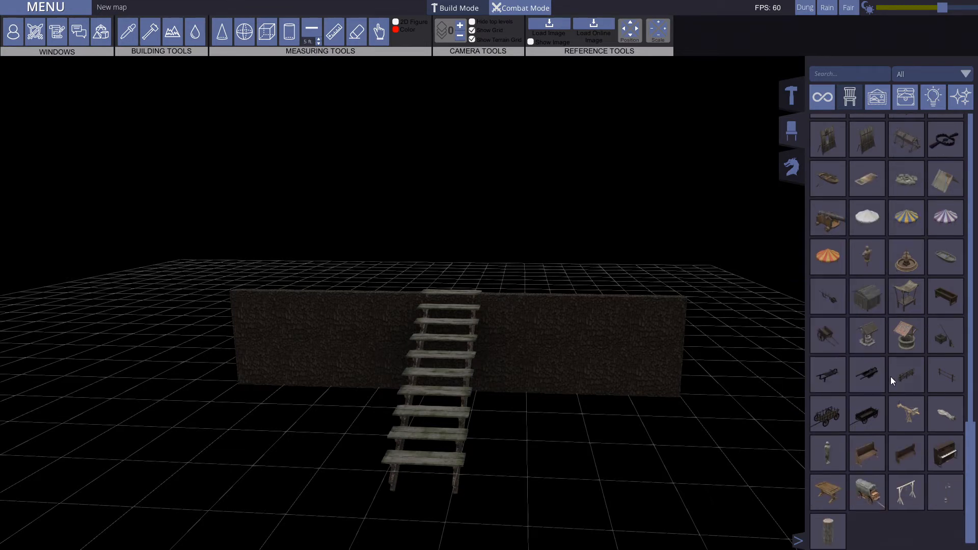
Step: Browse the decoration category of the object library, from statues and paintings to plants, rocks, trees and banners
left_click(883, 97)
scroll(911, 355, "up", 13)
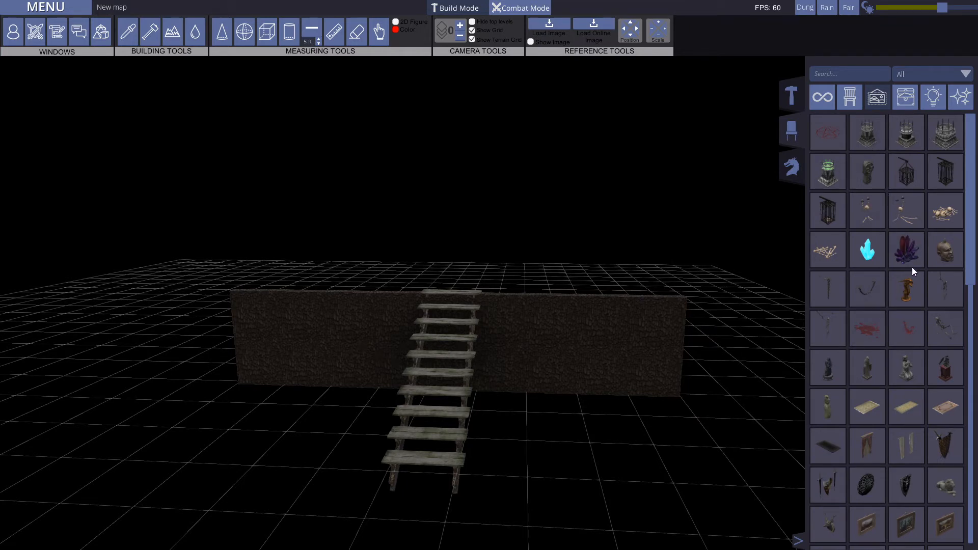
scroll(913, 255, "down", 2)
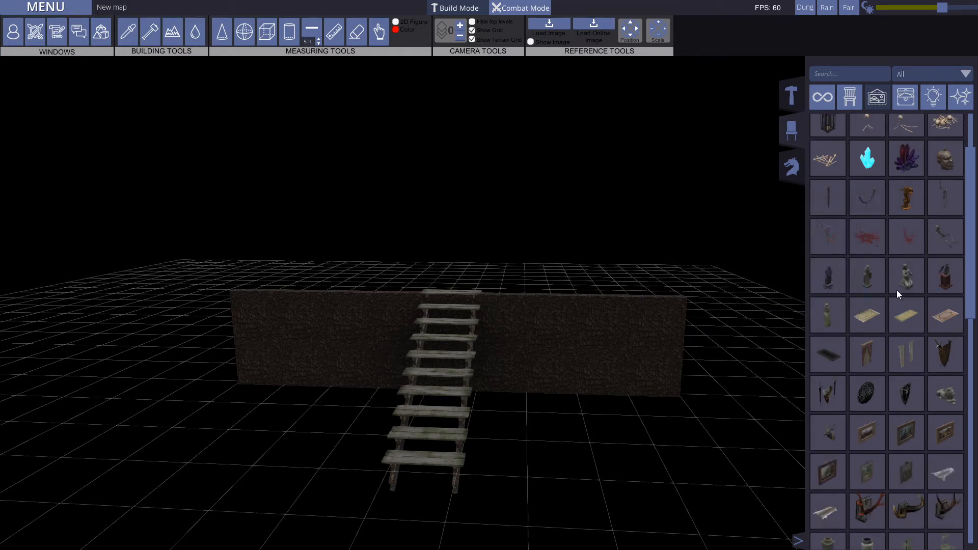
scroll(906, 291, "down", 5)
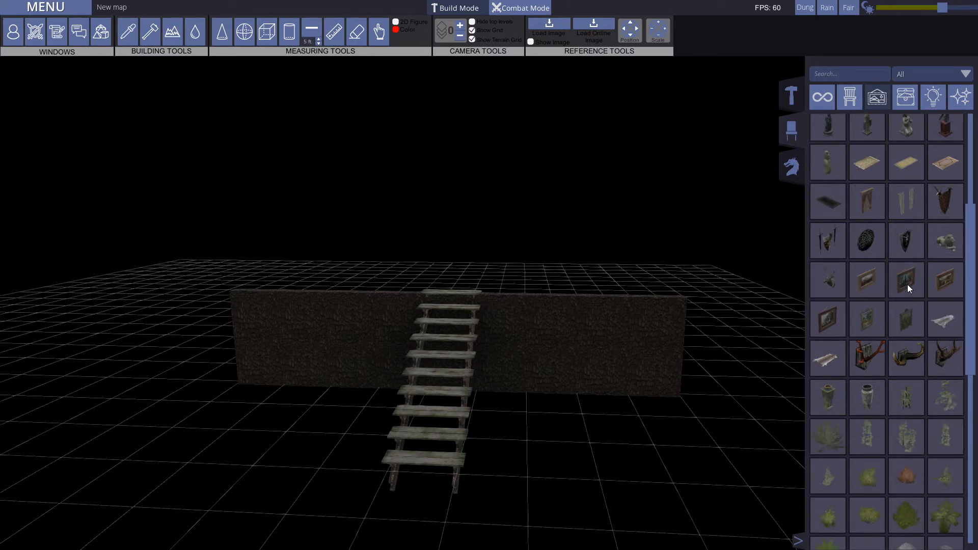
scroll(897, 351, "down", 2)
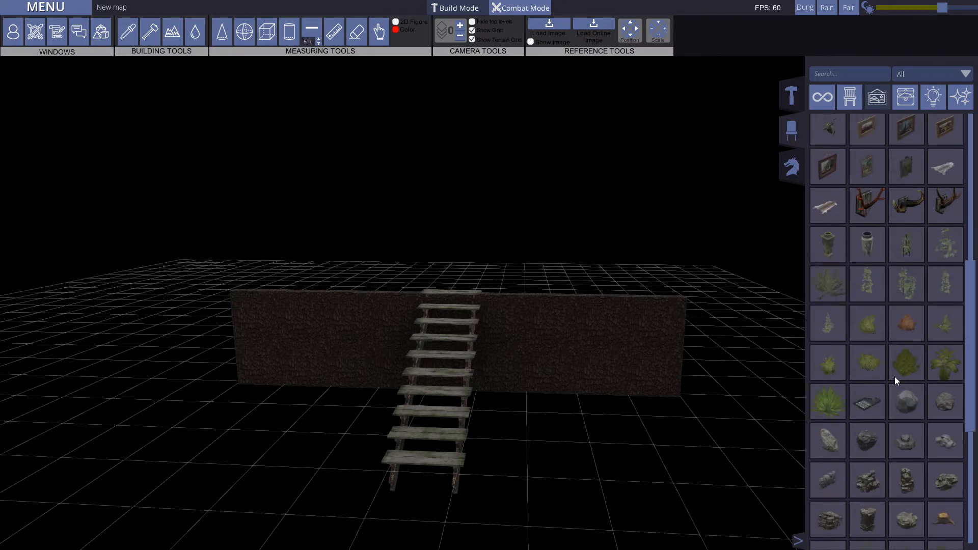
scroll(900, 404, "down", 2)
scroll(900, 404, "down", 6)
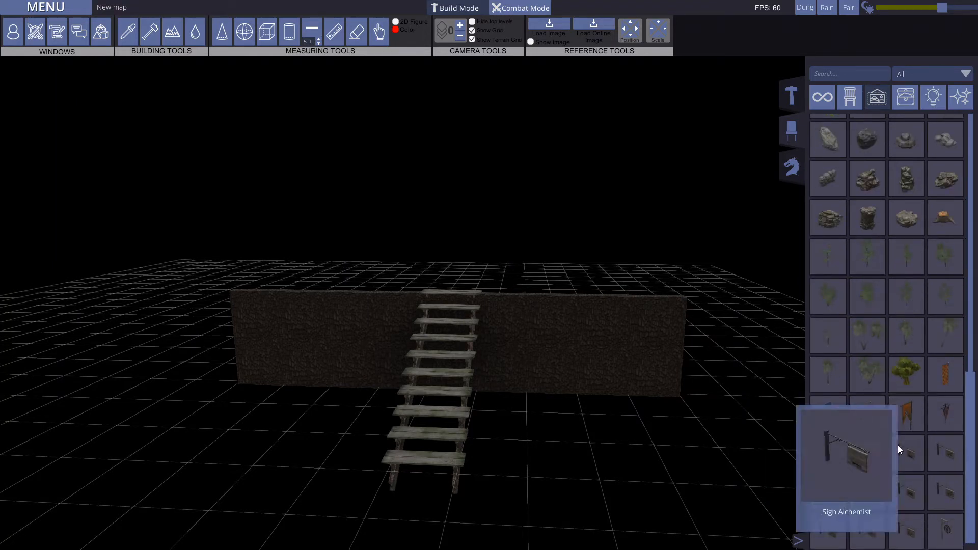
Step: Show the container objects such as sacks, barrels and chests, and view the wall and staircase from higher up
left_click(907, 96)
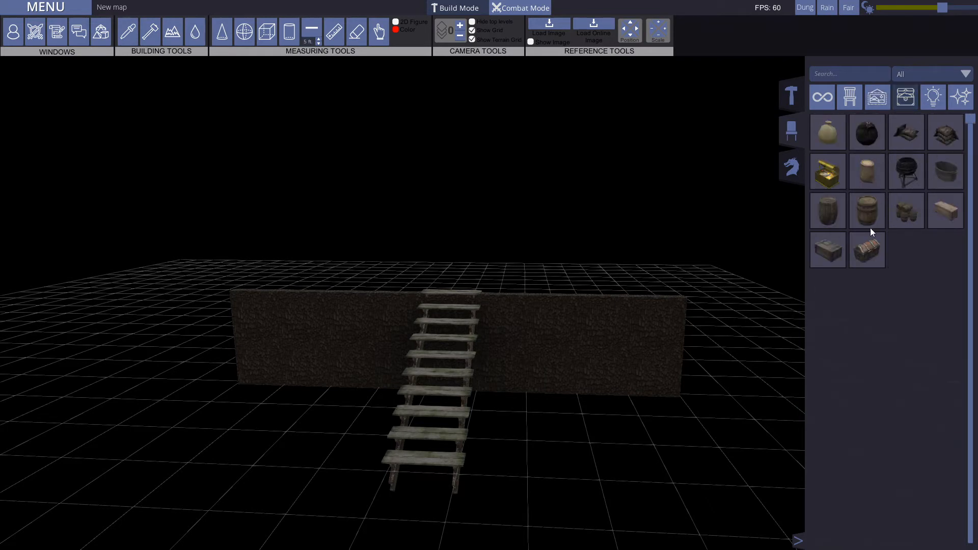
middle_click_drag(542, 349, 554, 411)
scroll(555, 411, "down", 3)
middle_click_drag(536, 360, 534, 384)
key("a")
key("d")
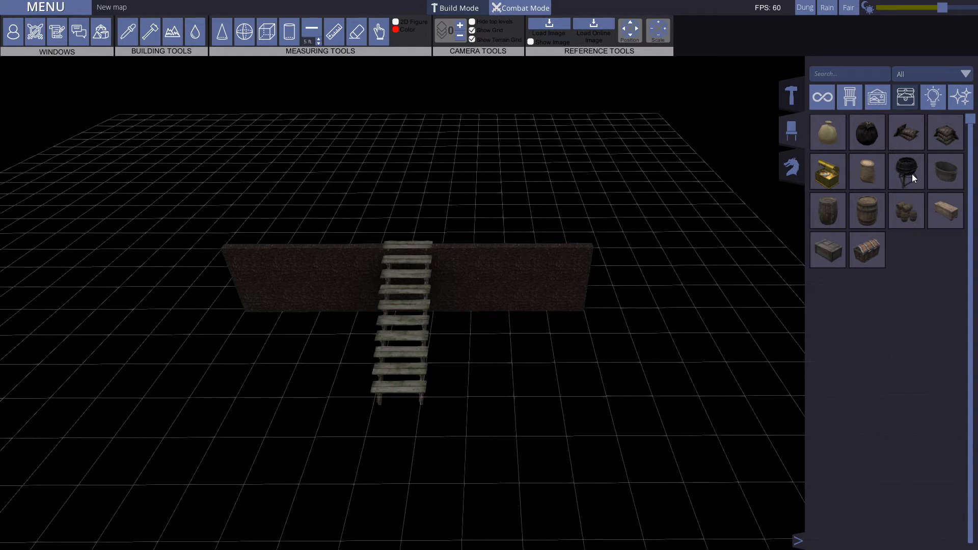
Step: Place the Wooden Barrels stack on the grid beyond the end of the wall
mouse_move(873, 168)
mouse_move(876, 249)
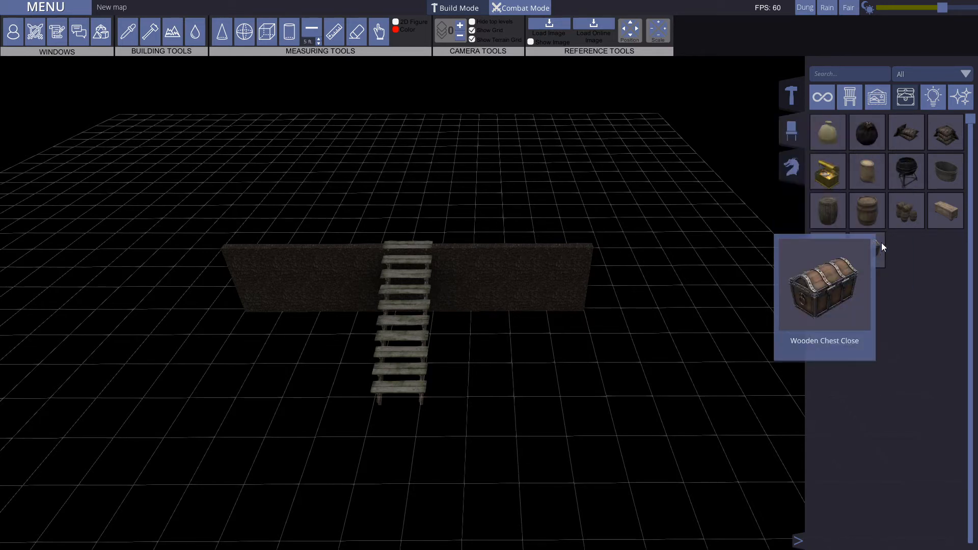
mouse_move(900, 213)
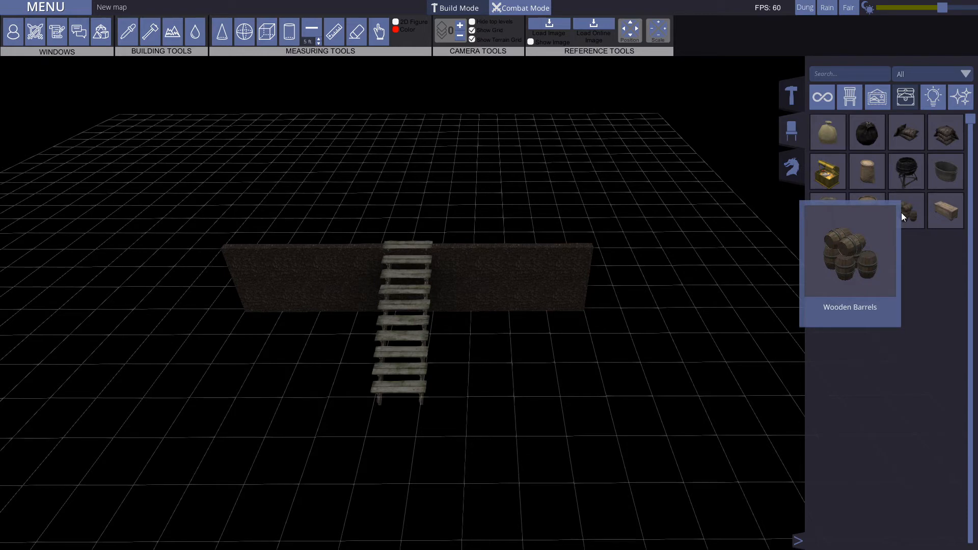
left_click_drag(901, 212, 711, 309)
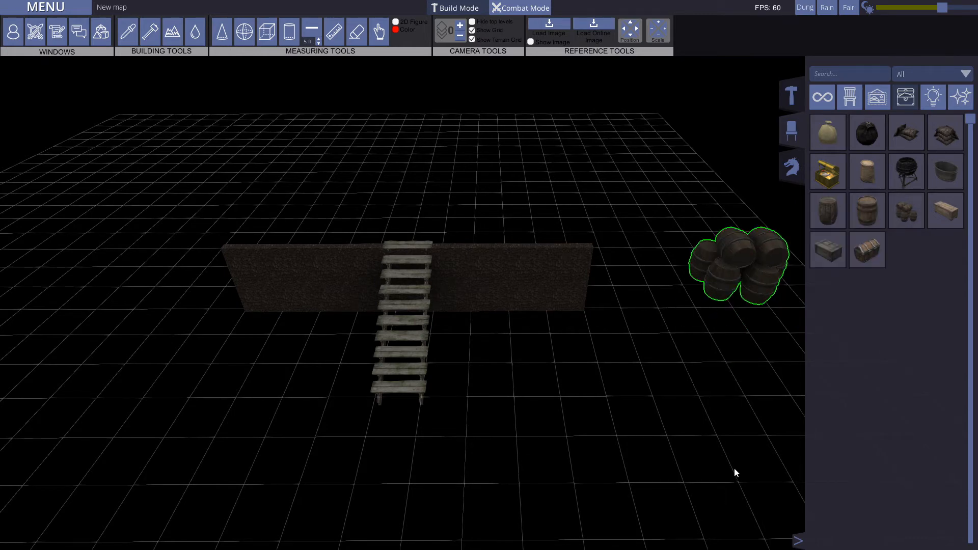
key("d")
key("w")
left_click(622, 384)
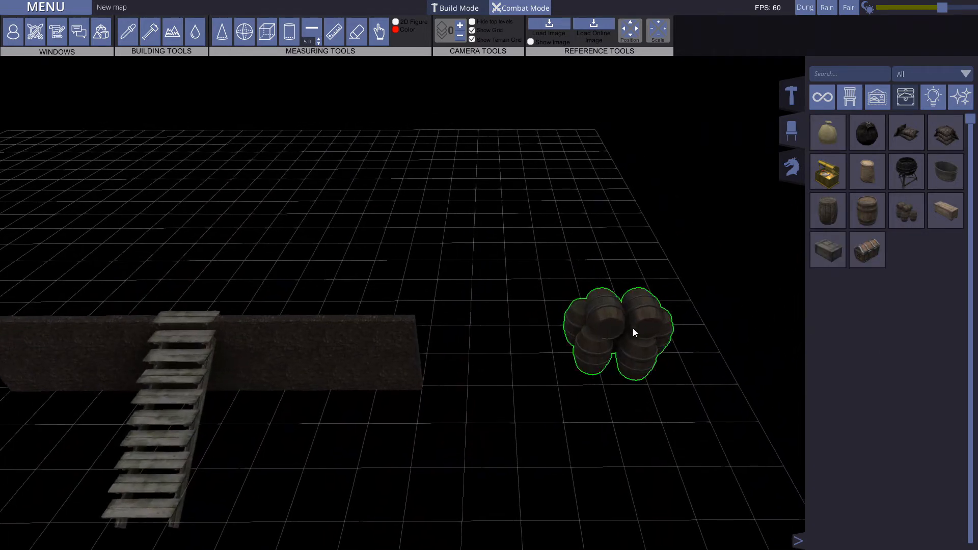
left_click(640, 465)
key("s")
middle_click_drag(652, 407, 624, 343)
key("w")
key("d")
middle_click_drag(512, 361, 575, 372)
key("a")
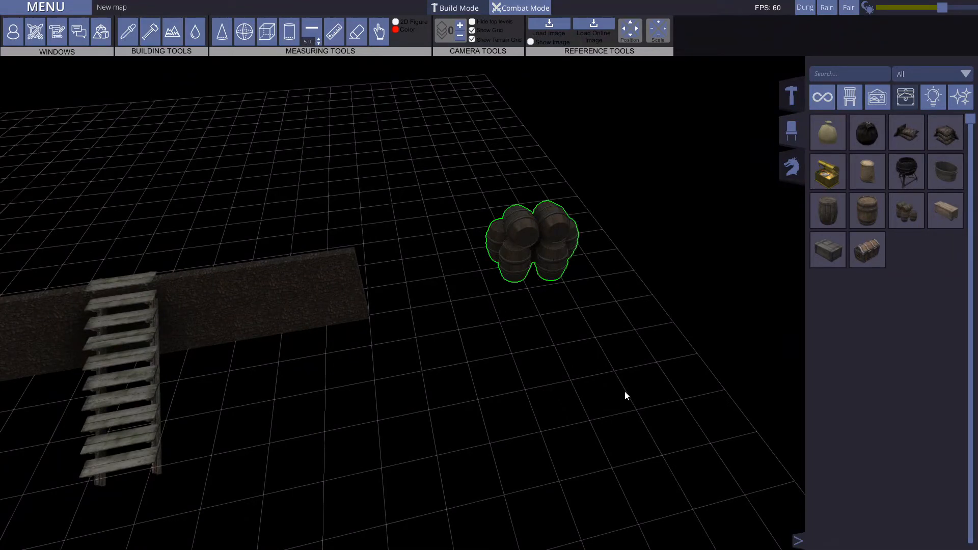
Step: Show the lighting objects and place a burning campfire in front of the barrels
left_click(932, 99)
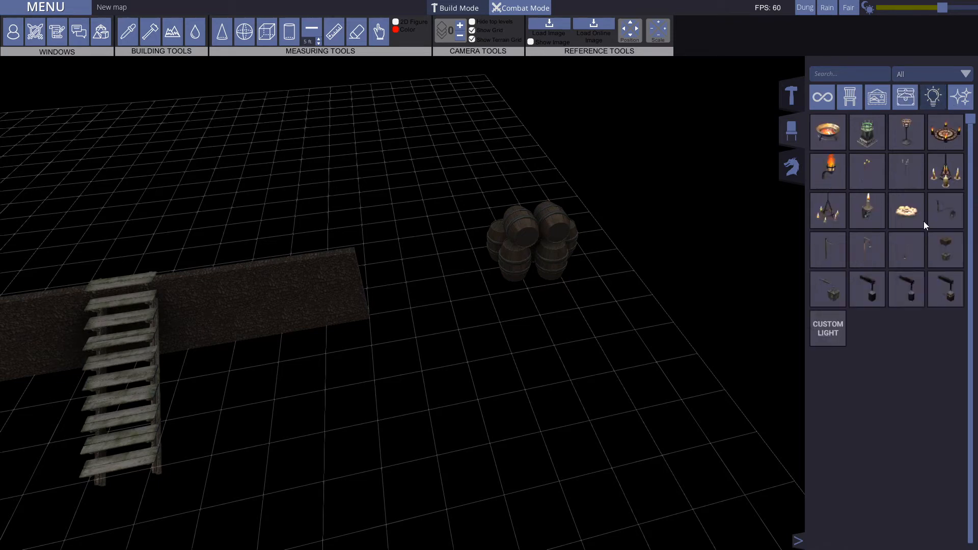
key("s")
key("a")
left_click(904, 213)
left_click(681, 274)
key("d")
key("w")
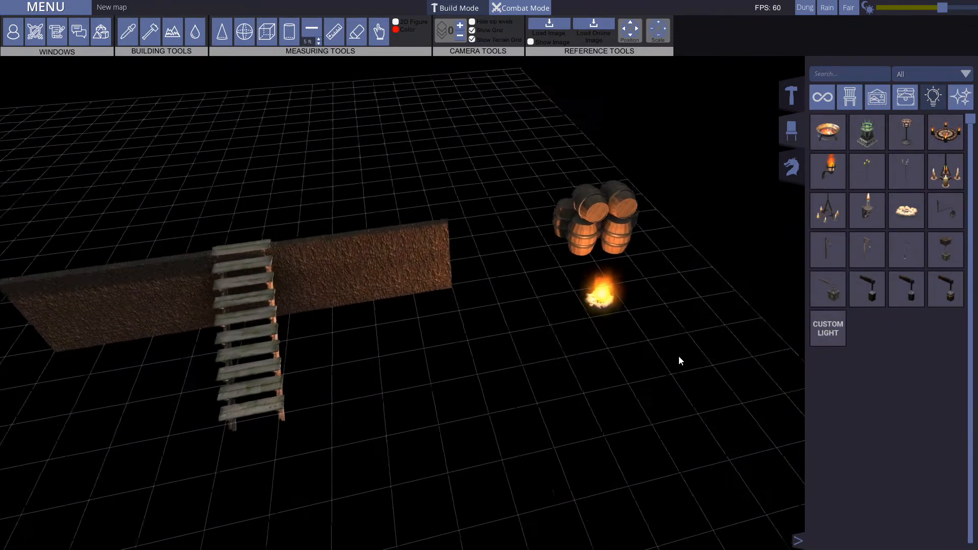
Step: Place a standing candelabra between the end of the wall and the barrels
key("s")
left_click(899, 177)
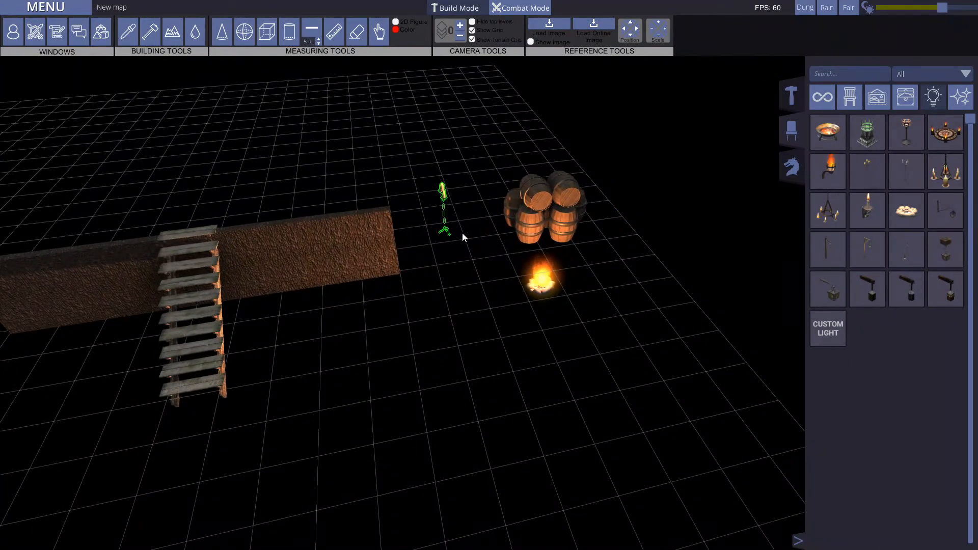
left_click(479, 234)
key("a")
Step: Examine from several sides how the campfire and candelabra light the wall, staircase and barrels
middle_click_drag(457, 302, 739, 203)
key("w")
key("d")
middle_click_drag(580, 359, 322, 358)
key("s")
left_click(342, 321)
middle_click_drag(341, 321, 536, 357)
key("s")
key("a")
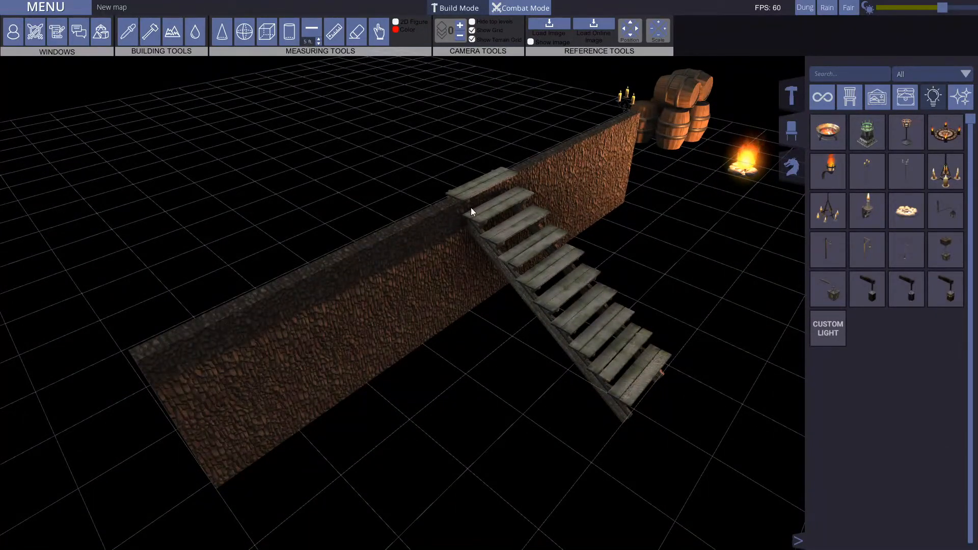
key("d")
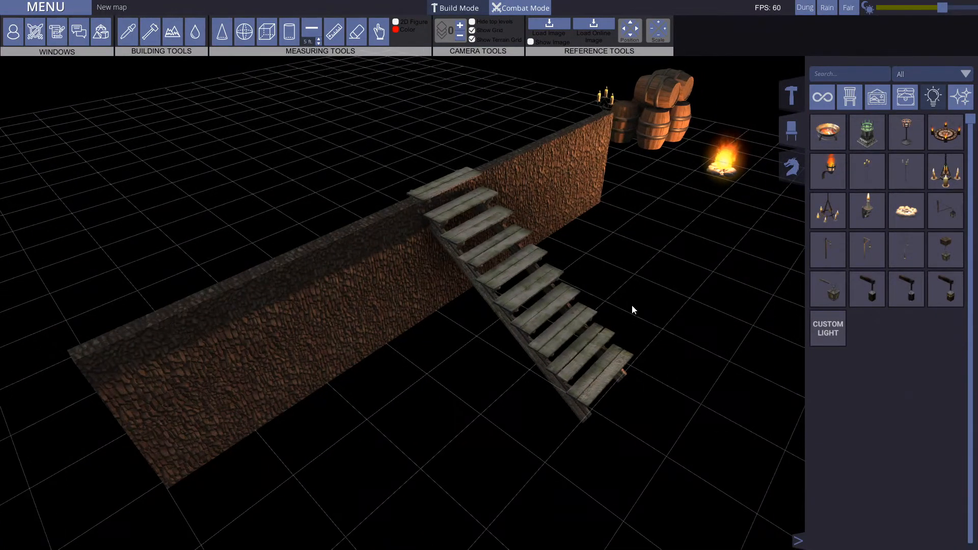
key("d")
middle_click_drag(622, 261, 512, 268)
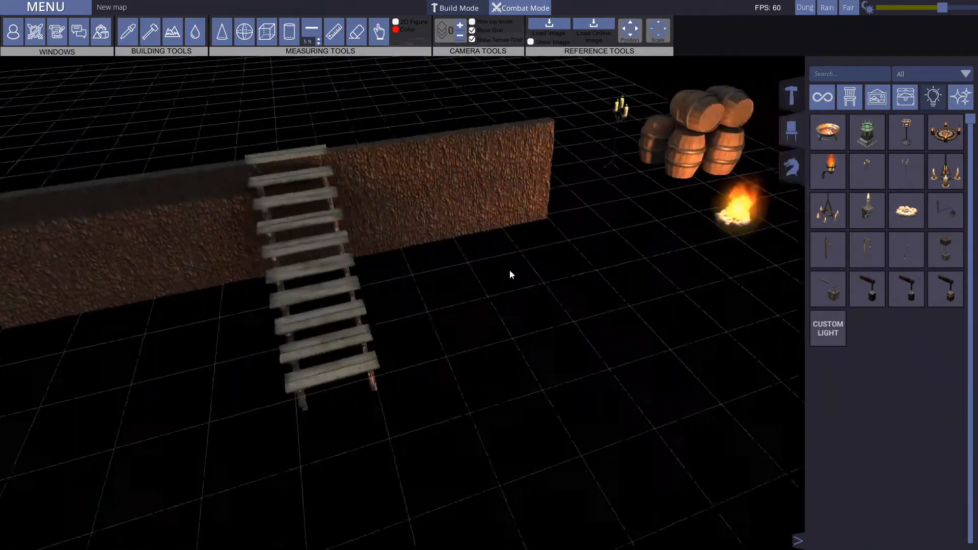
Step: Move the campfire out in front of the staircase and examine the stair shadows on the wall
key("a")
key("s")
left_click_drag(710, 165, 524, 304)
key("w")
key("a")
middle_click_drag(354, 371, 406, 347)
key("a")
key("s")
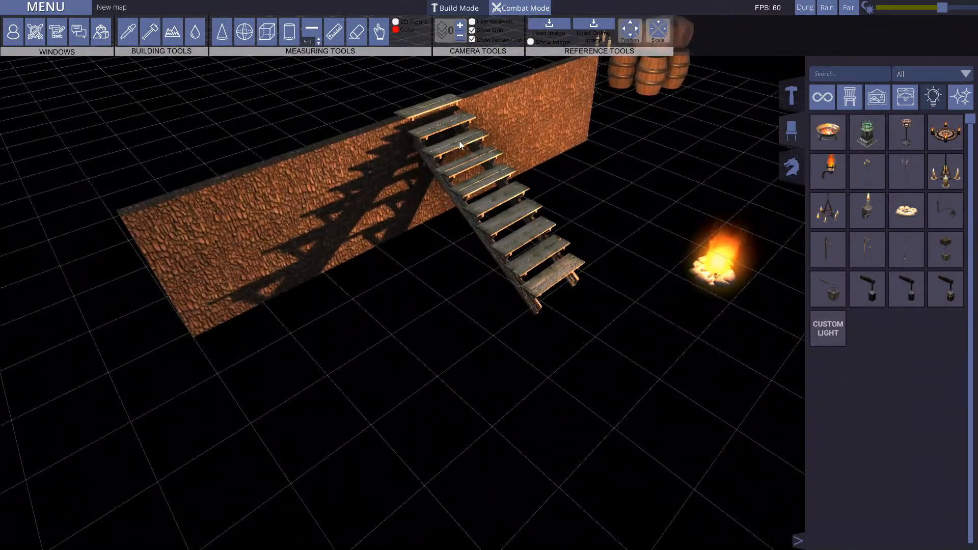
Step: Move the campfire back toward the barrels
key("d")
key("d")
key("w")
key("s")
key("w")
left_click_drag(330, 478, 537, 156)
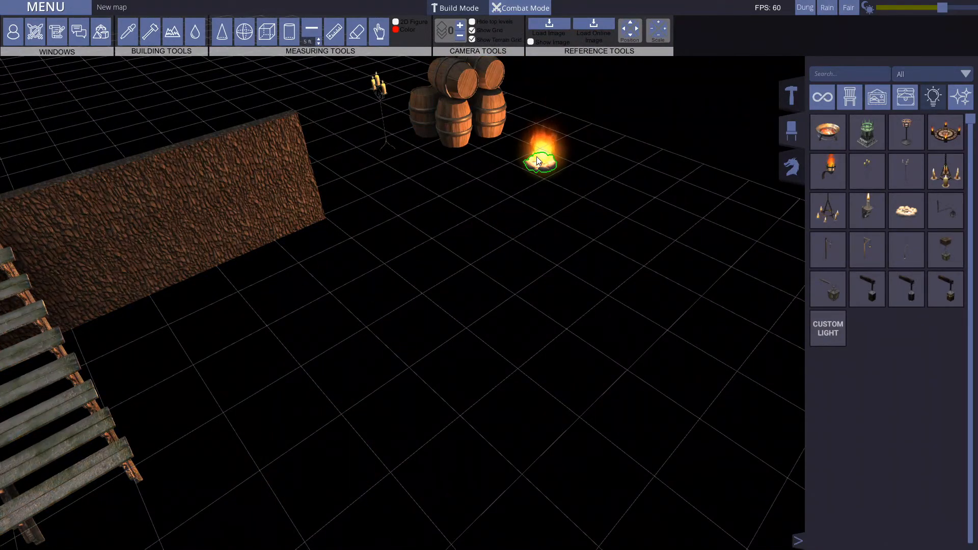
Step: Delete the campfire and the standing candelabra from the map
key("Delete")
key("s")
right_click_drag(572, 234, 517, 142)
key("w")
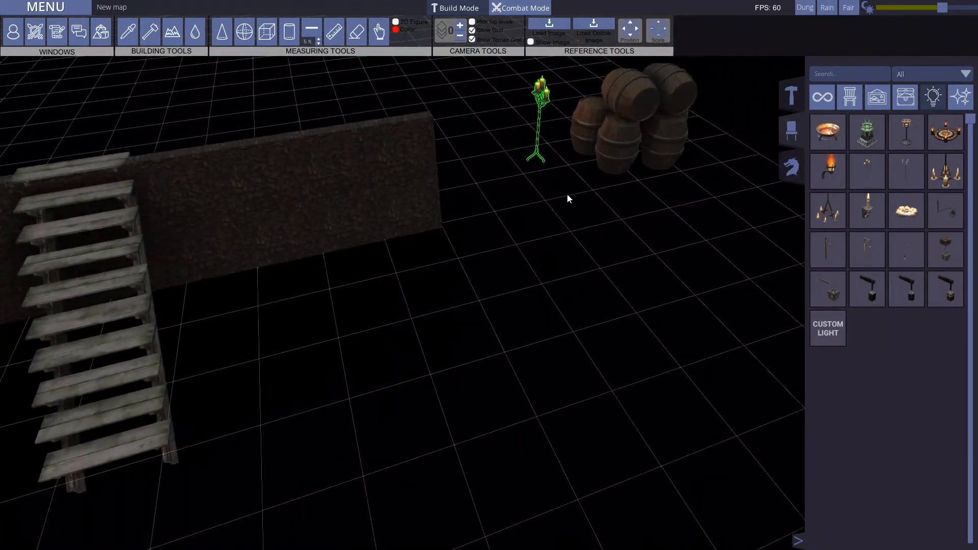
key("Delete")
right_click_drag(616, 273, 755, 133)
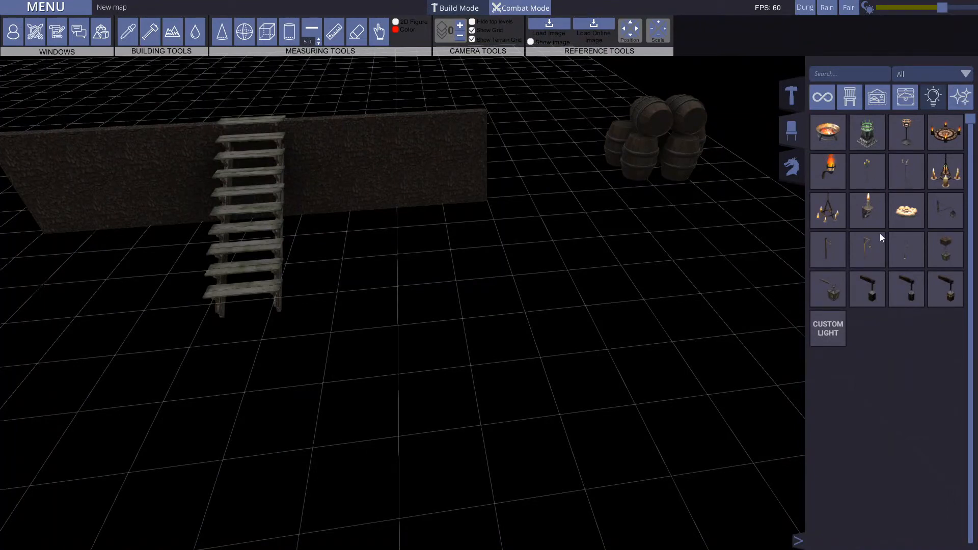
Step: Show the special effects category and preview the yellow flames near the foot of the staircase, then discard them
mouse_move(852, 245)
left_click(961, 101)
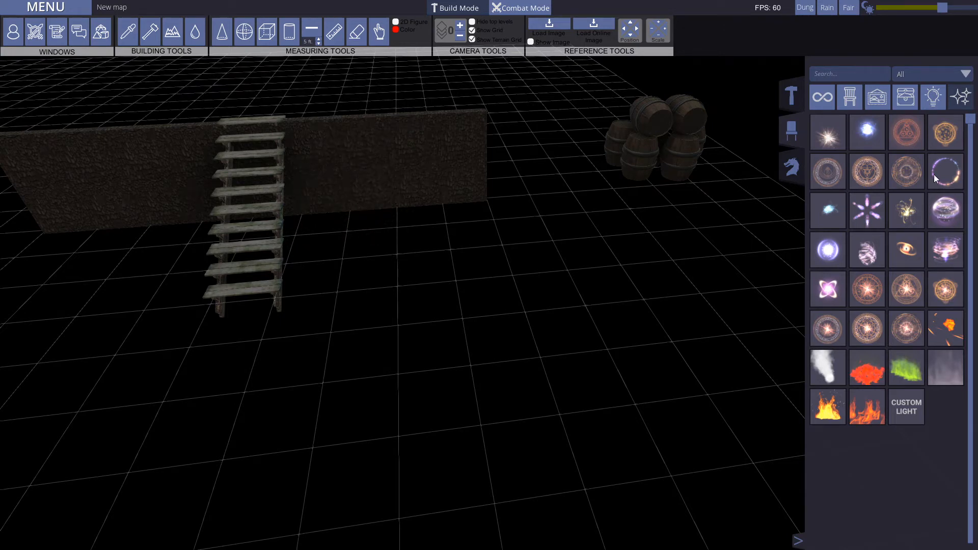
left_click(867, 371)
left_click(826, 407)
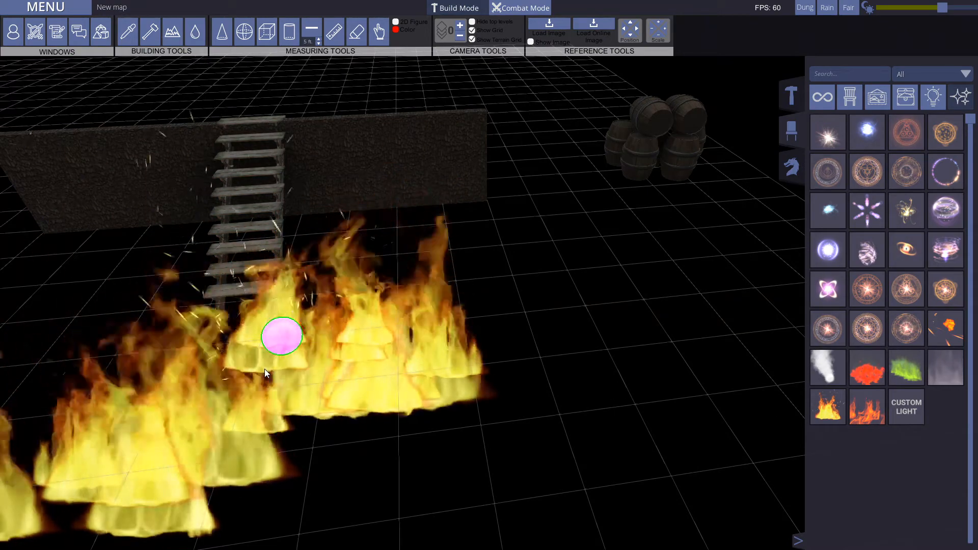
right_click(262, 369)
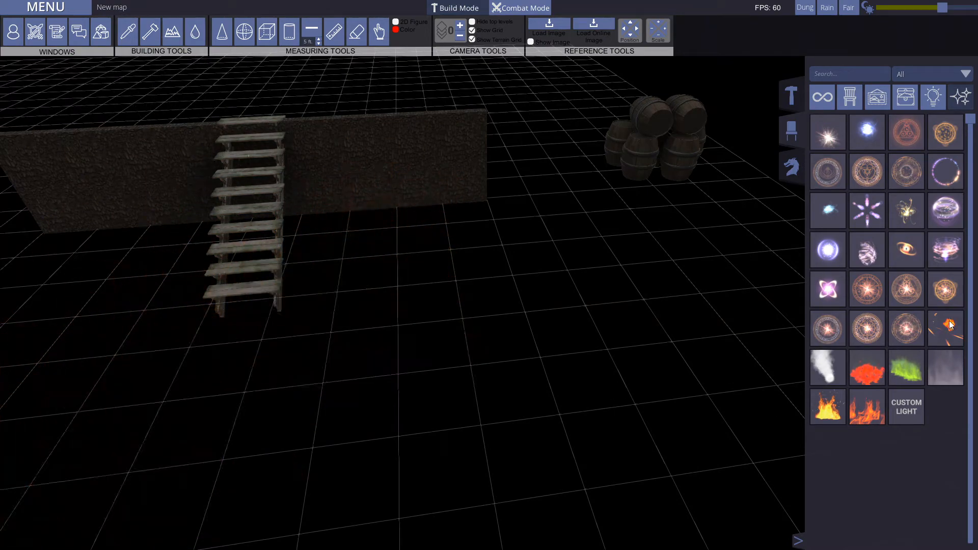
Step: Preview a magic circle, a purple starburst and a glowing spark effect near the staircase and wall, discarding each one
right_click(351, 309)
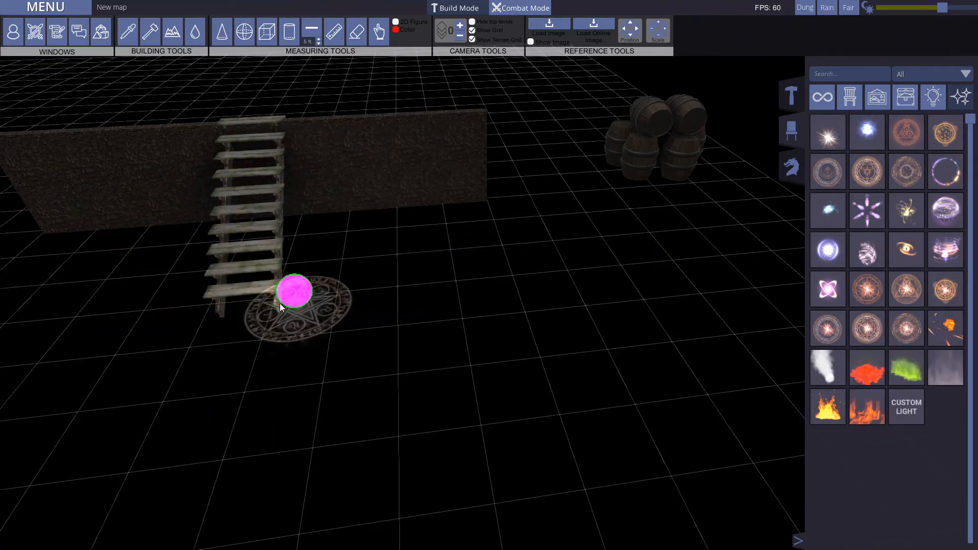
right_click(584, 310)
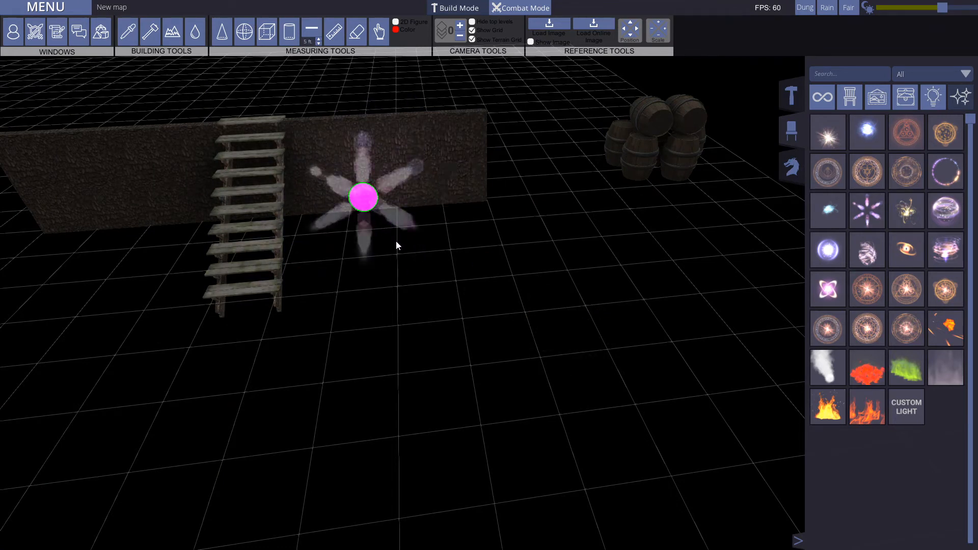
right_click(400, 237)
left_click(910, 212)
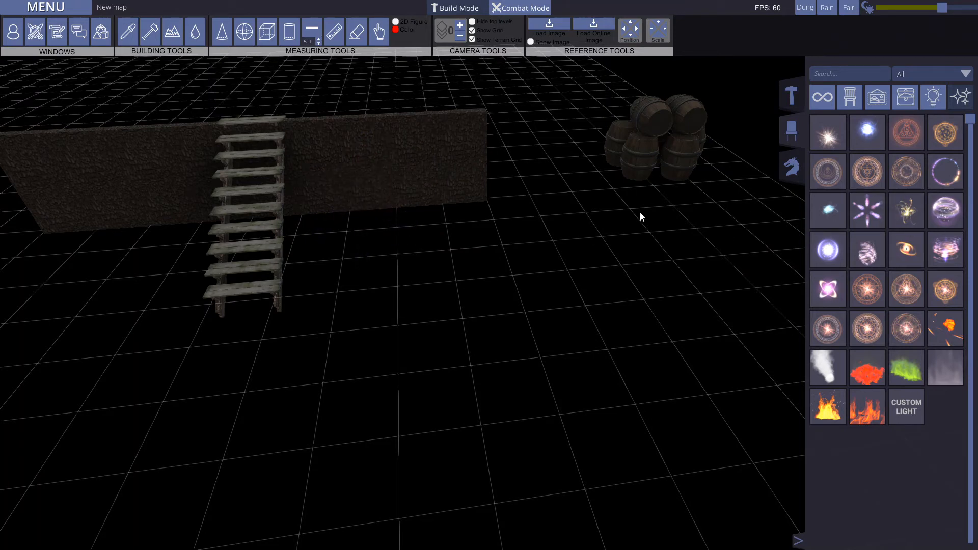
right_click(388, 227)
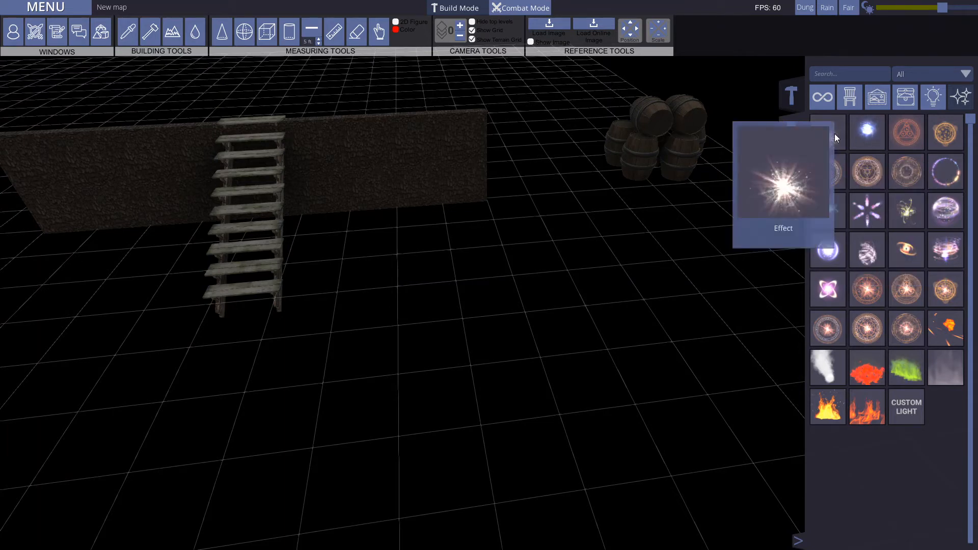
Step: Open the creature library and browse its miniatures as far as the winged monsters
left_click(792, 168)
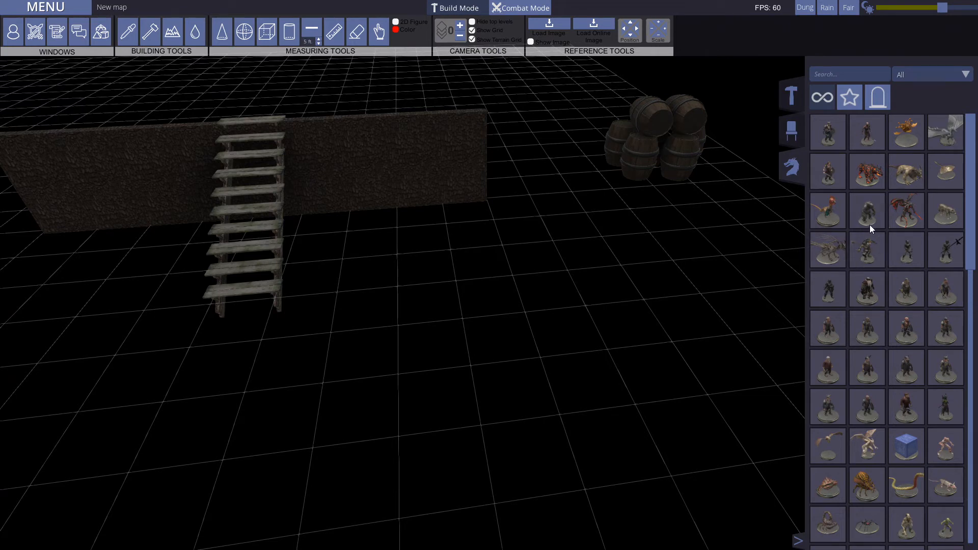
mouse_move(870, 178)
scroll(952, 194, "down", 3)
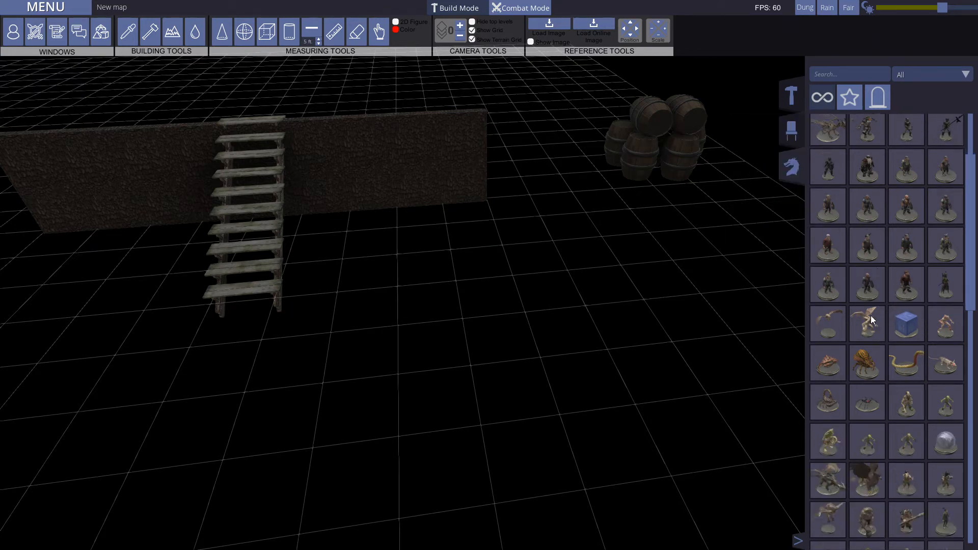
Step: Place a horned, winged creature miniature in front of the barrels and inspect it up close
left_click(528, 284)
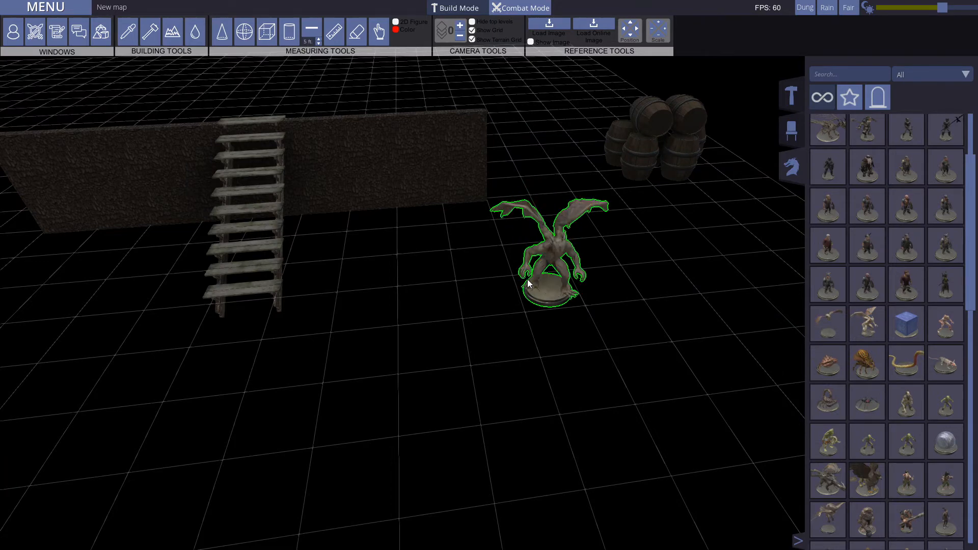
left_click(625, 339)
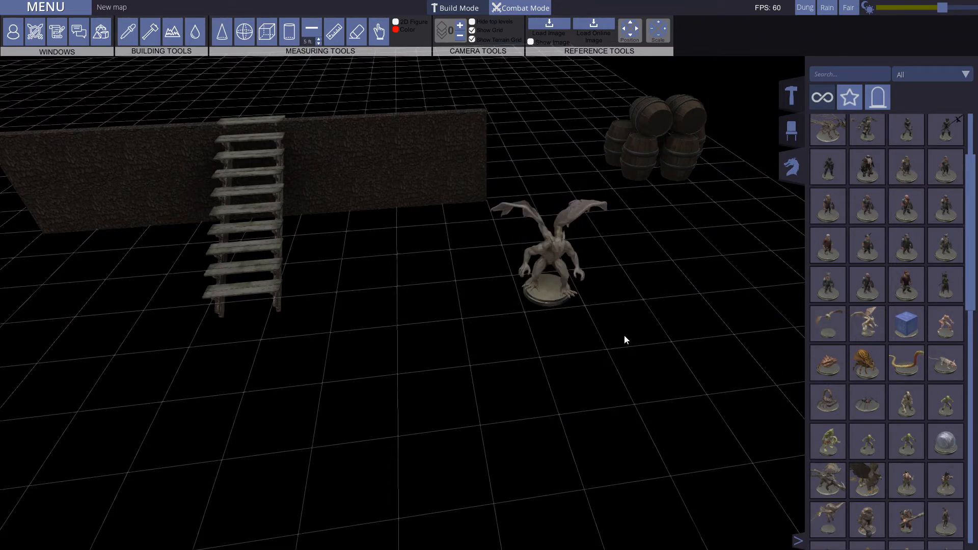
scroll(625, 334, "up", 5)
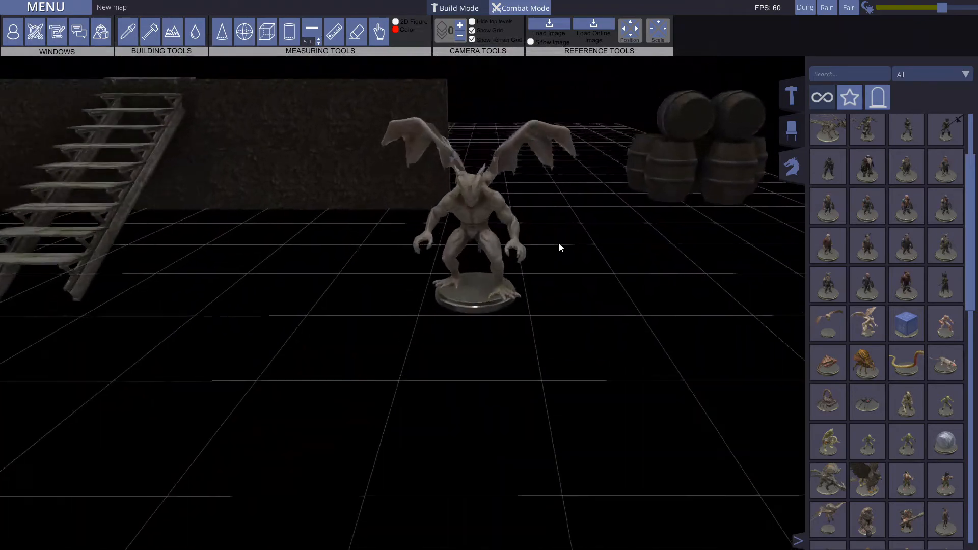
middle_click_drag(559, 244, 564, 275)
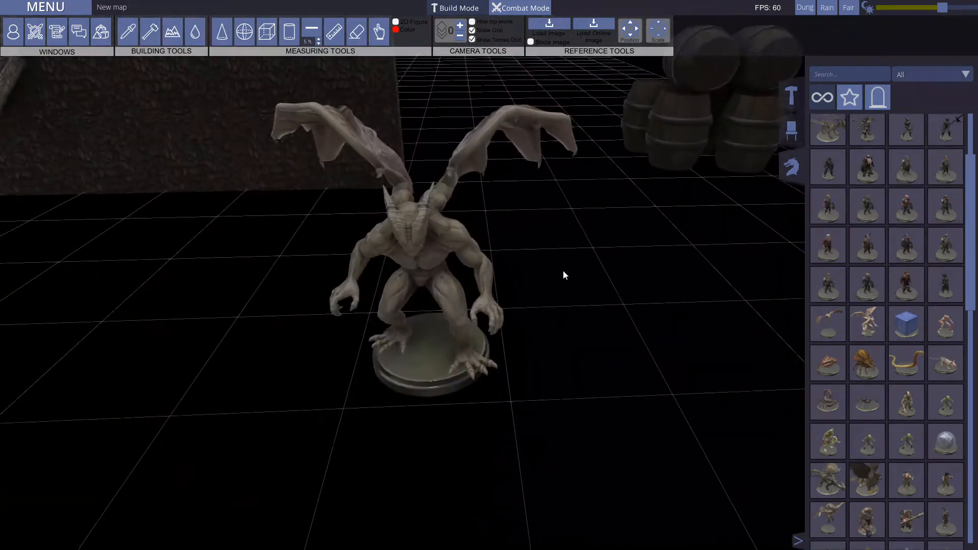
Step: Delete the horned, winged creature miniature from the map
scroll(563, 275, "down", 3)
left_click(453, 295)
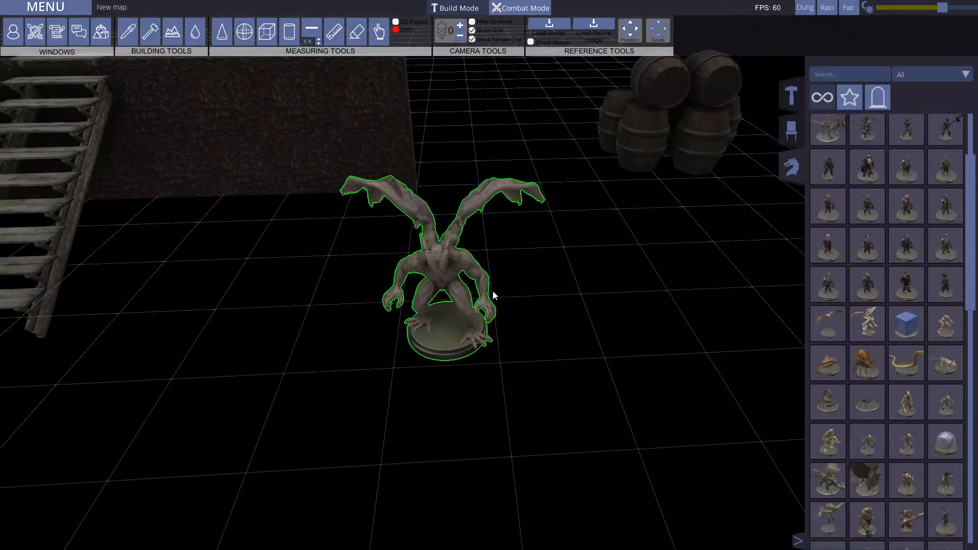
key("Delete")
Step: Place the large griffon-like miniature on the open grid and inspect it from different angles
scroll(866, 339, "down", 3)
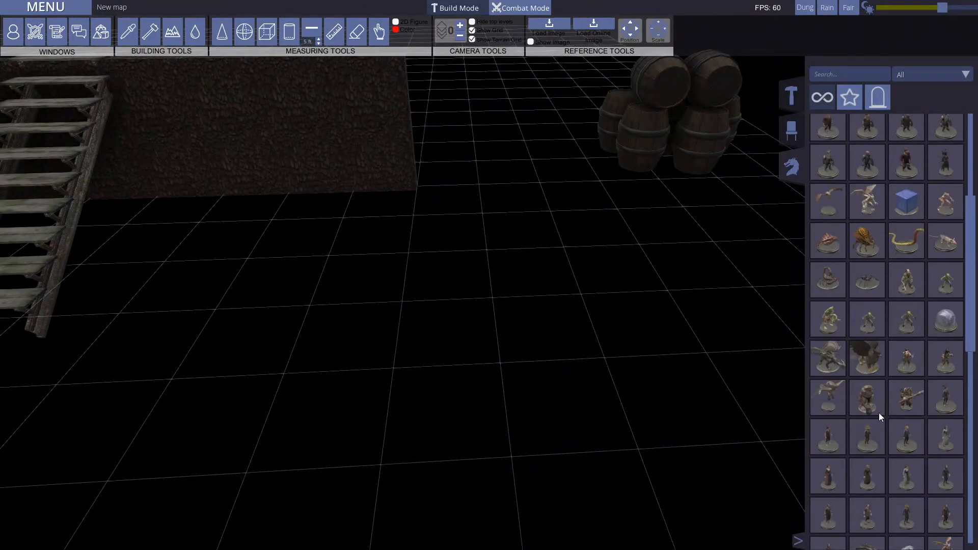
left_click(401, 289)
left_click(617, 314)
middle_click_drag(616, 273, 442, 191)
scroll(289, 194, "down", 5)
middle_click_drag(290, 194, 431, 347)
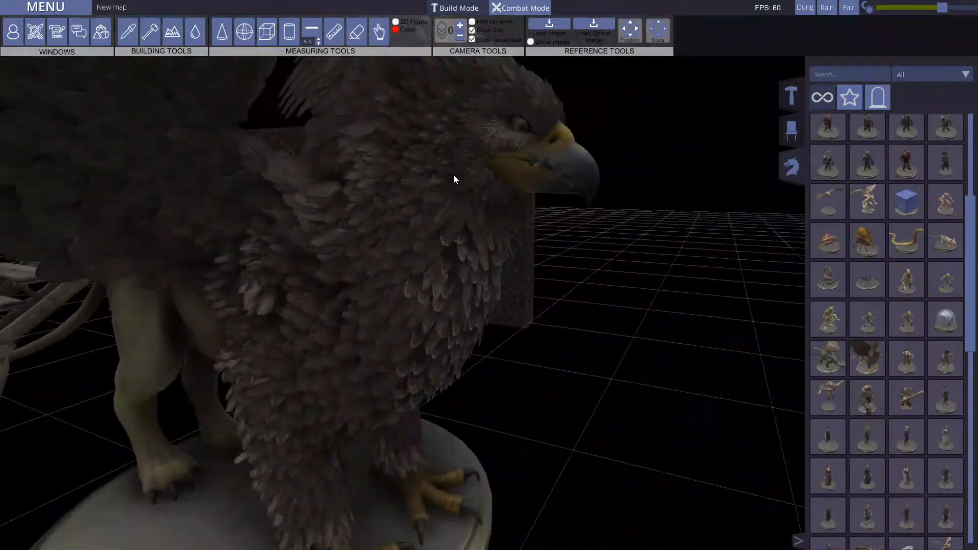
Step: Delete the griffon-like miniature from the map
scroll(453, 175, "down", 3)
scroll(418, 288, "down", 3)
left_click(417, 289)
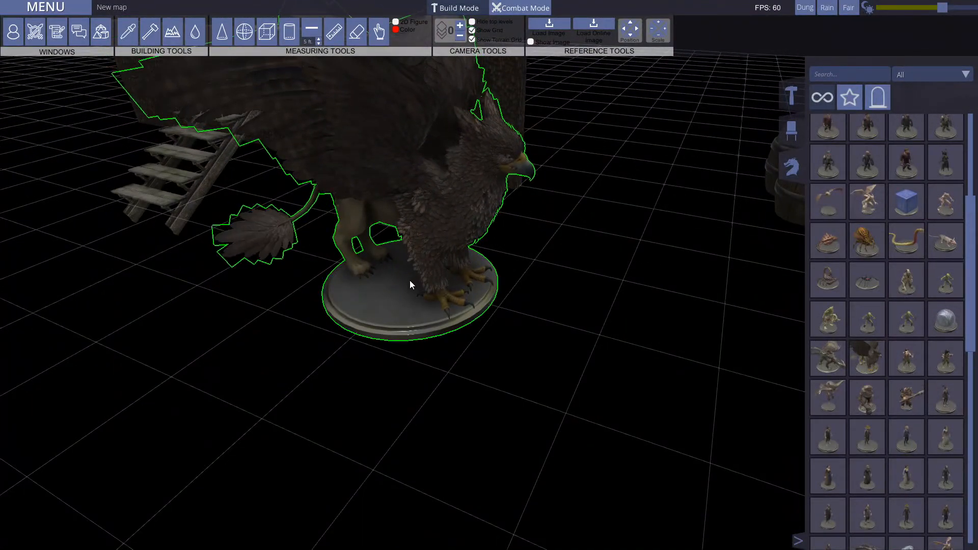
key("Delete")
Step: Browse the remaining creature miniatures down to the farm animals and open the list of creature types
scroll(859, 310, "down", 10)
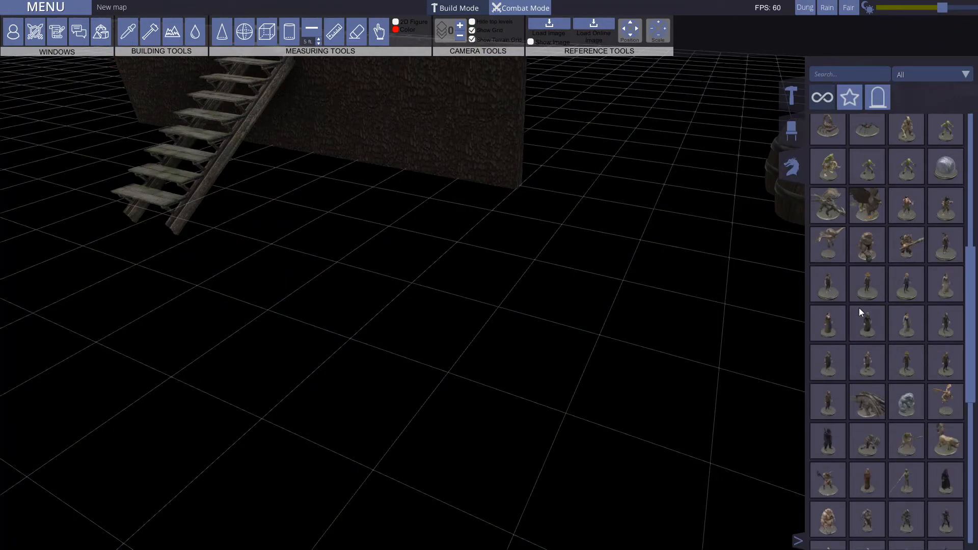
scroll(884, 369, "down", 5)
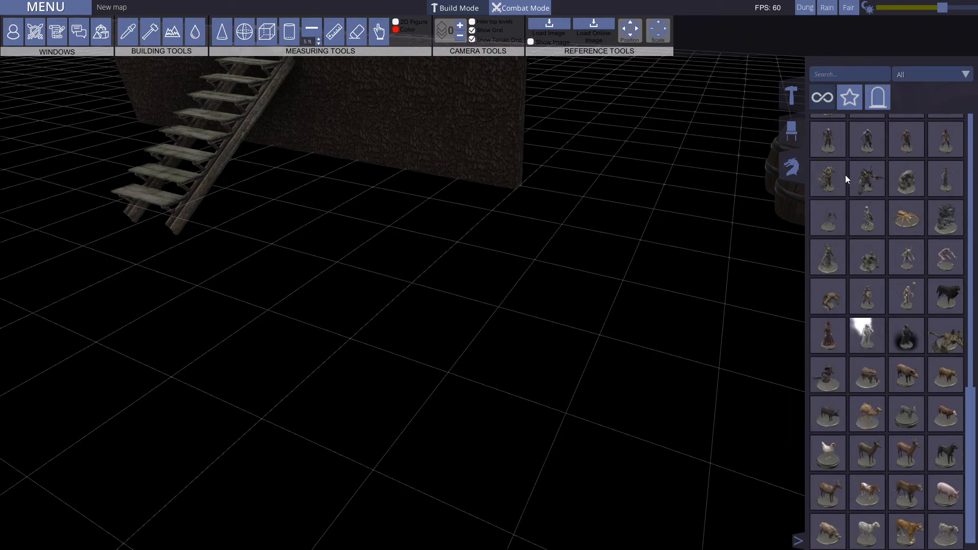
key("s")
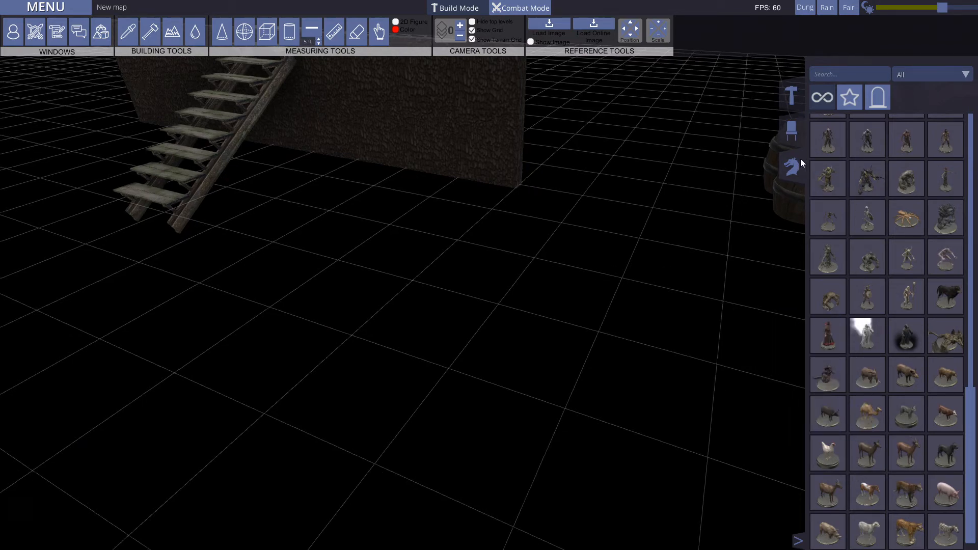
key("w")
middle_click_drag(624, 243, 628, 131)
key("s")
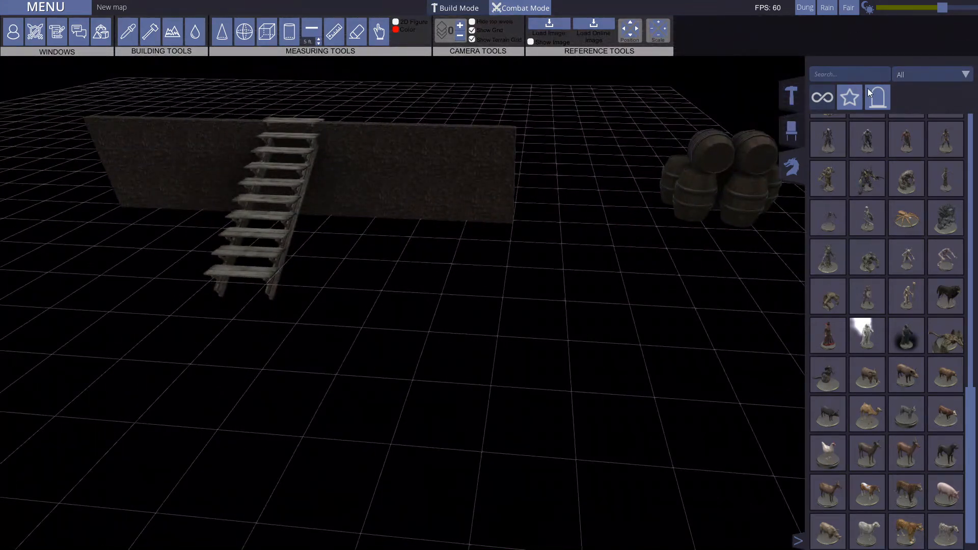
left_click(914, 75)
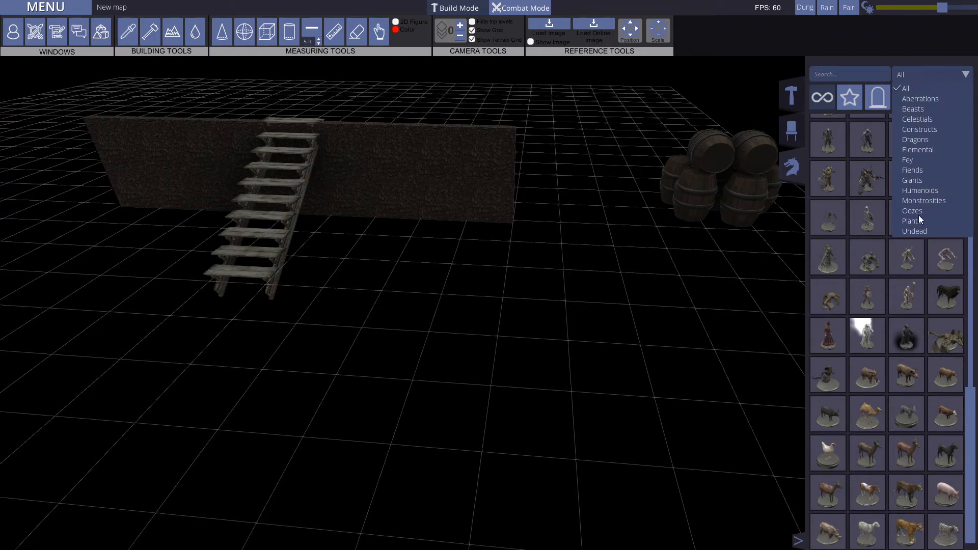
Step: Place the glowing, hooded robed miniature on the open grid and try freely rotating it
left_click(915, 71)
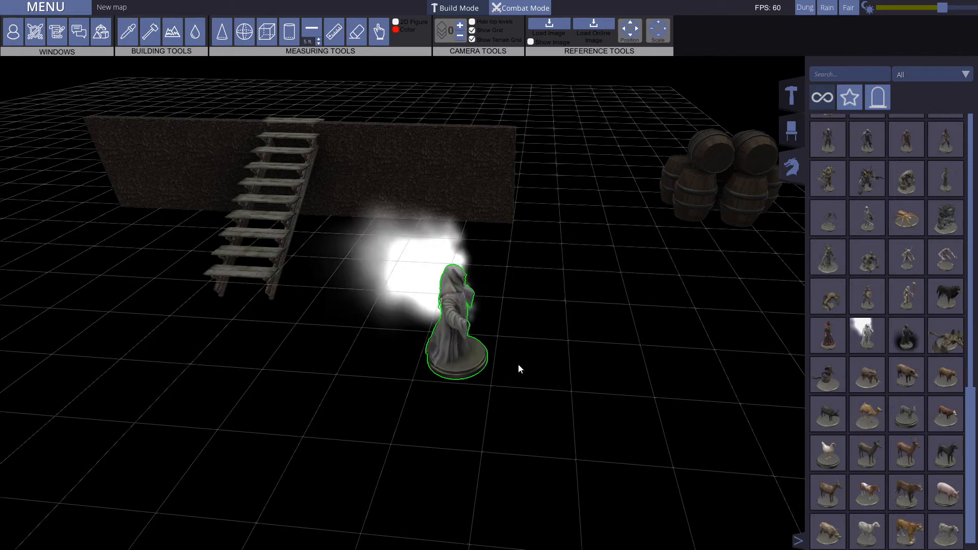
left_click(451, 340)
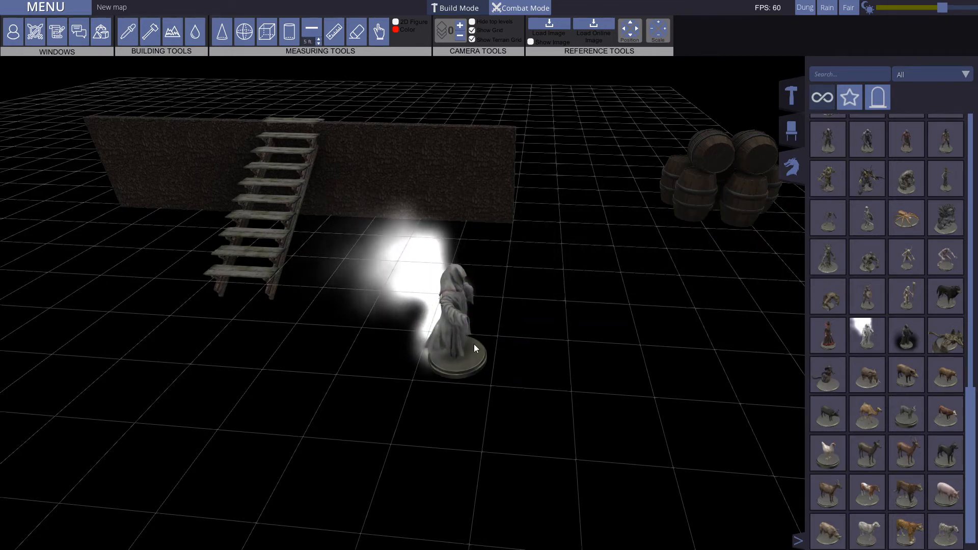
right_click(448, 326)
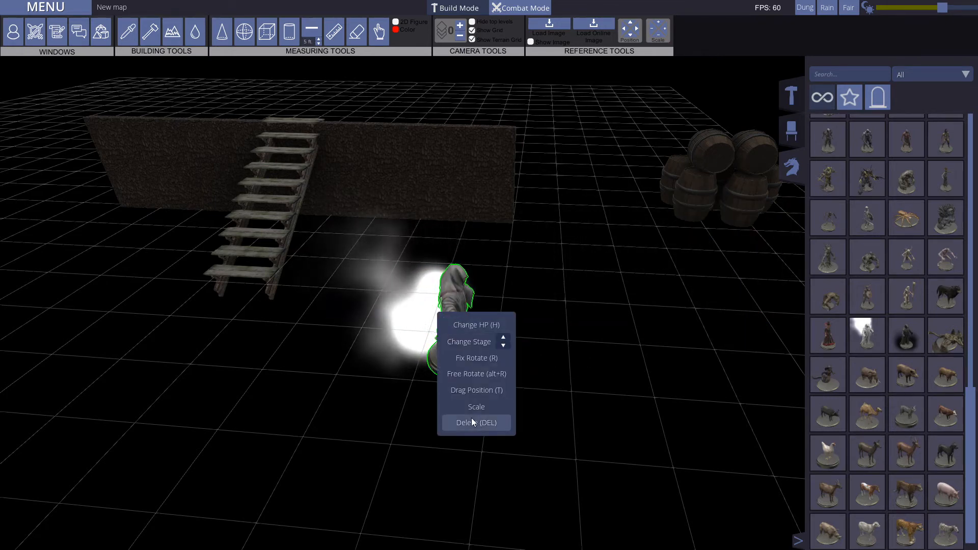
right_click(454, 344)
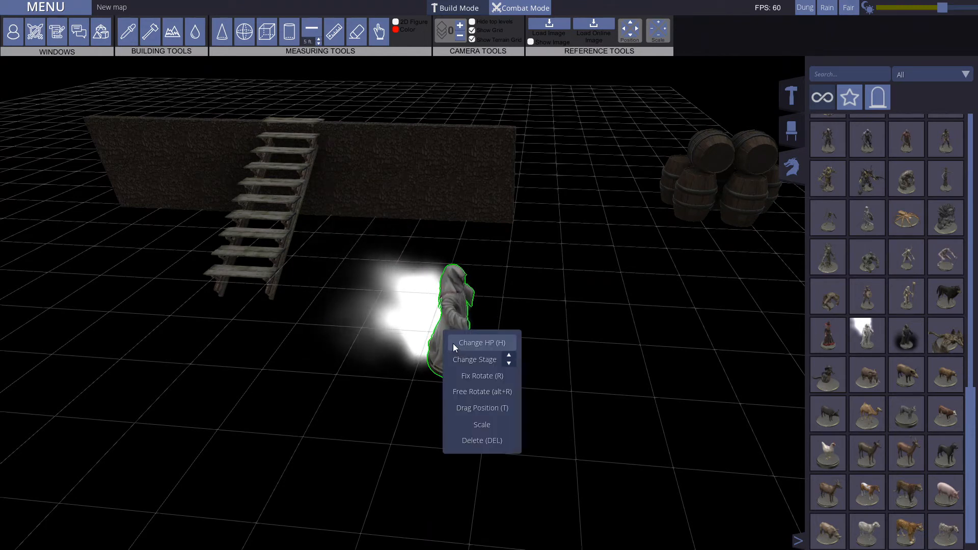
left_click(483, 390)
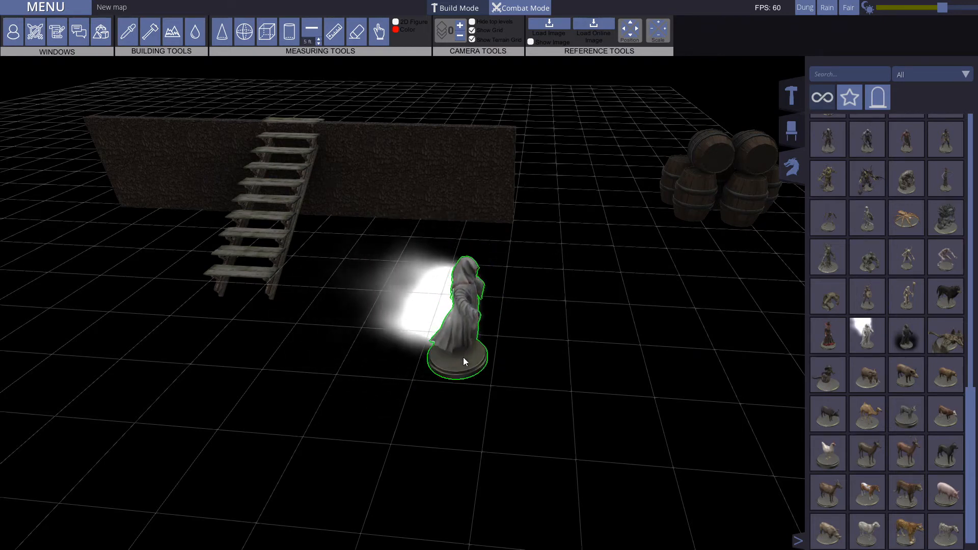
Step: Inspect the glowing robed miniature from different angles and delete it from the map
left_click_drag(489, 355, 590, 368)
middle_click_drag(589, 368, 365, 371)
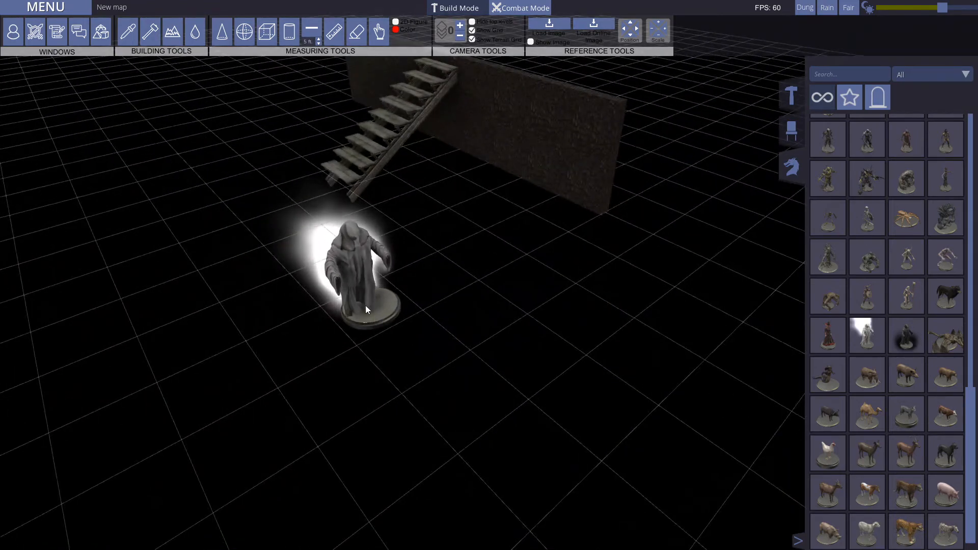
middle_click_drag(446, 363, 640, 294)
key("s")
left_click(381, 322)
key("Delete")
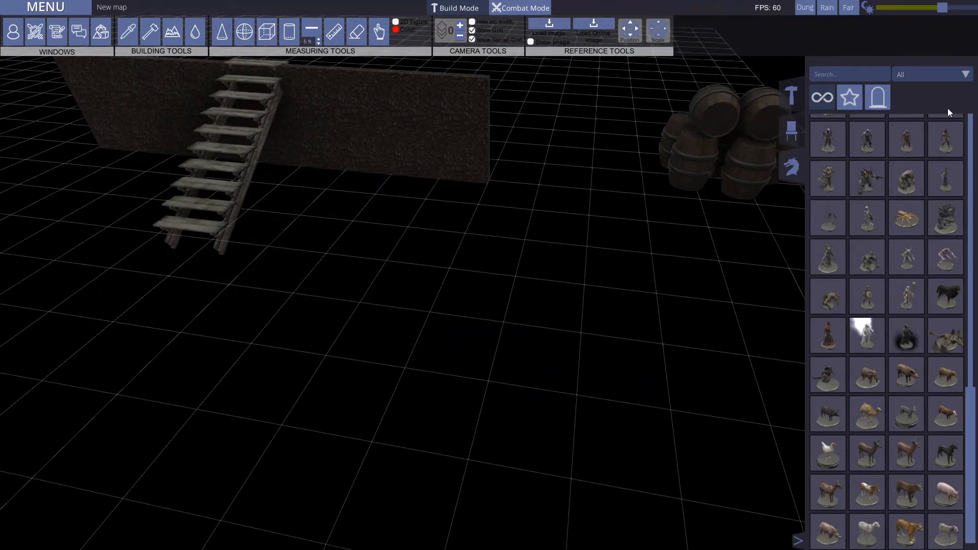
Step: Display the paper miniatures and place the Armanite paper miniature on the grid near the wall
left_click(876, 98)
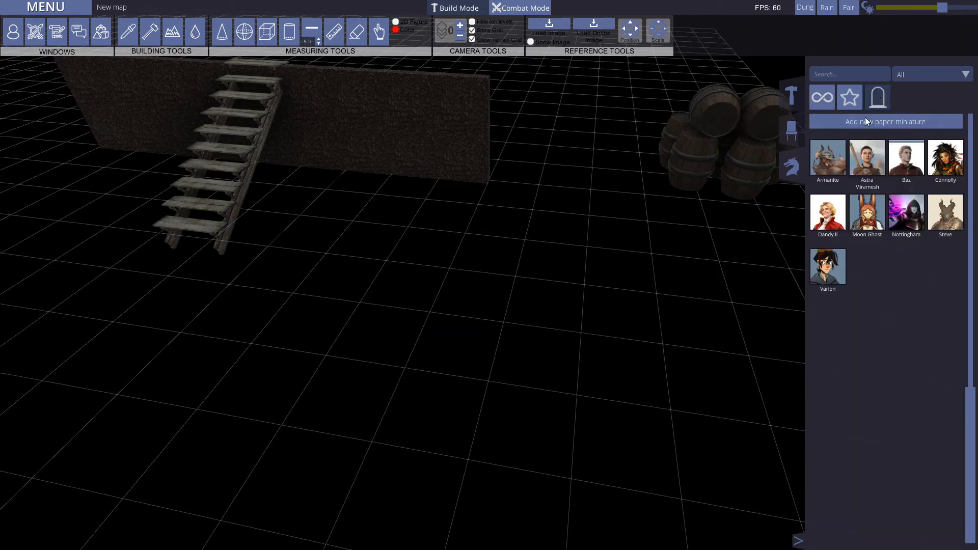
left_click_drag(830, 149, 437, 296)
scroll(433, 296, "down", 1)
middle_click_drag(431, 334, 519, 304)
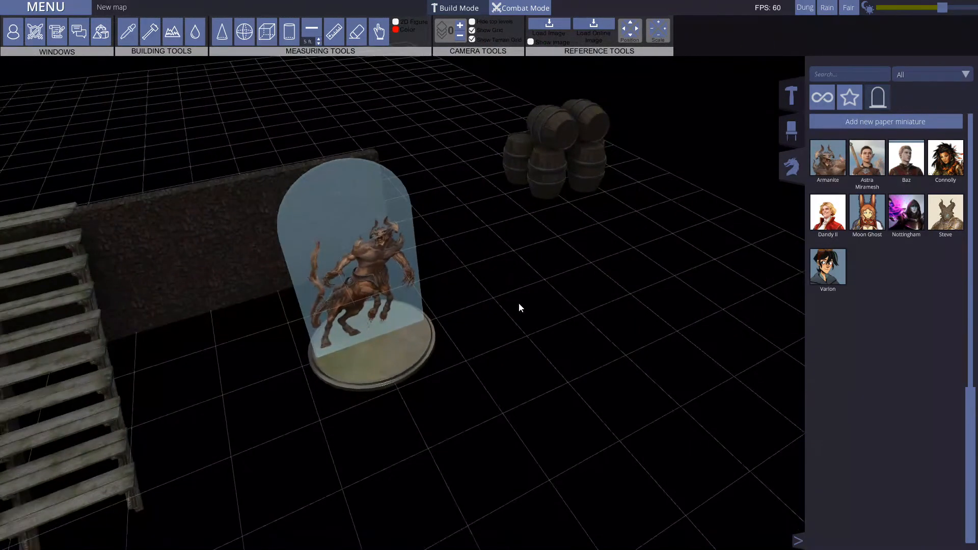
key("a")
key("s")
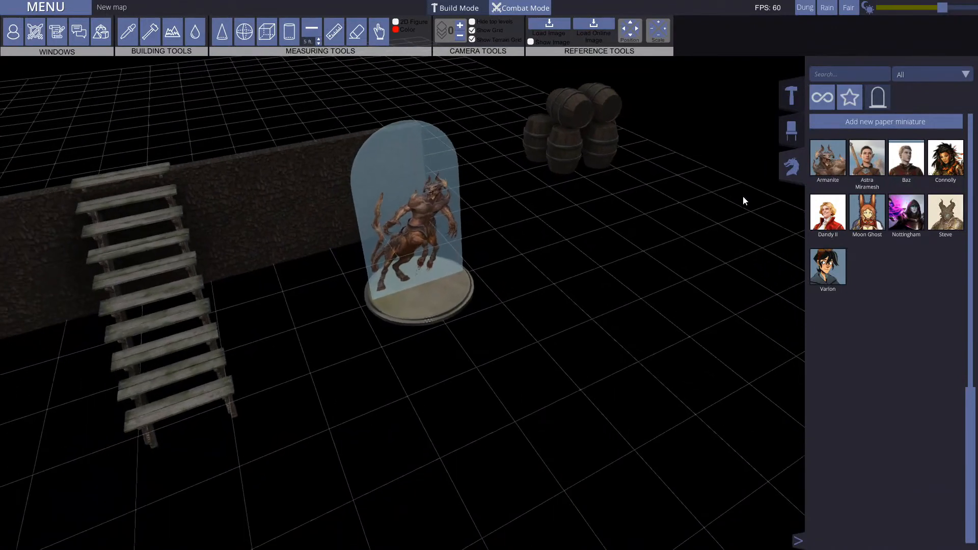
Step: Place the Dandy II paper miniature on the grid beside the Armanite one
key("d")
left_click_drag(828, 220, 462, 299)
middle_click_drag(630, 341, 564, 300)
key("w")
key("s")
key("s")
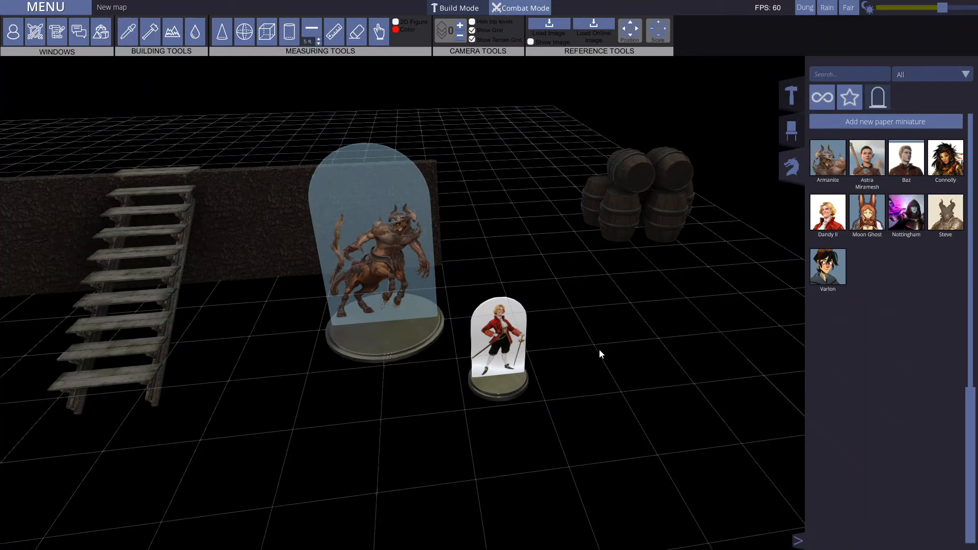
Step: Place a horned, shield-bearing creature miniature beside the paper ones for comparison and delete it again
left_click(822, 100)
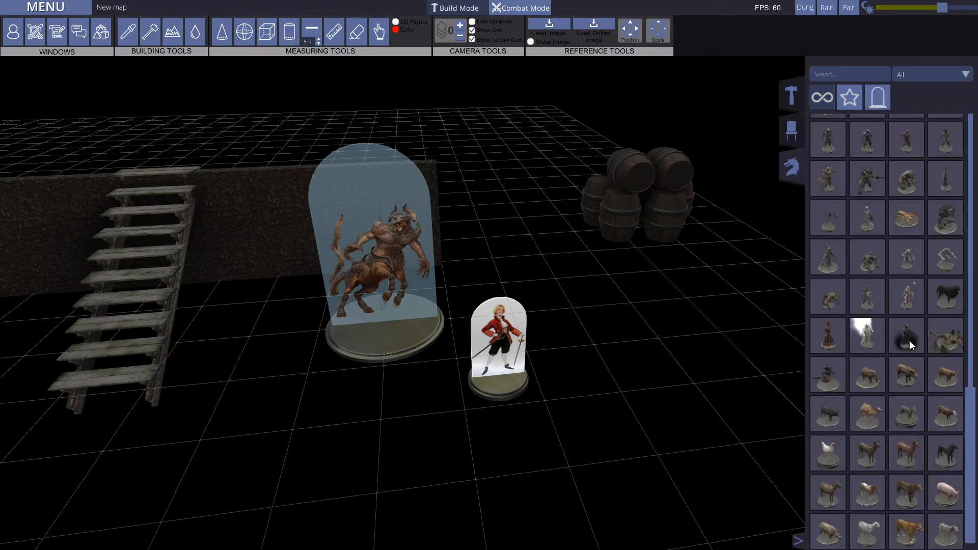
left_click_drag(872, 285, 613, 369)
middle_click_drag(699, 426, 577, 402)
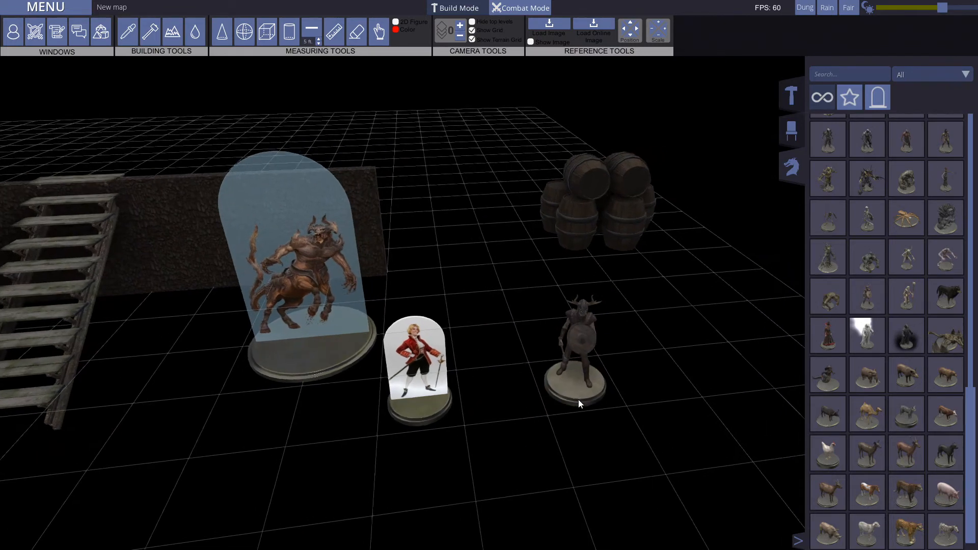
key("Delete")
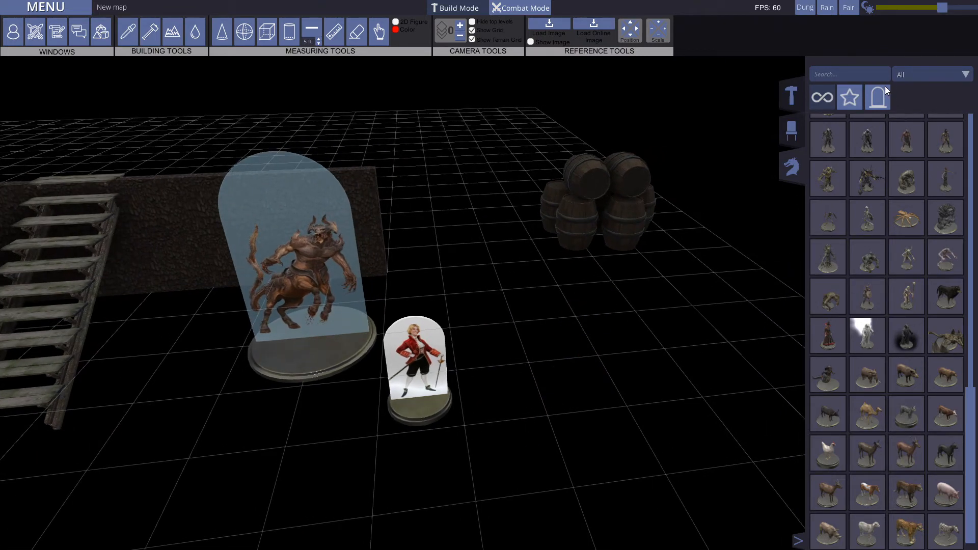
Step: Start a custom paper miniature and try its name field, image scale and the avatar frame around the figure's head
left_click(884, 92)
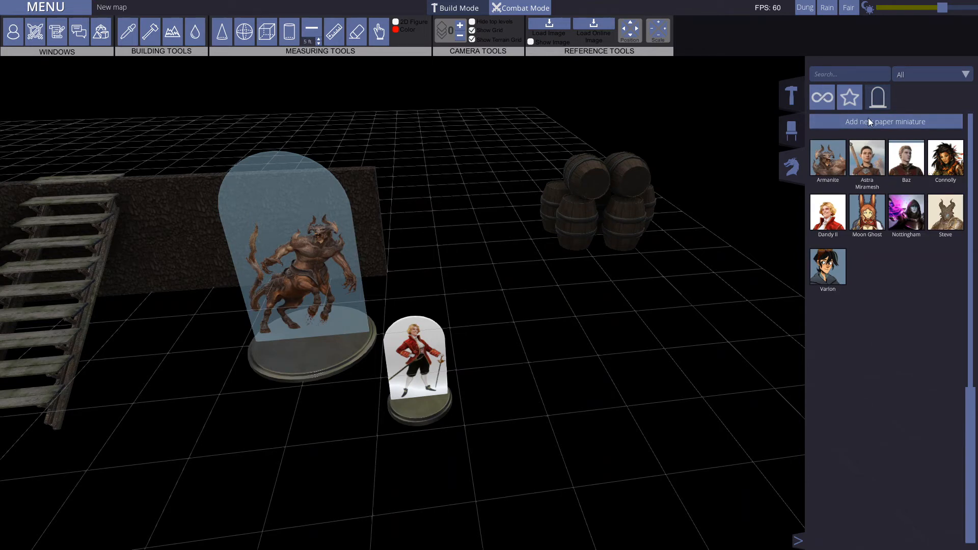
left_click(868, 121)
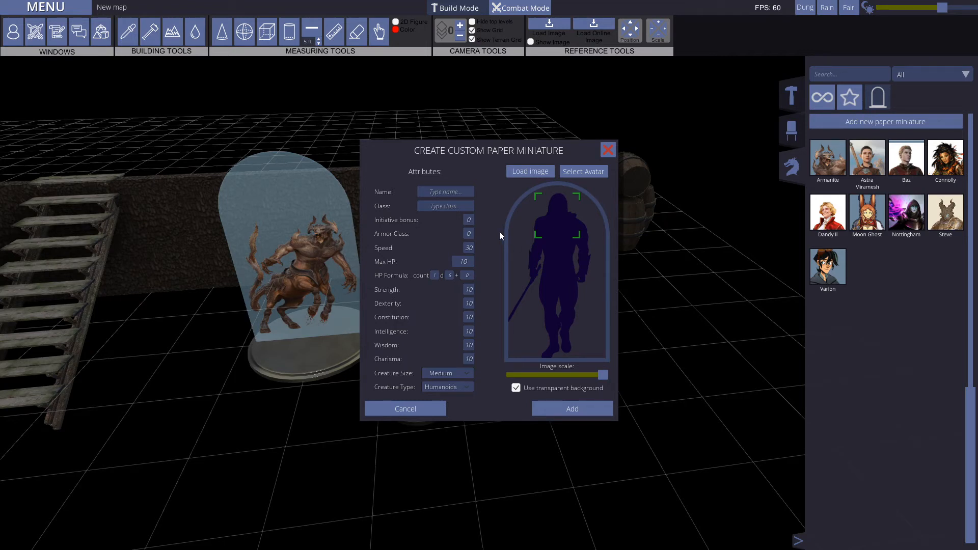
left_click(452, 190)
mouse_move(603, 376)
left_mouse_down()
mouse_move(569, 376)
mouse_move(605, 375)
left_mouse_up()
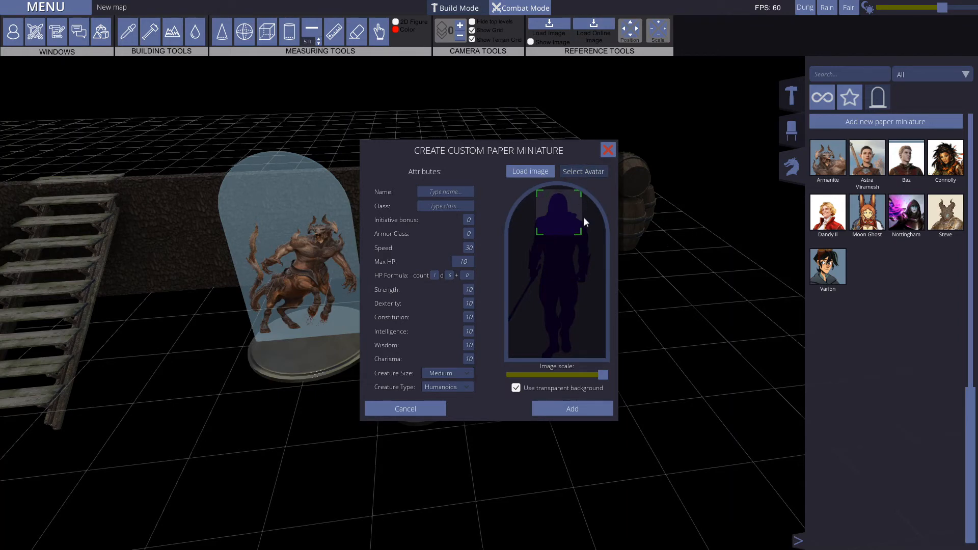
mouse_move(566, 203)
left_mouse_down()
mouse_move(567, 248)
mouse_move(561, 207)
left_mouse_up()
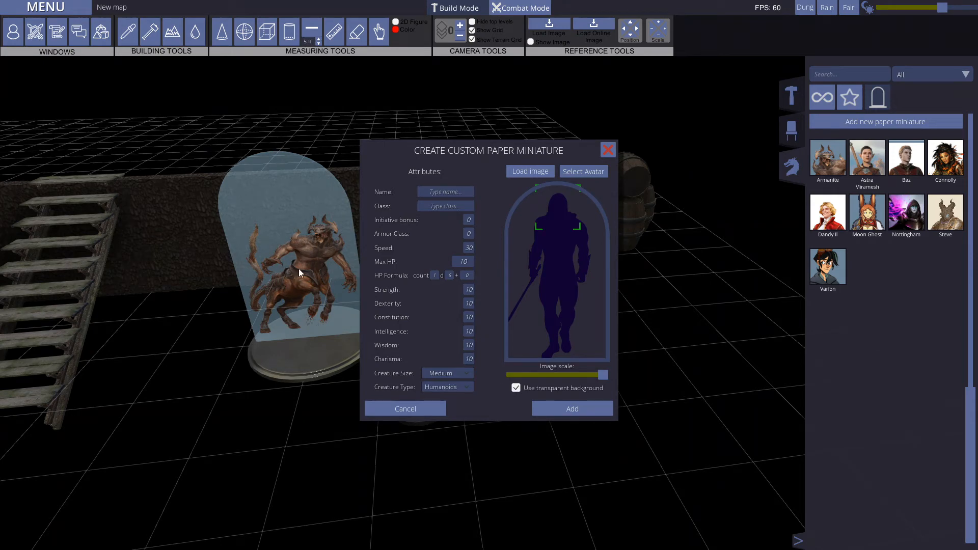
Step: Compare the backgrounds of the Armanite and Dandy II paper miniatures from several angles and discard the custom miniature form
key("d")
key("a")
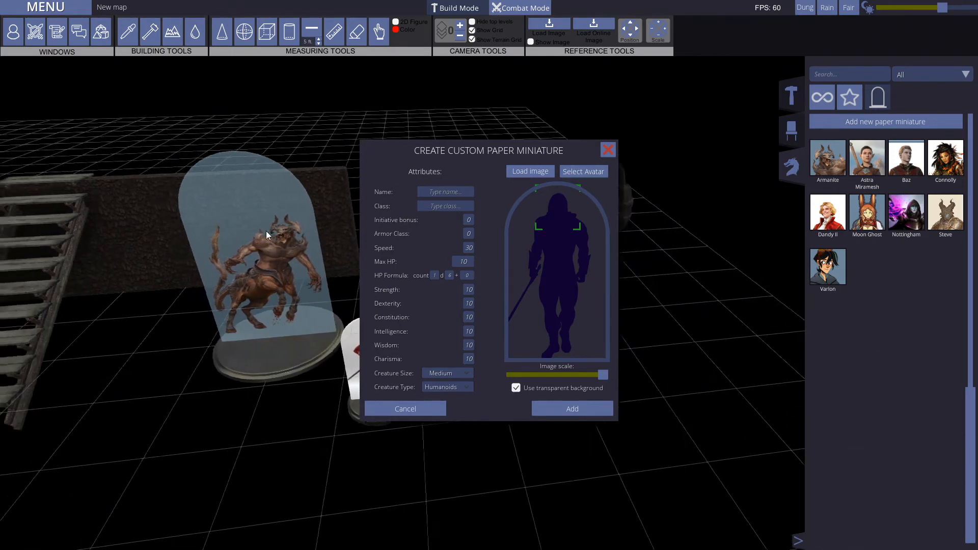
key("d")
key("a")
key("d")
scroll(230, 231, "up", 4)
middle_click_drag(229, 231, 182, 216)
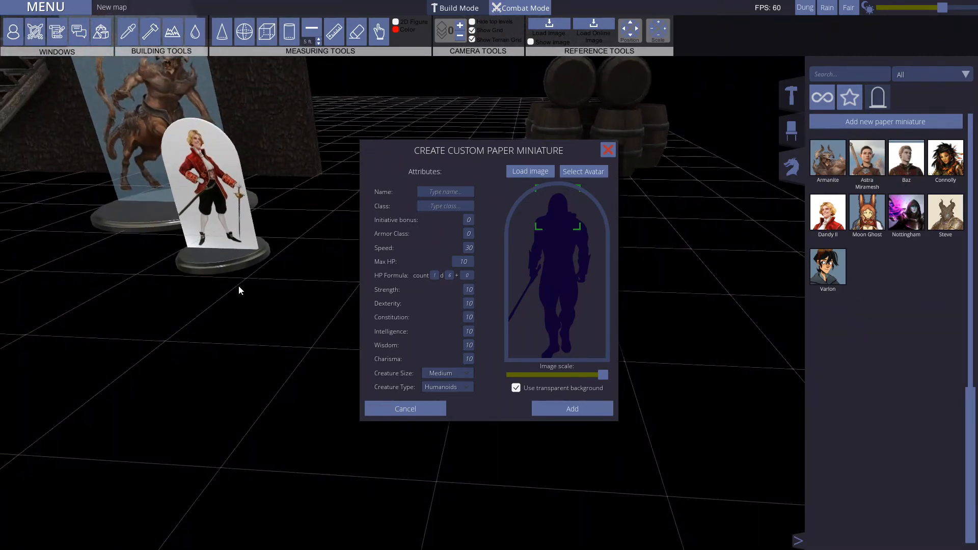
key("w")
middle_click_drag(222, 304, 252, 307)
key("s")
key("d")
key("s")
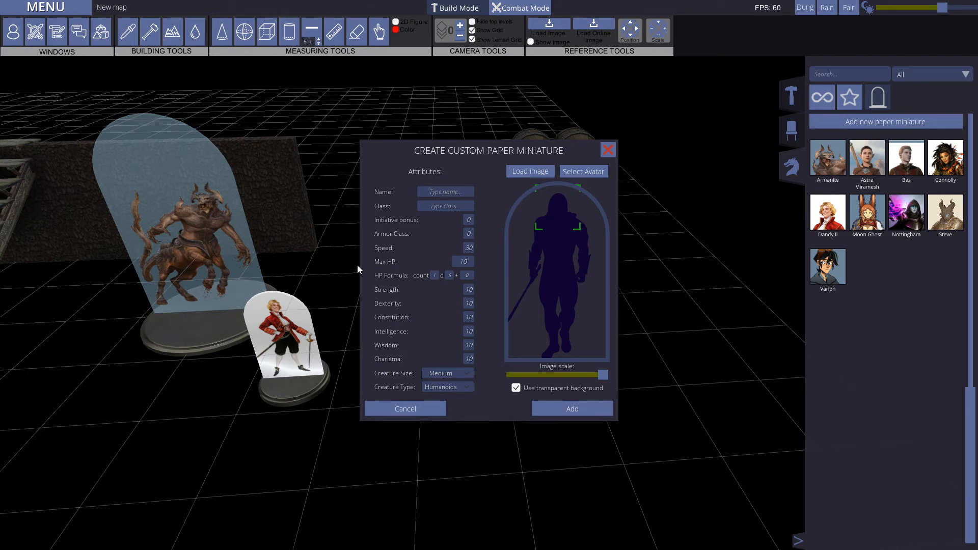
left_click(610, 151)
middle_click_drag(192, 301, 430, 305)
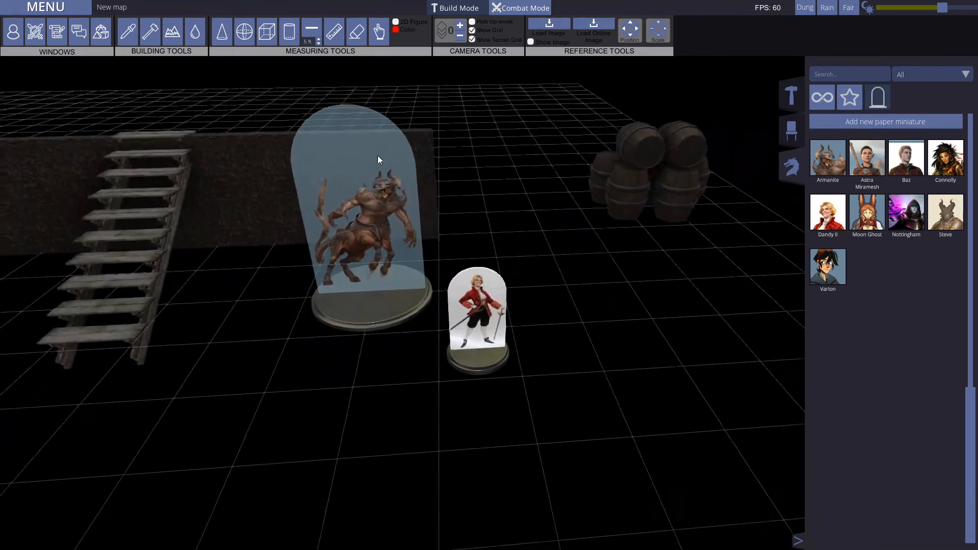
key("d")
key("w")
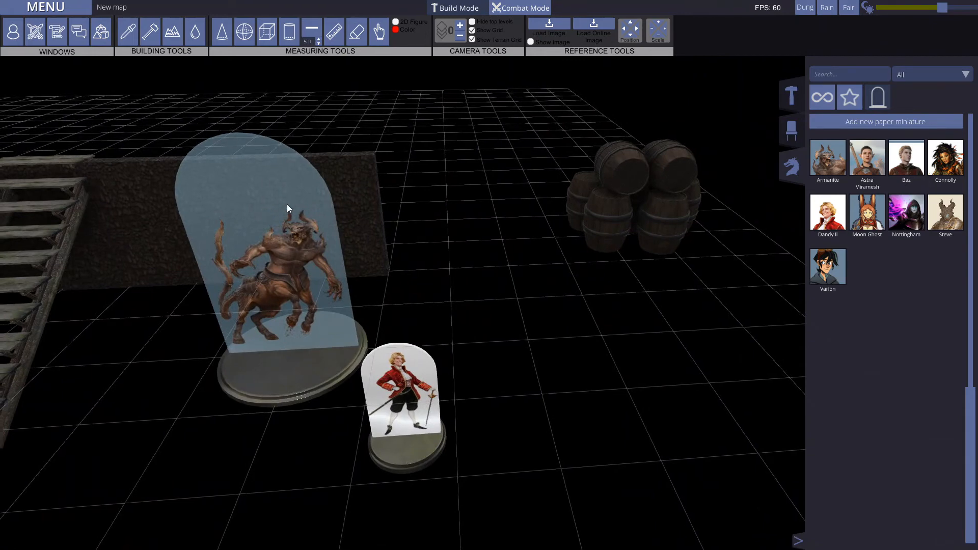
middle_click_drag(288, 230, 423, 221)
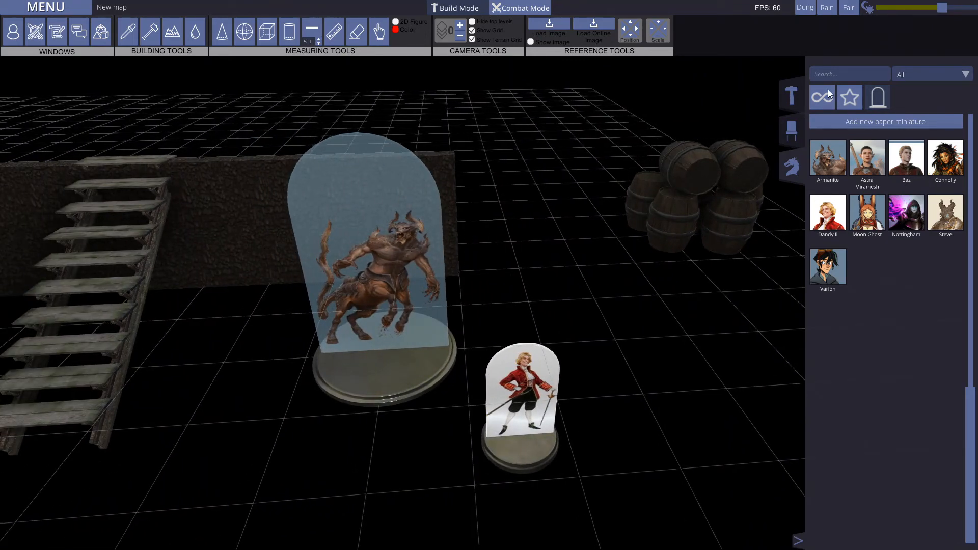
Step: Place a campfire from the light objects on the grid in front of the two paper miniatures
left_click(793, 130)
left_click(933, 95)
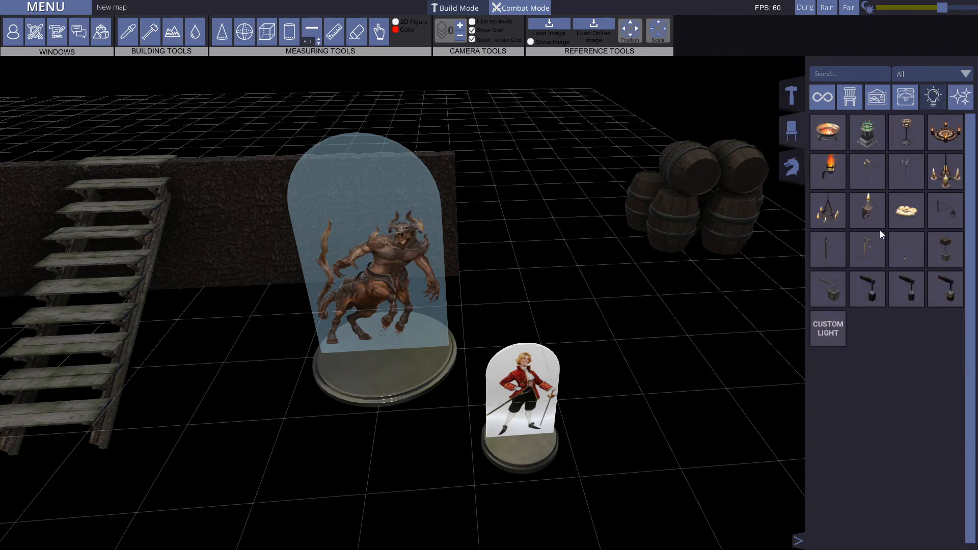
left_click_drag(457, 480, 414, 488)
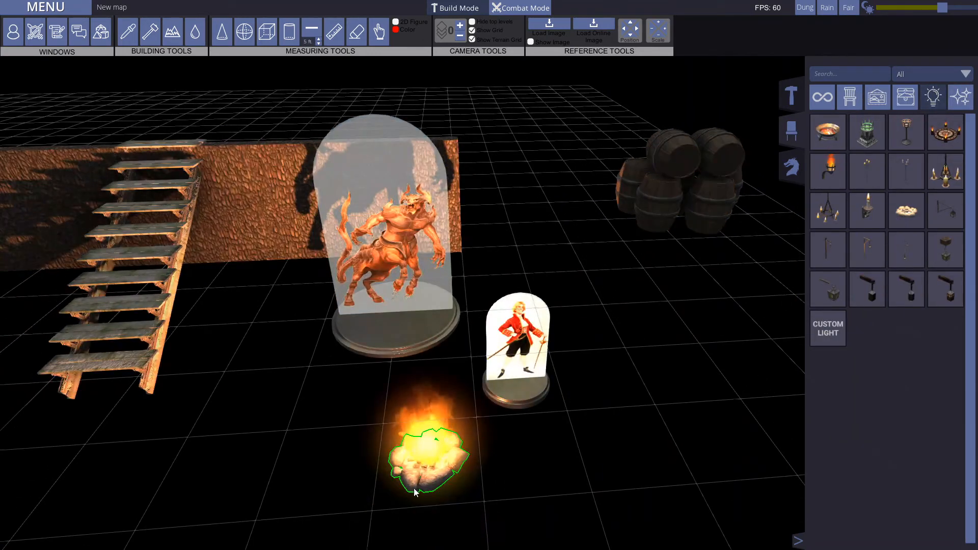
left_click(593, 466)
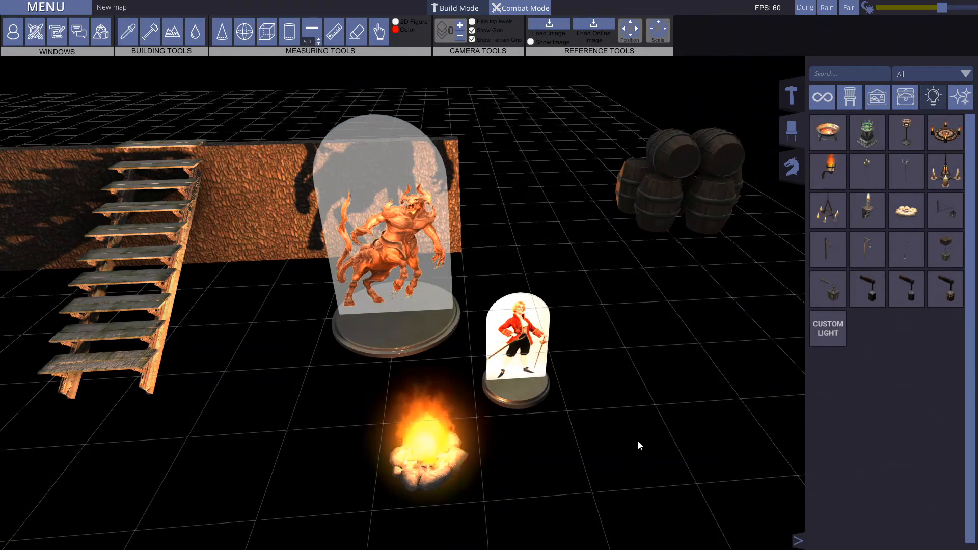
Step: Move the Dandy II paper miniature to the staircase side of the campfire
key("a")
left_click_drag(587, 385, 422, 372)
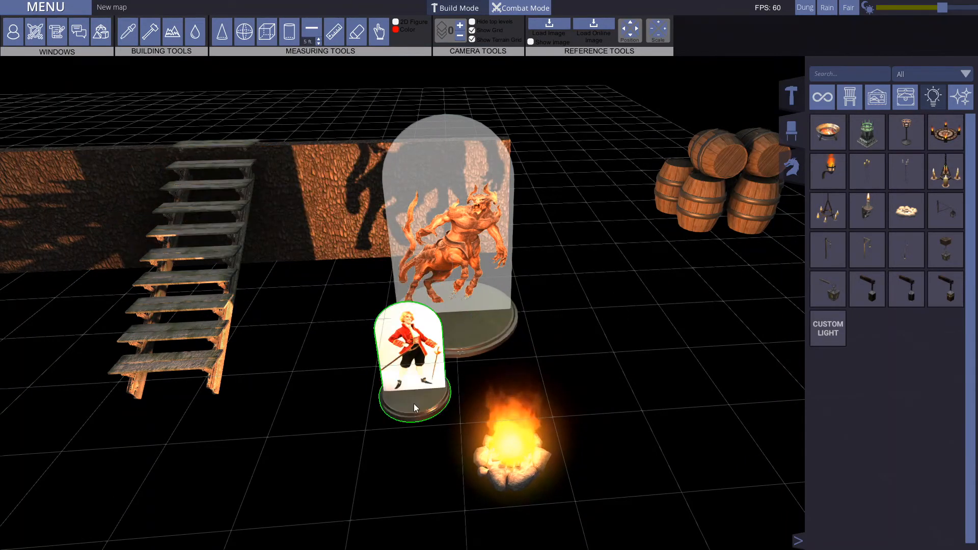
key("a")
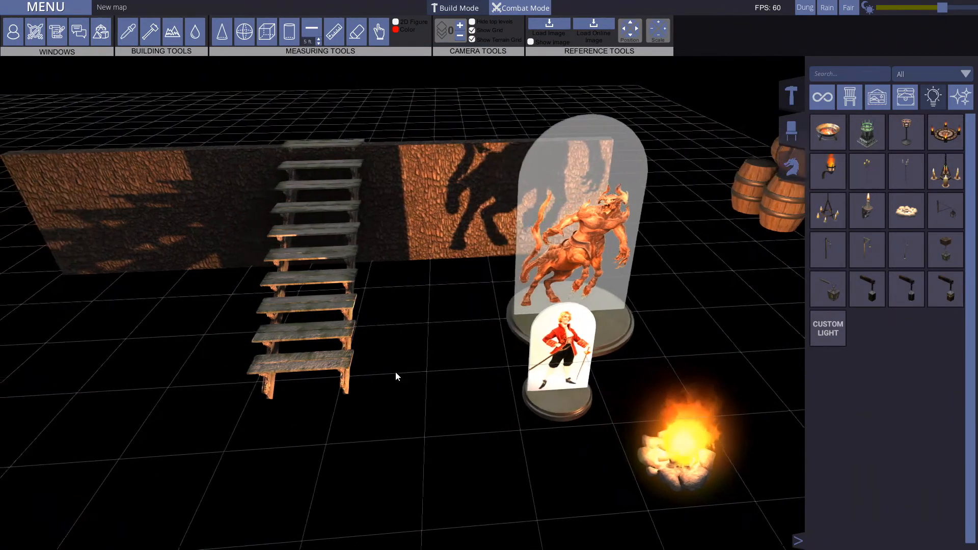
key("d")
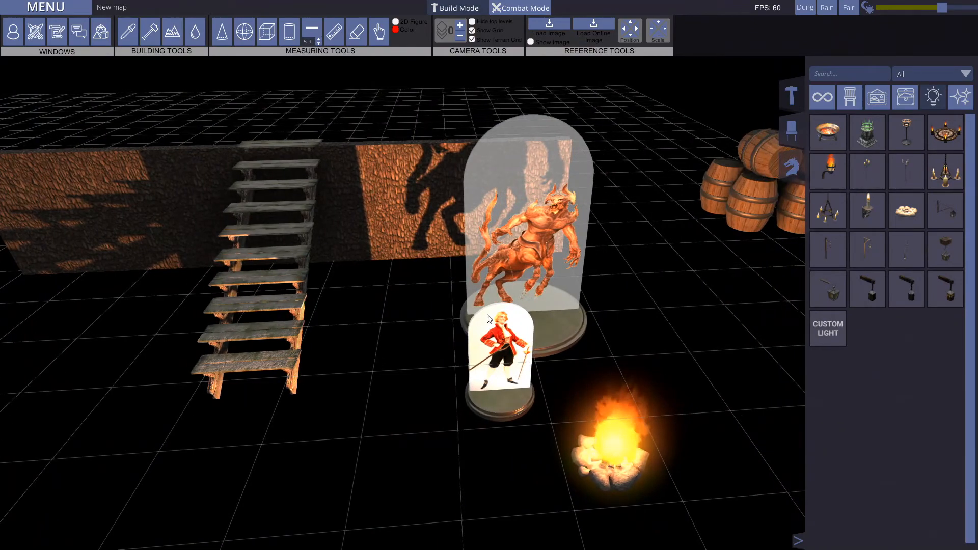
Step: Delete the campfire in front of the paper miniatures
middle_click_drag(654, 202, 597, 261)
key("s")
key("w")
left_click(430, 354)
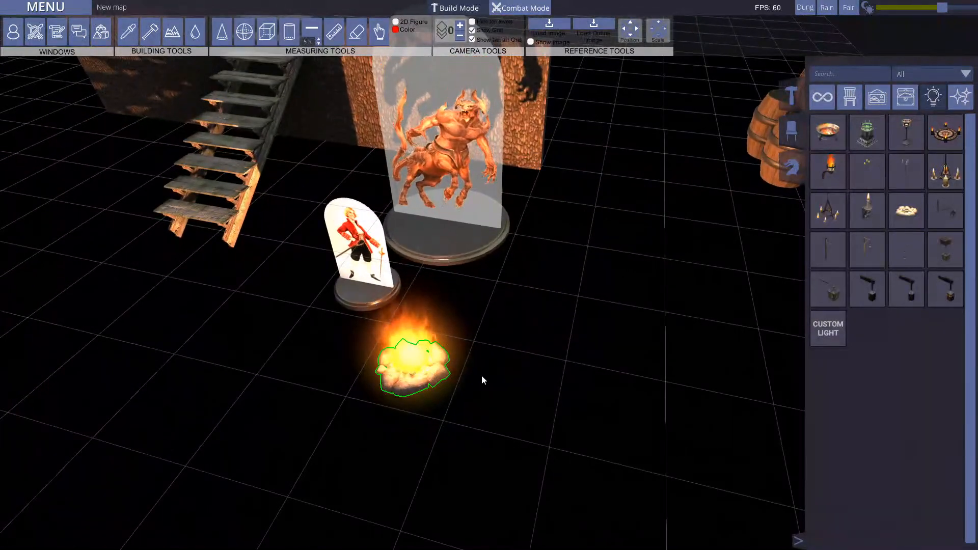
key("Delete")
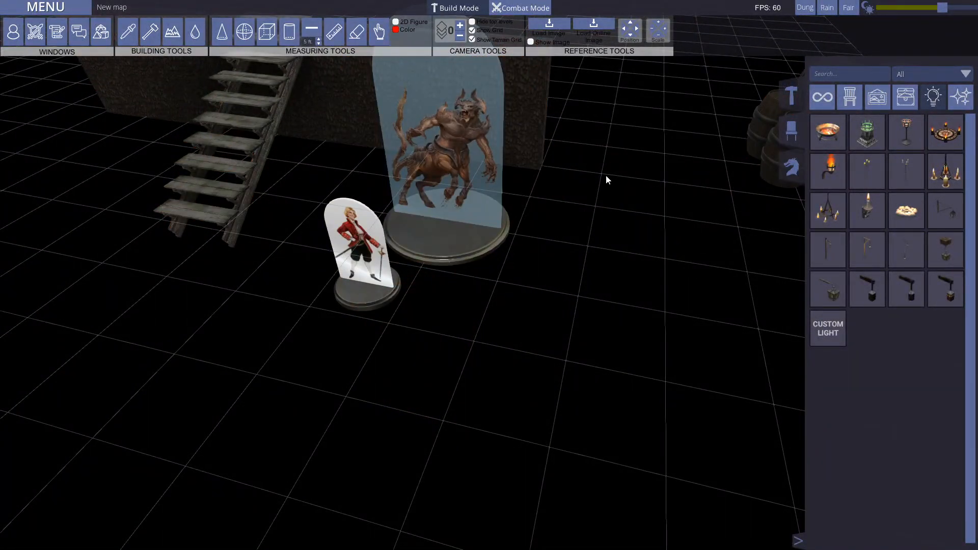
Step: Return to the structure library's stairs and delete the Armanite and Dandy II paper miniatures from the map
left_click(787, 112)
middle_click_drag(549, 349, 526, 285)
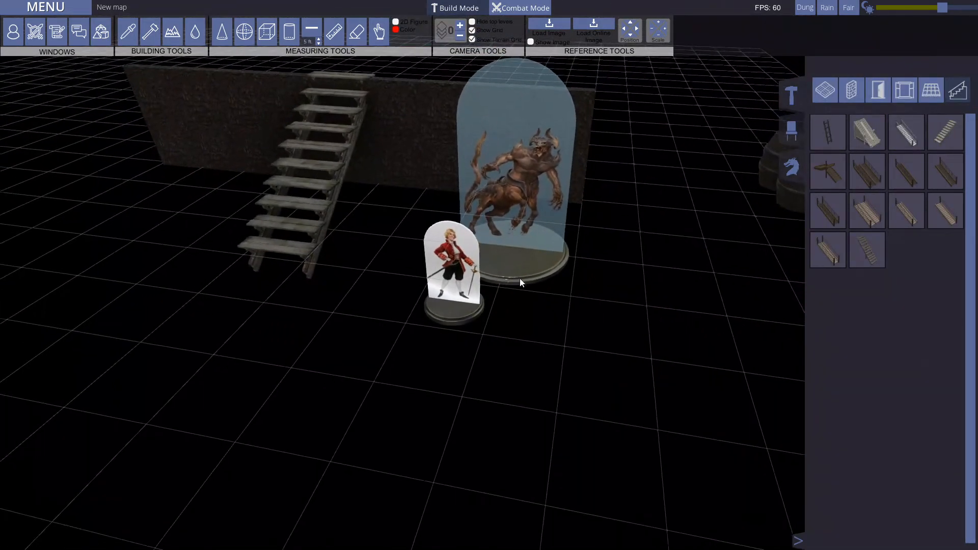
left_click(534, 268)
key("Delete")
left_click(461, 305)
key("Delete")
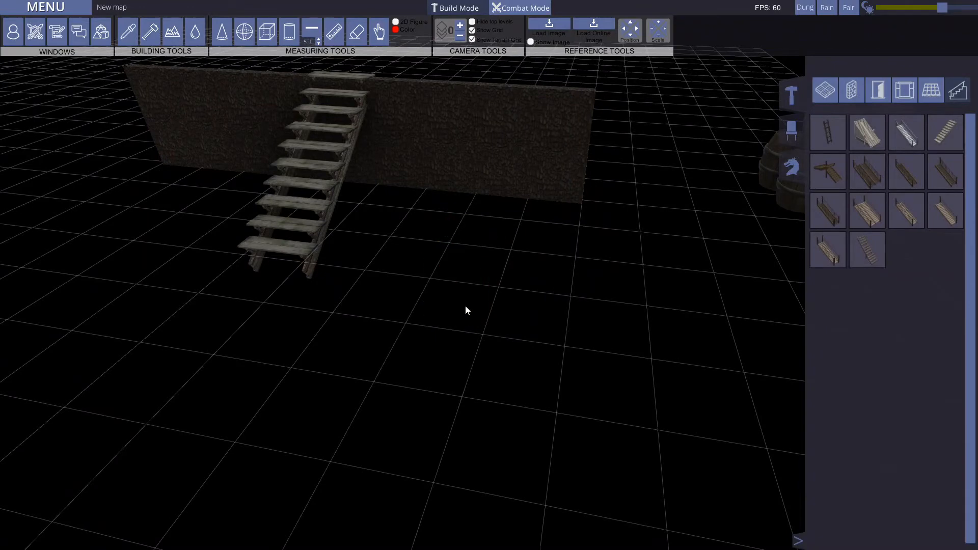
Step: Move the stack of barrels in front of the stone wall, beside the wooden staircase
middle_click_drag(450, 285, 577, 268)
left_click(594, 166)
left_click_drag(564, 192, 303, 151)
middle_click_drag(481, 286, 550, 299)
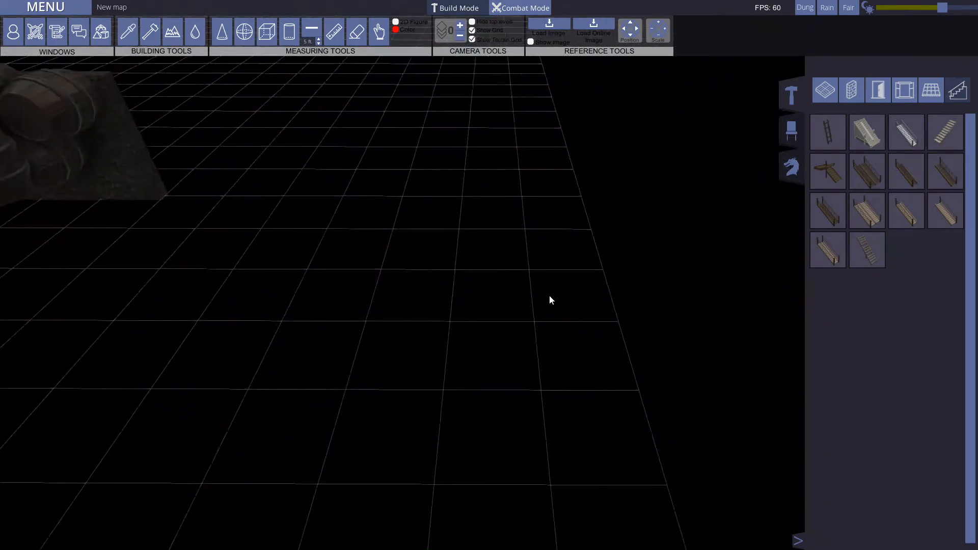
scroll(550, 299, "up", 4)
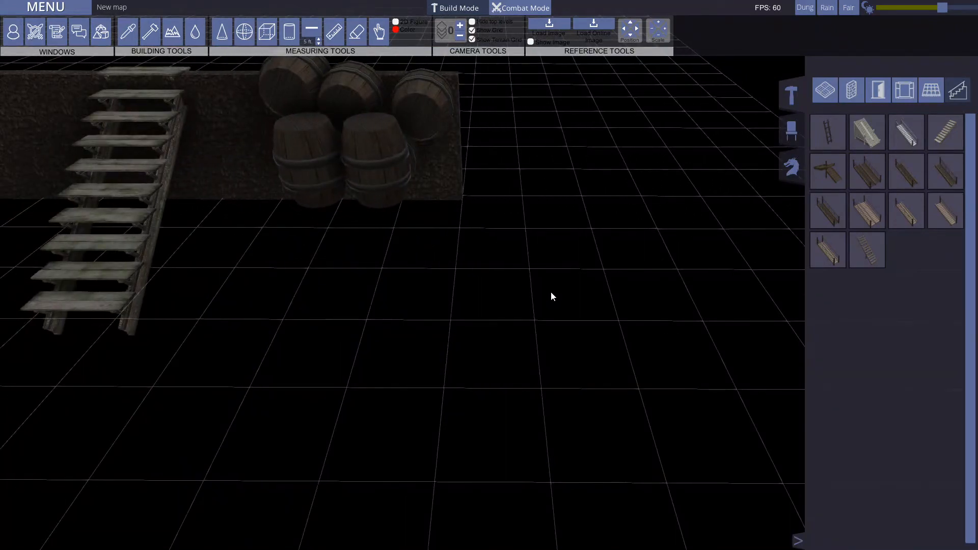
Step: Open the settings for creating a new map
scroll(358, 280, "down", 4)
middle_click_drag(395, 279, 315, 265)
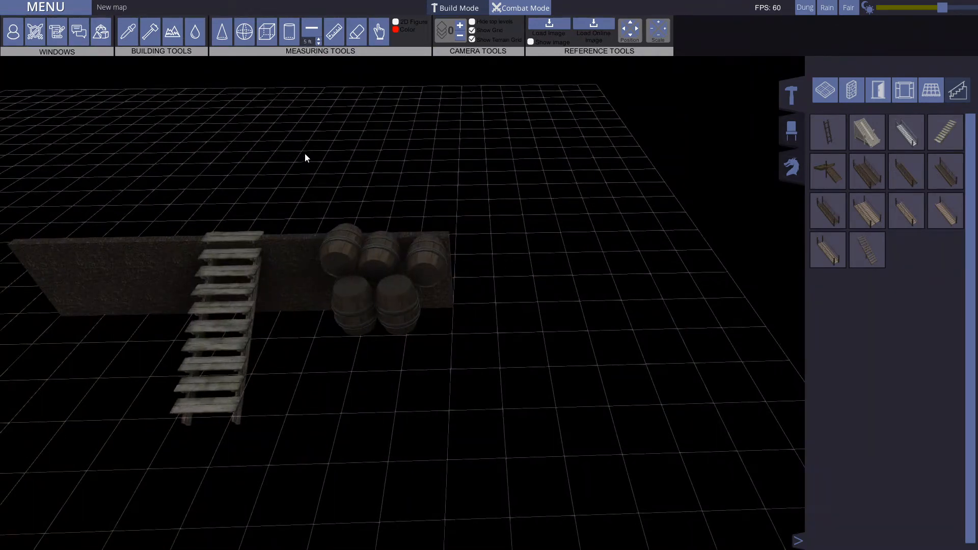
middle_click_drag(306, 155, 207, 175)
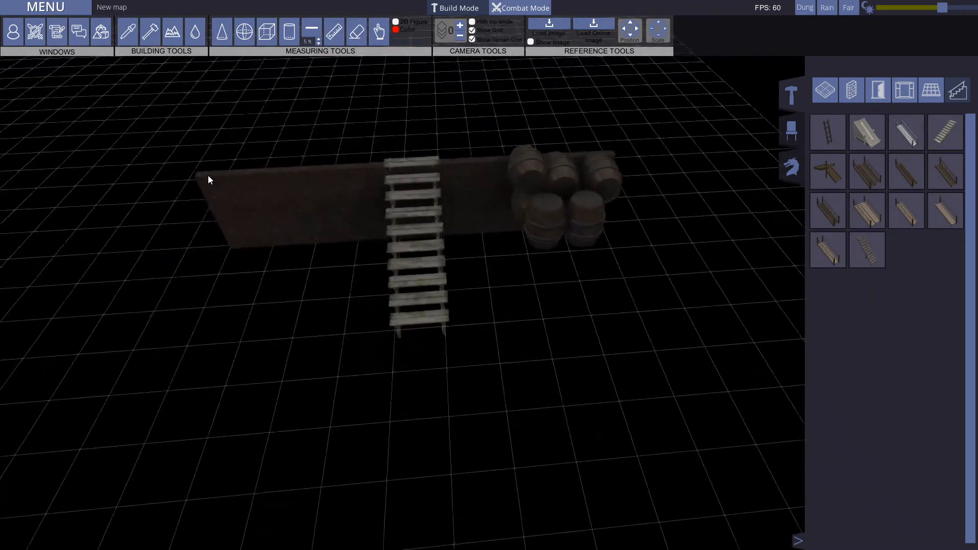
left_click(59, 9)
left_click(51, 12)
left_click(43, 7)
left_click(44, 38)
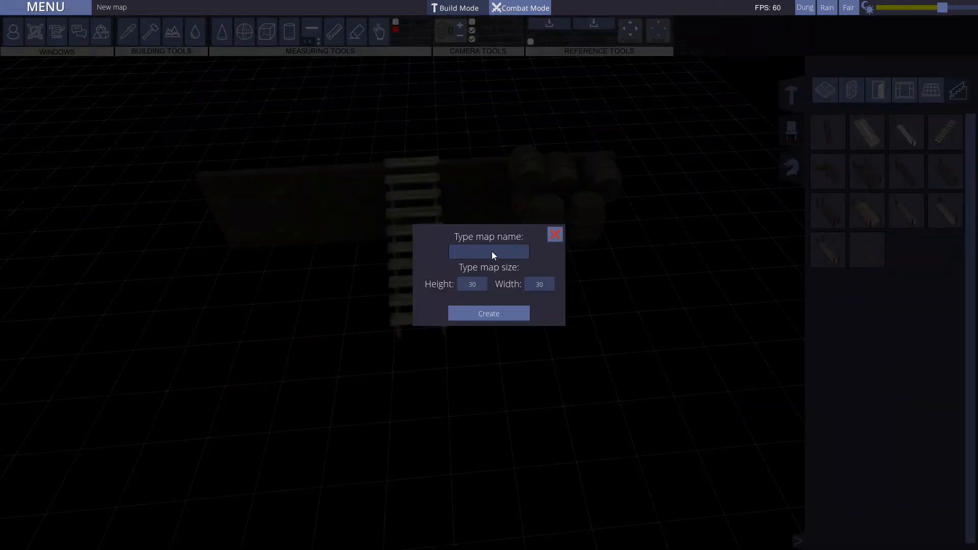
Step: Try map dimensions of 1 by 1 and 99 by 99 for the new map
left_click(476, 252)
left_click(475, 286)
type("1")
key("Tab")
type("1")
left_click(477, 286)
type("99")
left_click(537, 285)
type("99")
Step: Set the new map's height to 30, name it Test1 and create it
left_click(477, 284)
type("30")
type("Test1")
left_click(522, 313)
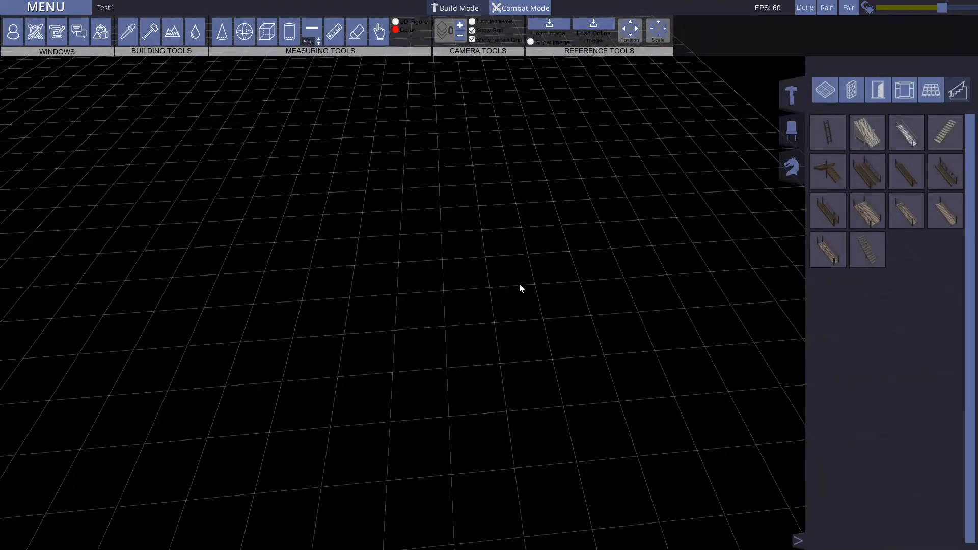
Step: Examine the empty grid of the new map up close and from a distance
middle_click_drag(544, 282, 494, 224)
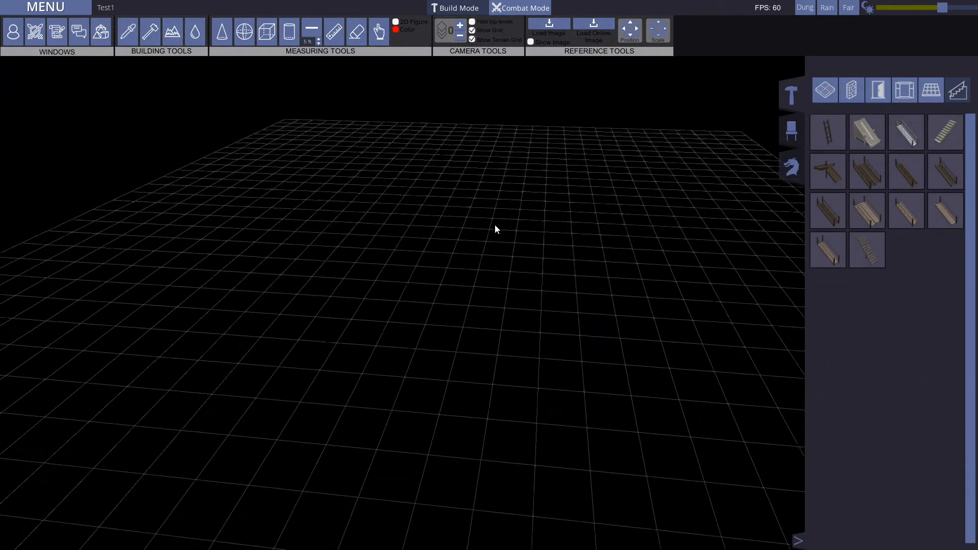
scroll(513, 318, "up", 3)
scroll(513, 318, "down", 5)
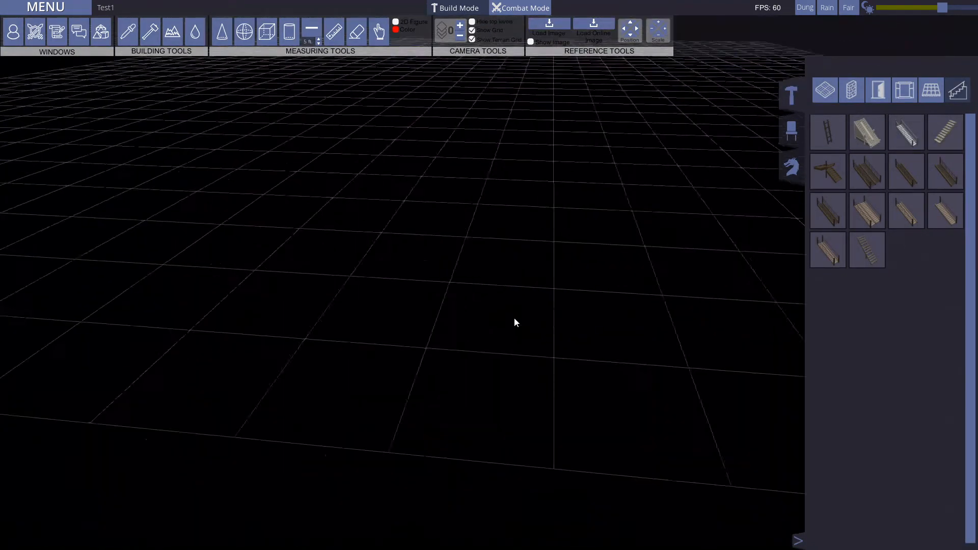
scroll(514, 319, "up", 3)
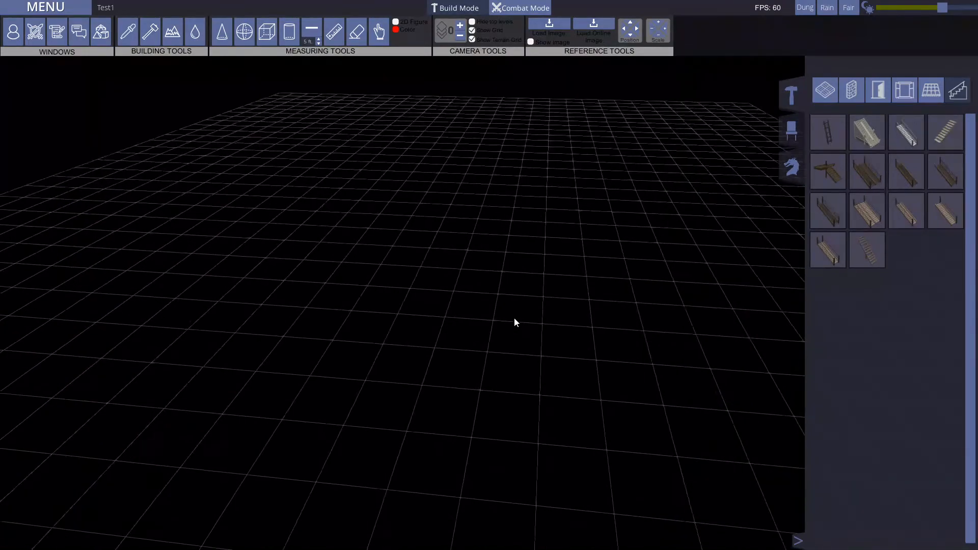
scroll(514, 318, "down", 2)
scroll(514, 319, "up", 3)
middle_click_drag(514, 319, 783, 473)
middle_click_drag(567, 168, 785, 497)
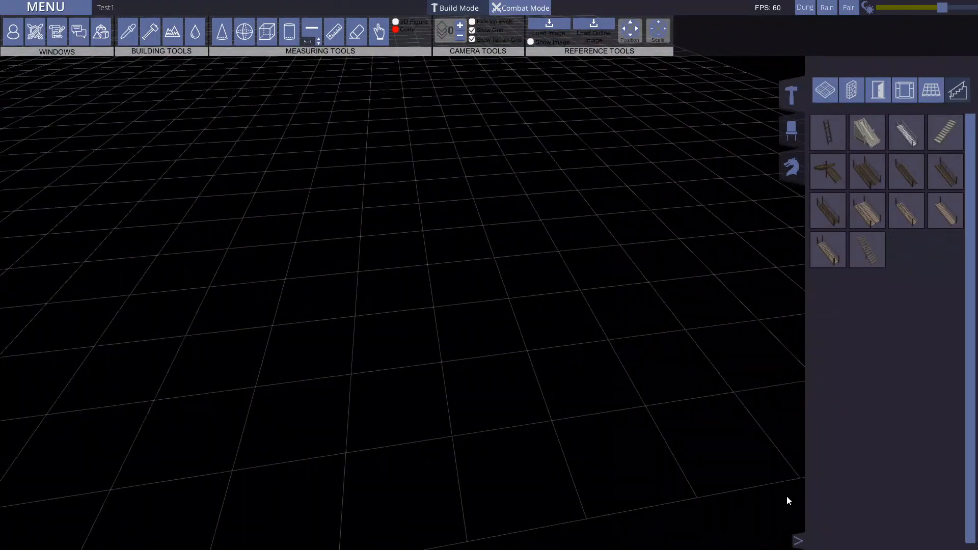
Step: Hide the asset library and enable terrain in the Terrain Painter's general settings
left_click(798, 541)
scroll(463, 252, "down", 5)
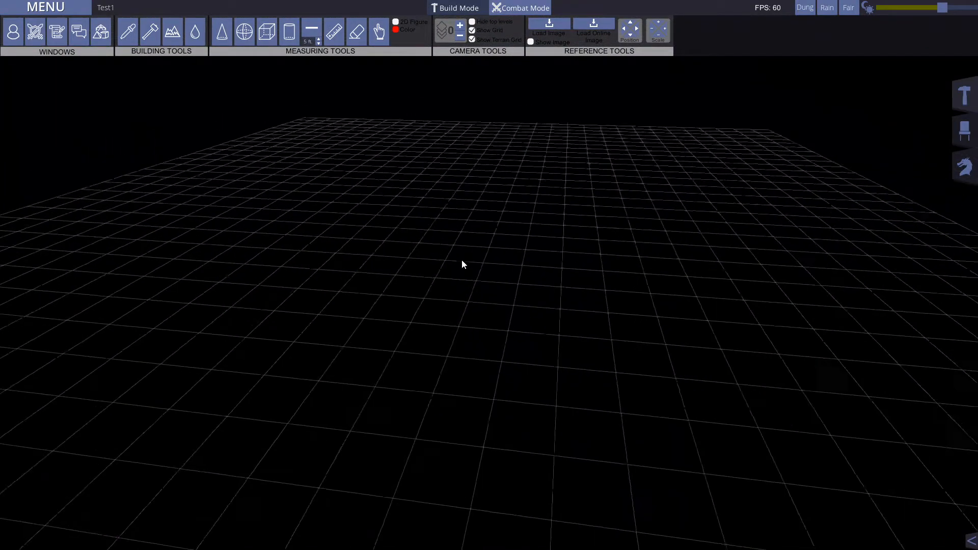
left_click(173, 31)
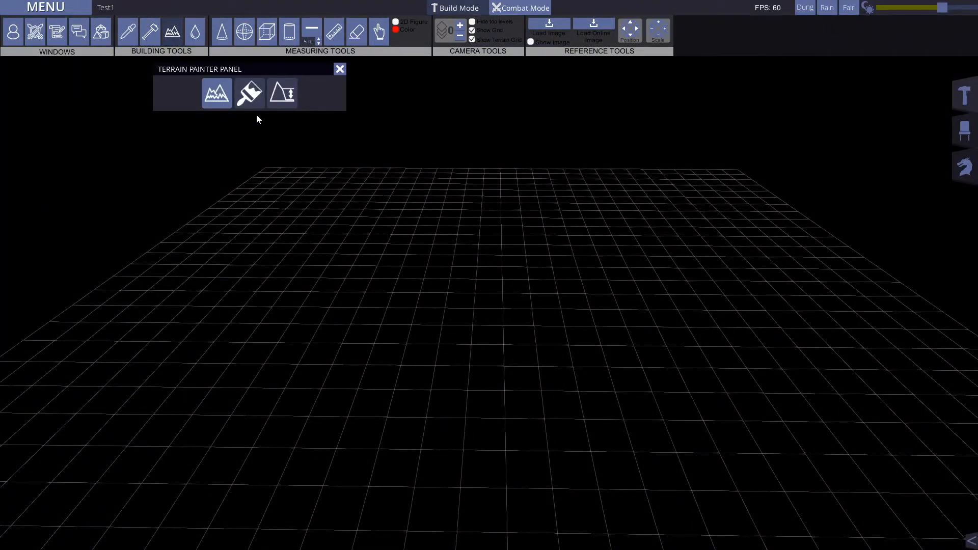
left_click(220, 90)
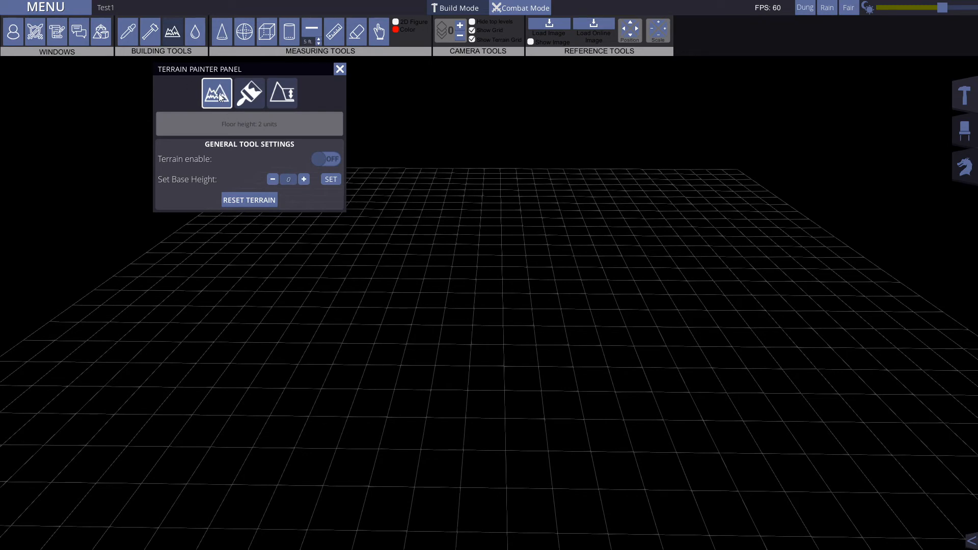
left_click(324, 159)
Step: Inspect the enabled terrain surface from edge level and from above
key("s")
key("q")
right_click_drag(456, 312, 457, 249)
key("w")
key("q")
key("w")
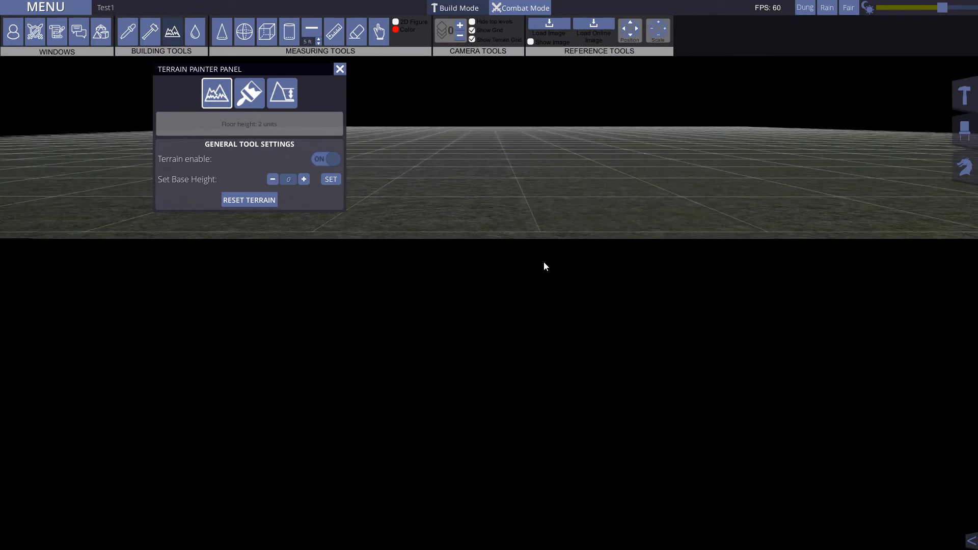
key("e")
right_click_drag(600, 244, 551, 332)
key("d")
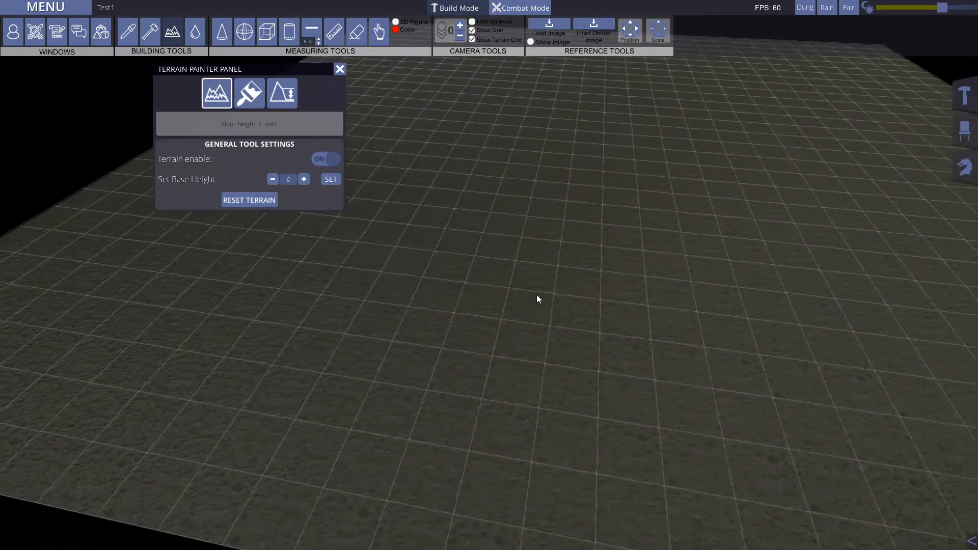
Step: Try raising the terrain's base height to 1 and above, and return it to 0
left_click(304, 179)
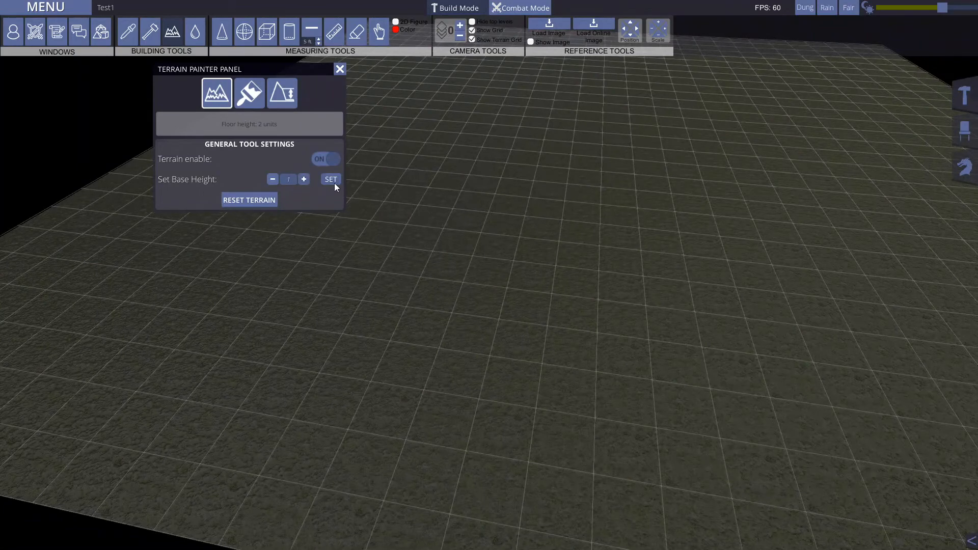
left_click(330, 180)
key("q")
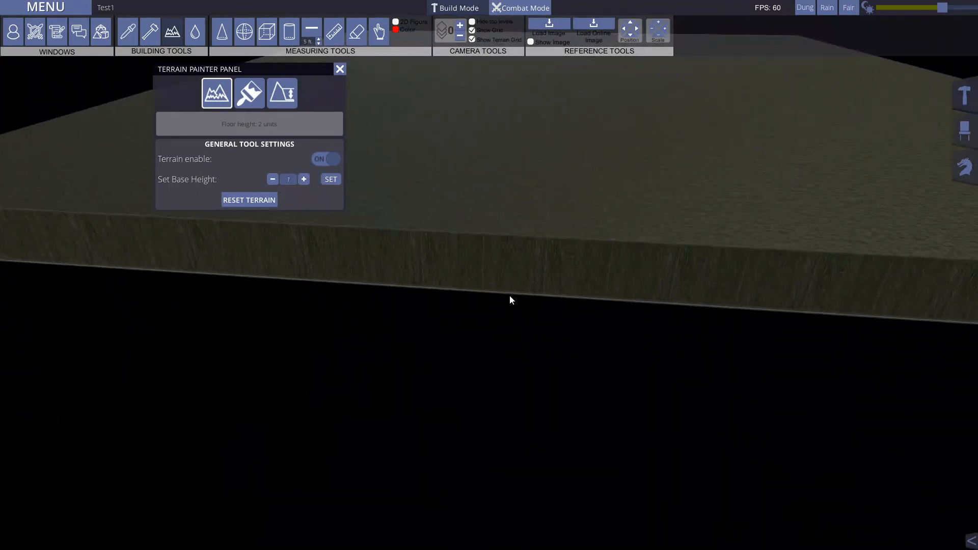
left_click(304, 179)
left_click(331, 179)
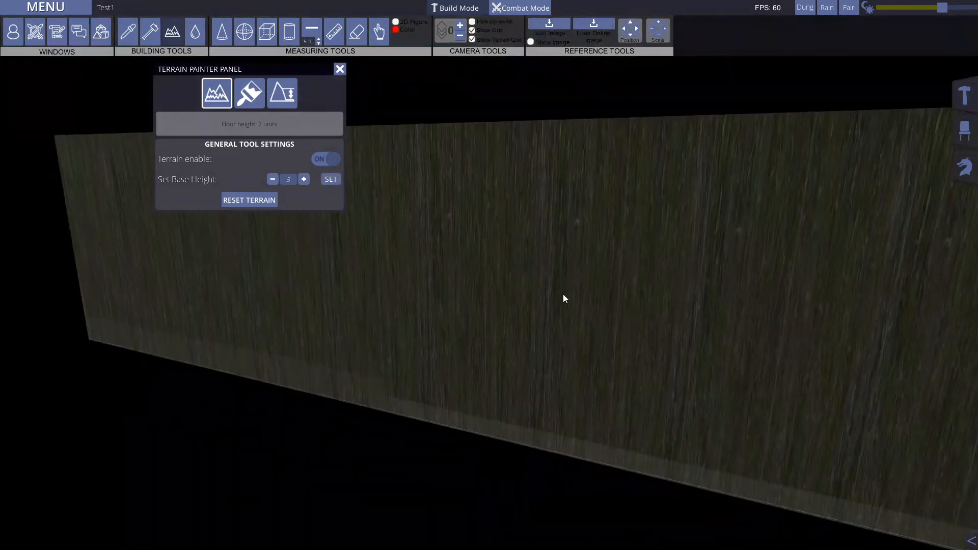
key("e")
right_click_drag(564, 294, 591, 316)
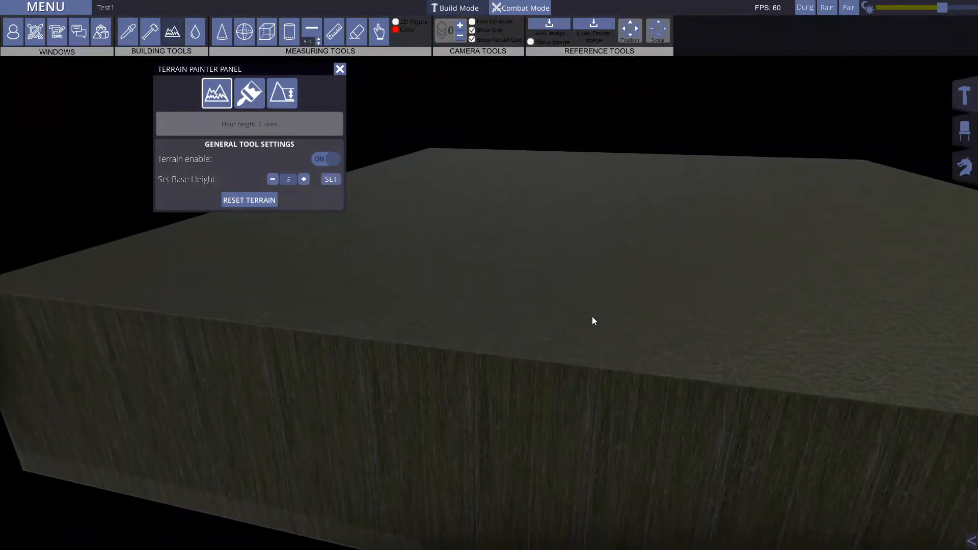
left_click(272, 179)
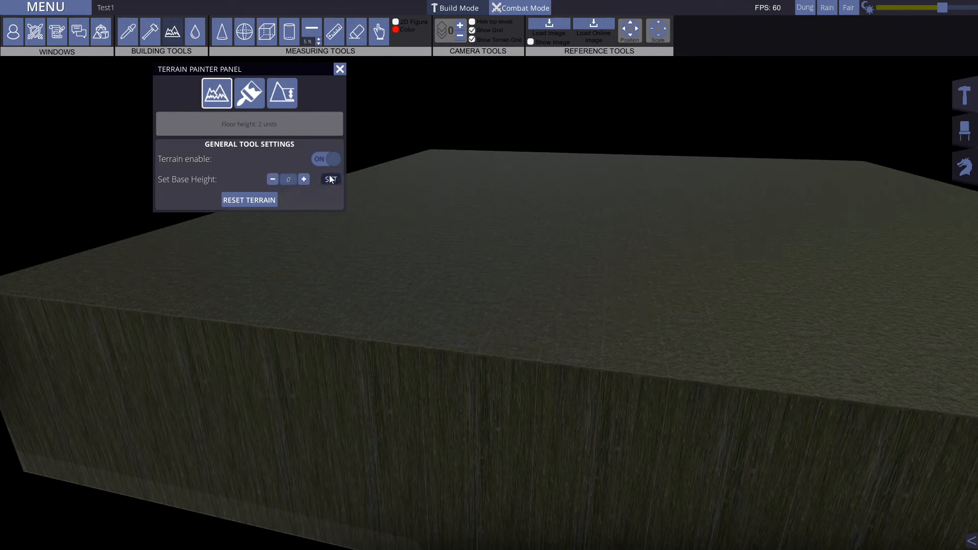
left_click(331, 179)
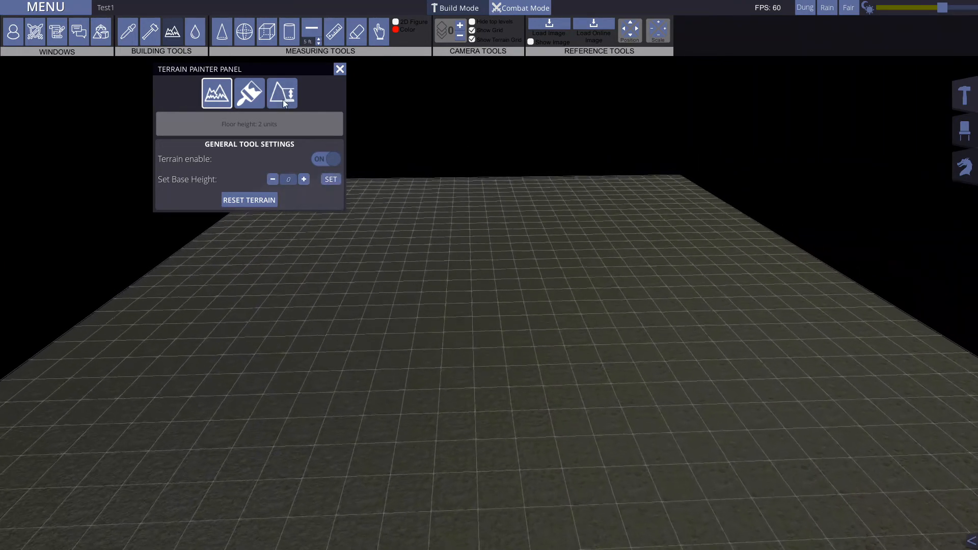
Step: Replace Grass with Sand in the second slot of the terrain texture selector
left_click(252, 93)
key("s")
key("a")
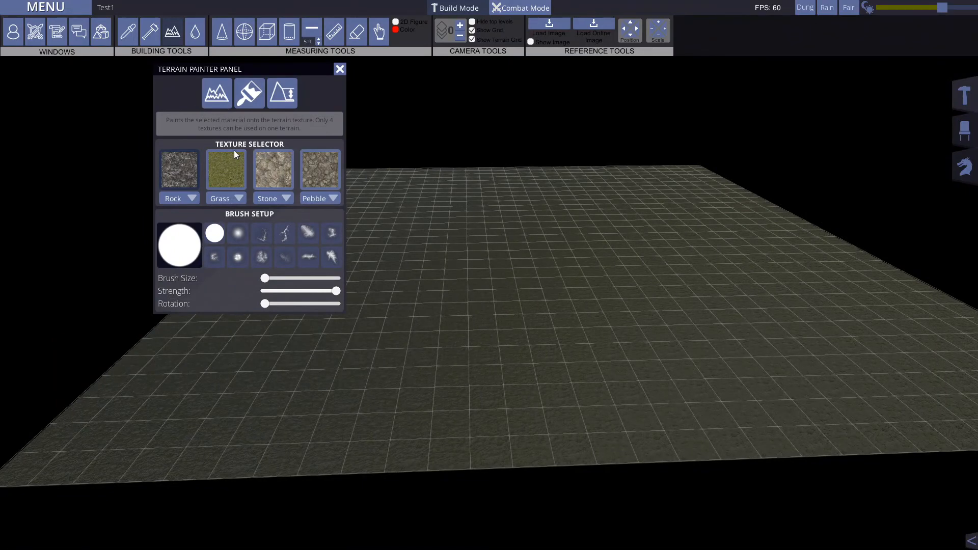
key("w")
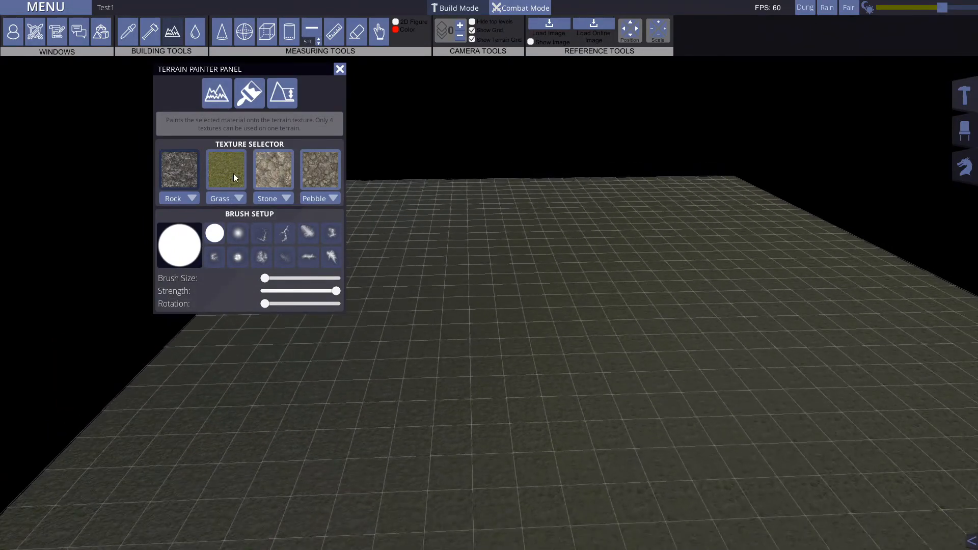
left_click(241, 197)
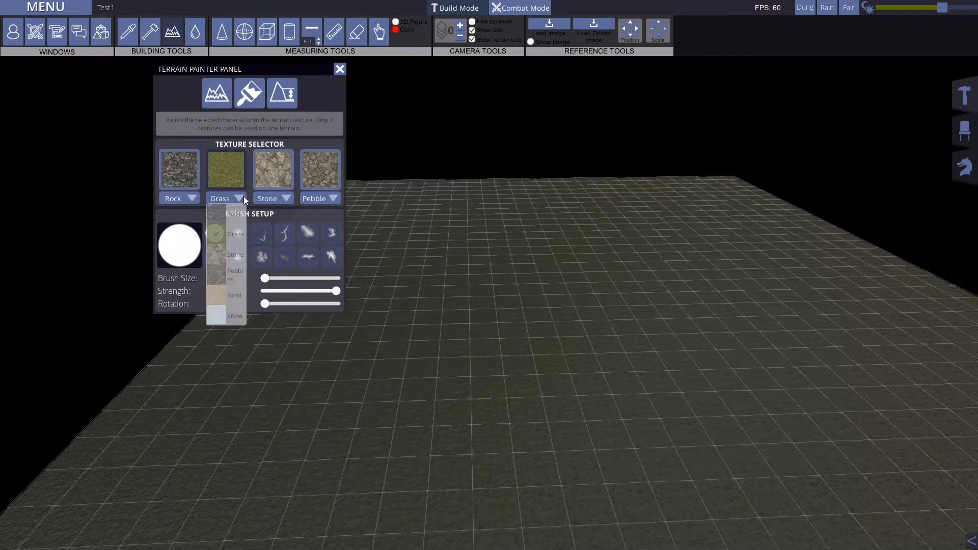
left_click(218, 299)
key("s")
right_click_drag(553, 329, 505, 407)
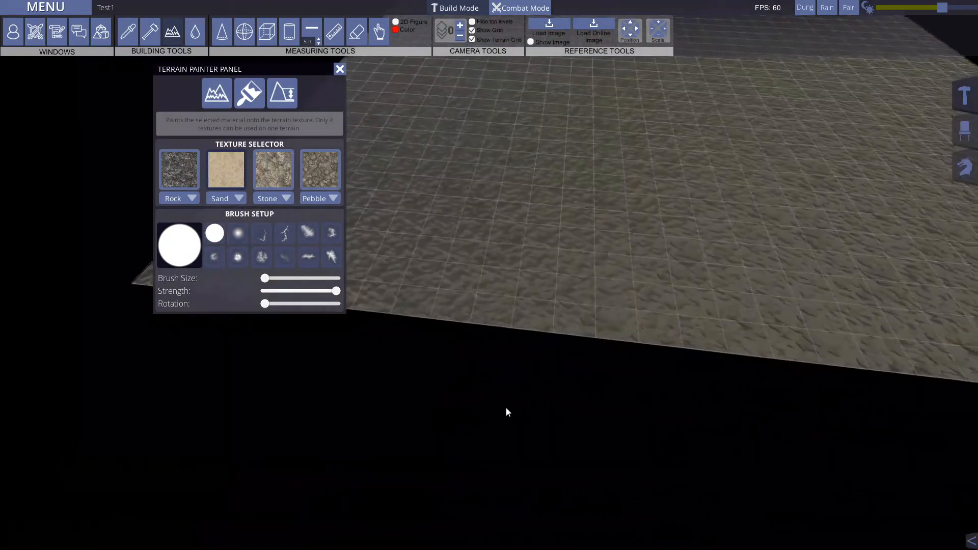
key("w")
Step: Revisit the general terrain settings, and change the second texture slot to Stone and back to Grass
left_click(216, 93)
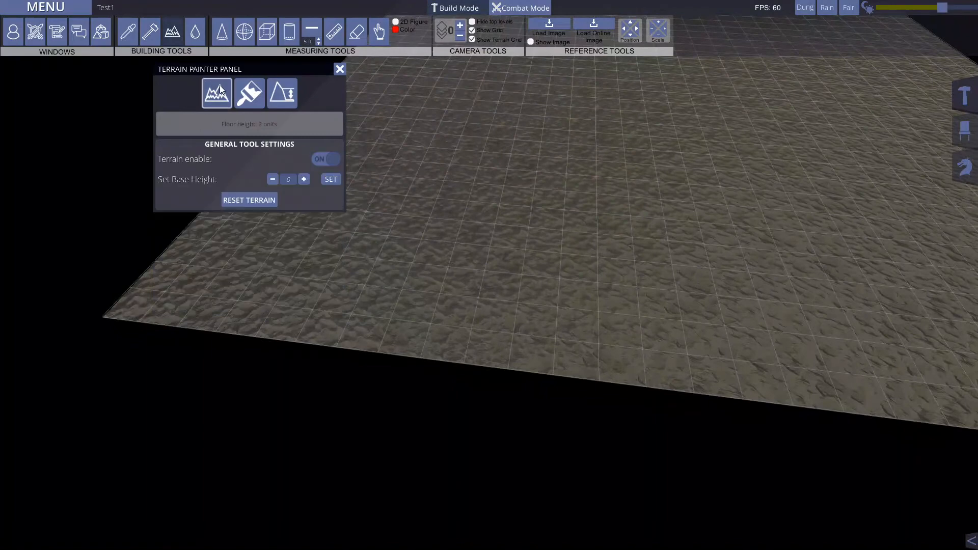
left_click(258, 99)
key("w")
key("d")
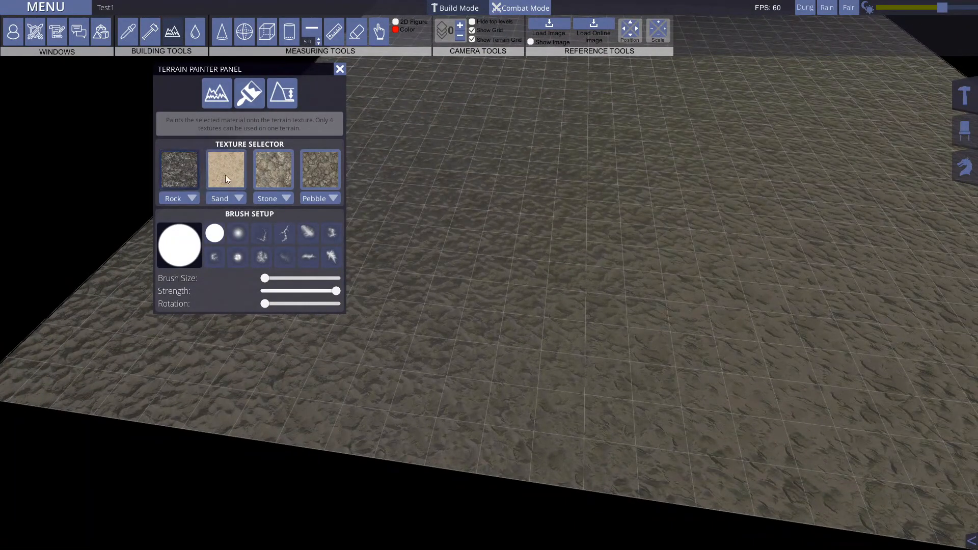
left_click(238, 198)
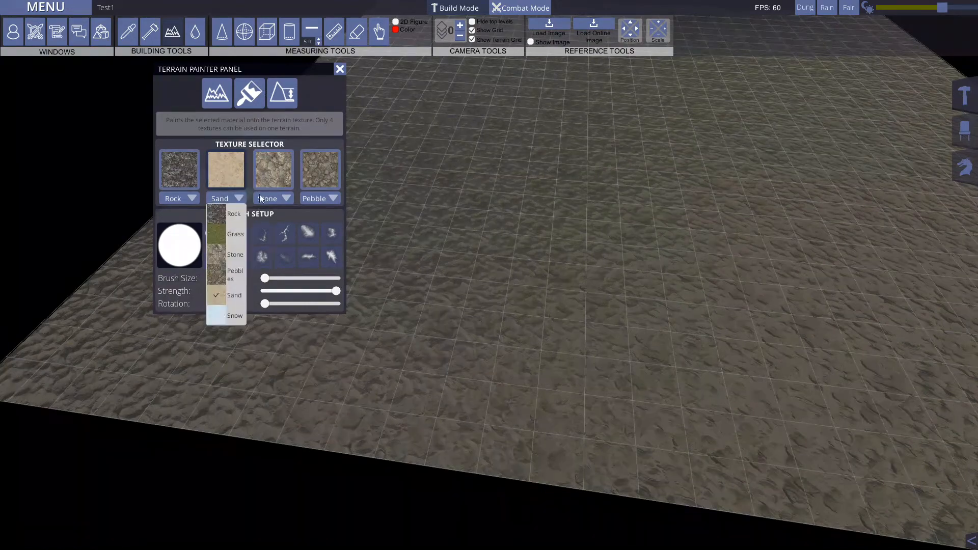
left_click(219, 252)
left_click(240, 199)
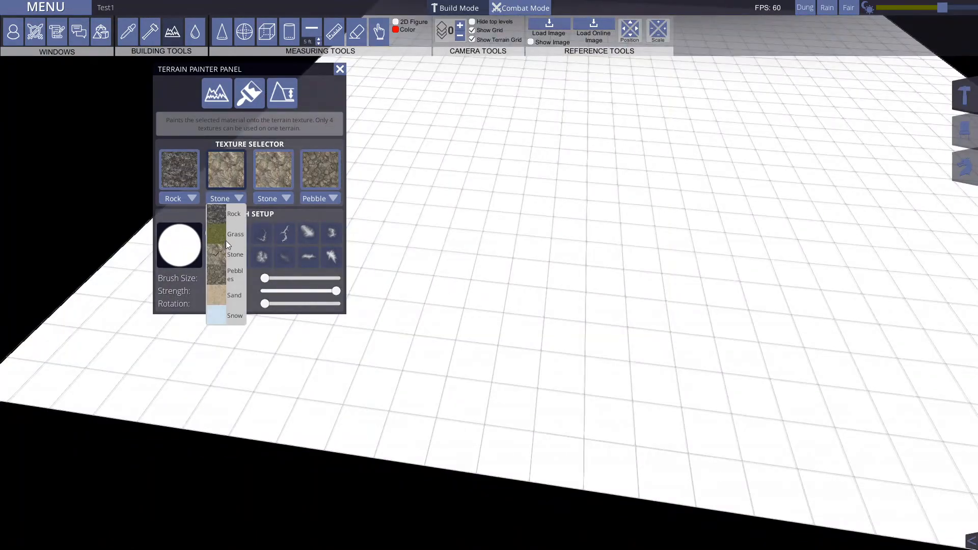
left_click(219, 232)
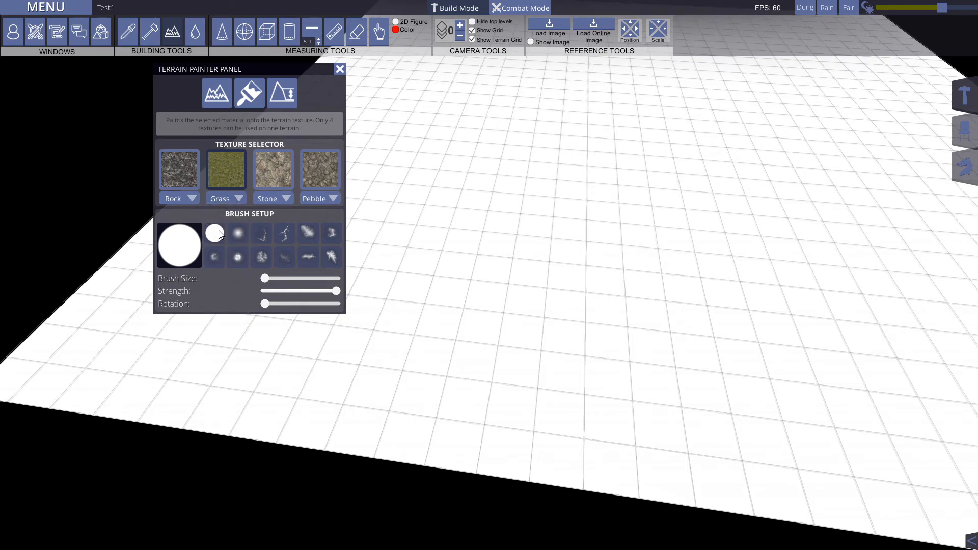
Step: Switch the second texture slot to Snow and return it to Grass
scroll(414, 366, "down", 5)
right_click_drag(415, 357, 786, 345)
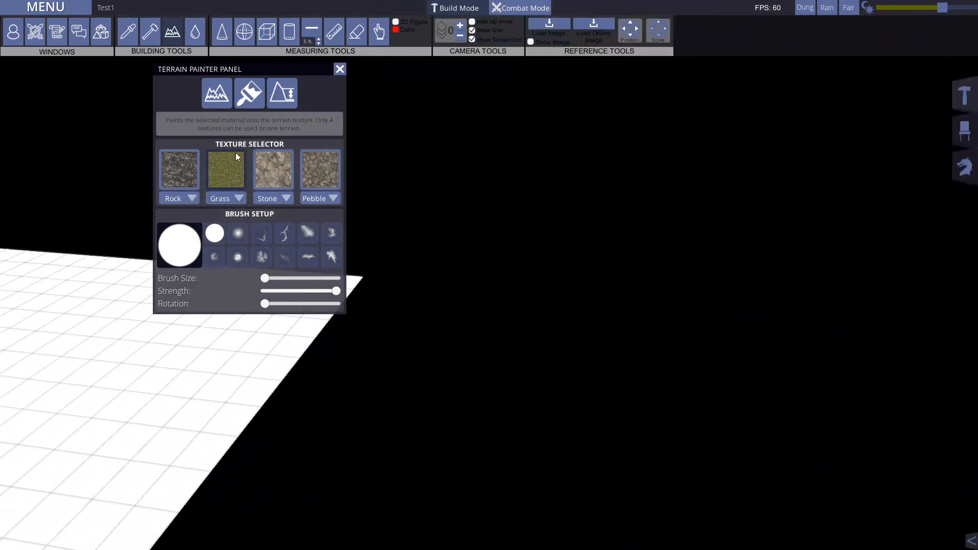
left_click(240, 198)
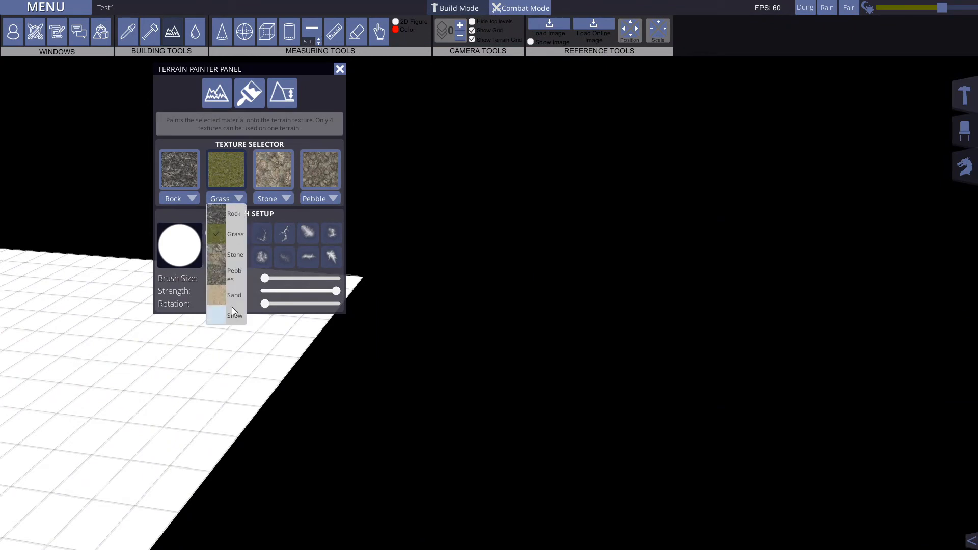
left_click(214, 316)
left_click(222, 197)
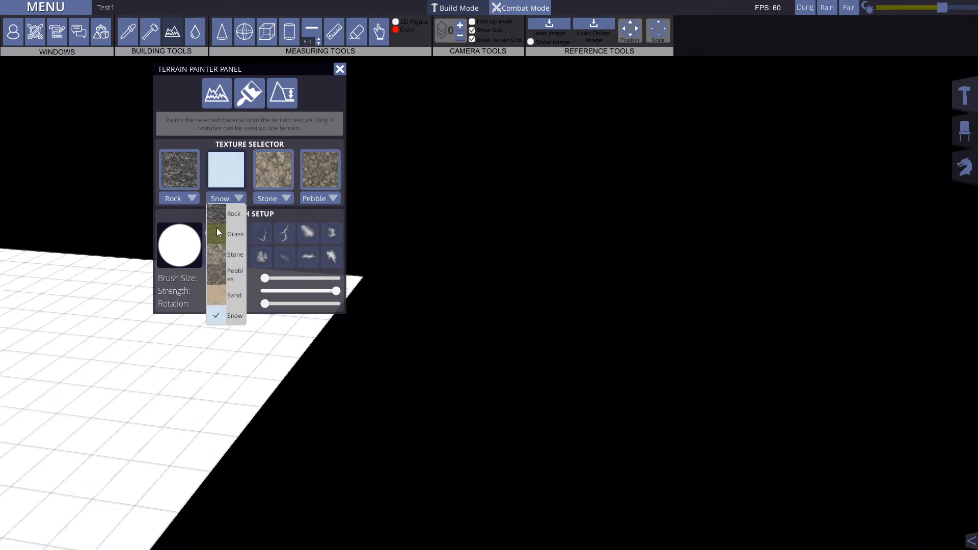
left_click(217, 232)
Step: Paint the Grass texture over the whole white terrain, enlarging the round brush to its maximum size
mouse_move(129, 388)
left_mouse_down()
mouse_move(131, 398)
mouse_move(54, 445)
mouse_move(182, 369)
mouse_move(118, 383)
mouse_move(102, 408)
mouse_move(92, 342)
left_mouse_up()
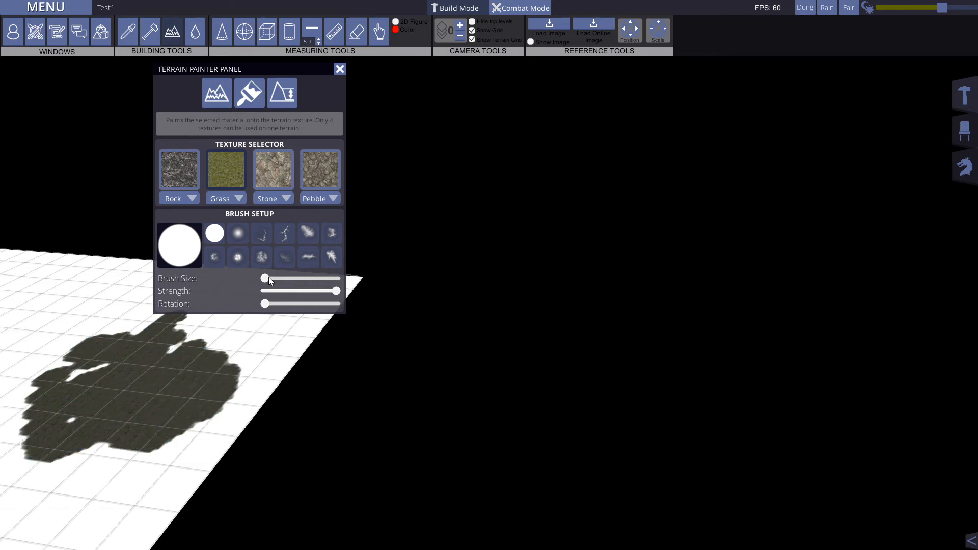
left_click_drag(269, 278, 387, 285)
mouse_move(159, 396)
left_mouse_down()
mouse_move(219, 354)
mouse_move(111, 283)
mouse_move(3, 236)
mouse_move(15, 276)
mouse_move(100, 323)
mouse_move(509, 337)
mouse_move(338, 418)
mouse_move(504, 362)
mouse_move(118, 299)
mouse_move(307, 390)
mouse_move(435, 311)
left_mouse_up()
key("s")
key("s")
key("a")
key("d")
key("s")
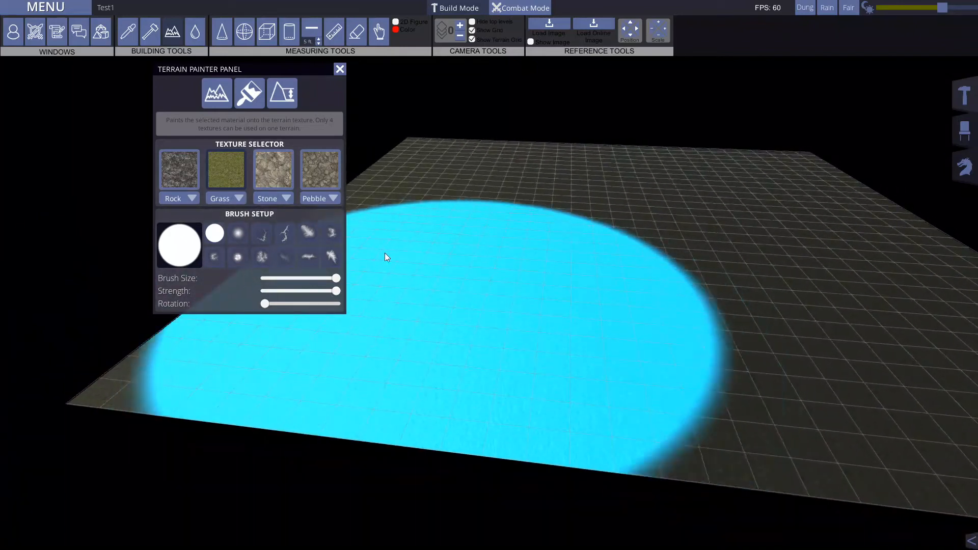
key("s")
Step: Paint the Rock texture onto the middle of the terrain with a medium-sized lightning-shaped brush at full strength
left_click_drag(334, 276, 263, 278)
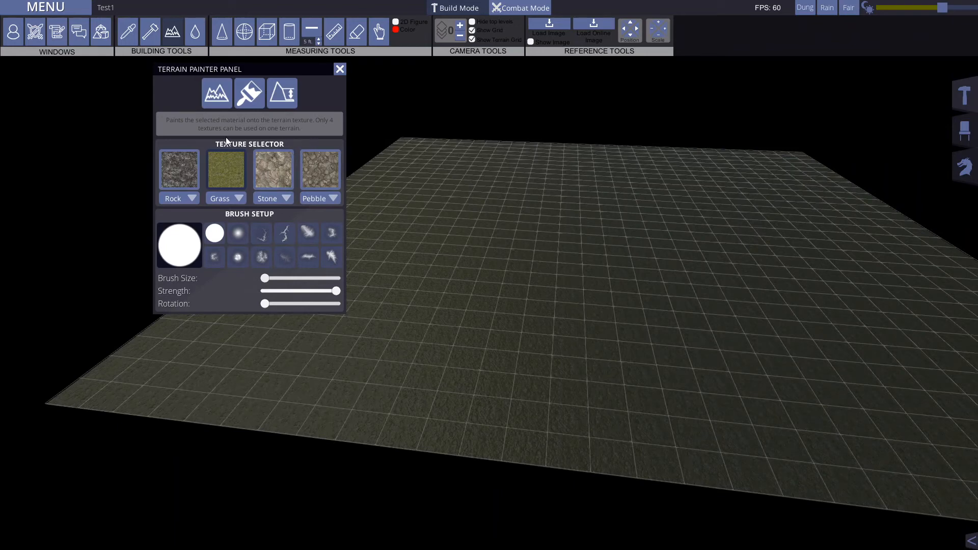
key("w")
key("d")
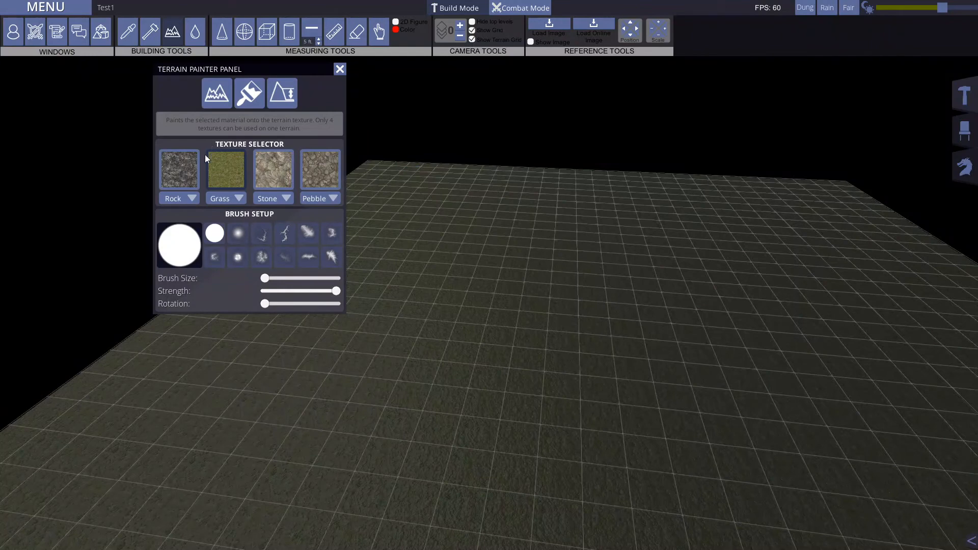
left_click(185, 171)
key("s")
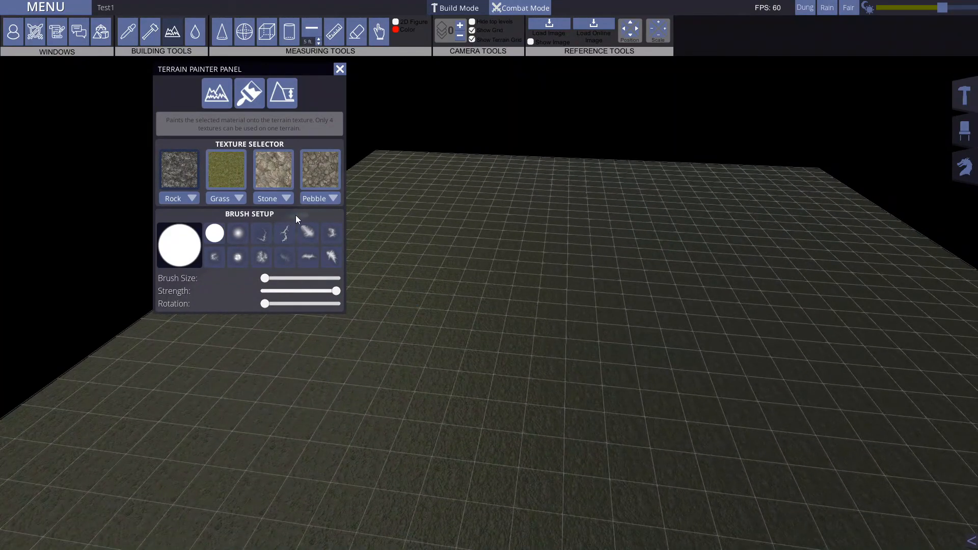
left_click(287, 234)
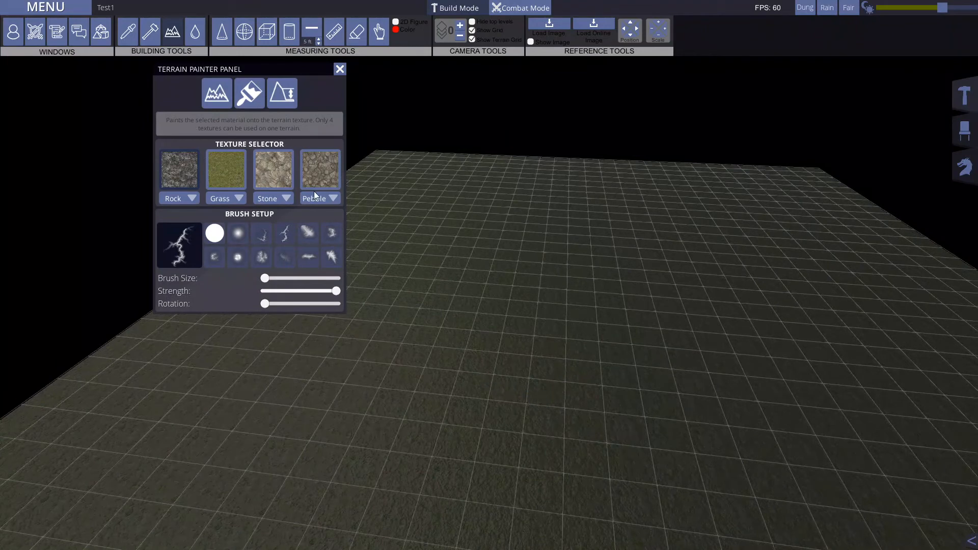
left_click_drag(266, 278, 302, 278)
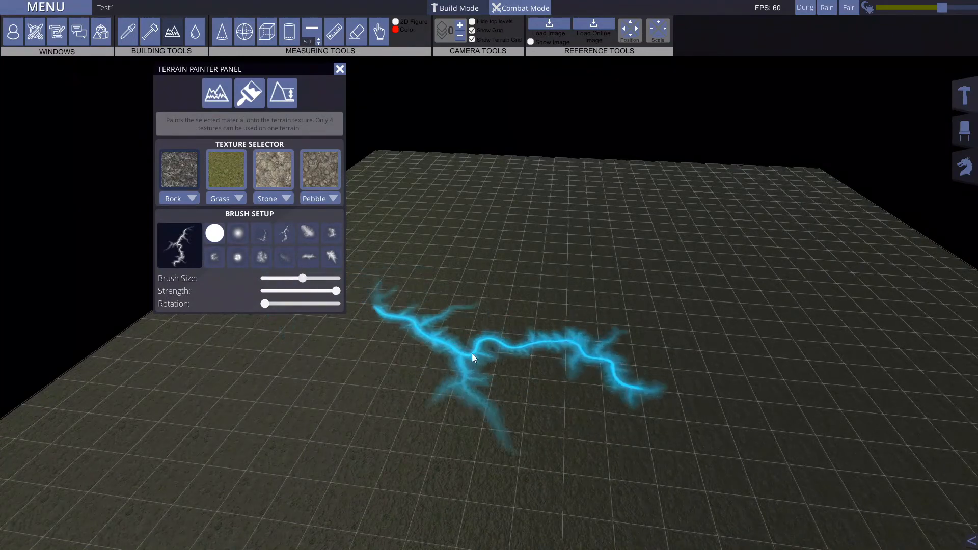
left_click_drag(463, 368, 519, 279)
key("w")
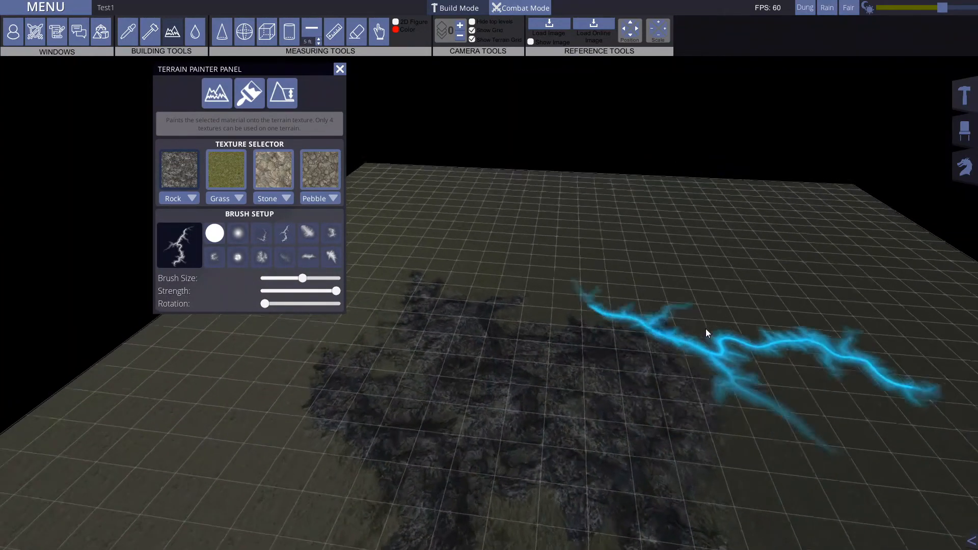
mouse_move(571, 235)
left_mouse_down()
mouse_move(543, 271)
mouse_move(565, 257)
left_mouse_up()
key("s")
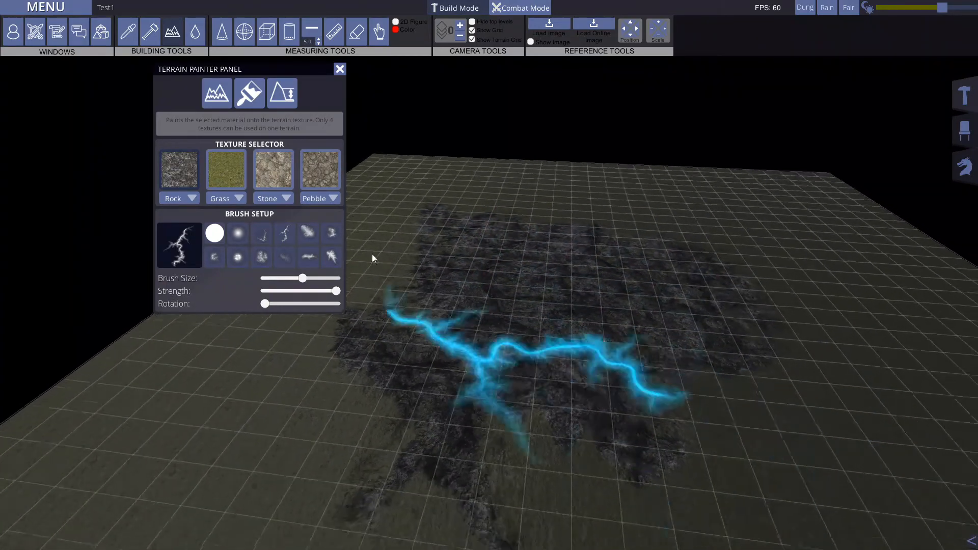
Step: Cover the painted rock patch with Grass again, using a somewhat larger round brush
mouse_move(302, 278)
left_mouse_down()
mouse_move(356, 281)
mouse_move(317, 279)
left_mouse_up()
left_click(216, 234)
mouse_move(602, 270)
left_mouse_down()
mouse_move(510, 221)
mouse_move(544, 357)
left_mouse_up()
key("s")
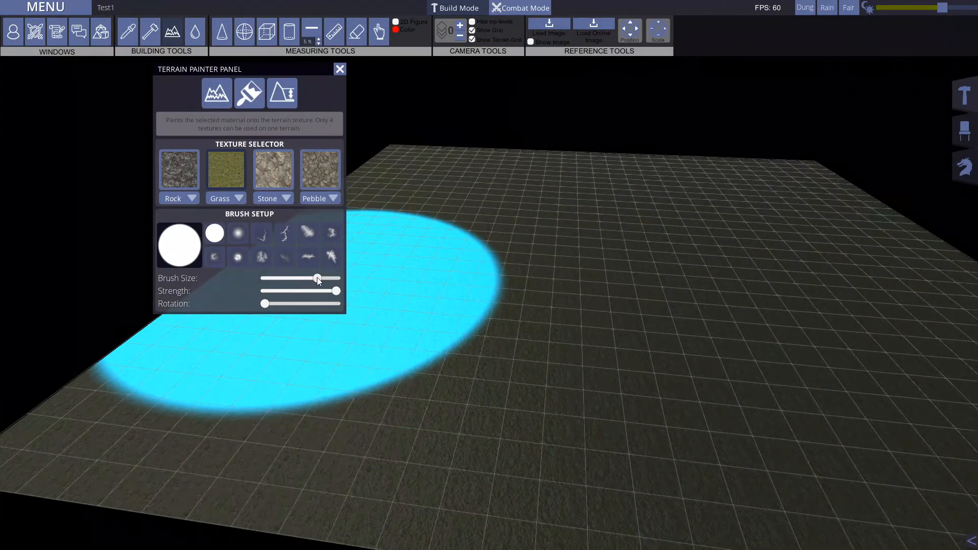
Step: Reduce the brush to its minimum size, switch to the hills and hollows drawing tool and choose the radial branching brush
left_click_drag(317, 279, 264, 278)
left_click(292, 95)
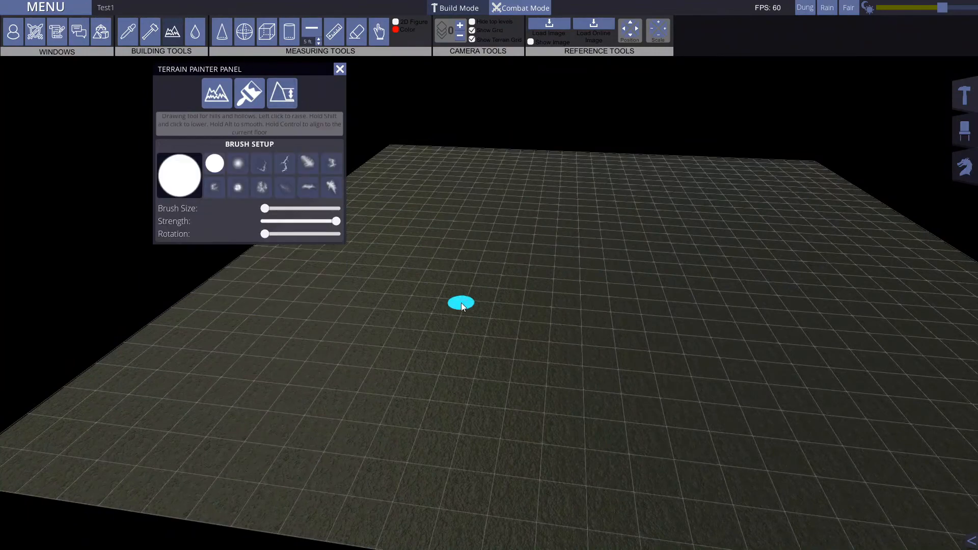
middle_click_drag(224, 71, 310, 85)
key("s")
key("d")
key("w")
key("a")
key("s")
left_click(258, 184)
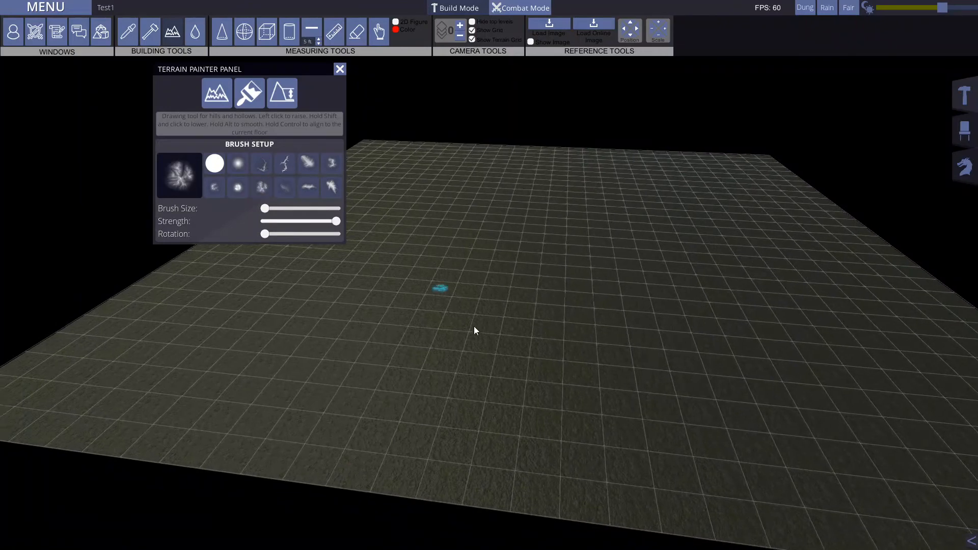
Step: Enlarge the branching brush to about half of its size range and raise a rugged hill near the terrain's front edge
key("a")
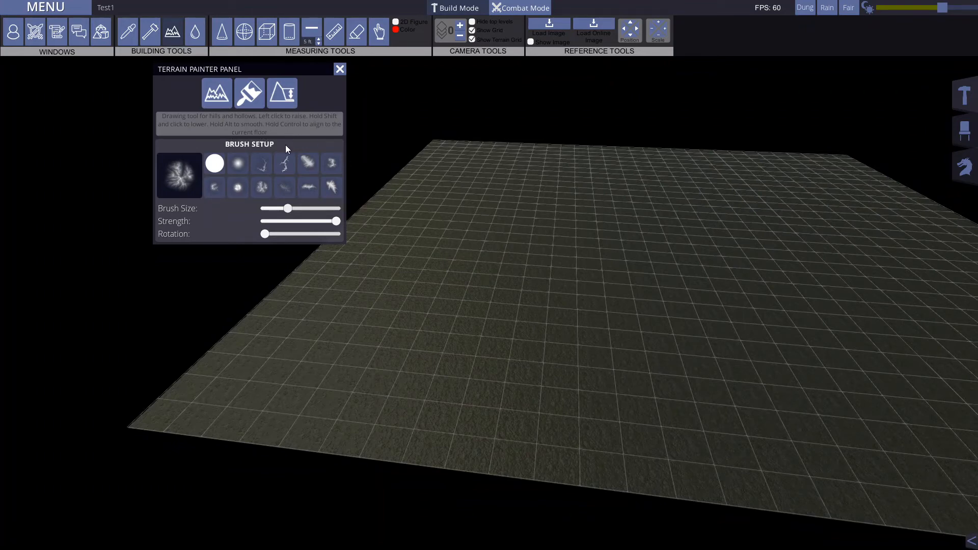
key("d")
key("w")
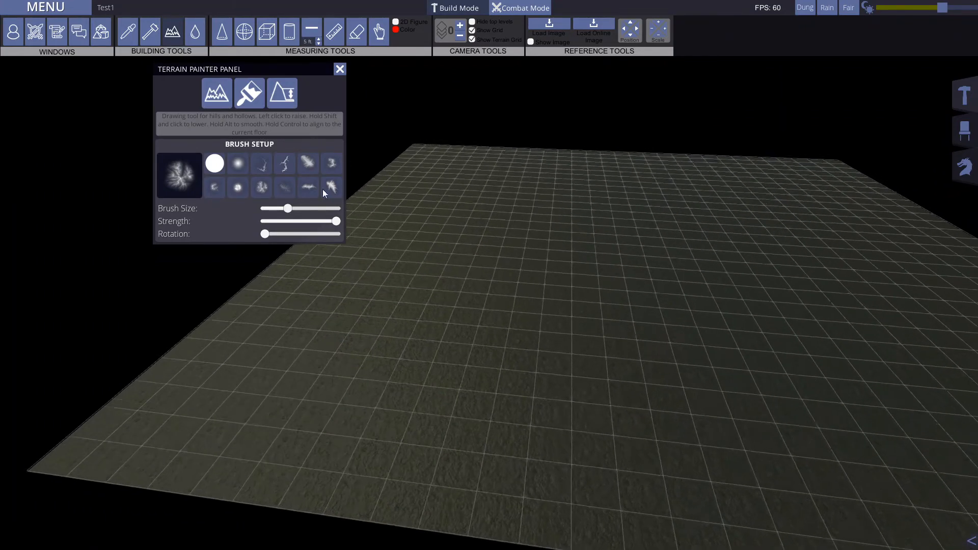
key("s")
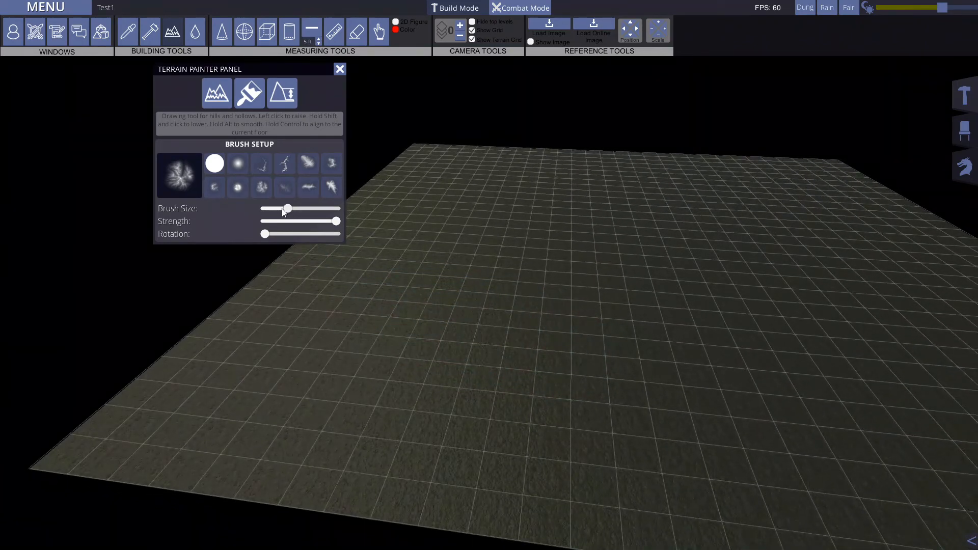
left_click_drag(292, 208, 306, 209)
left_click_drag(506, 351, 507, 356)
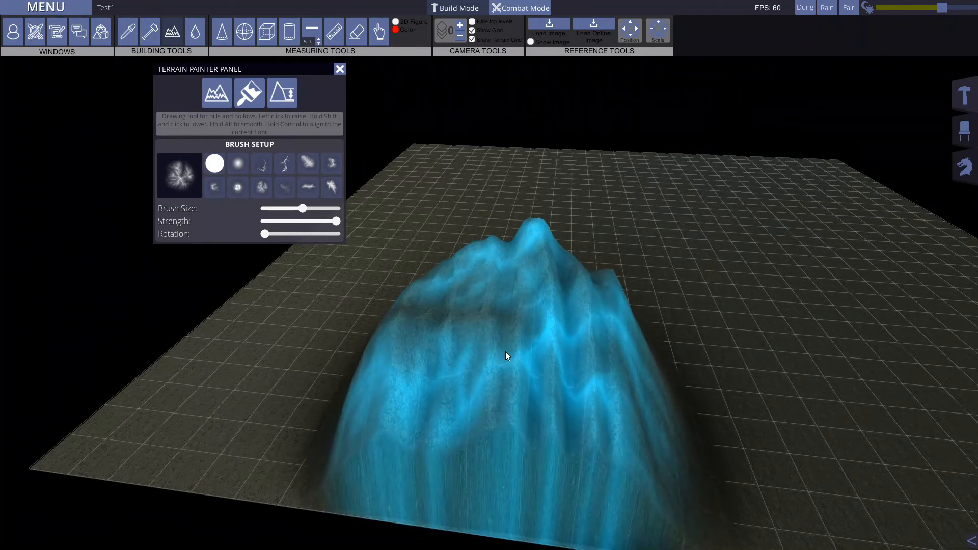
left_click_drag(506, 353, 506, 352, "shift")
Step: Raise connected rugged ridges across the terrain around a flat hollow with the branching brush
key("d")
left_click_drag(638, 390, 796, 336)
key("w")
mouse_move(568, 299)
left_mouse_down()
mouse_move(543, 279)
mouse_move(616, 430)
mouse_move(661, 359)
mouse_move(628, 347)
mouse_move(609, 353)
mouse_move(610, 380)
mouse_move(861, 382)
mouse_move(901, 363)
mouse_move(763, 304)
left_mouse_up()
key("a")
right_click_drag(763, 304, 497, 315)
key("s")
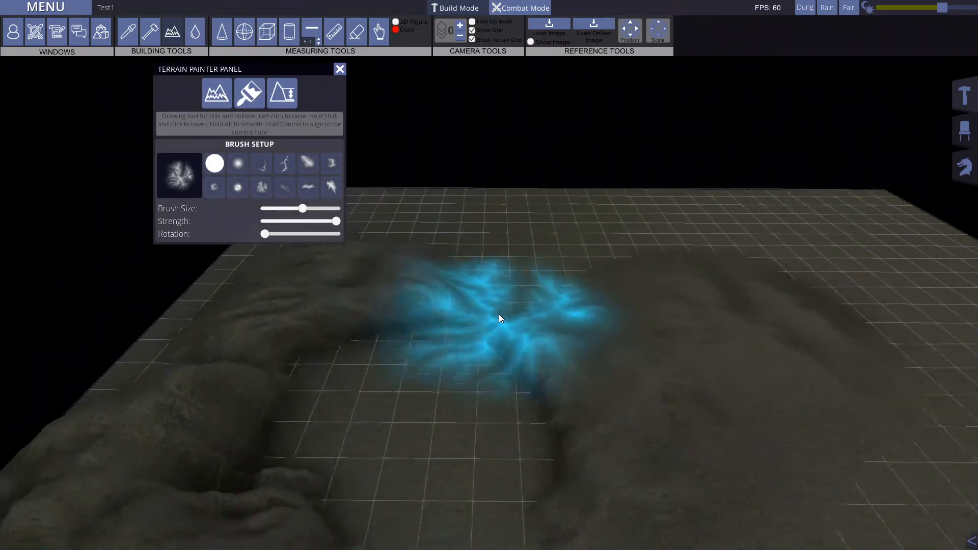
Step: Set the current floor level to 1 and raise a tall, jagged mountain over the hollow between the ridges
key("d")
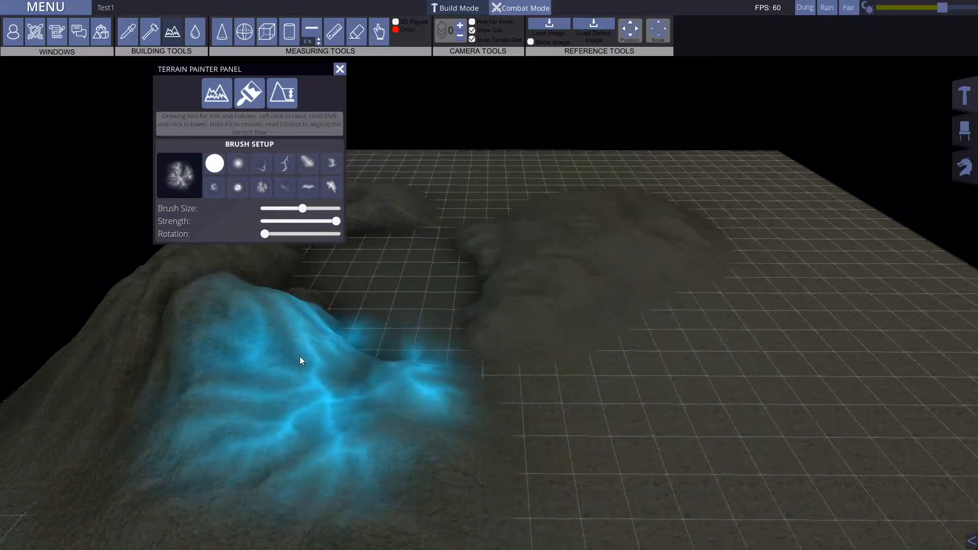
key("w")
key("a")
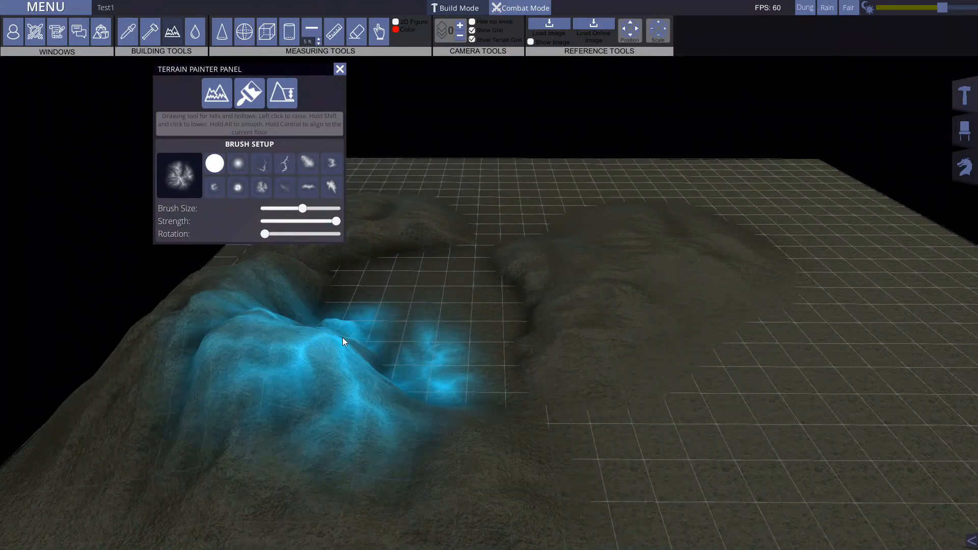
key("w")
key("a")
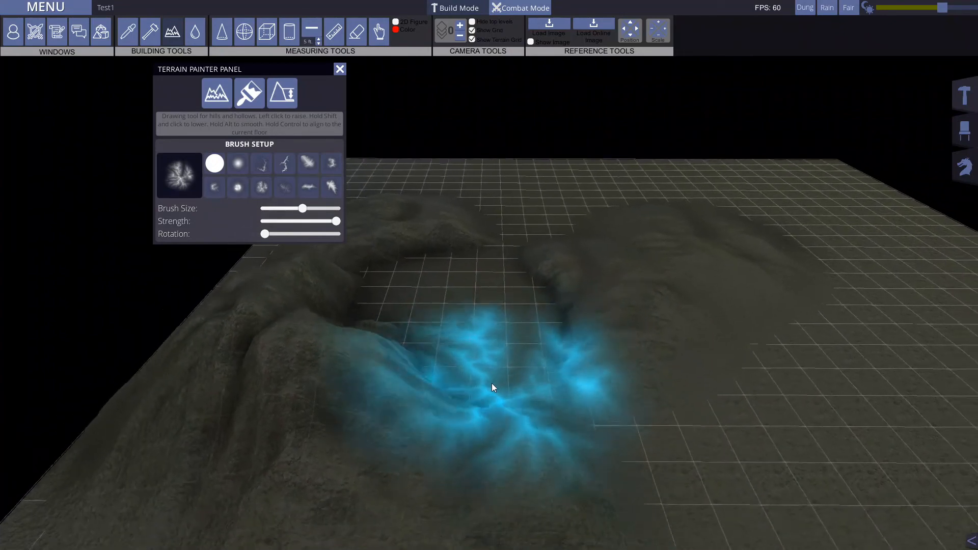
key("Page_Up")
key("Page_Up")
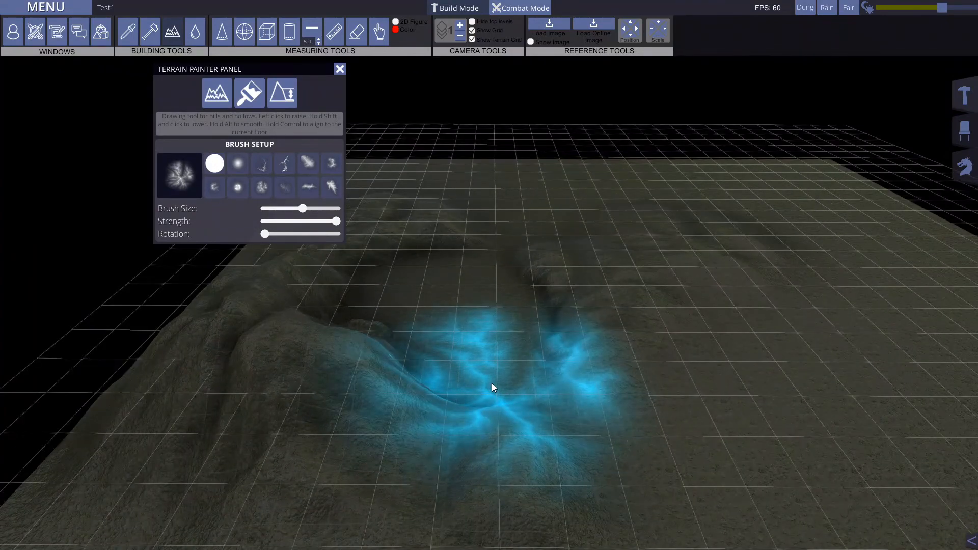
key("Page_Down")
mouse_move(440, 336)
left_mouse_down()
mouse_move(446, 253)
mouse_move(482, 233)
mouse_move(570, 105)
left_mouse_up()
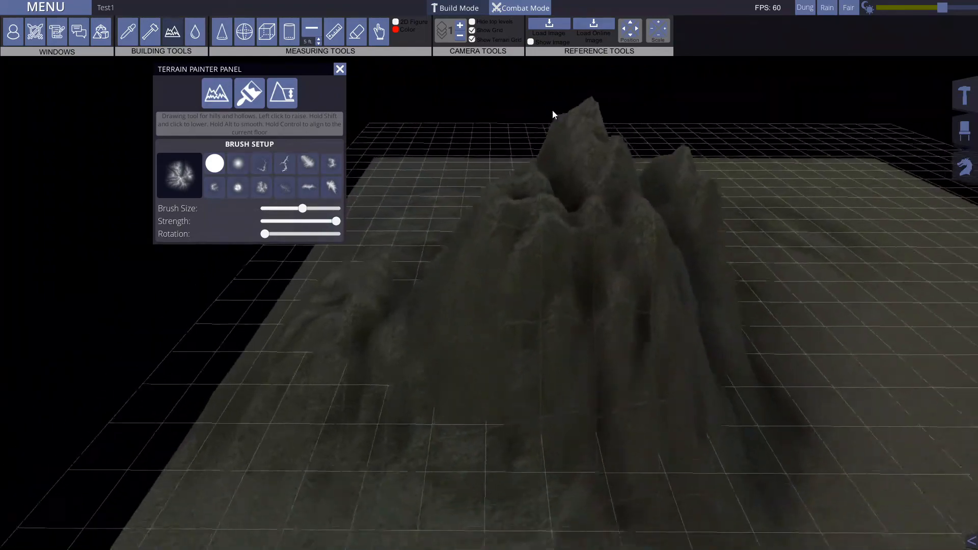
Step: Align the jagged mountain to the current floor level, flattening it into a plateau
key("s")
key("d")
key("d")
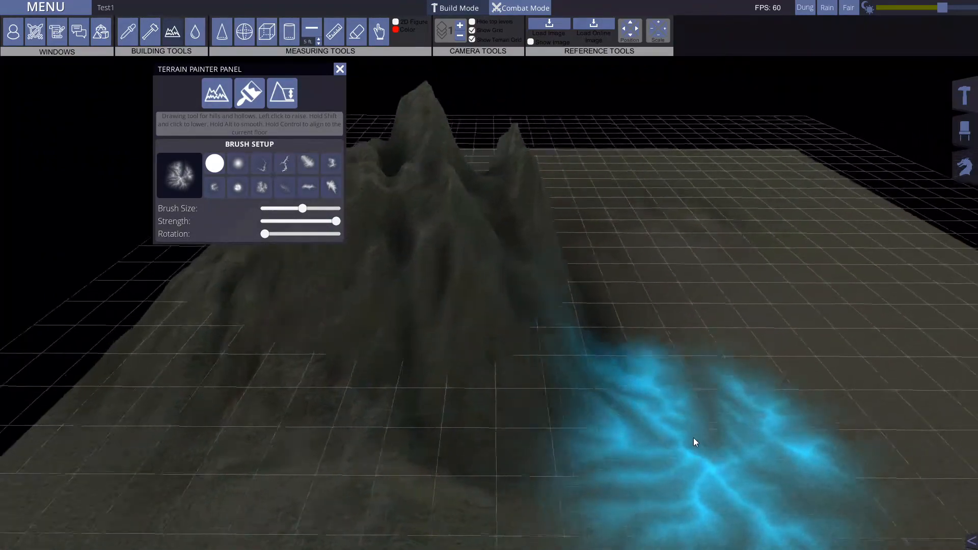
key("s")
key("a")
key("w")
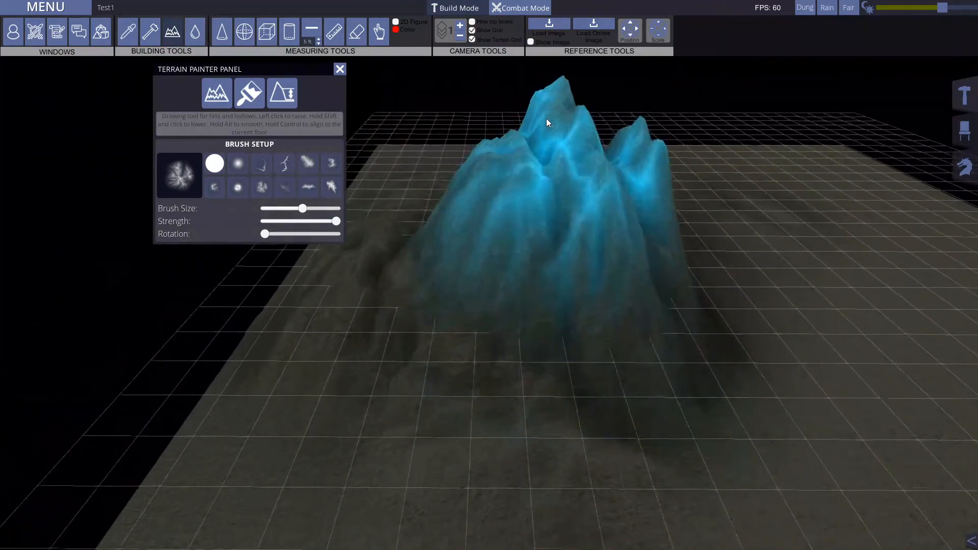
key("w")
key("d")
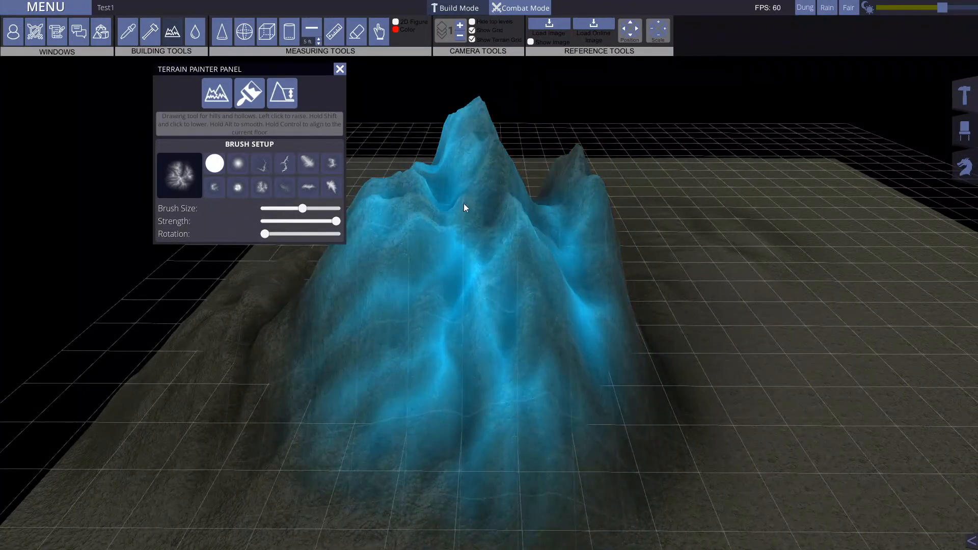
left_click(459, 200, "shift")
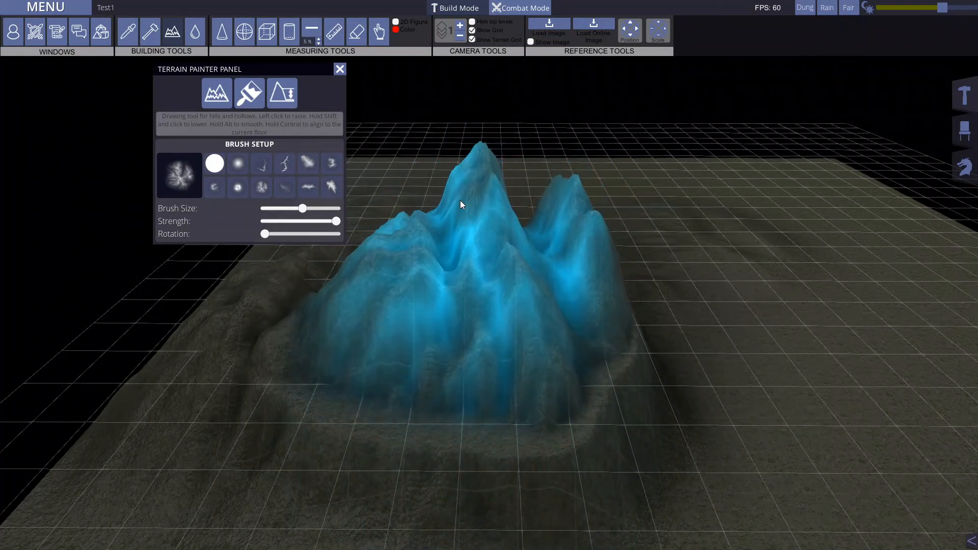
mouse_move(459, 290)
left_mouse_down("shift")
mouse_move(463, 277)
mouse_move(484, 292)
left_mouse_up("shift")
Step: Form a second flat plateau at the current floor level on the open terrain beside the first one
key("d")
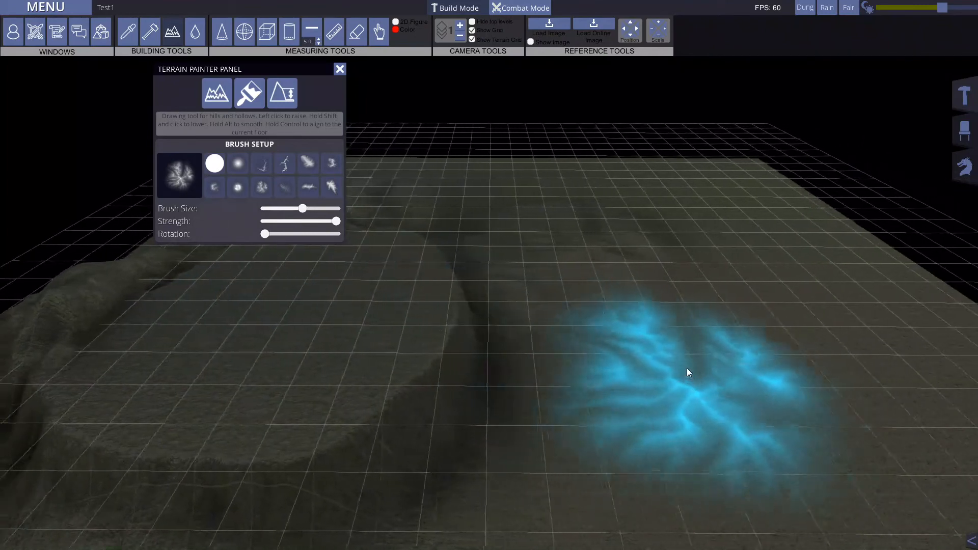
left_click_drag(718, 353, 718, 352)
key("s")
key("a")
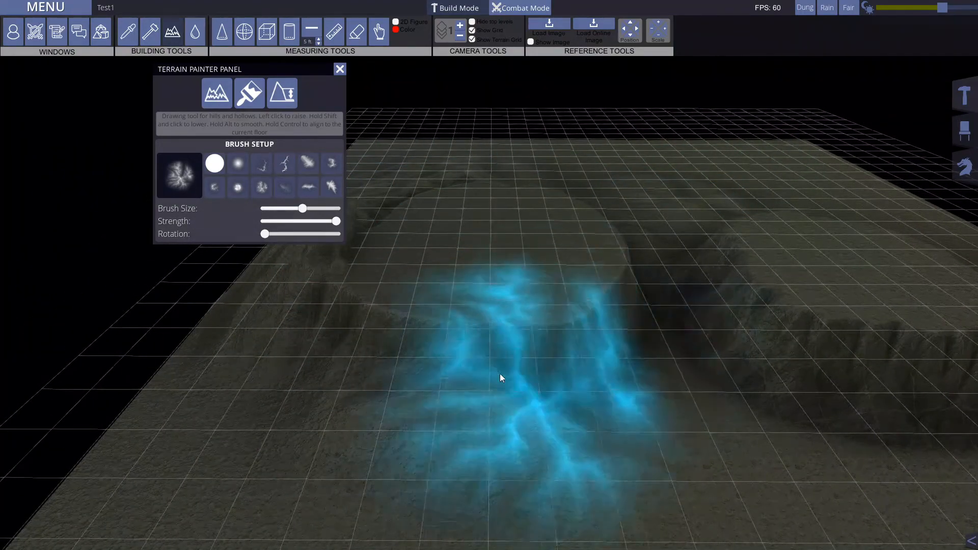
Step: Choose the solid round brush at a smaller size and raise a smooth, steep mound in front of the plateaus
key("d")
key("s")
left_click(214, 169)
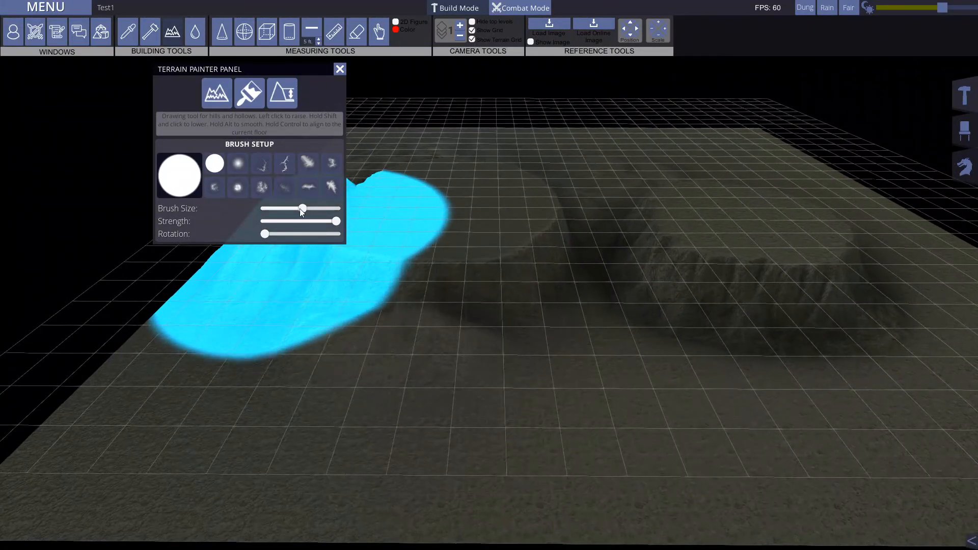
left_click_drag(301, 209, 276, 210)
left_click_drag(319, 402, 319, 402)
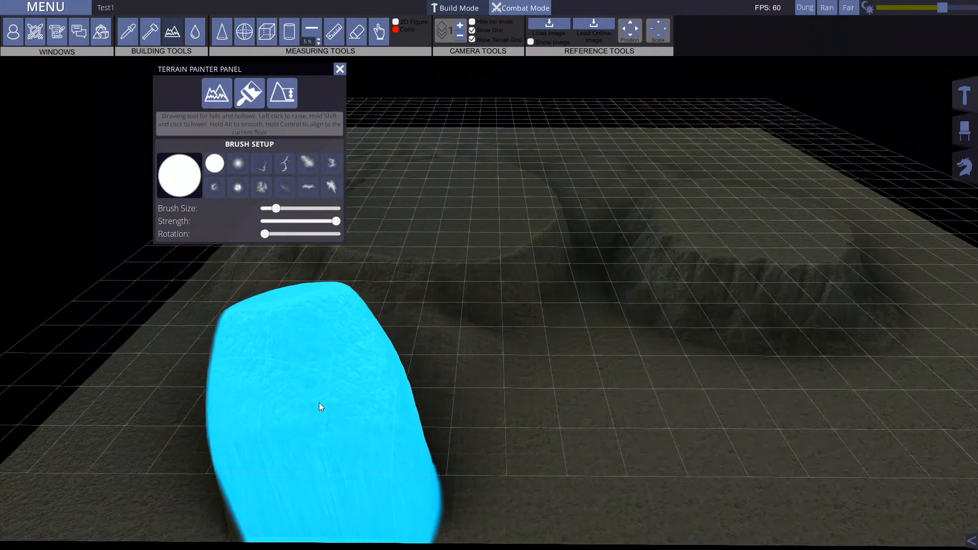
Step: Raise another smooth mound with the round brush near the terrain's edge, beside the first mound
key("a")
mouse_move(933, 467)
middle_mouse_down()
mouse_move(699, 377)
mouse_move(853, 380)
mouse_move(749, 325)
mouse_move(413, 329)
middle_mouse_up()
key("a")
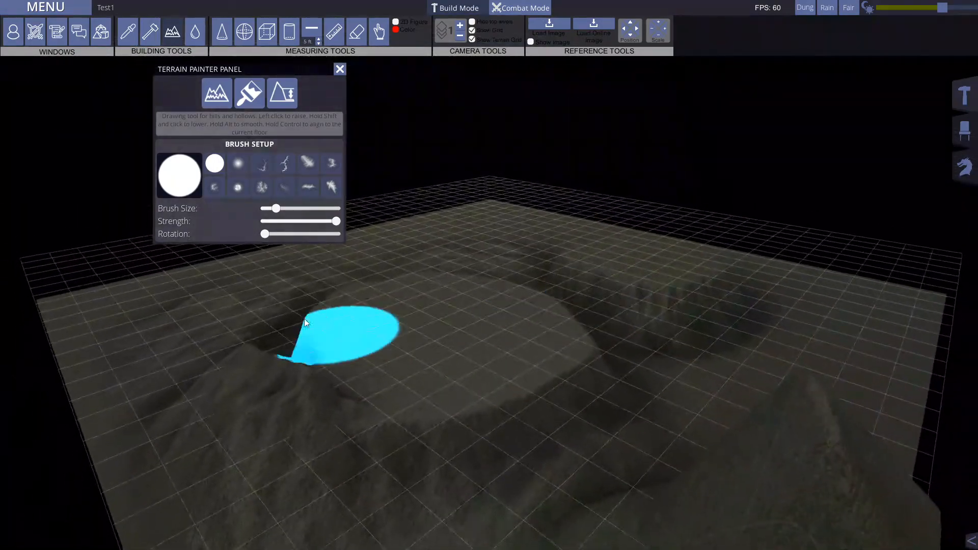
mouse_move(459, 363)
middle_mouse_down()
mouse_move(623, 396)
mouse_move(627, 414)
middle_mouse_up()
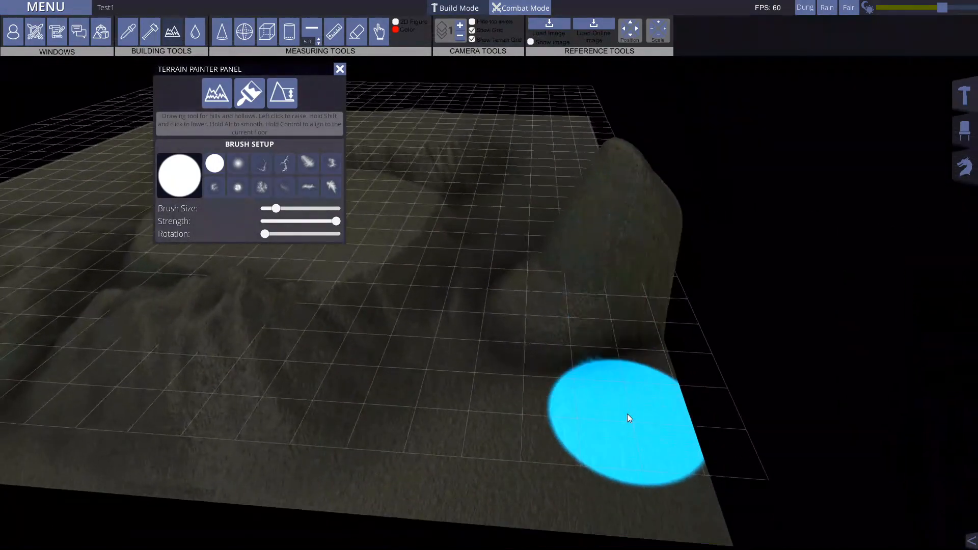
left_click(554, 418)
key("w")
Step: Choose the soft blotchy spot brush and raise uneven hills on the ground behind the plateaus, enlarging the brush for the farthest one
left_click(264, 187)
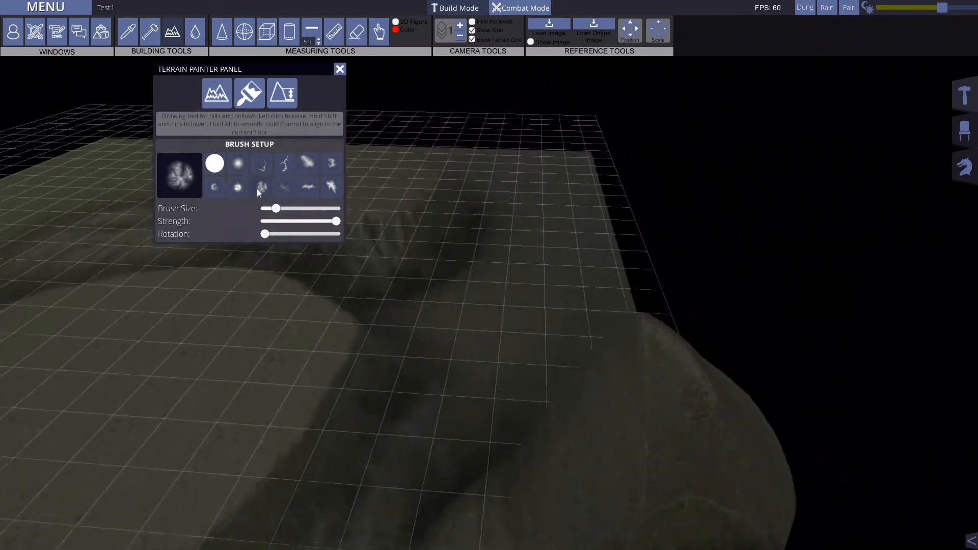
left_click(236, 186)
left_click_drag(573, 397, 573, 398)
mouse_move(646, 389)
middle_mouse_down()
mouse_move(239, 323)
mouse_move(396, 334)
mouse_move(372, 395)
mouse_move(406, 364)
middle_mouse_up()
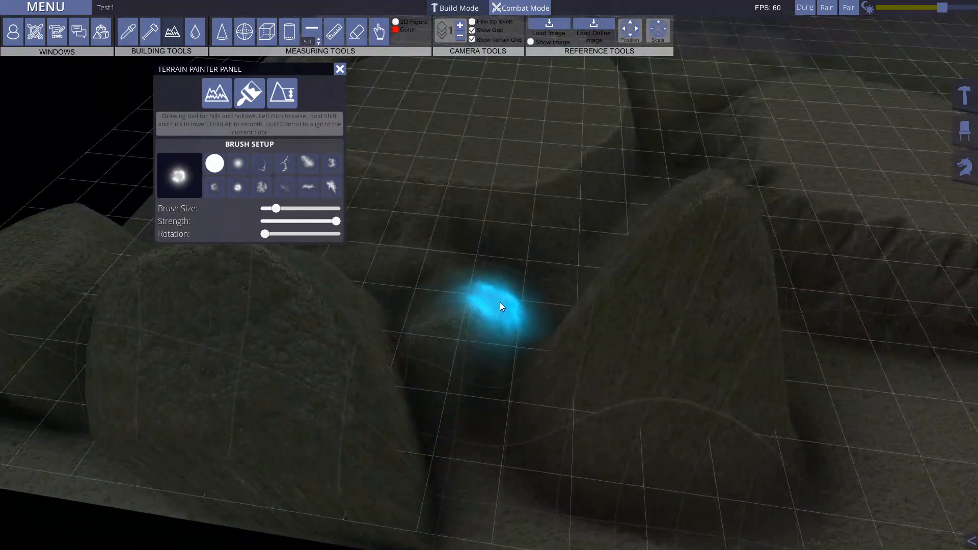
mouse_move(415, 222)
middle_mouse_down()
mouse_move(271, 182)
mouse_move(576, 323)
middle_mouse_up()
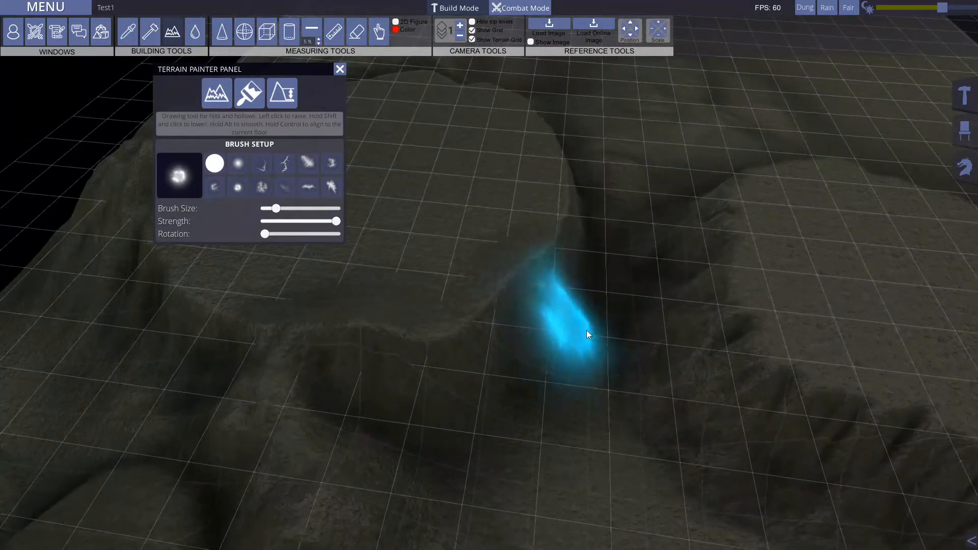
mouse_move(637, 166)
middle_mouse_down()
mouse_move(666, 136)
mouse_move(661, 245)
middle_mouse_up()
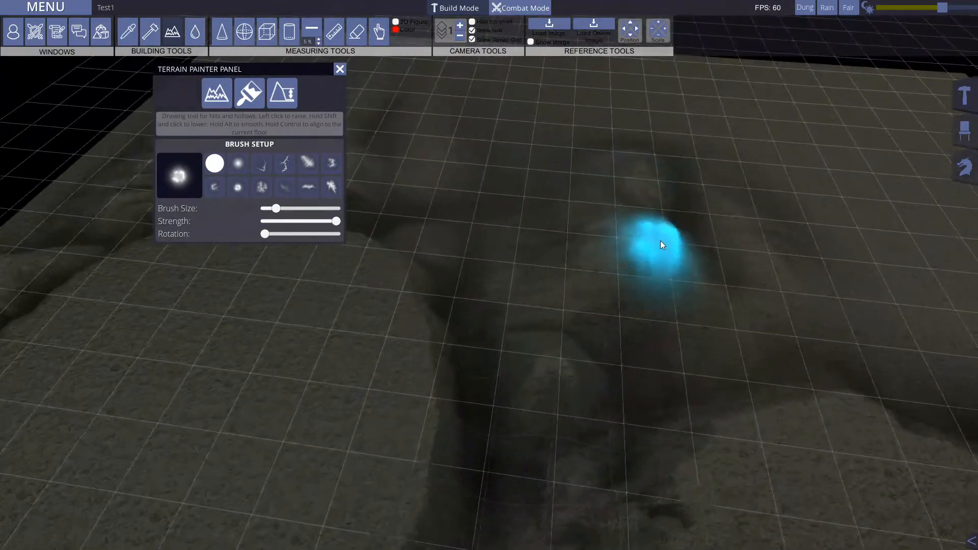
left_click_drag(275, 209, 303, 209)
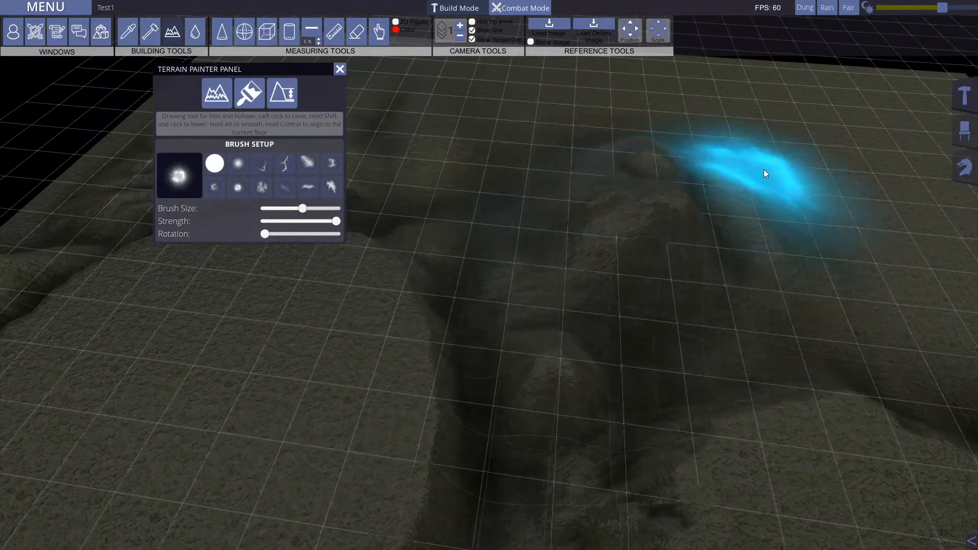
mouse_move(265, 311)
middle_mouse_down()
mouse_move(473, 162)
mouse_move(346, 61)
middle_mouse_up()
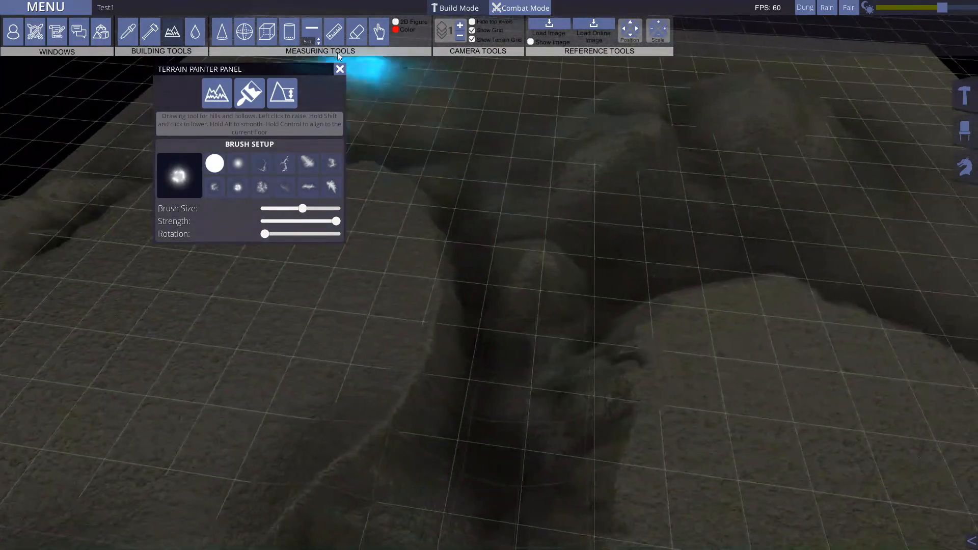
Step: Lower the middle of the first plateau with the enlarged brush until it forms a round, flat-bottomed crater
mouse_move(548, 176)
middle_mouse_down()
mouse_move(537, 160)
mouse_move(535, 212)
mouse_move(513, 182)
middle_mouse_up()
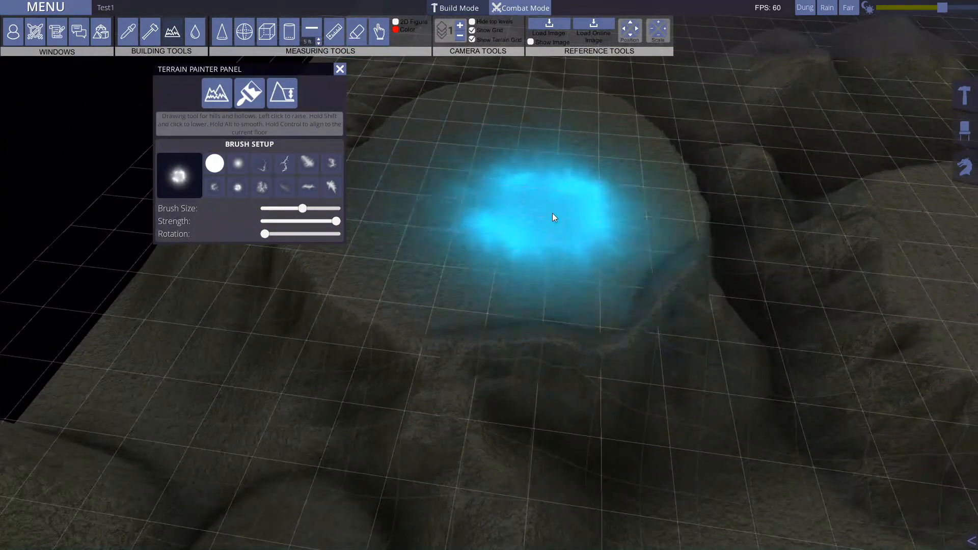
mouse_move(505, 209)
left_mouse_down("shift")
mouse_move(514, 195)
mouse_move(512, 238)
left_mouse_up("shift")
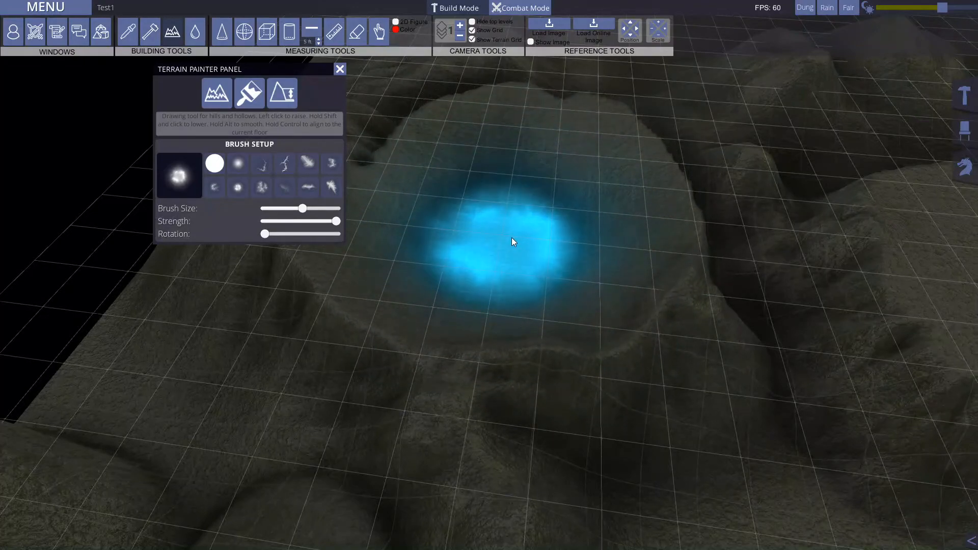
mouse_move(722, 52)
middle_mouse_down()
mouse_move(711, 213)
mouse_move(451, 200)
mouse_move(677, 161)
mouse_move(420, 188)
mouse_move(506, 156)
mouse_move(417, 169)
mouse_move(463, 109)
mouse_move(469, 169)
mouse_move(496, 141)
mouse_move(344, 323)
mouse_move(662, 400)
mouse_move(603, 285)
mouse_move(392, 34)
middle_mouse_up()
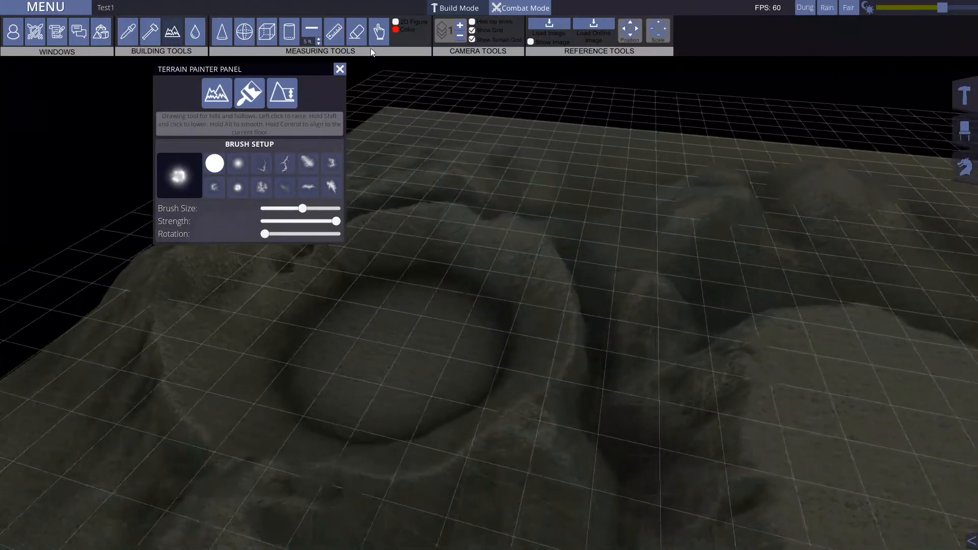
Step: Close the Terrain Painter, go down to level 0 and place a small rectangular table at the crater floor's edge
left_click(341, 70)
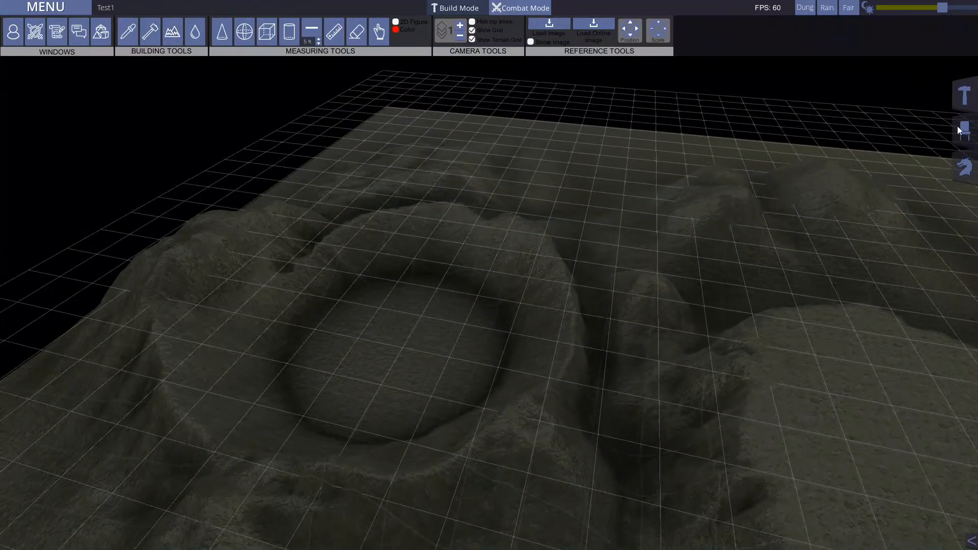
key("w")
key("d")
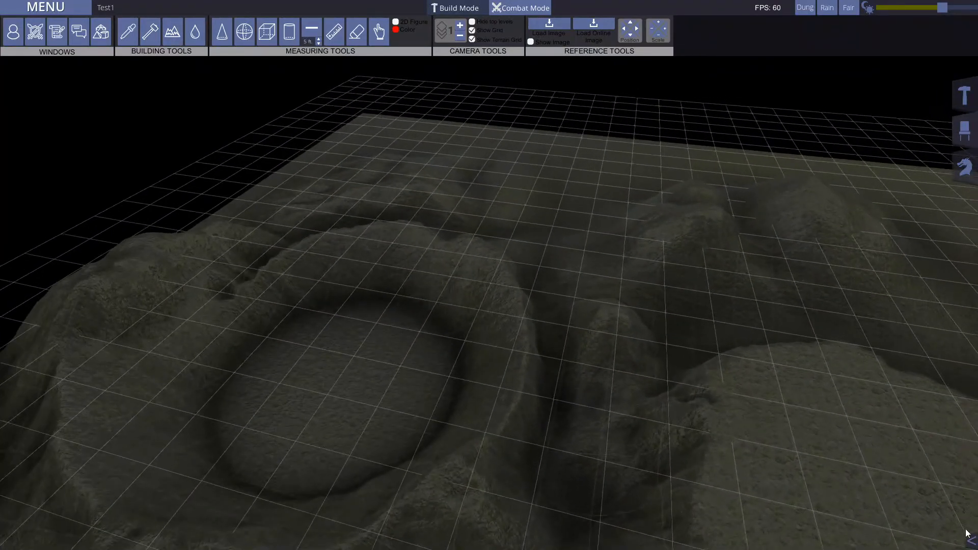
left_click(971, 541)
key("d")
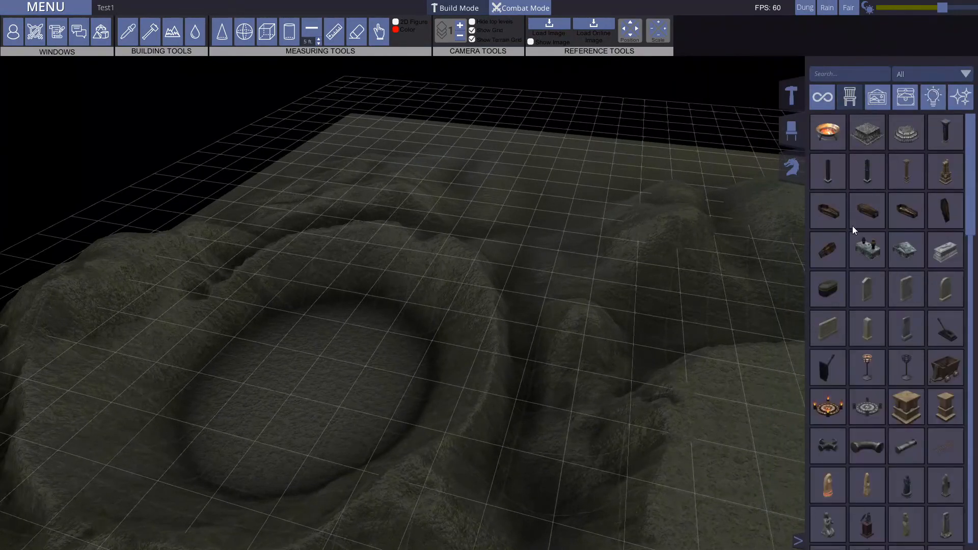
scroll(854, 230, "down", 10)
left_click(870, 237)
key("Page_Down")
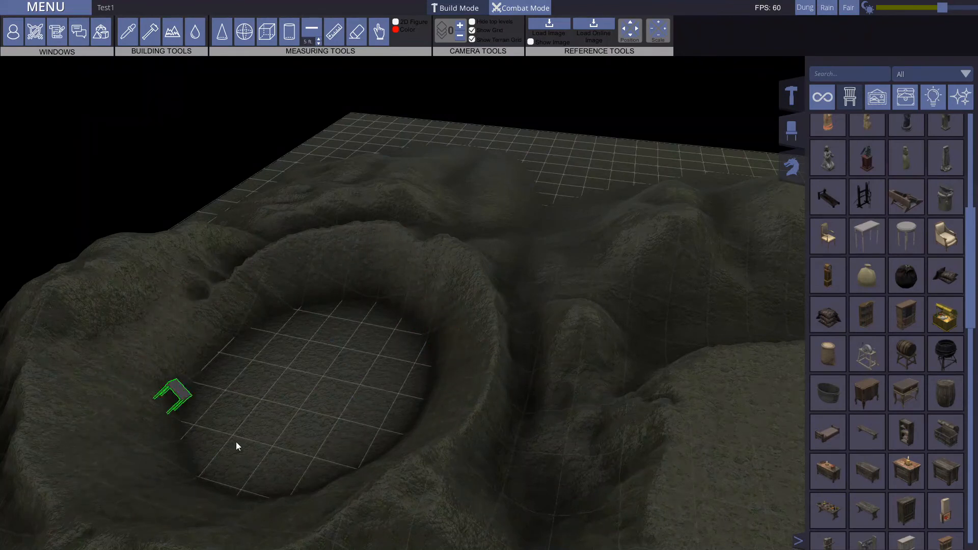
left_click(207, 473)
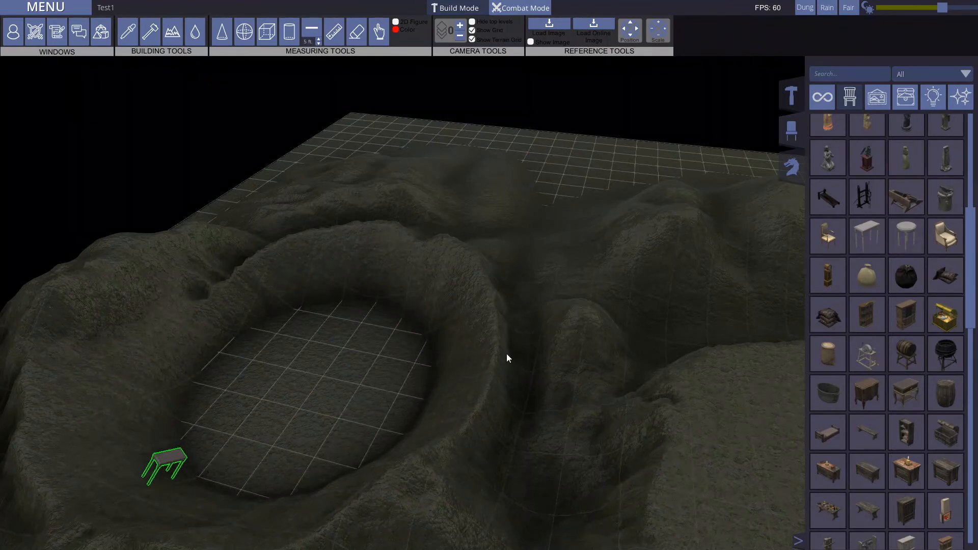
Step: Choose a wall from the building assets and draw a straight stretch across the far side of the crater floor
left_click(793, 96)
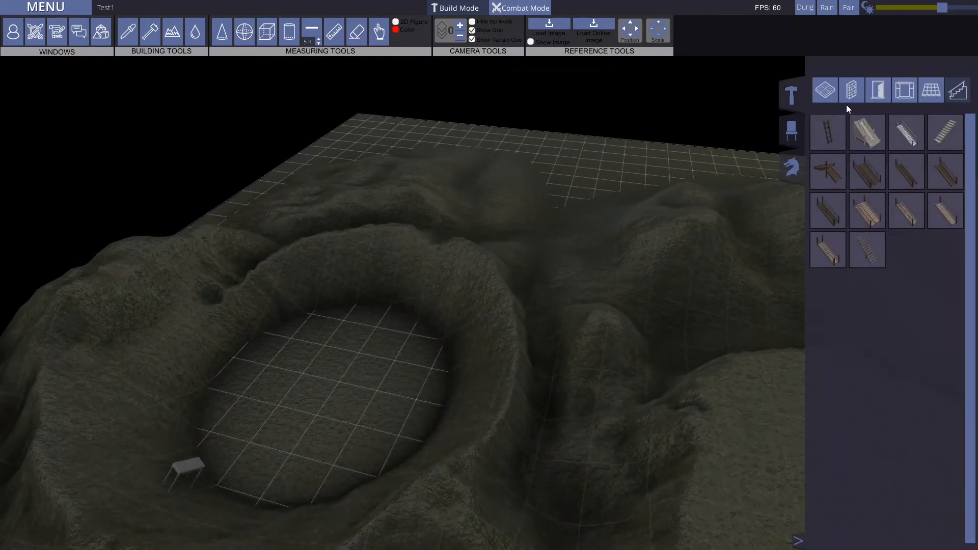
left_click(878, 89)
left_click(828, 138)
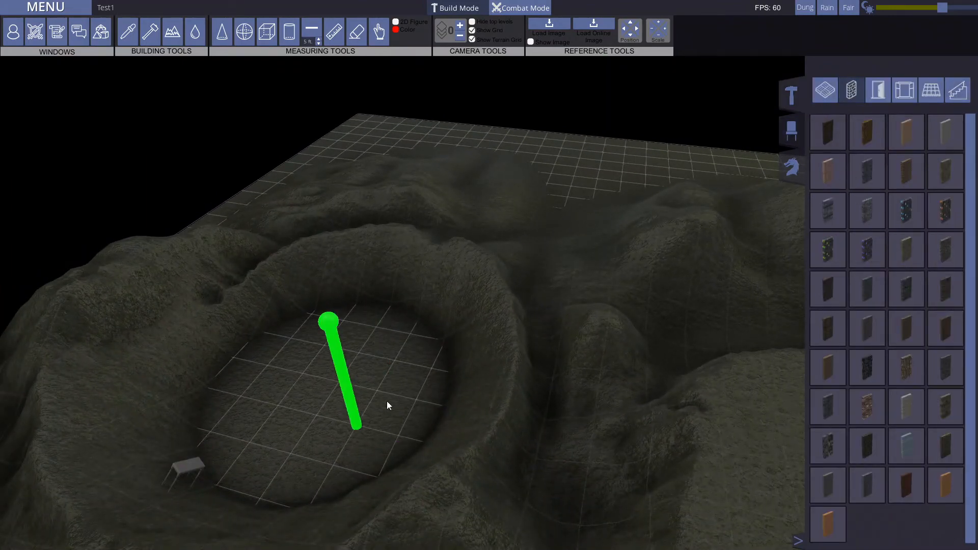
left_click_drag(405, 363, 213, 336)
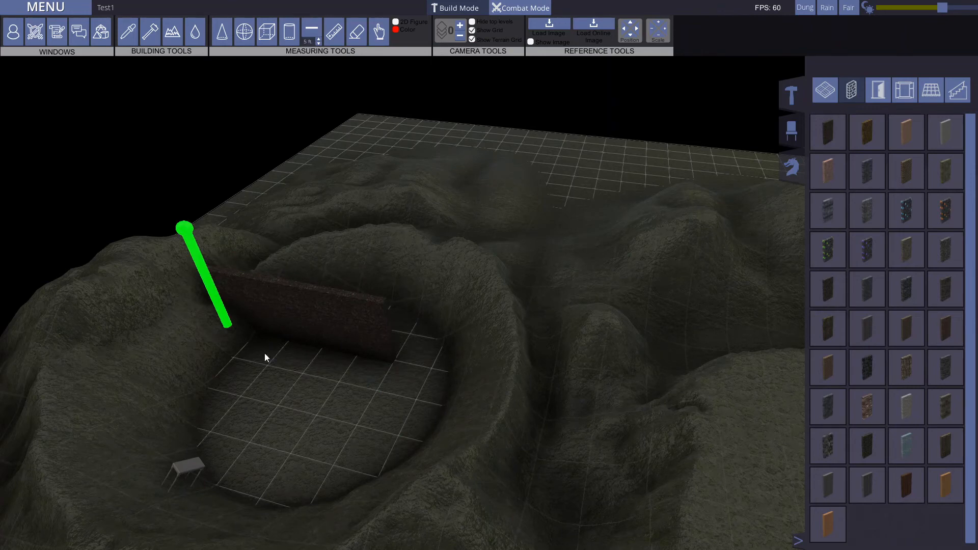
Step: Draw a second, longer wall across the crater floor, parallel to the first one and nearer the table
key("w")
key("a")
mouse_move(414, 357)
middle_mouse_down()
mouse_move(465, 361)
mouse_move(474, 334)
mouse_move(466, 353)
mouse_move(376, 393)
mouse_move(319, 376)
mouse_move(258, 328)
mouse_move(432, 364)
mouse_move(566, 374)
mouse_move(370, 337)
mouse_move(410, 389)
mouse_move(494, 375)
mouse_move(325, 387)
mouse_move(405, 303)
middle_mouse_up()
key("w")
key("d")
key("s")
key("w")
key("s")
key("w")
left_click_drag(423, 400, 223, 323)
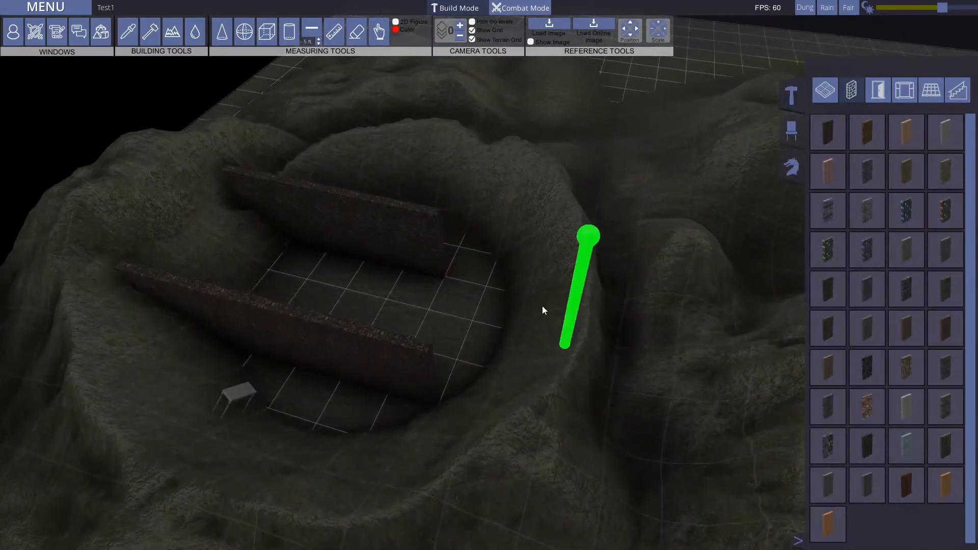
Step: Remove both parallel walls from the crater floor
key("a")
key("d")
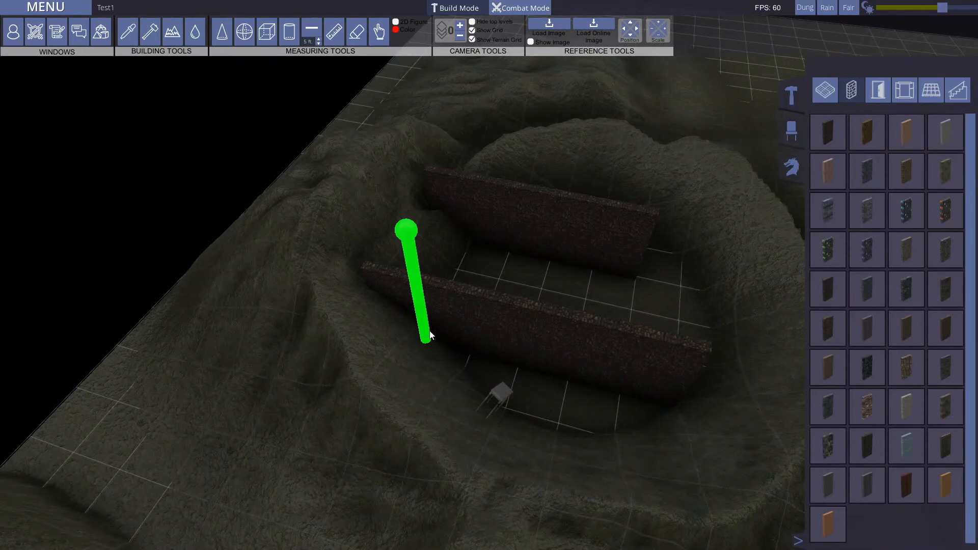
key("w")
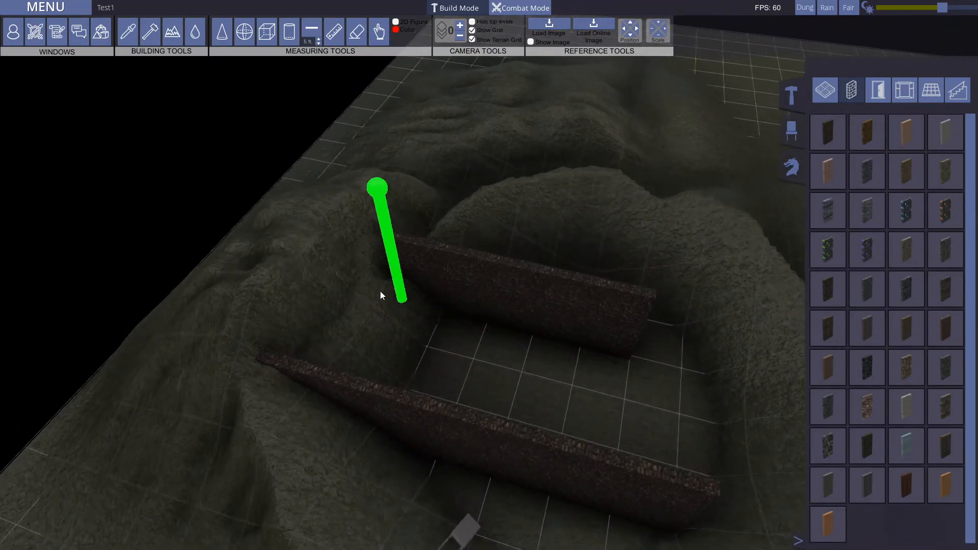
key("d")
key("s")
key("w")
key("d")
middle_click_drag(540, 288, 158, 231)
mouse_move(525, 242)
middle_mouse_down()
mouse_move(478, 239)
mouse_move(435, 264)
middle_mouse_up()
key("a")
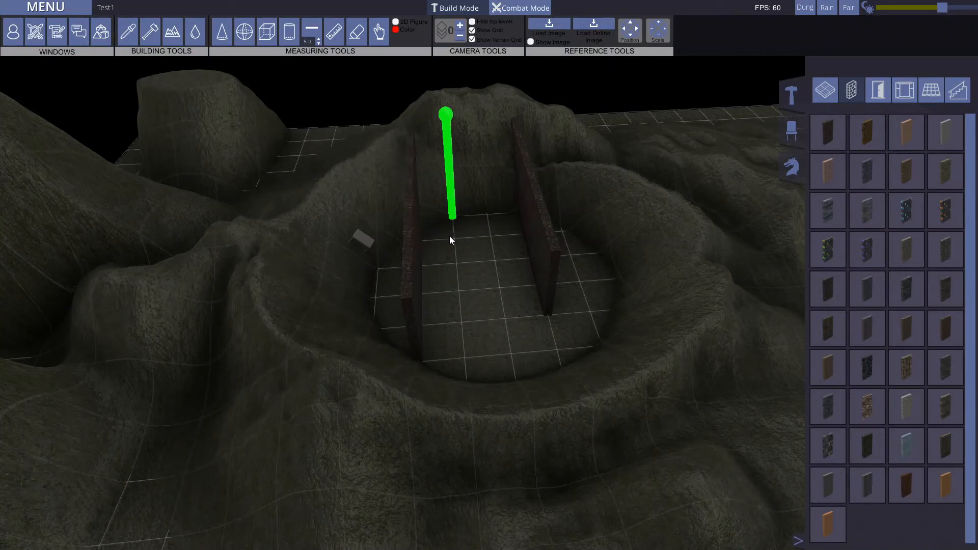
right_click_drag(420, 351, 423, 168)
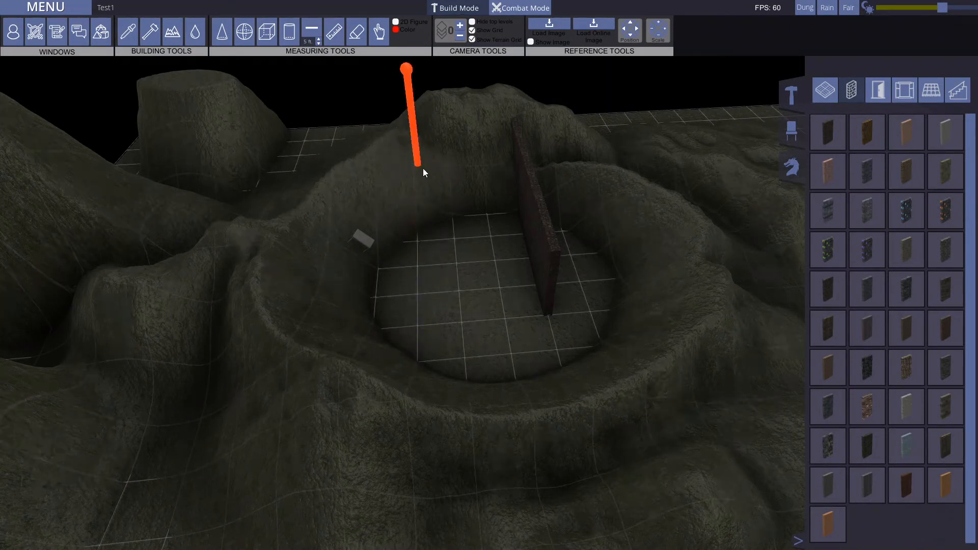
right_click_drag(554, 306, 538, 176)
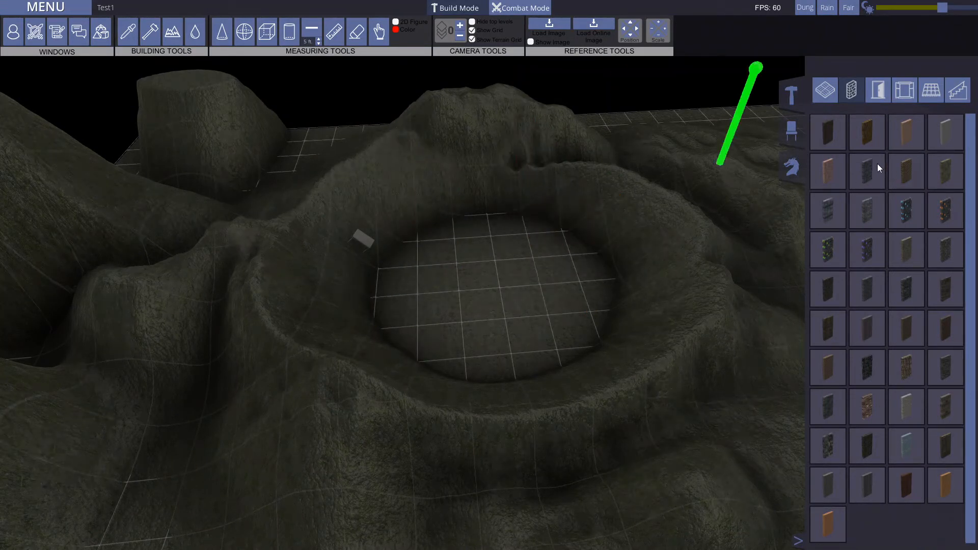
Step: Switch to Combat Mode and back to Build Mode, and delete the small table from the crater
left_click(526, 10)
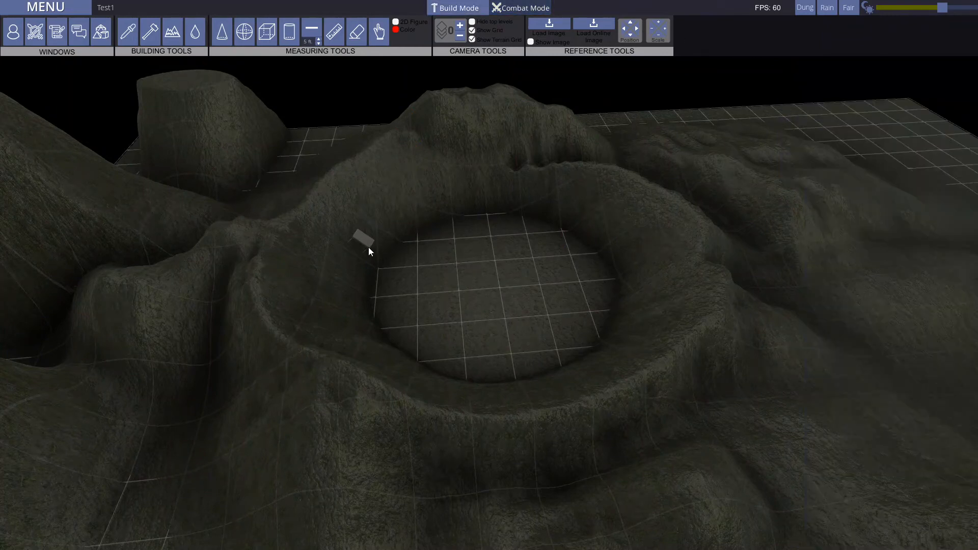
middle_click_drag(525, 283, 654, 270)
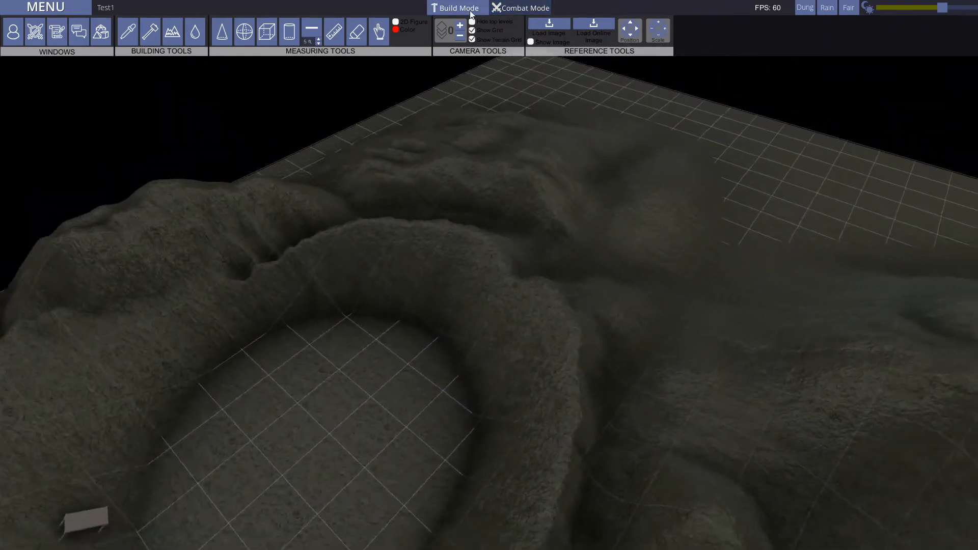
left_click(467, 10)
key("s")
key("s")
left_click_drag(283, 337, 451, 300)
key("Delete")
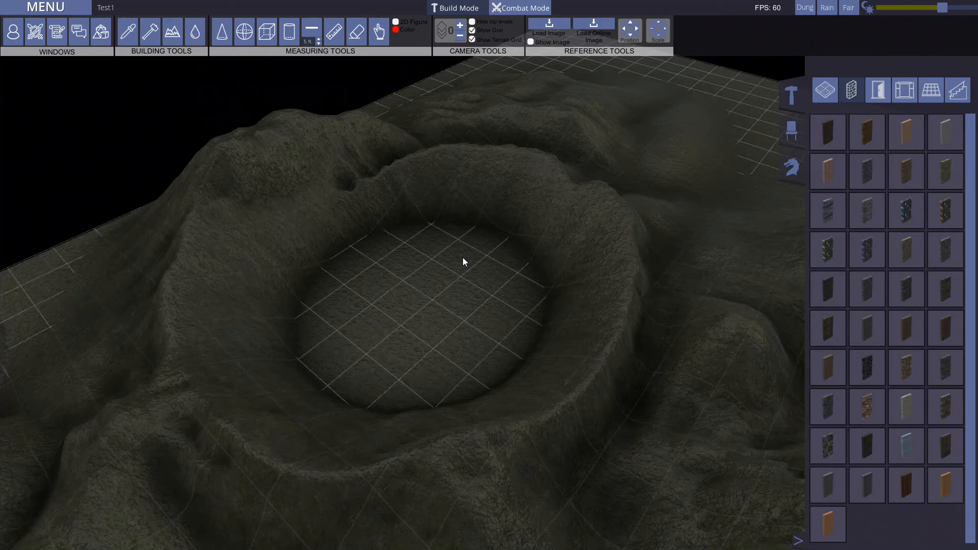
Step: Load the saved map godsthroneswrext
middle_click_drag(463, 258, 575, 201)
left_click(46, 7)
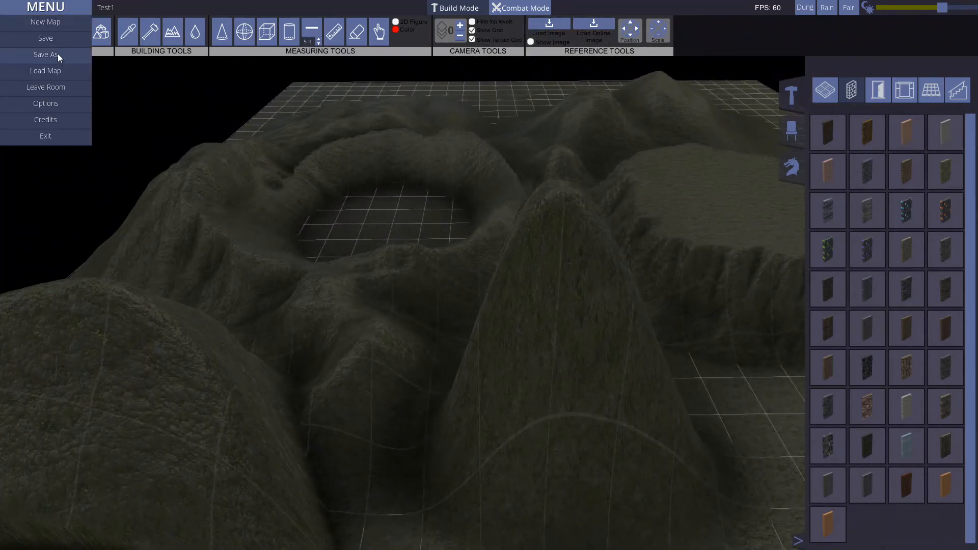
left_click(48, 70)
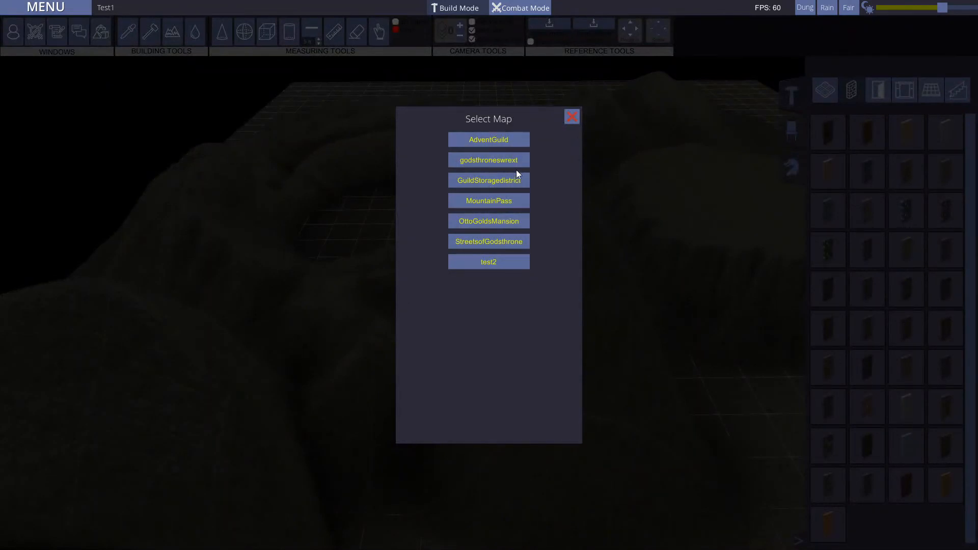
left_click(502, 158)
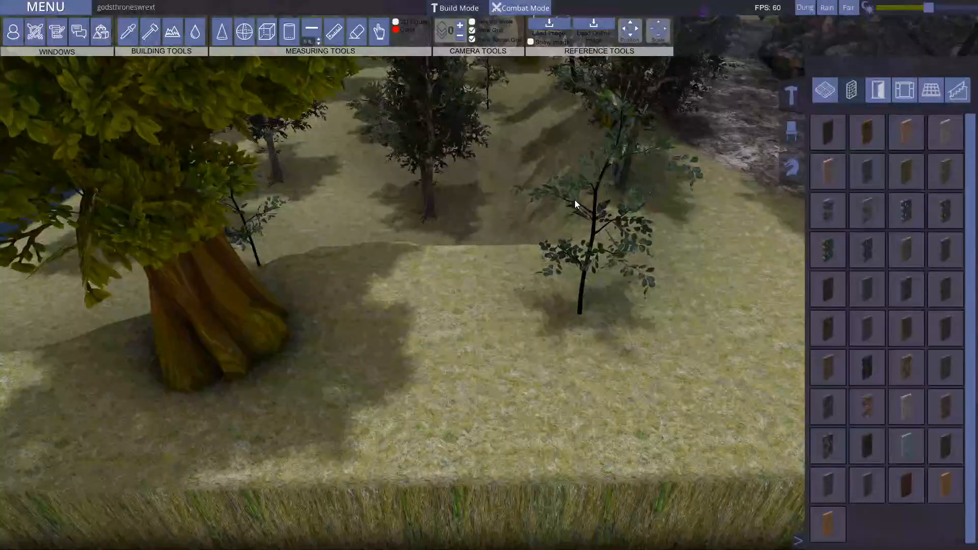
Step: Examine the loaded map's river, trees, bridge and rock wall from above the terrain
key("s")
key("a")
key("w")
middle_click_drag(321, 227, 428, 285)
key("s")
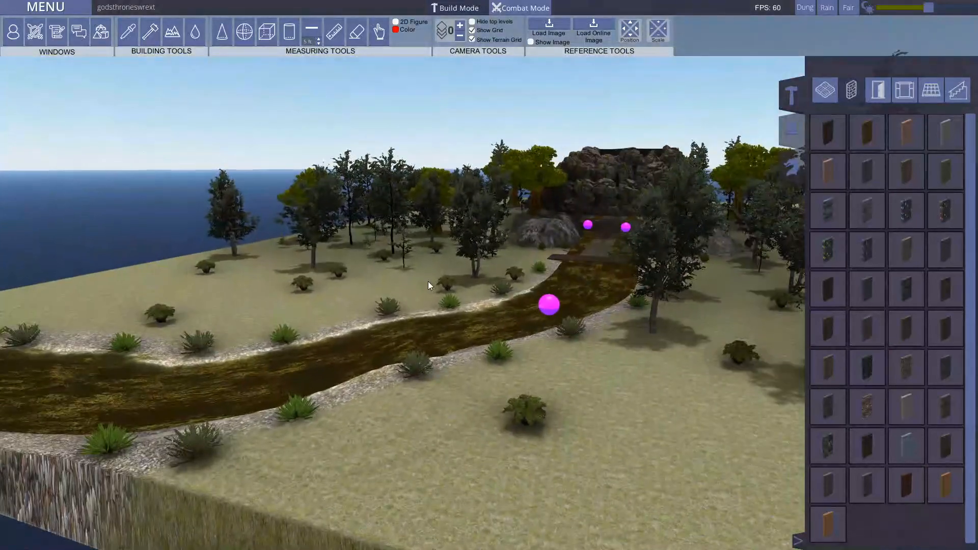
middle_click_drag(521, 367, 568, 377)
key("w")
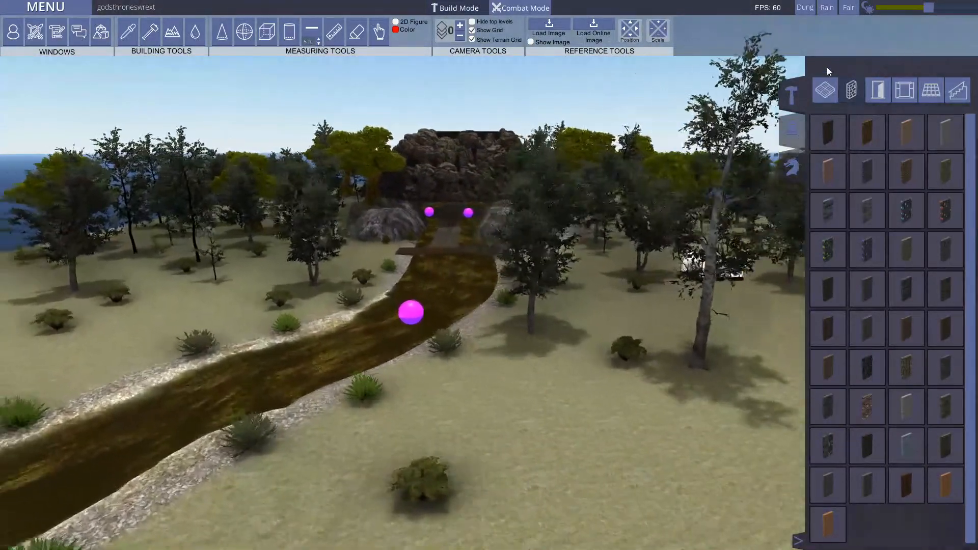
key("s")
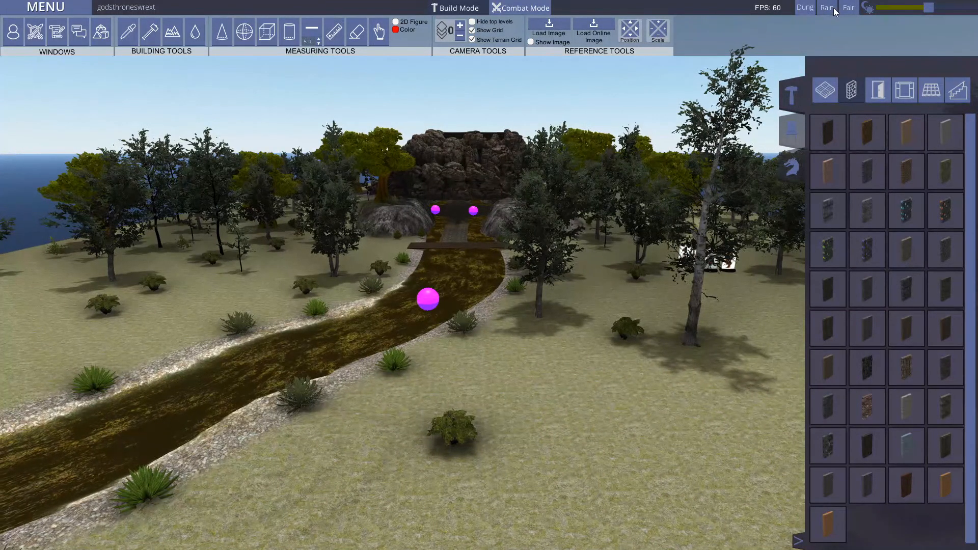
key("d")
key("w")
key("s")
key("a")
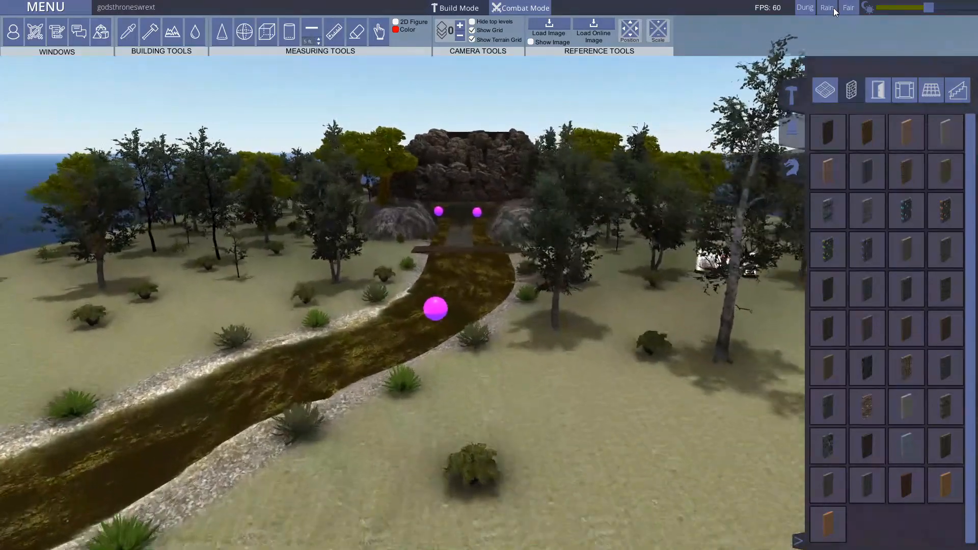
key("w")
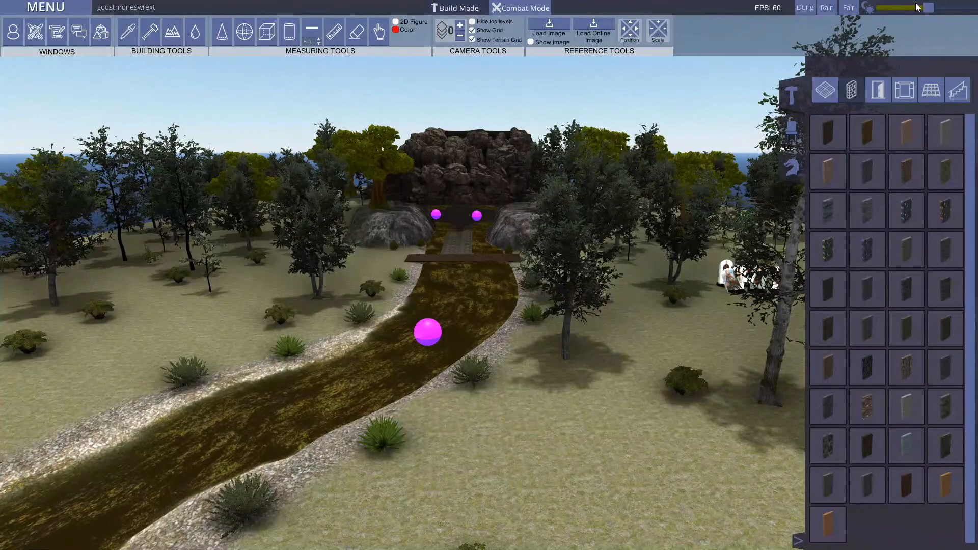
Step: Shift the time of day to a darker, dusk-like light and view its effect along the river
mouse_move(928, 8)
left_mouse_down()
mouse_move(885, 12)
mouse_move(972, 7)
mouse_move(912, 7)
left_mouse_up()
right_click_drag(662, 206, 819, 10)
key("w")
key("w")
key("d")
key("s")
key("a")
key("s")
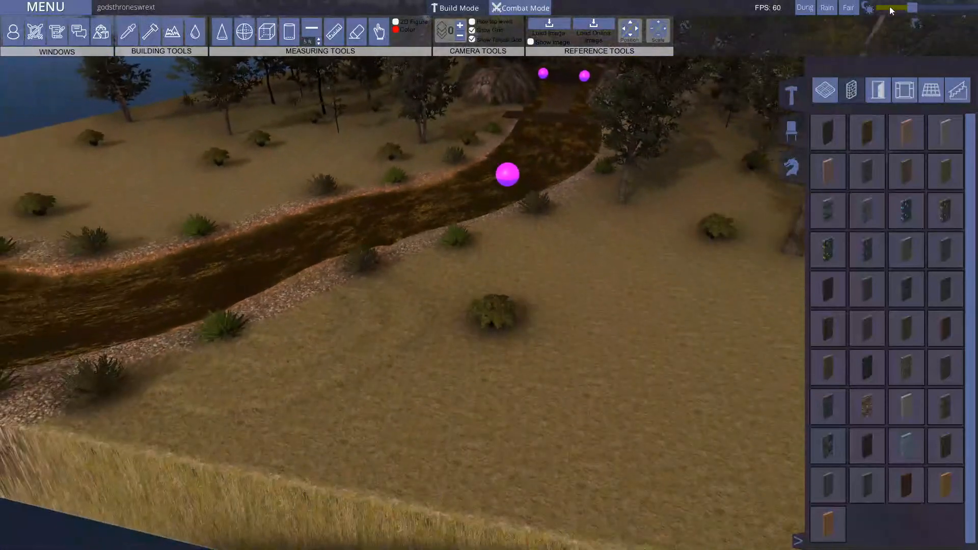
Step: Shift the time of day back to bright daylight over the river and shore
mouse_move(912, 7)
left_mouse_down()
mouse_move(902, 7)
mouse_move(937, 7)
mouse_move(902, 7)
mouse_move(930, 5)
left_mouse_up()
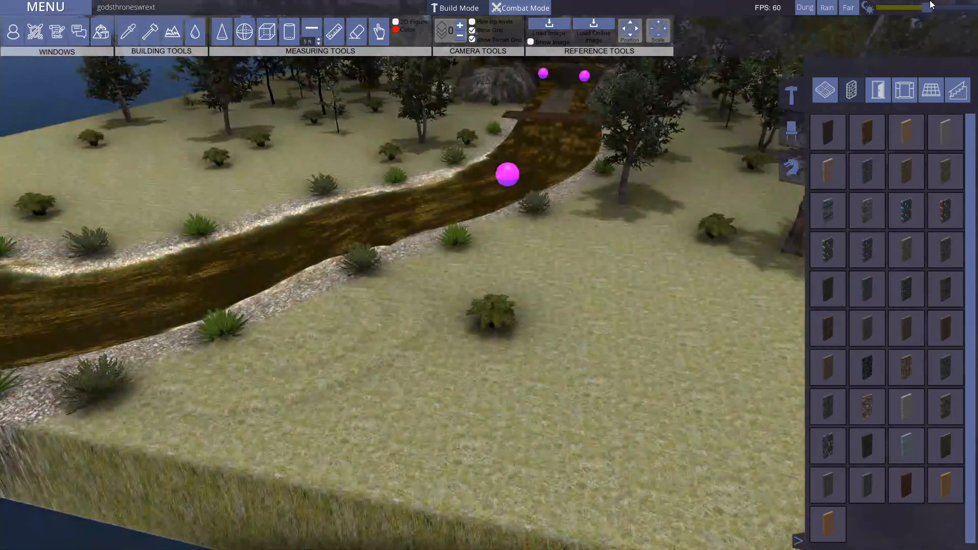
right_click_drag(695, 300, 696, 202)
key("w")
key("s")
key("d")
mouse_move(927, 7)
left_mouse_down()
mouse_move(893, 7)
mouse_move(927, 7)
left_mouse_up()
Step: Examine the daylit river, bridge, trees and rock wall from above the bank
right_click_drag(487, 330, 477, 191)
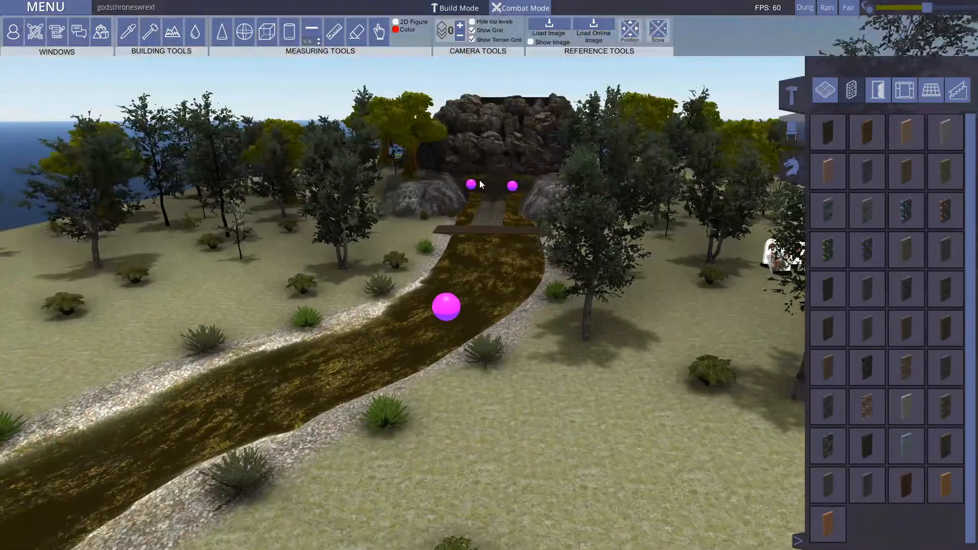
key("s")
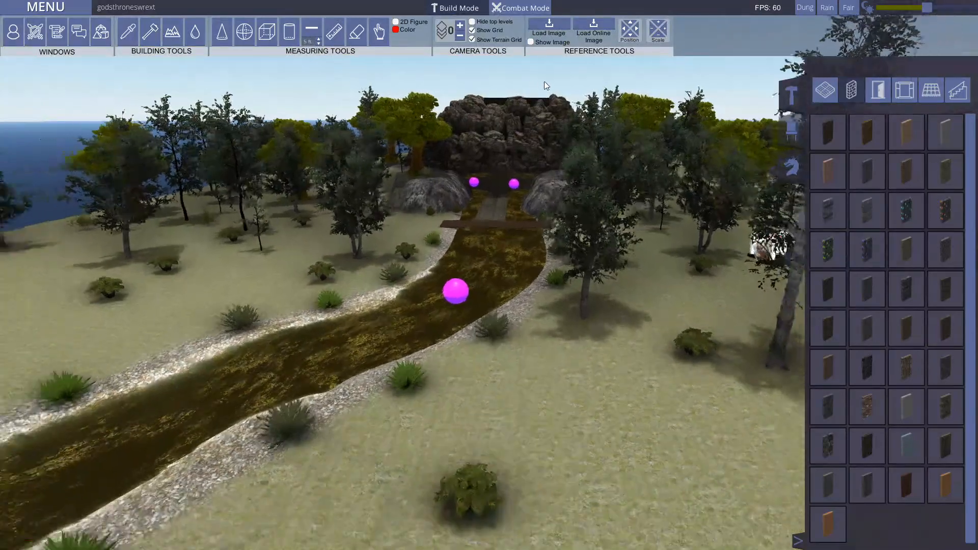
key("a")
key("s")
key("a")
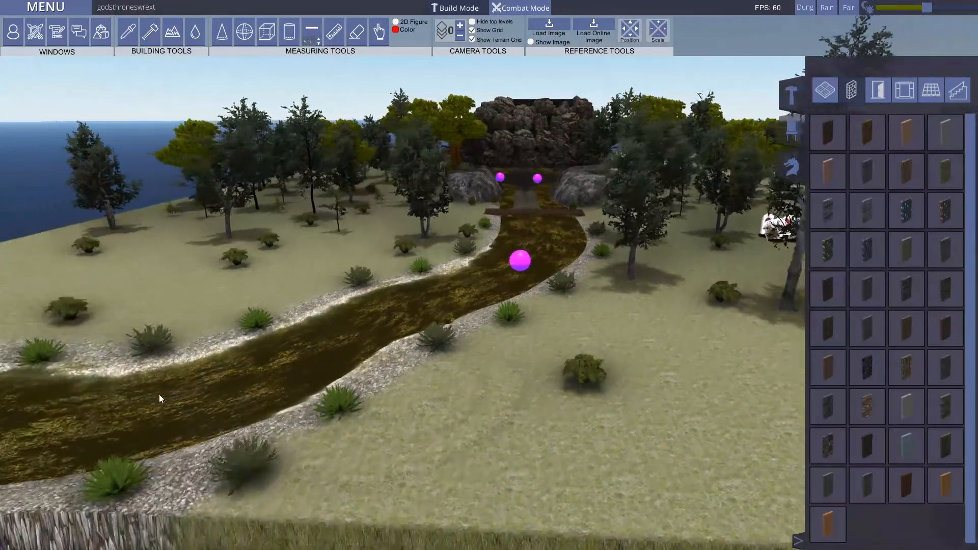
key("w")
right_click_drag(481, 406, 502, 408)
key("d")
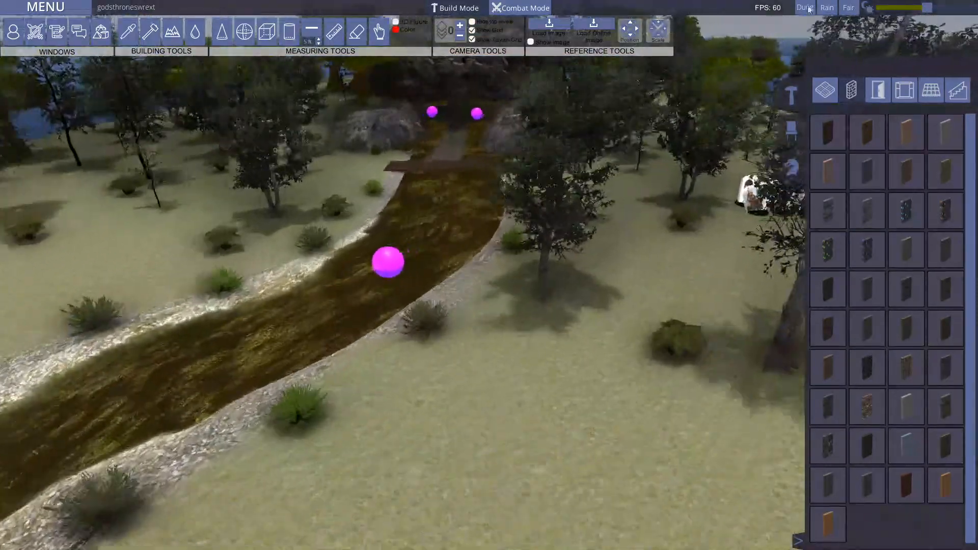
Step: Switch the environment to the dungeon setting and lower its light level to complete darkness
left_click(803, 8)
right_click_drag(636, 311, 651, 274)
key("s")
left_click_drag(926, 7, 847, 5)
left_click(869, 7)
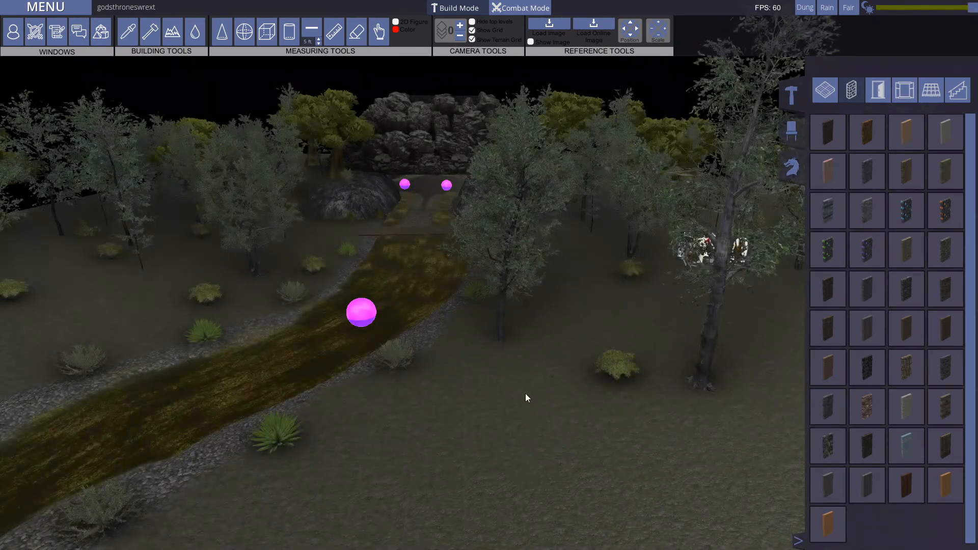
Step: Raise the dungeon light level to its maximum and view the lit riverbank
key("s")
right_click_drag(525, 394, 493, 401)
key("w")
key("d")
key("a")
key("s")
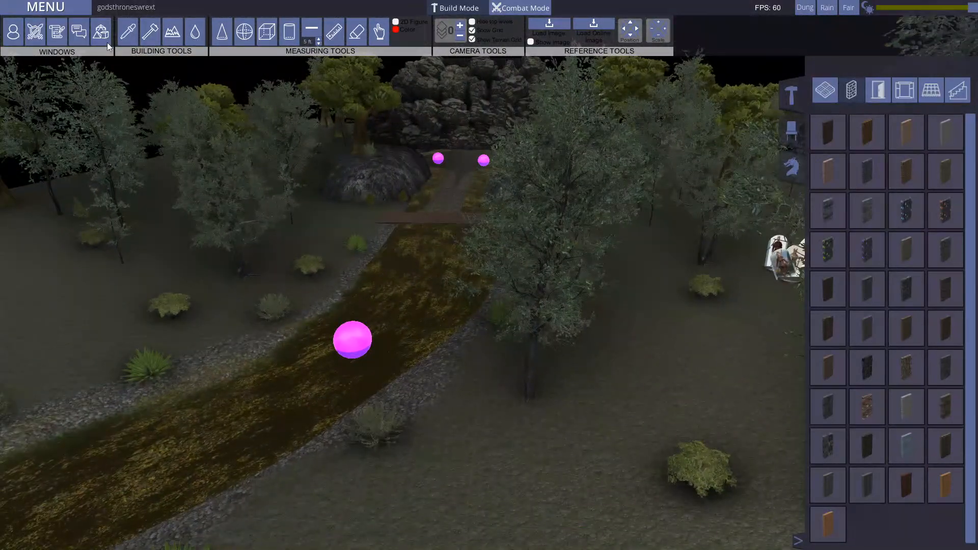
Step: Load the saved map StreetsofGodsthrone
left_click(48, 7)
left_click(50, 68)
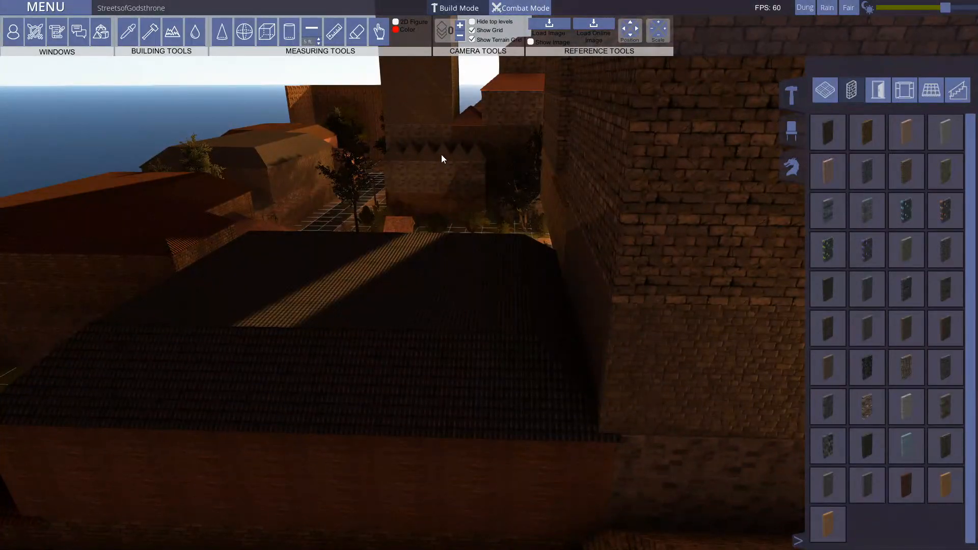
mouse_move(442, 154)
middle_mouse_down()
mouse_move(403, 160)
mouse_move(363, 204)
mouse_move(348, 185)
mouse_move(155, 182)
mouse_move(286, 196)
mouse_move(558, 190)
mouse_move(329, 185)
mouse_move(590, 190)
mouse_move(536, 10)
middle_mouse_up()
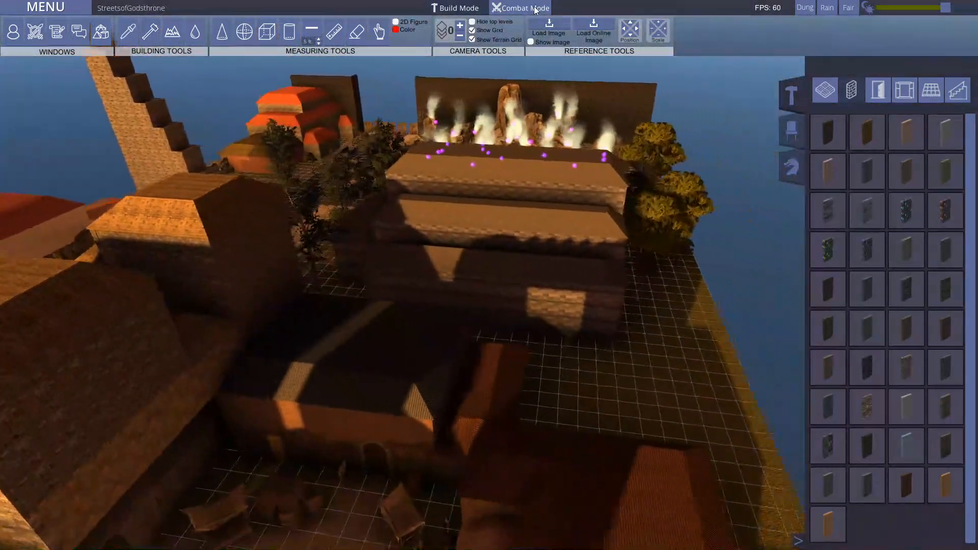
Step: Switch the city map to Combat Mode and hide the grid
key("w")
key("d")
key("w")
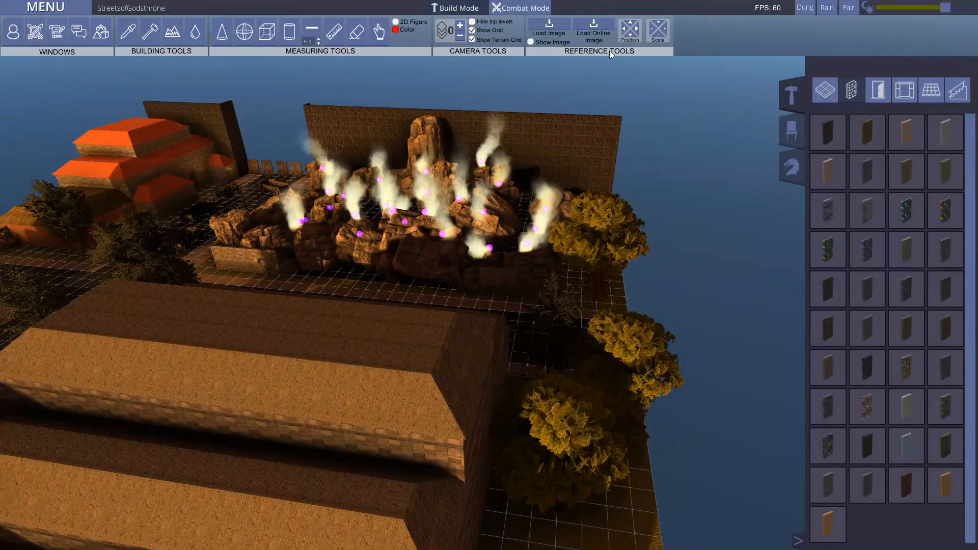
left_click(538, 8)
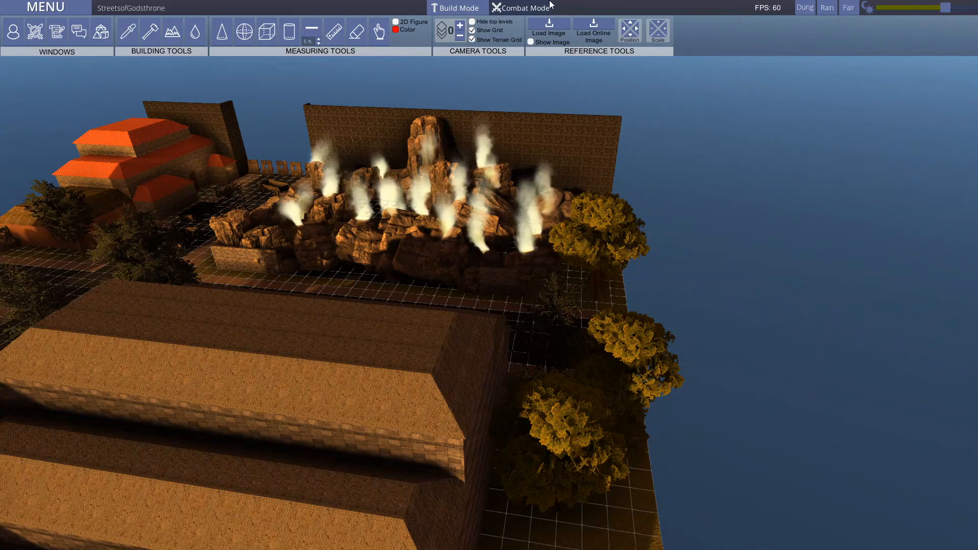
left_click(472, 30)
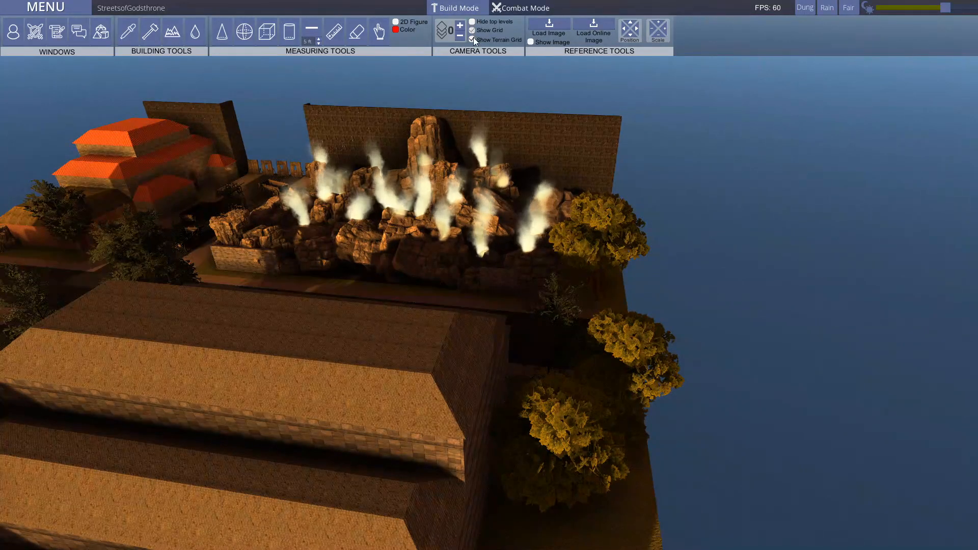
Step: Examine the city's buildings and cobbled main street from roof height down to ground level
right_click_drag(515, 297, 689, 367)
key("w")
key("q")
key("w")
key("s")
key("s")
key("e")
key("w")
key("w")
key("q")
Step: Open the wooden door of the red-brick house beside the parked carts
key("w")
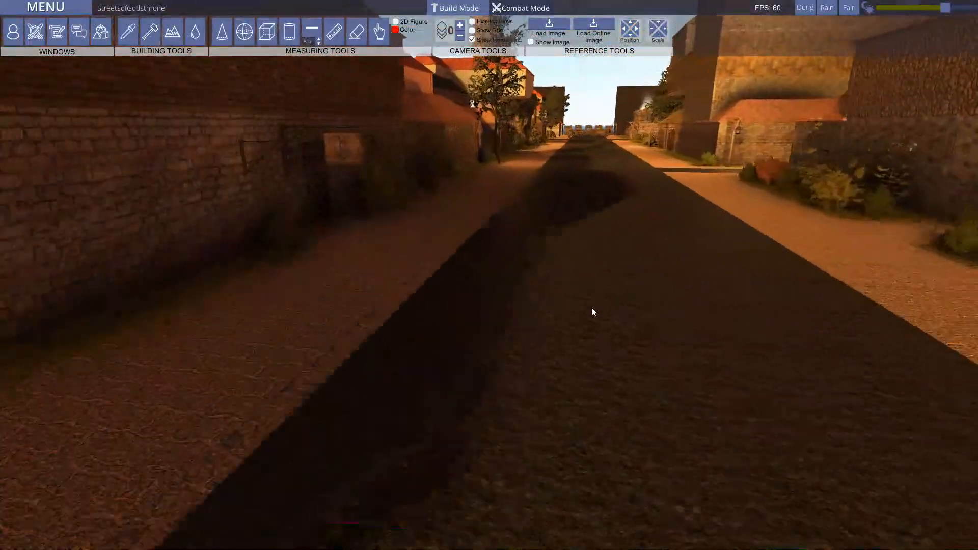
key("d")
right_click_drag(509, 234, 314, 308)
key("w")
key("d")
key("w")
key("w")
key("w")
key("e")
key("w")
key("q")
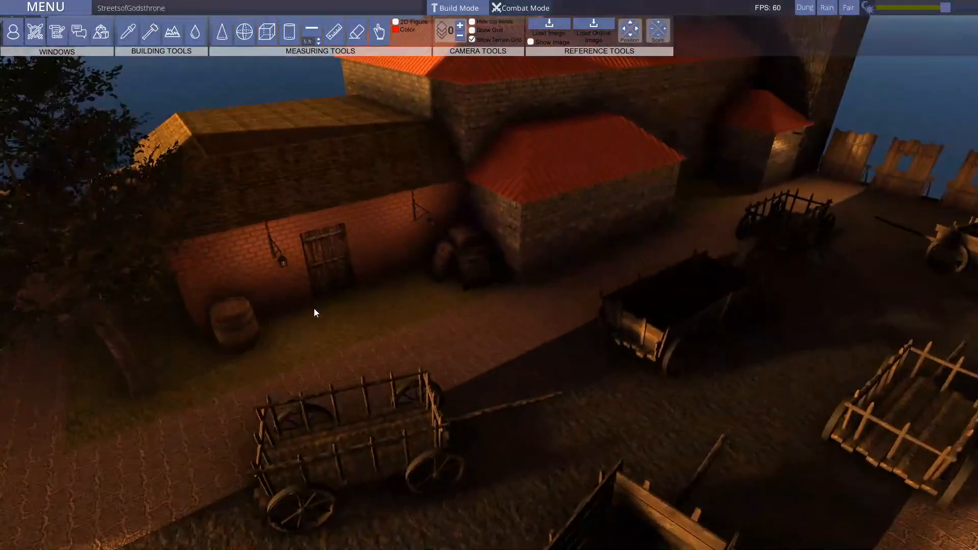
right_click(313, 263)
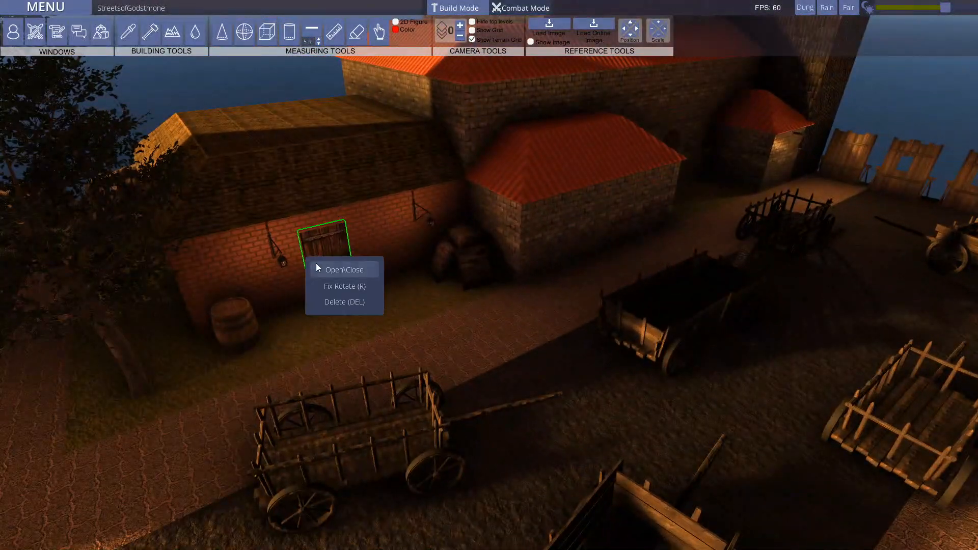
left_click(347, 275)
Step: Inspect the red-brick house and its surroundings with the door open
key("w")
right_click_drag(484, 315, 905, 250)
key("q")
key("w")
key("w")
key("a")
key("s")
key("d")
right_click_drag(536, 219, 66, 283)
key("w")
key("s")
key("e")
key("d")
key("w")
key("d")
key("s")
key("d")
Step: Close the open door of the red-brick house
right_click_drag(657, 265, 406, 340)
key("s")
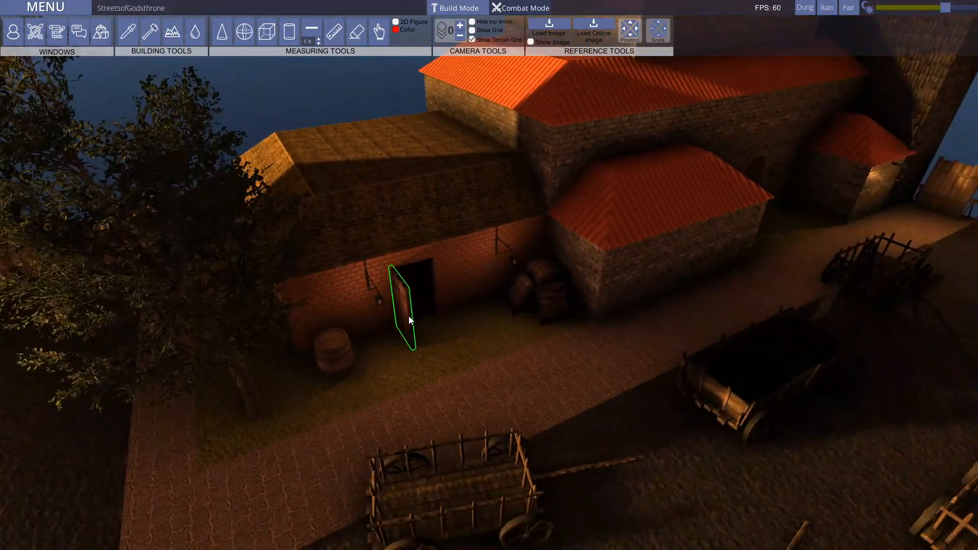
right_click(401, 299)
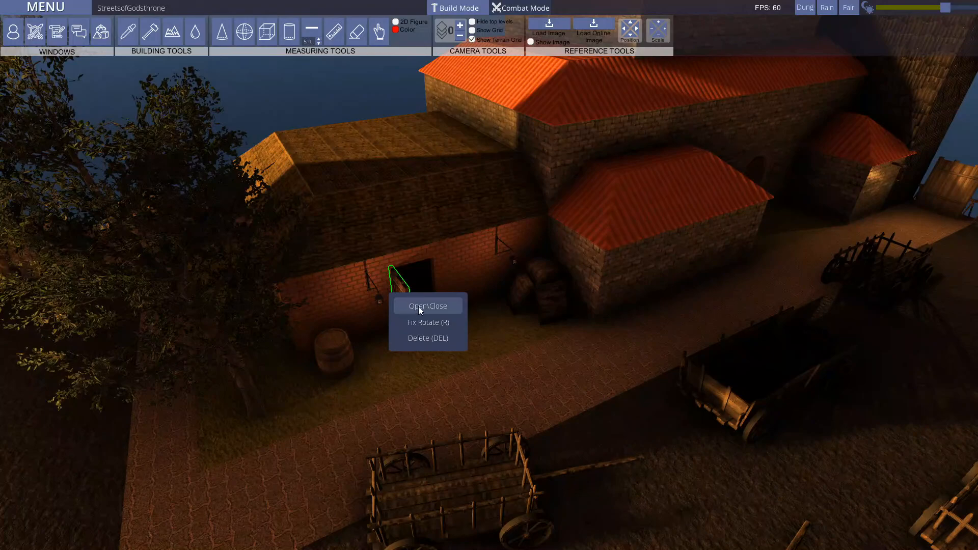
left_click(420, 308)
Step: Examine the main street's houses, fences and lamps and the stone building with the pointed battlements
right_click_drag(465, 359, 315, 318)
key("s")
key("w")
right_click_drag(522, 328, 395, 327)
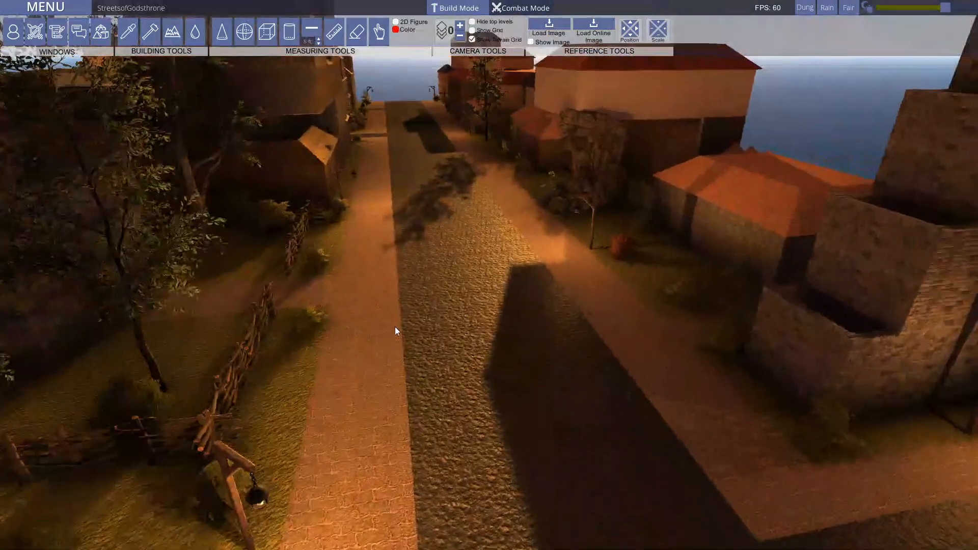
key("w")
right_click_drag(484, 312, 638, 343)
key("d")
key("d")
key("w")
key("q")
key("w")
key("w")
key("e")
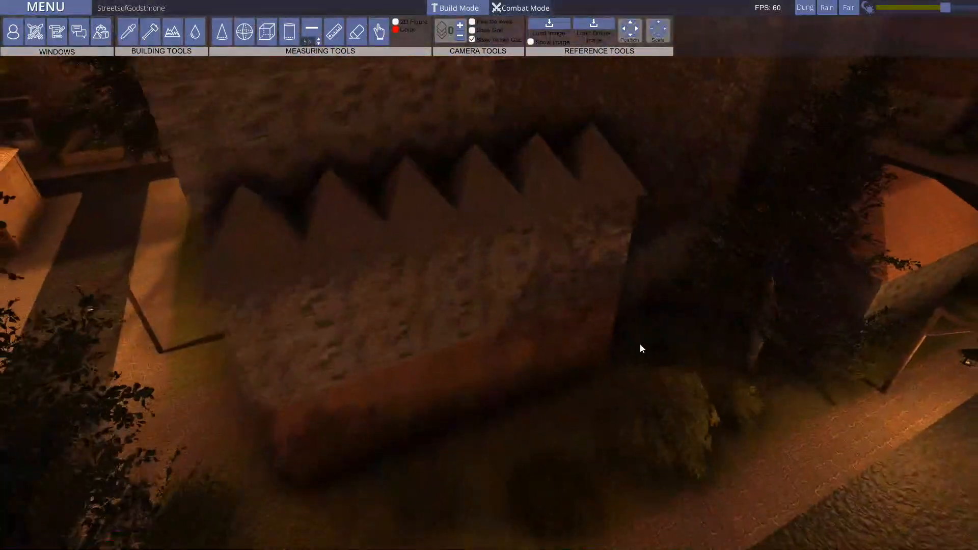
Step: Shift the time of day to night and view the lamplit main street
key("s")
key("w")
right_click_drag(613, 389, 577, 366)
key("w")
right_click_drag(378, 310, 723, 326)
key("a")
key("d")
left_click_drag(945, 8, 973, 9)
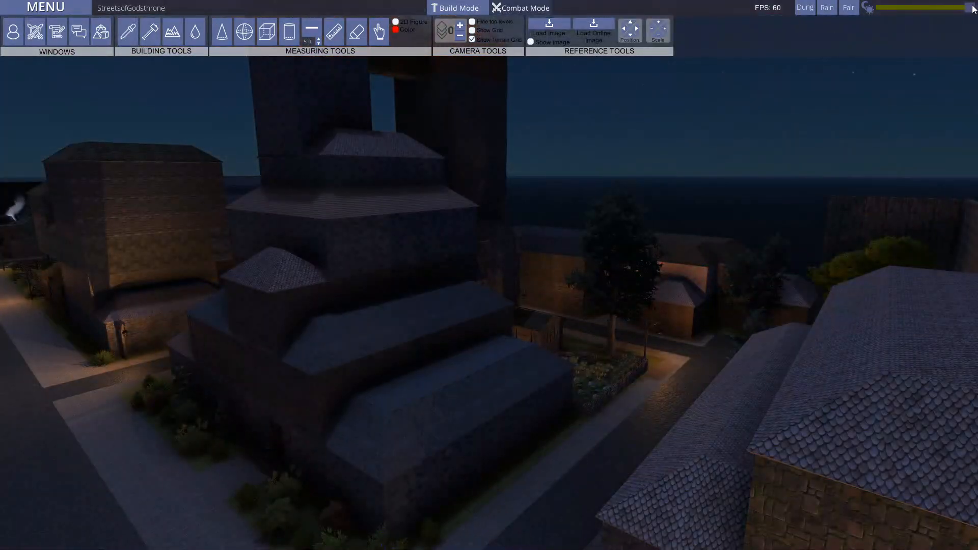
right_click_drag(638, 378, 552, 406)
key("w")
key("w")
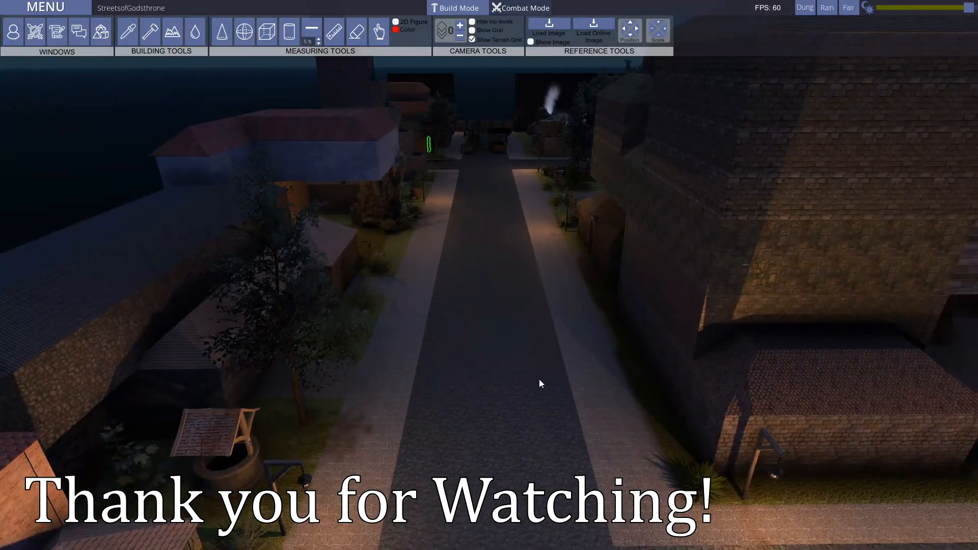